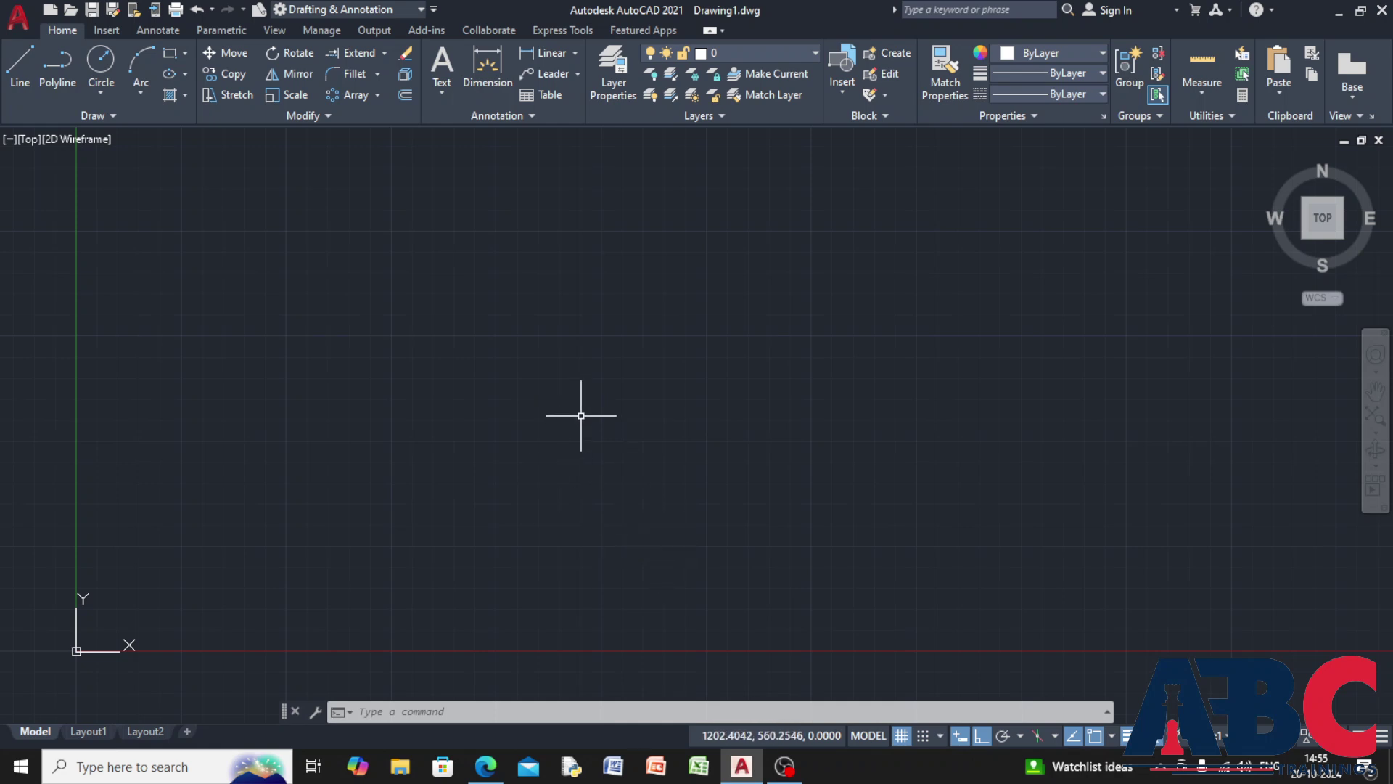
Draw one horizontal and one vertical construction line with XLINE, both passing through the same point in the empty drawing.
{"action": "type", "text": "l"}
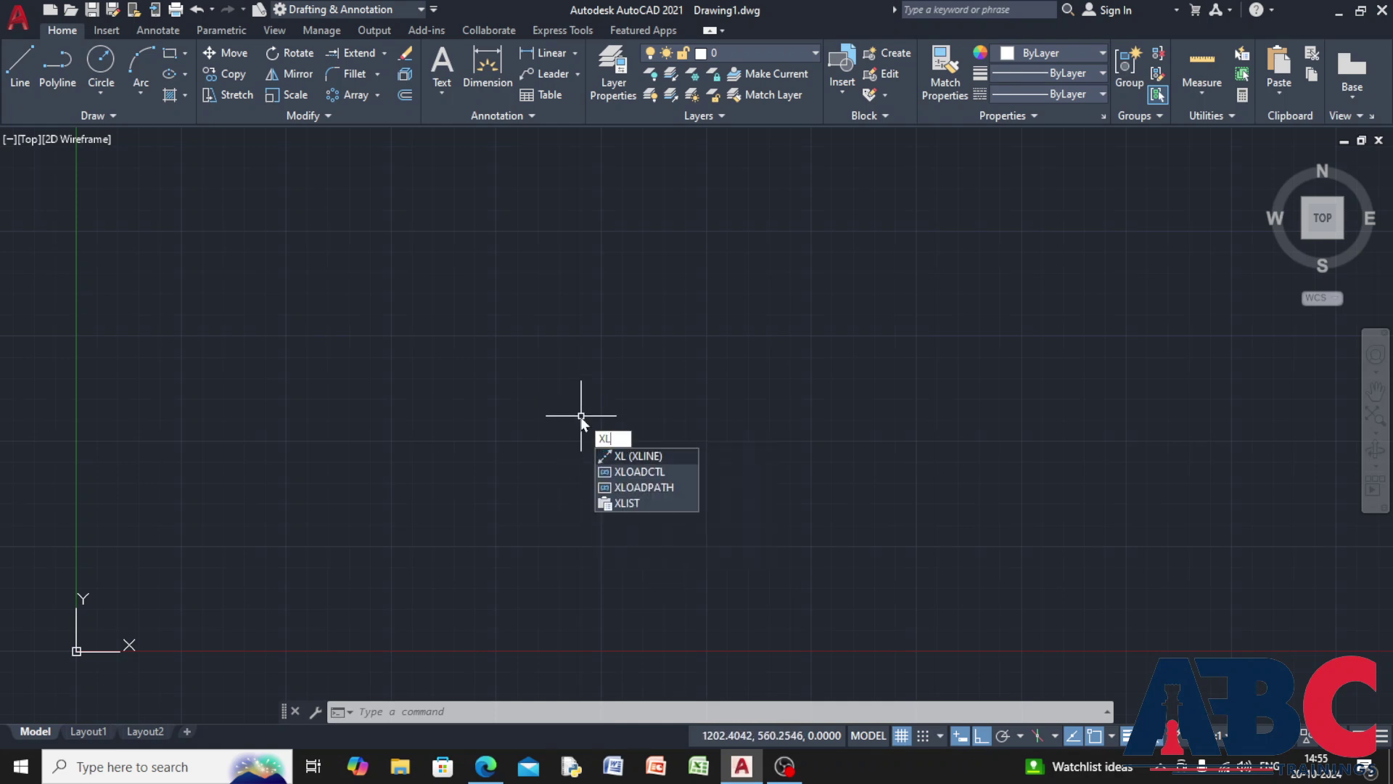
{"action": "left_click", "coordinate": [653, 455]}
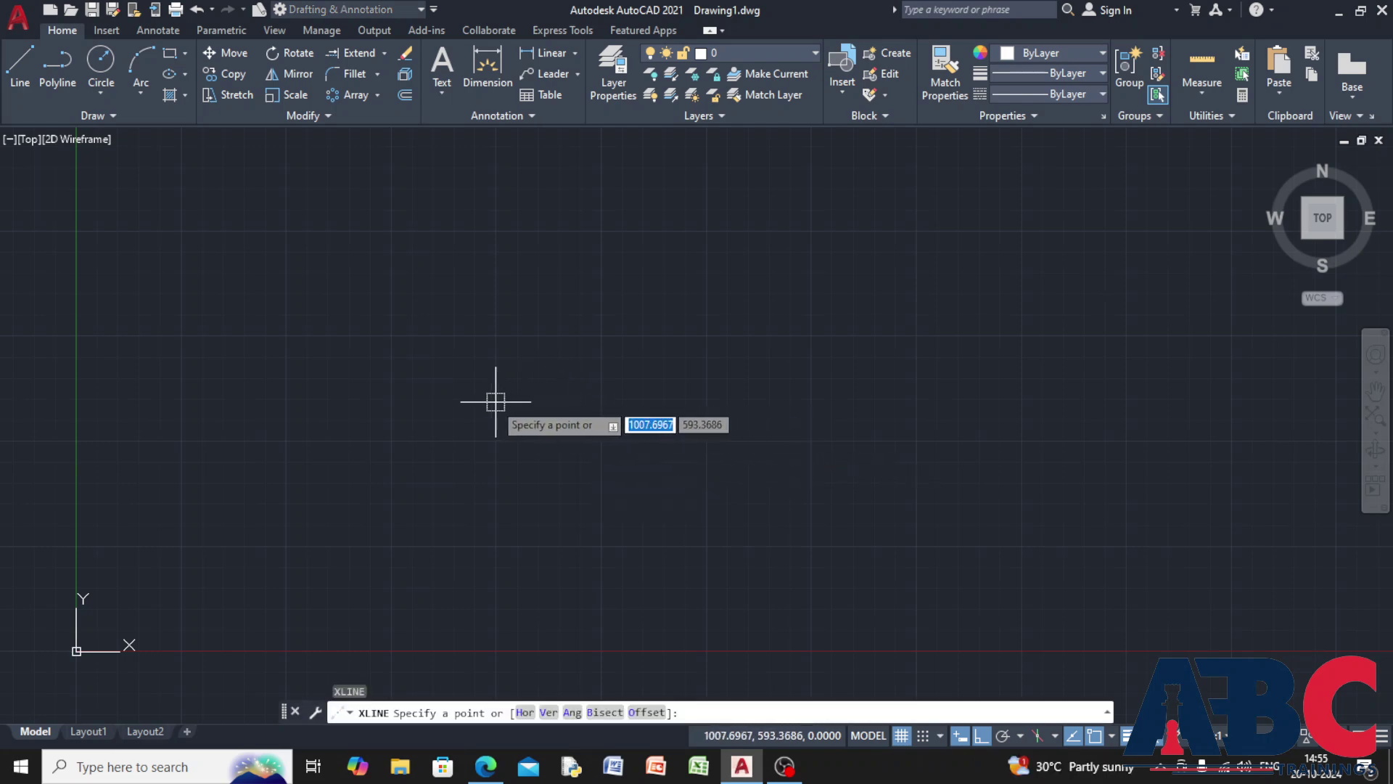
{"action": "left_click", "coordinate": [468, 390]}
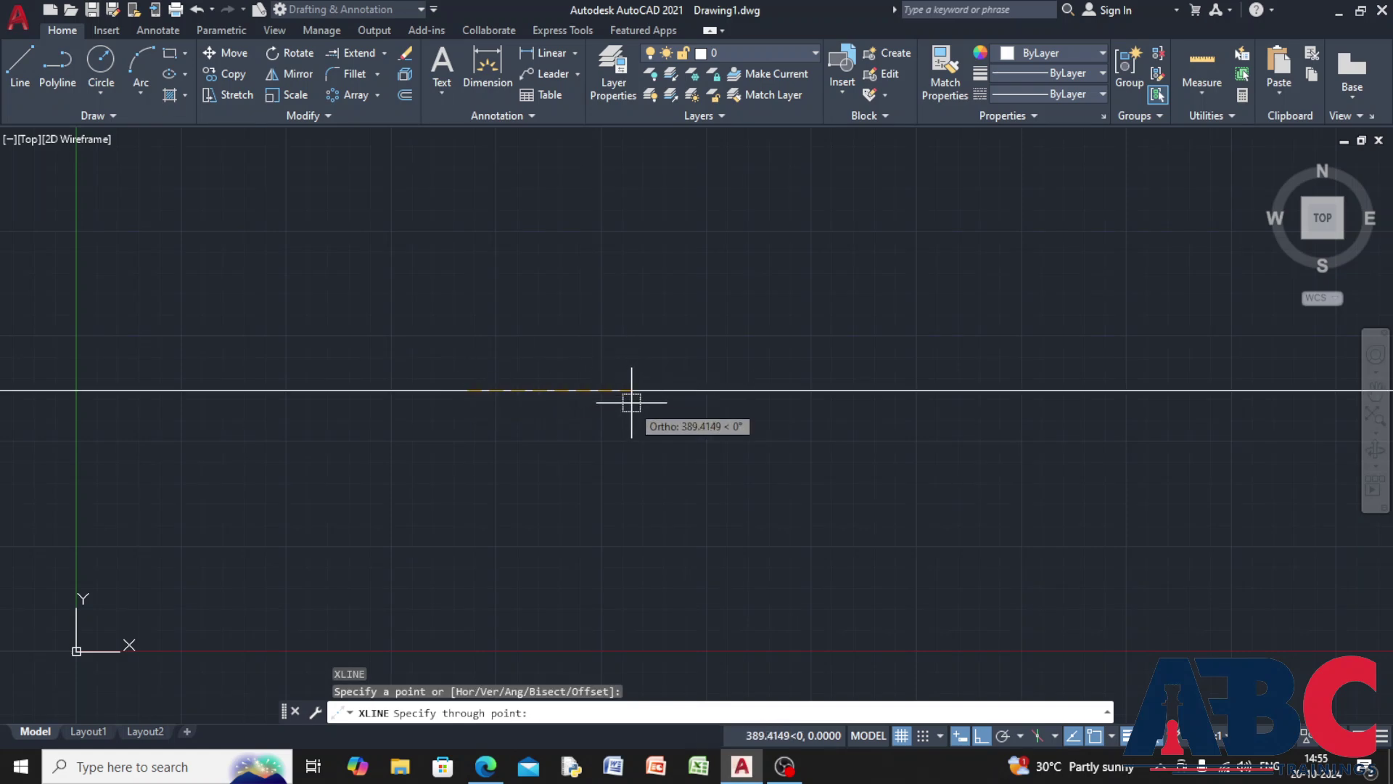
{"action": "left_click", "coordinate": [642, 376]}
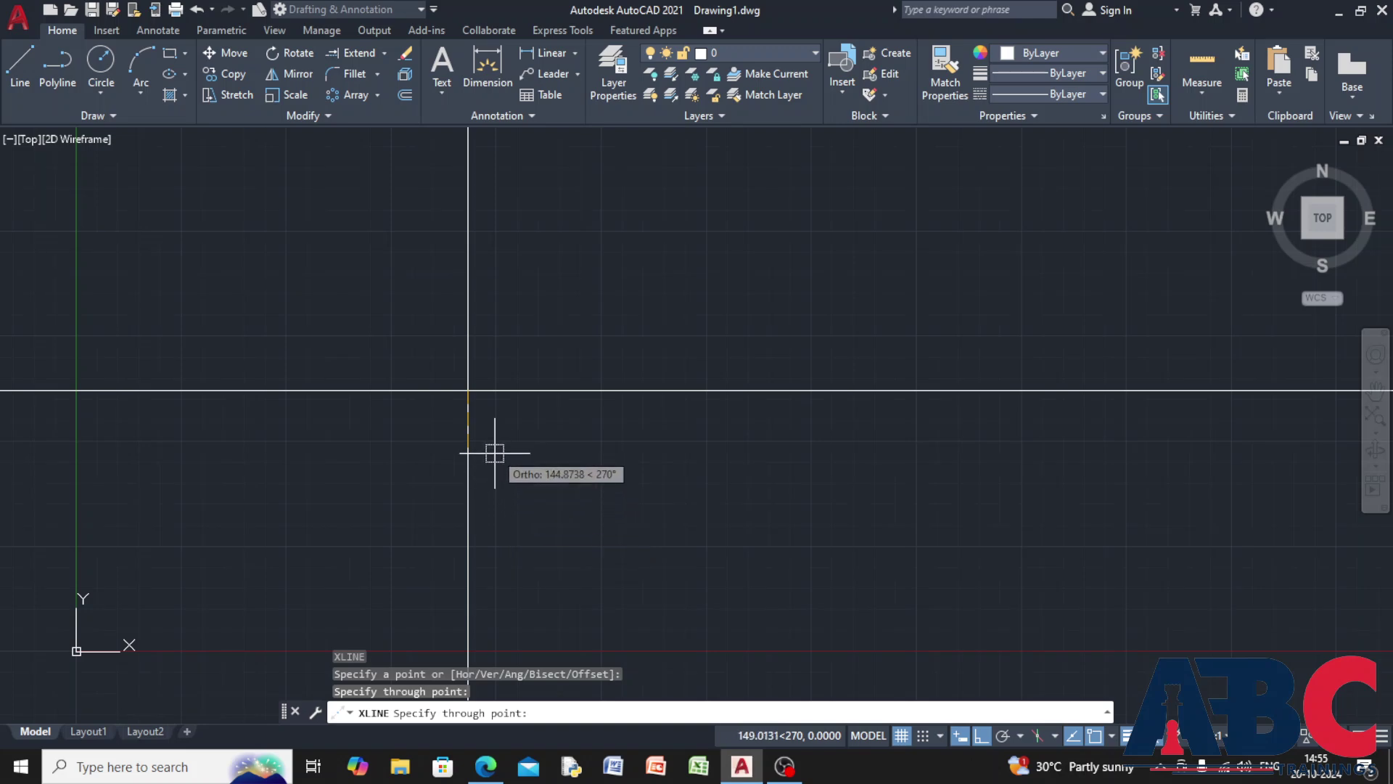
{"action": "left_click", "coordinate": [473, 456]}
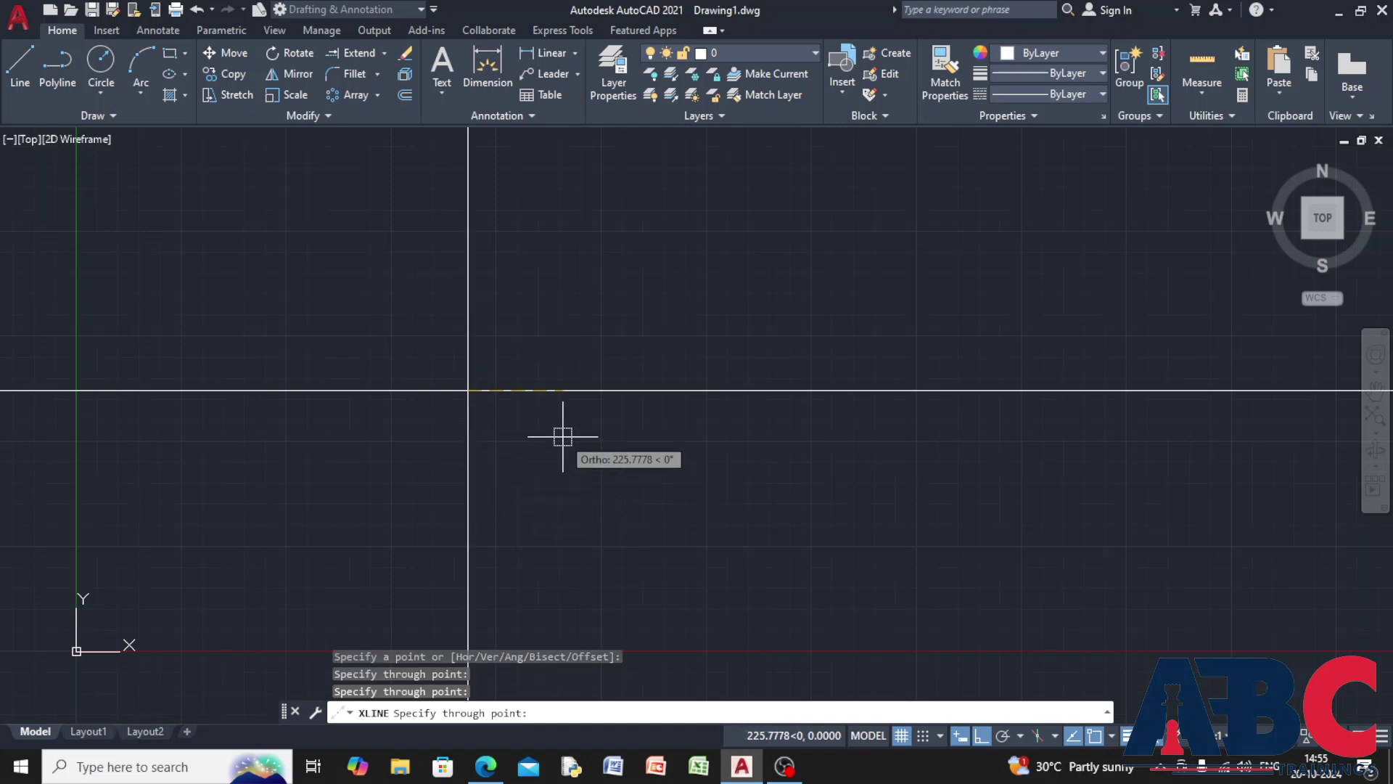
{"action": "key", "text": "Escape"}
{"action": "type", "text": "x"}
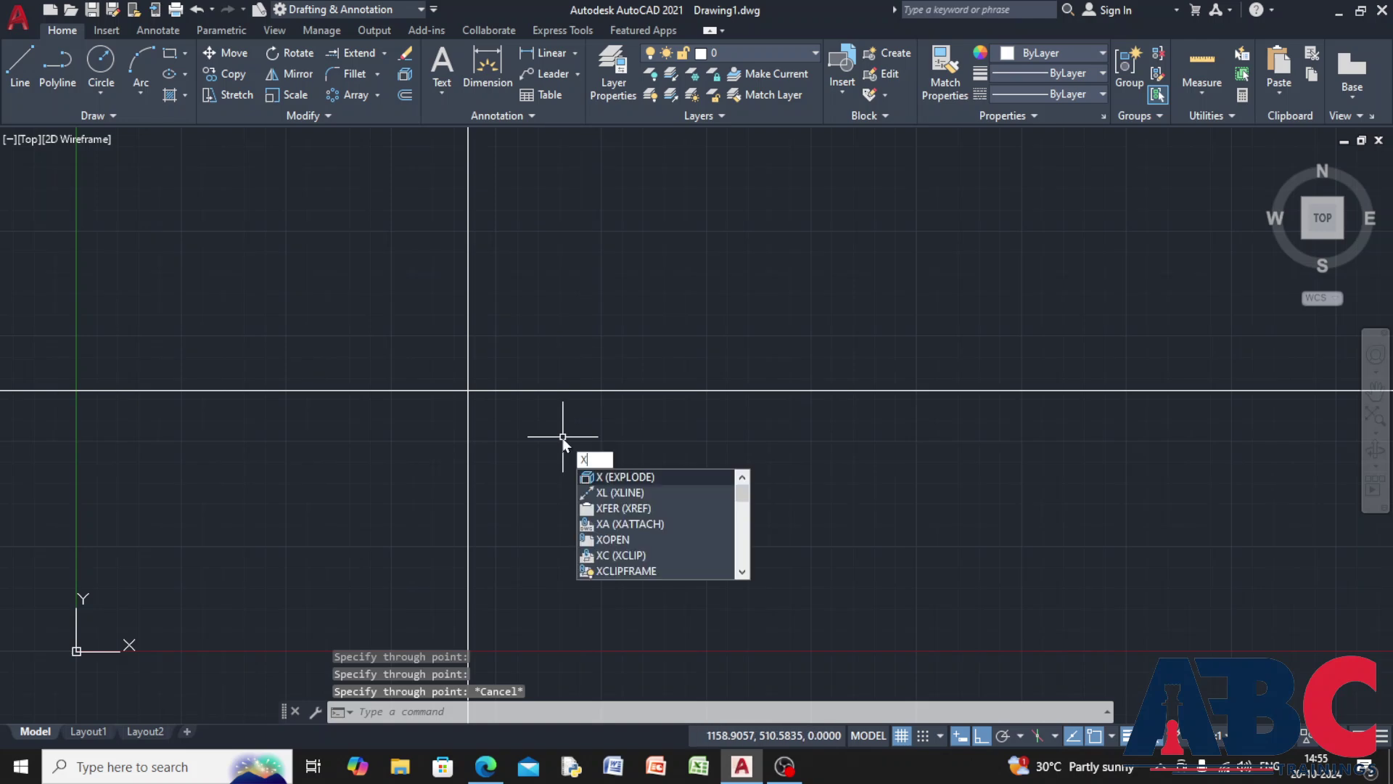
{"action": "key", "text": "Return"}
{"action": "key", "text": "Escape"}
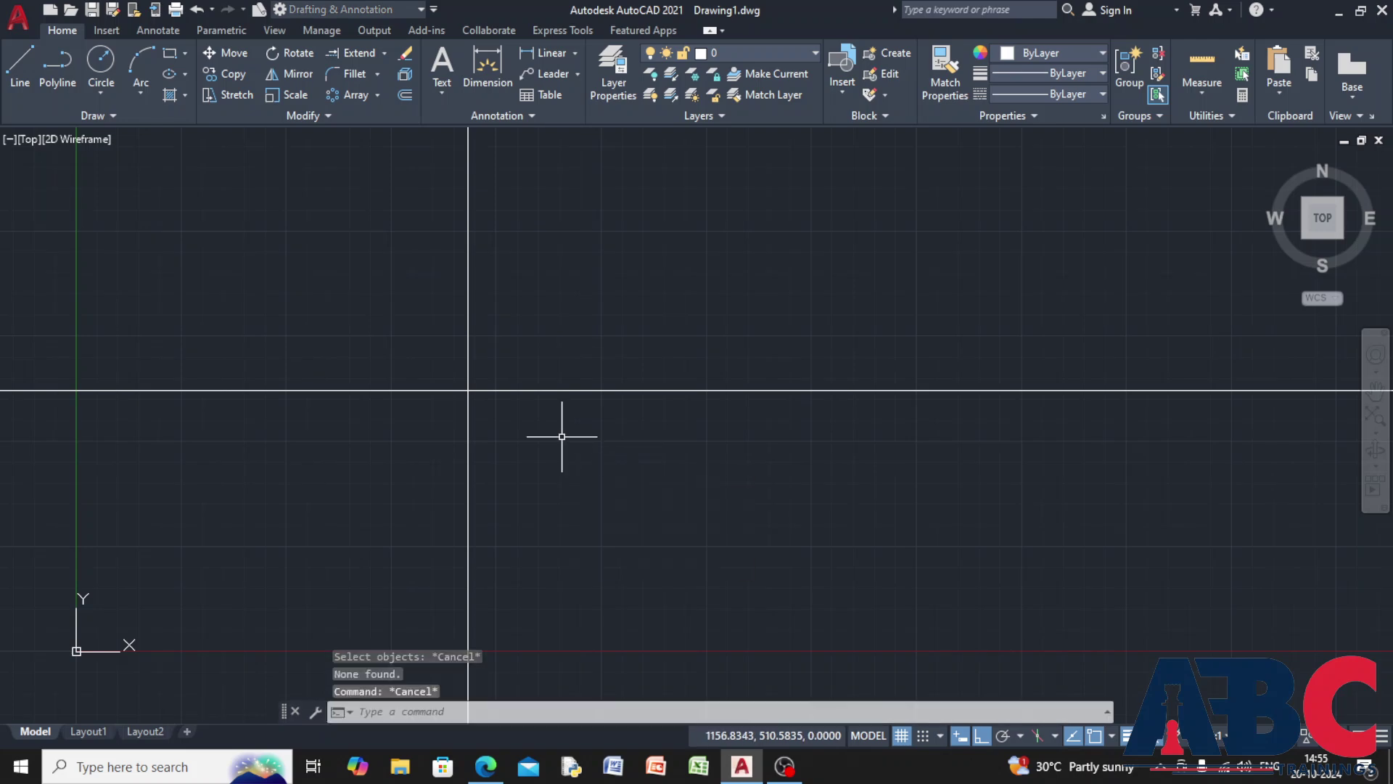
Draw a second pair of horizontal and vertical construction lines, crossing above and to the right of the first intersection.
{"action": "type", "text": "xl"}
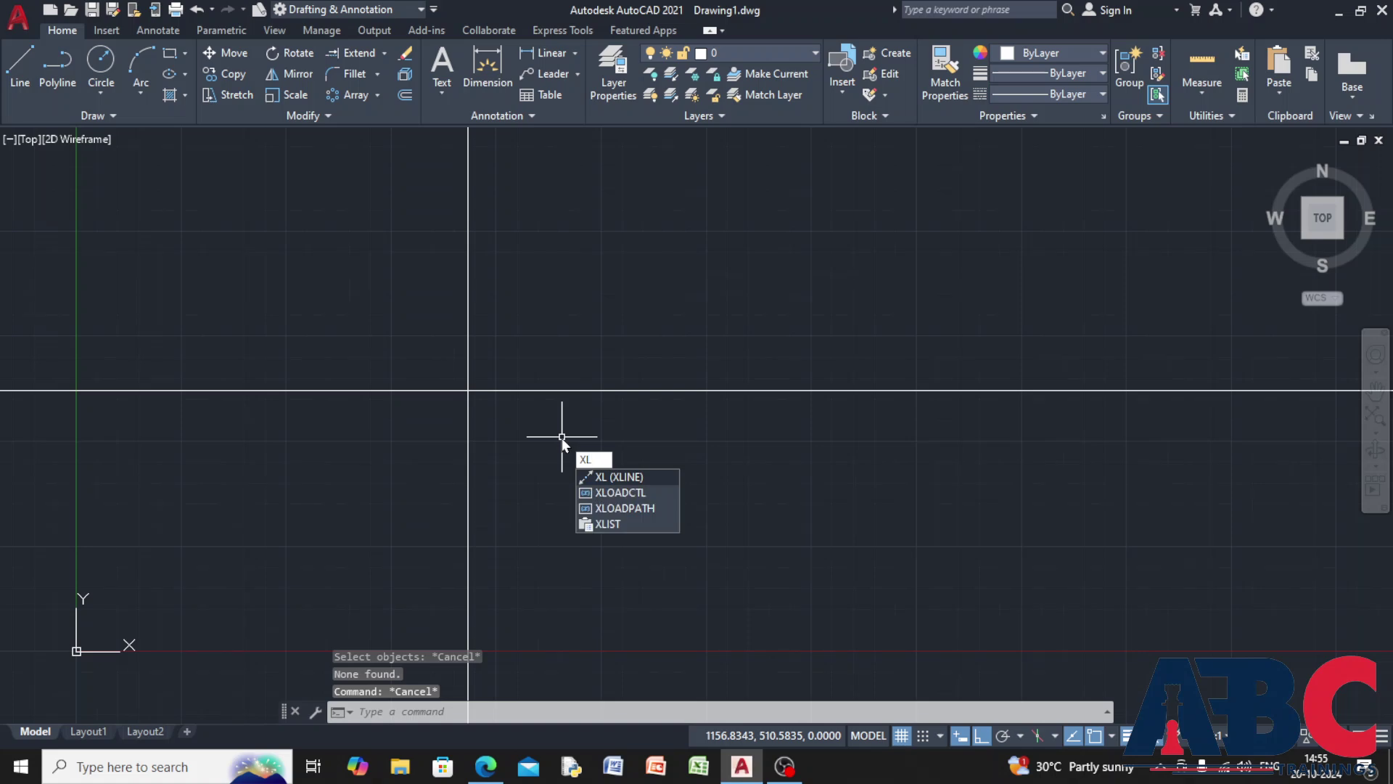
{"action": "key", "text": "Return"}
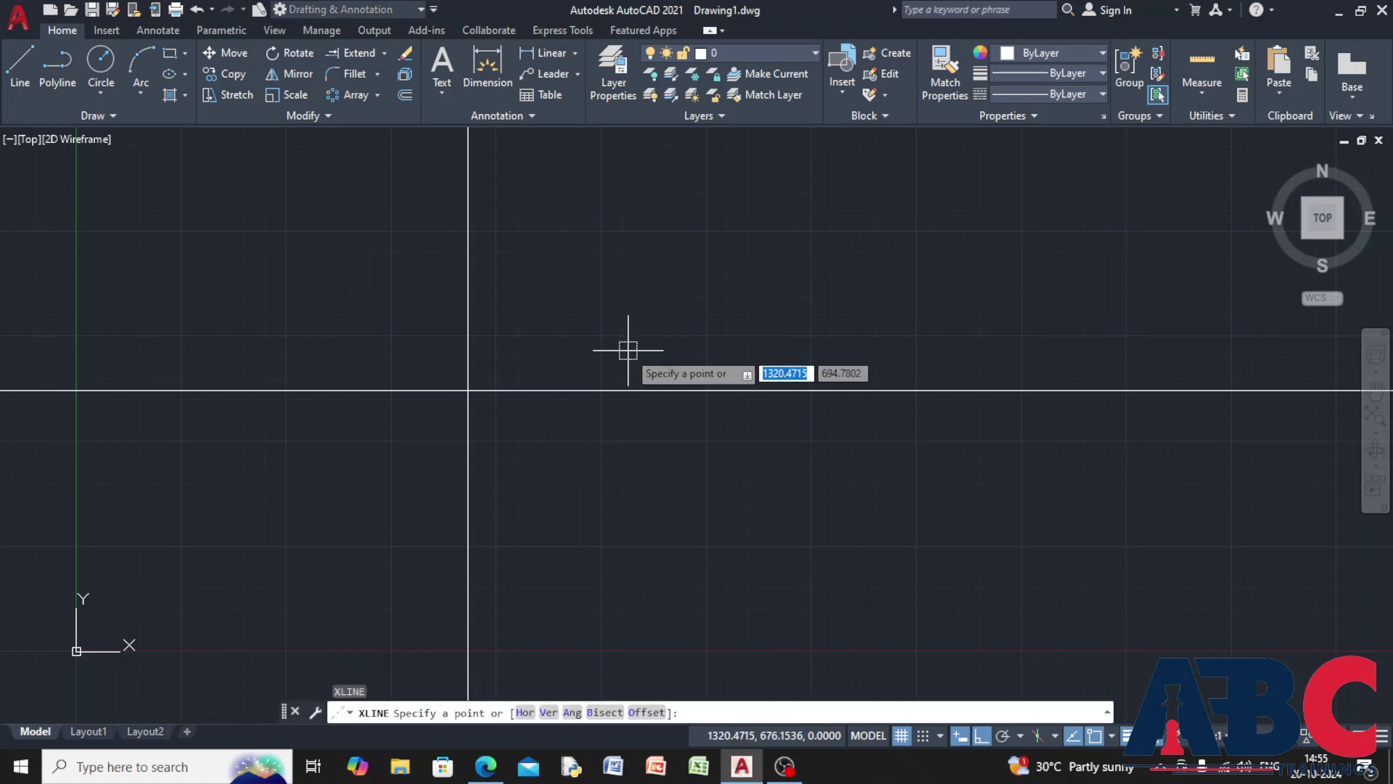
{"action": "left_click", "coordinate": [620, 300]}
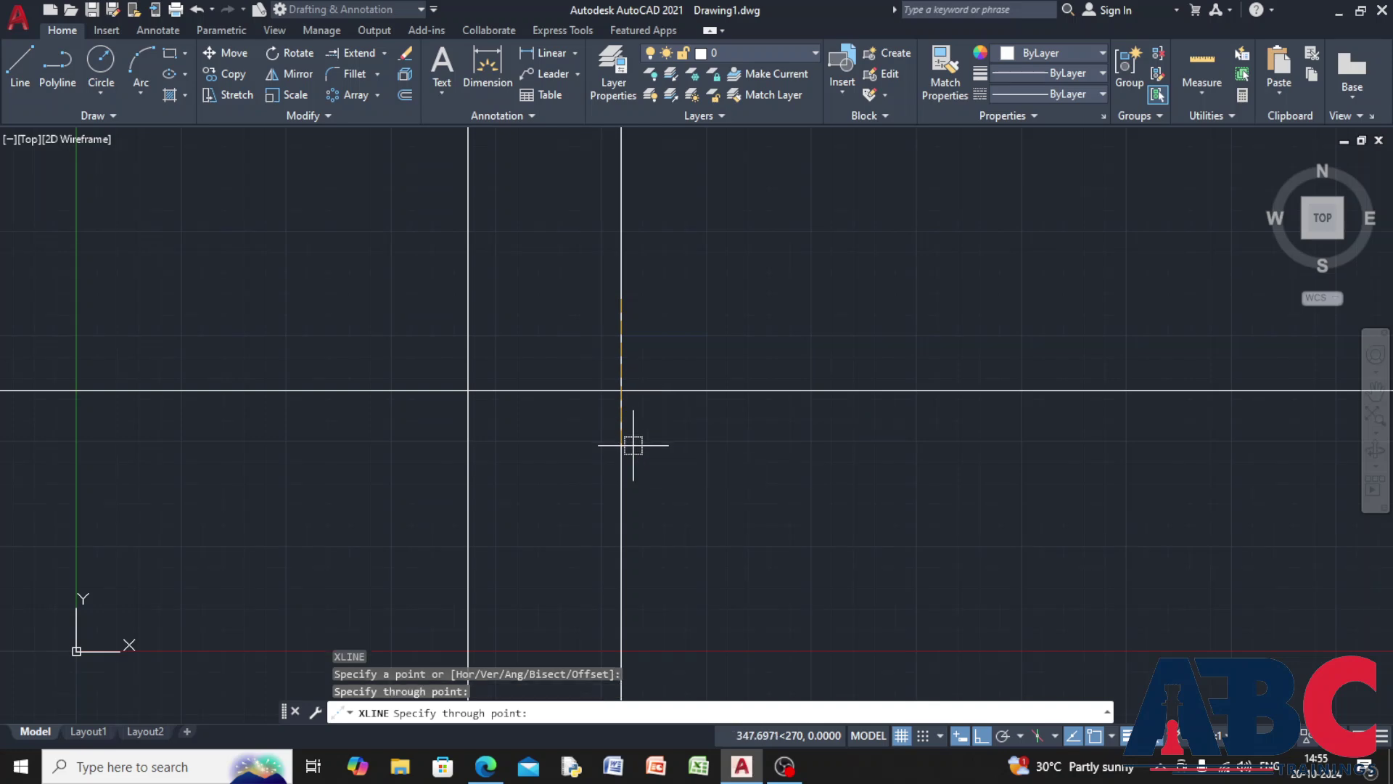
{"action": "left_click", "coordinate": [678, 274]}
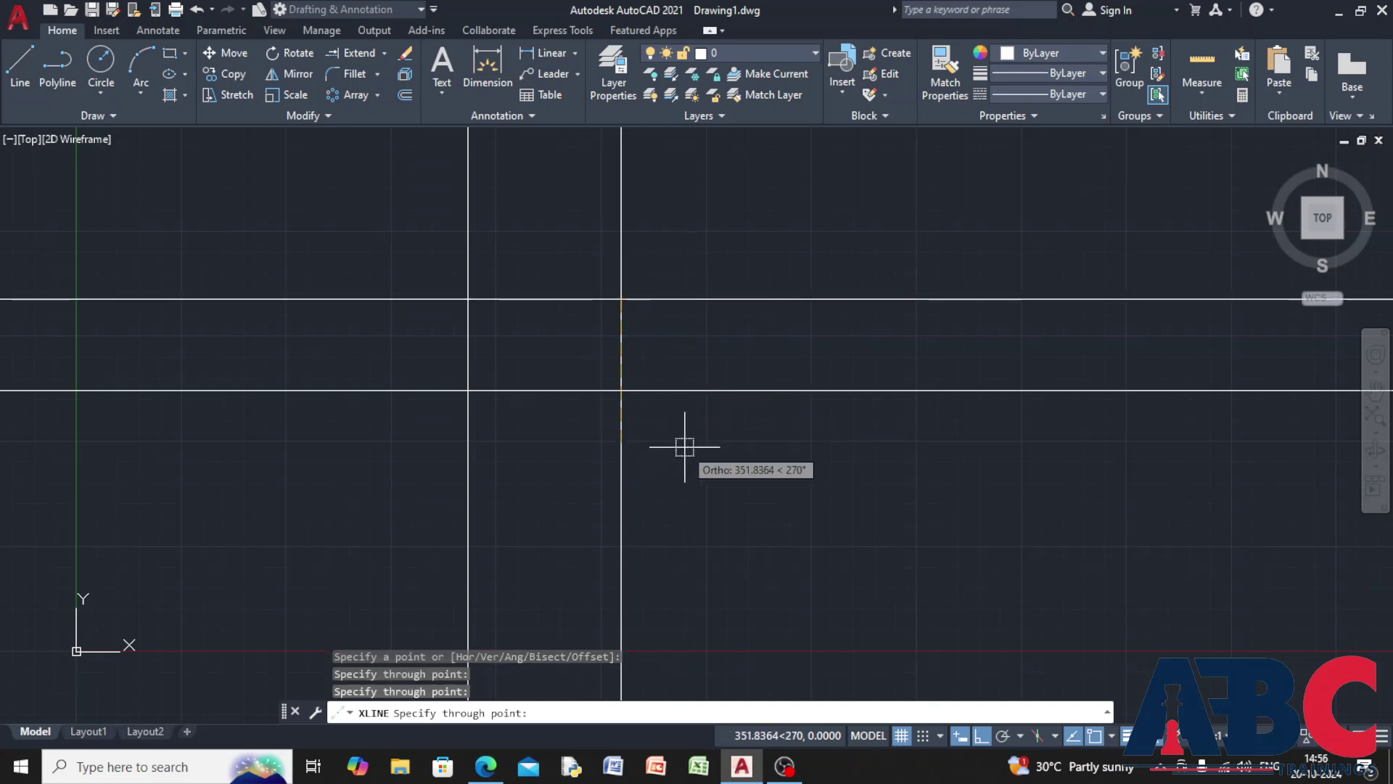
{"action": "key", "text": "Escape"}
Start a multiline in the open area right of the construction lines and run it right, down, left and down in orthogonal segments.
{"action": "scroll", "coordinate": [602, 479], "scroll_direction": "down", "scroll_amount": 6}
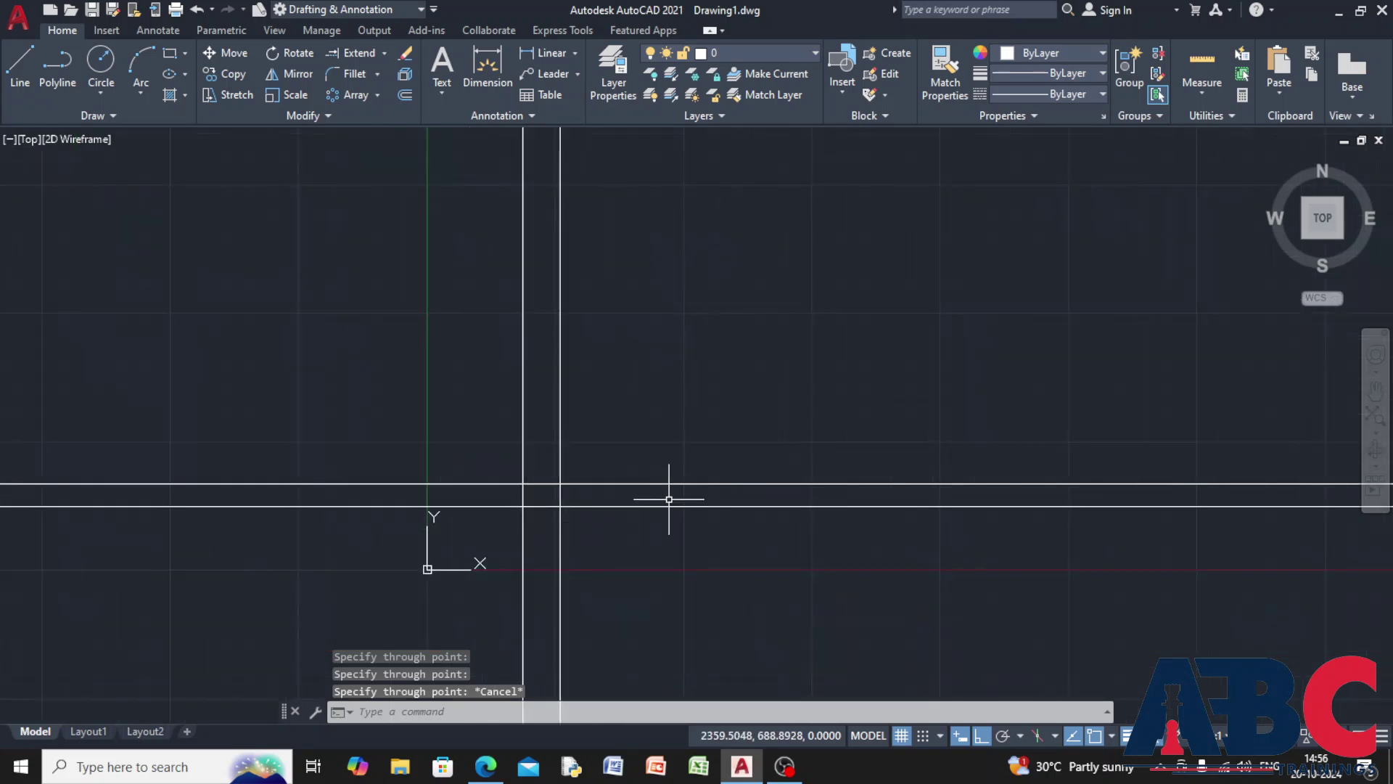
{"action": "middle_click_drag", "start_coordinate": [668, 498], "coordinate": [507, 513]}
{"action": "scroll", "coordinate": [498, 556], "scroll_direction": "up", "scroll_amount": 4}
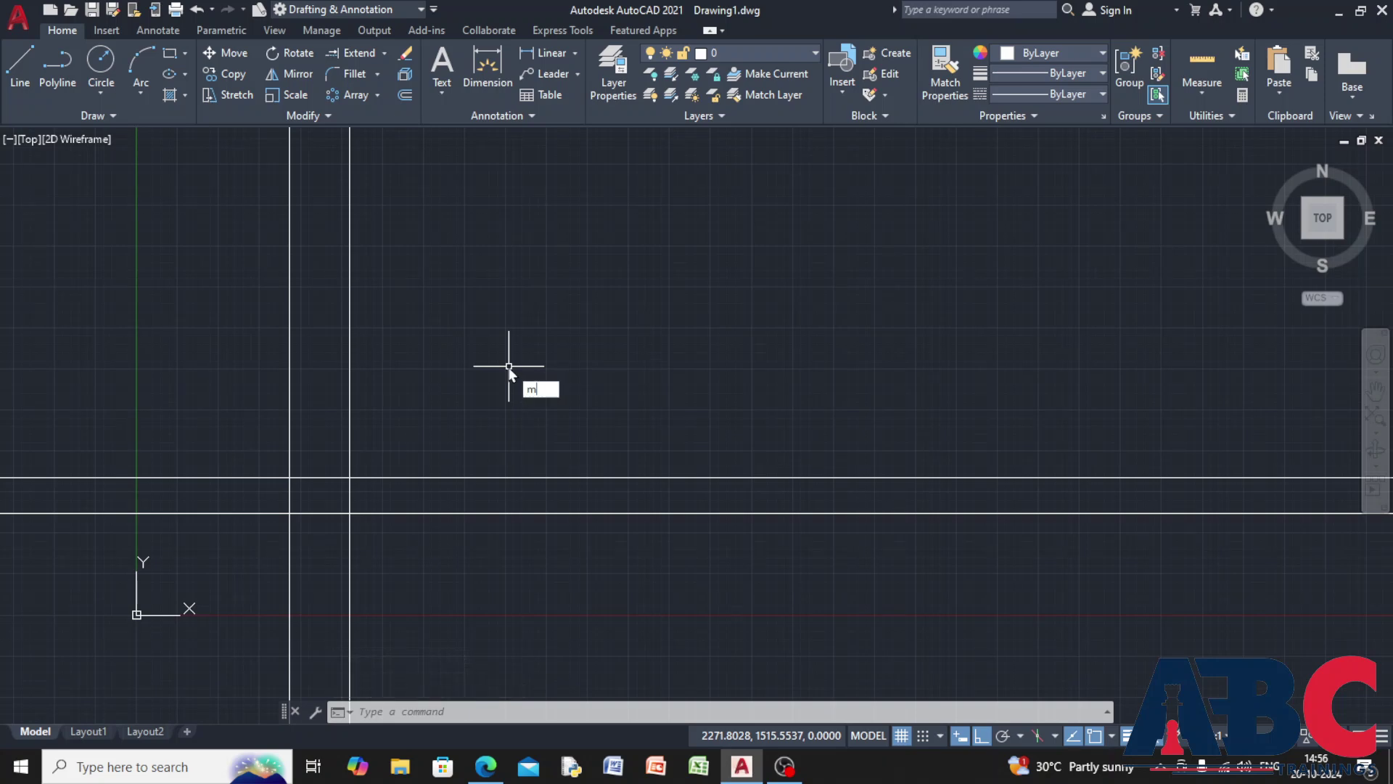
{"action": "type", "text": "l"}
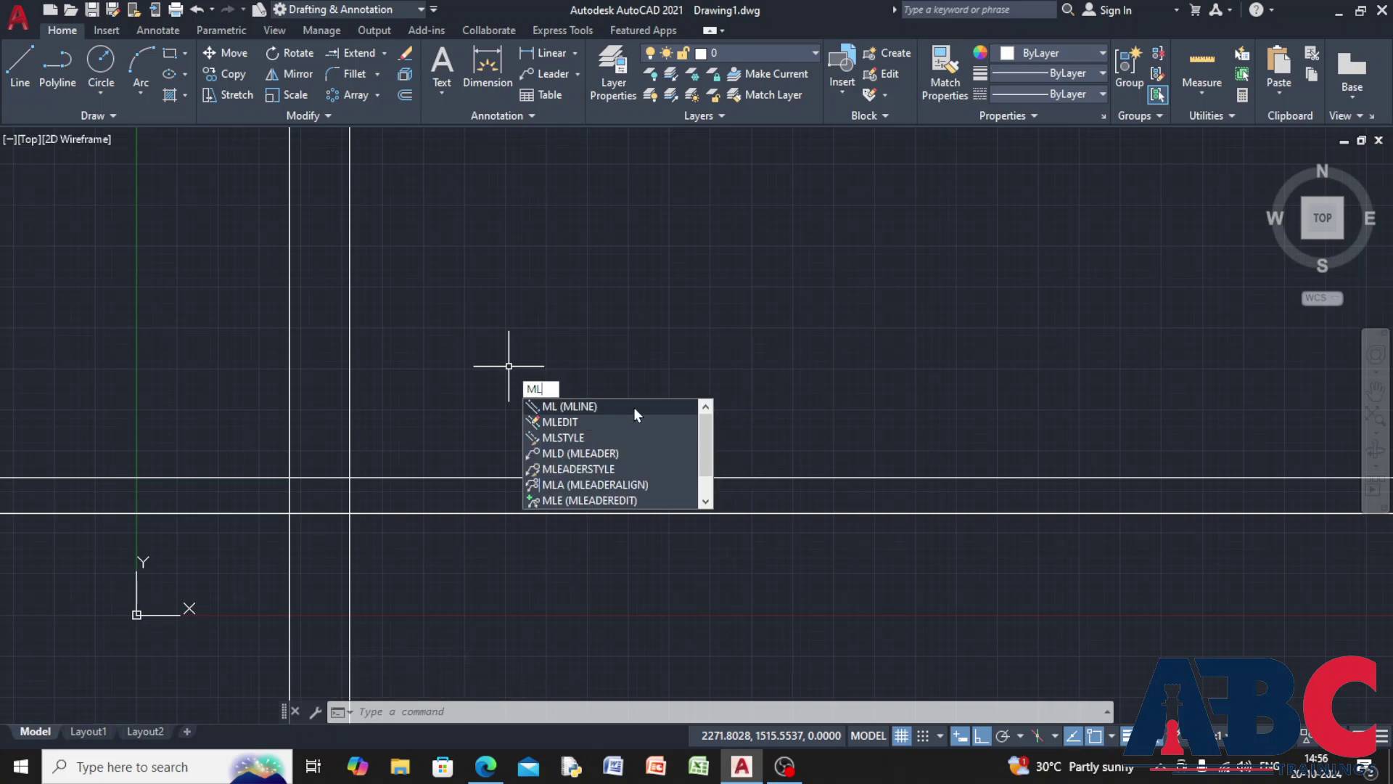
{"action": "left_click", "coordinate": [635, 407]}
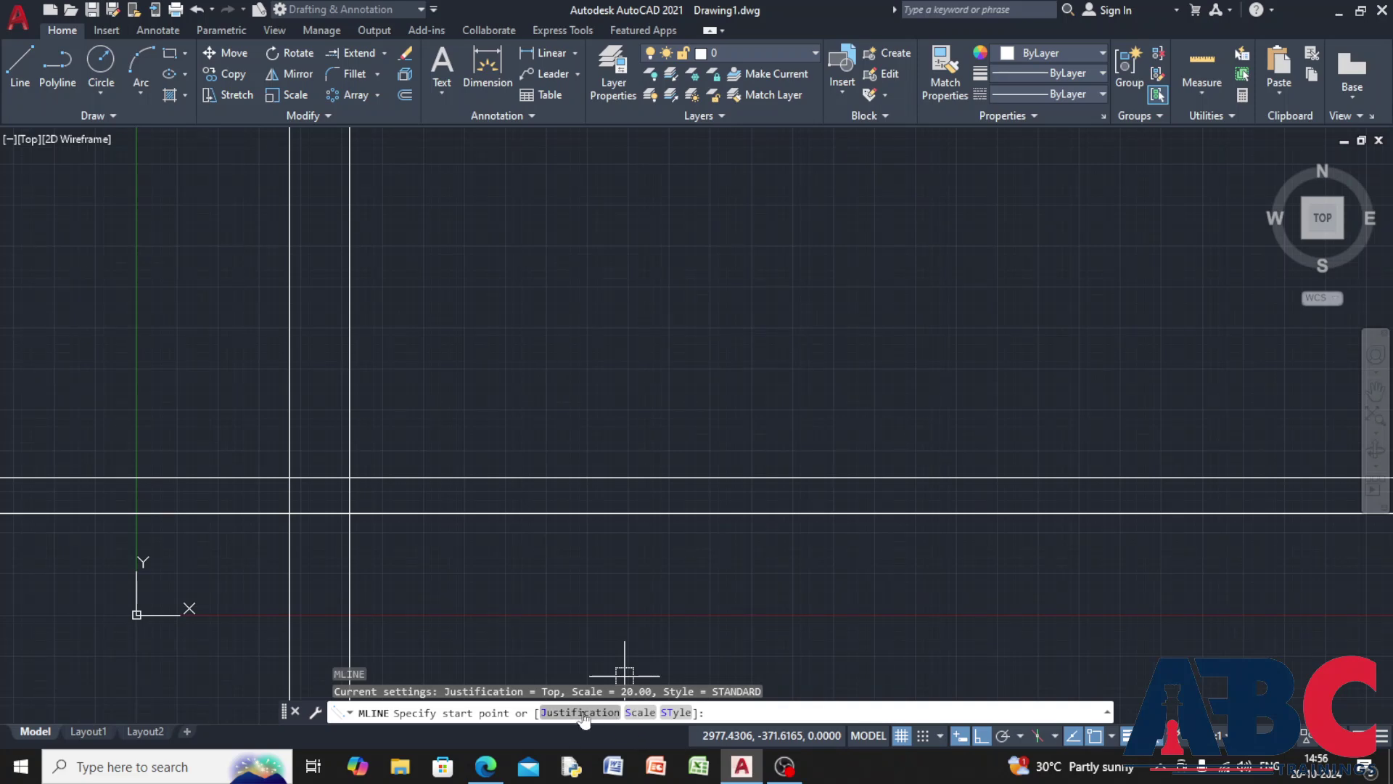
{"action": "left_click", "coordinate": [489, 290]}
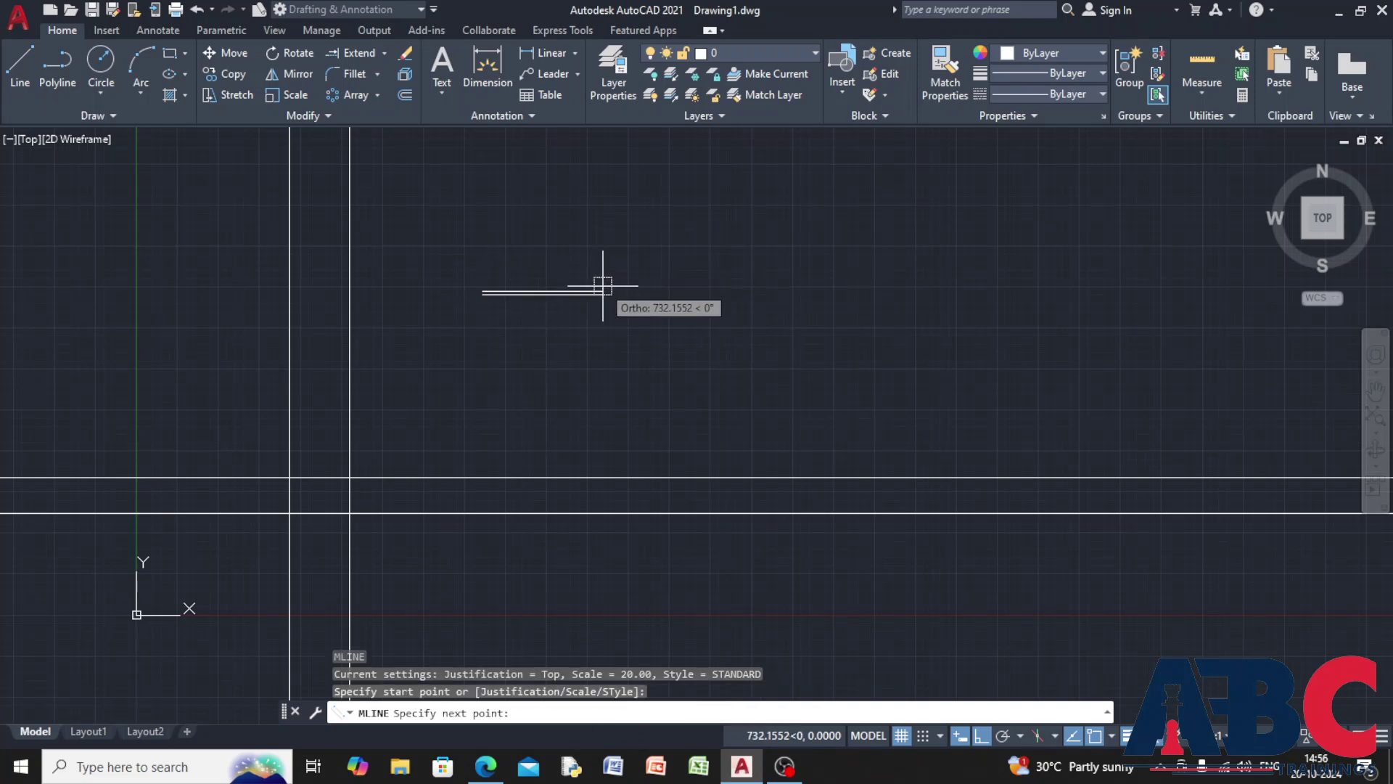
{"action": "scroll", "coordinate": [573, 282], "scroll_direction": "up", "scroll_amount": 6}
{"action": "middle_click_drag", "start_coordinate": [523, 287], "coordinate": [769, 289]}
{"action": "scroll", "coordinate": [585, 302], "scroll_direction": "down", "scroll_amount": 2}
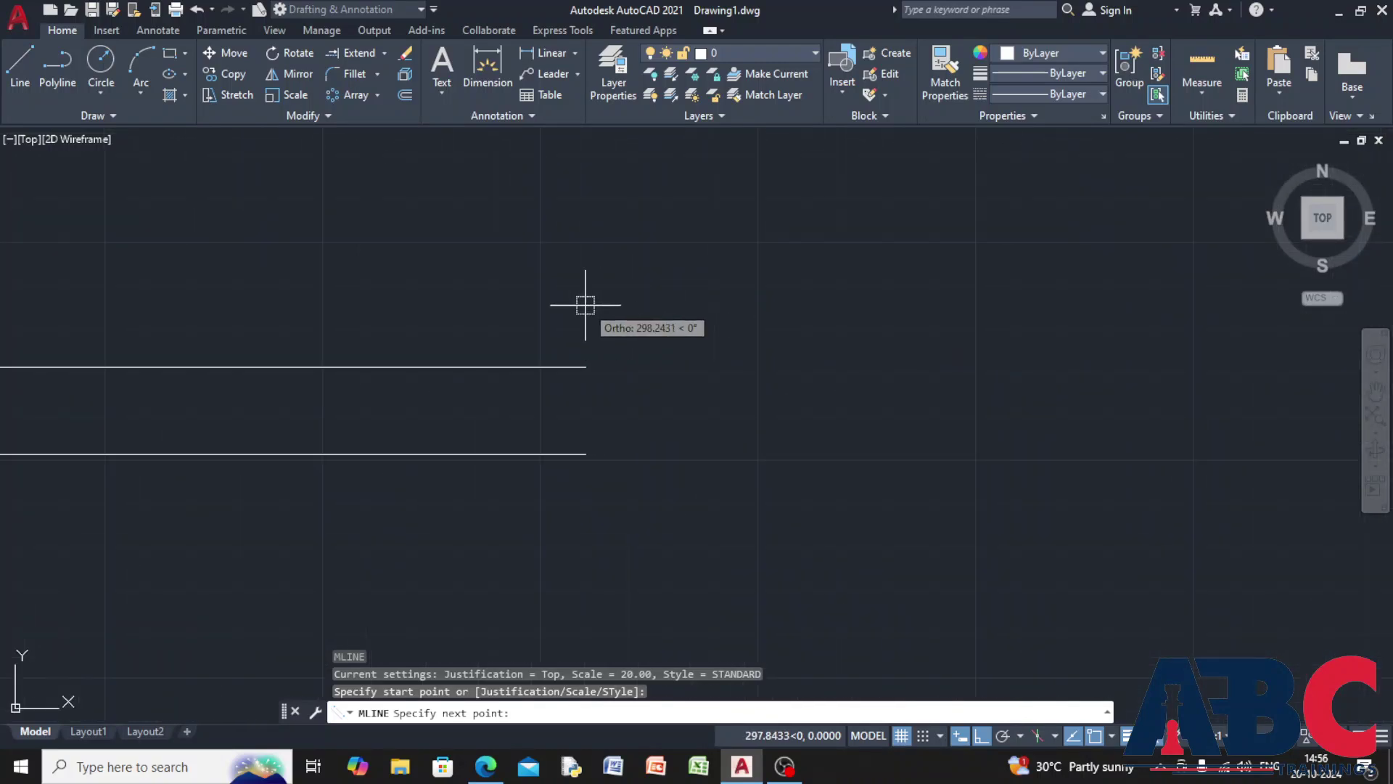
{"action": "scroll", "coordinate": [614, 301], "scroll_direction": "up", "scroll_amount": 1}
{"action": "scroll", "coordinate": [367, 313], "scroll_direction": "up", "scroll_amount": 5}
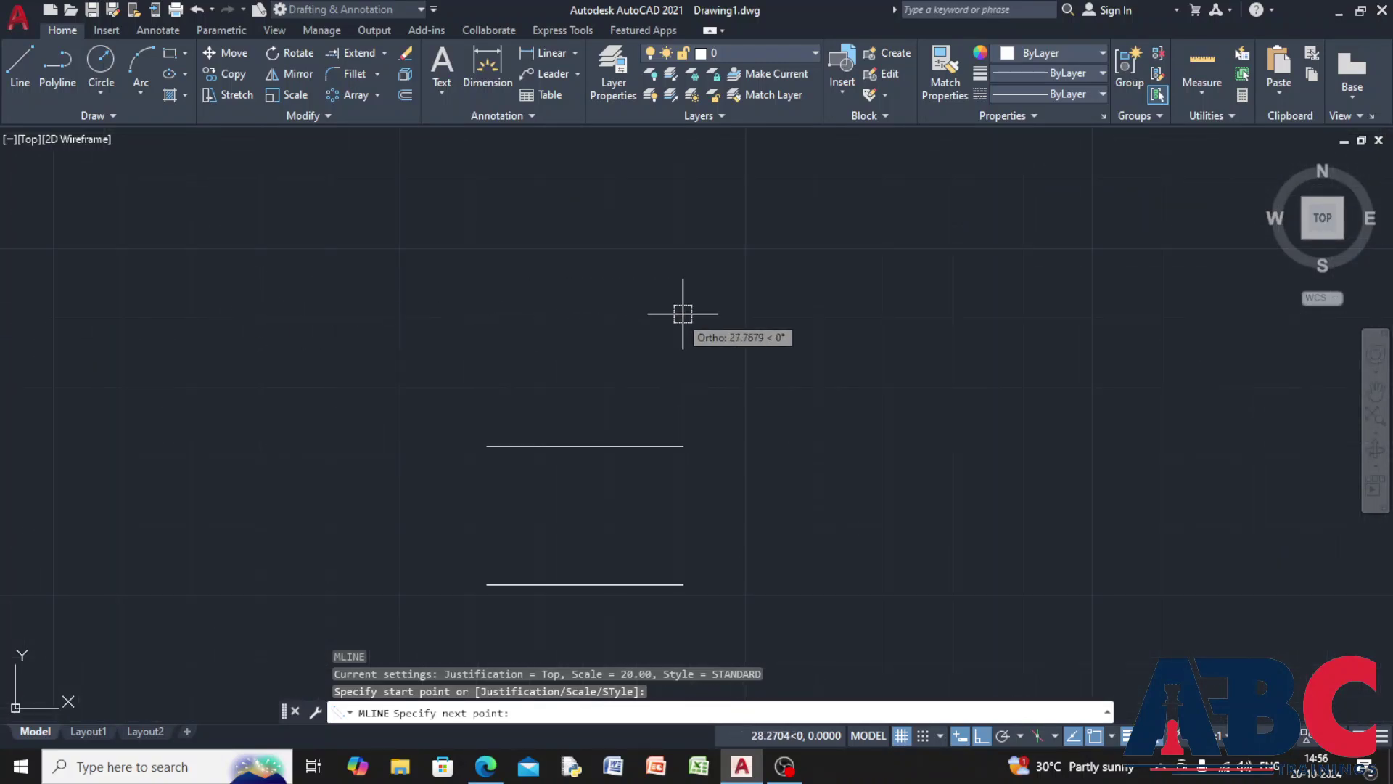
{"action": "scroll", "coordinate": [700, 312], "scroll_direction": "down", "scroll_amount": 6}
{"action": "scroll", "coordinate": [706, 301], "scroll_direction": "up", "scroll_amount": 1}
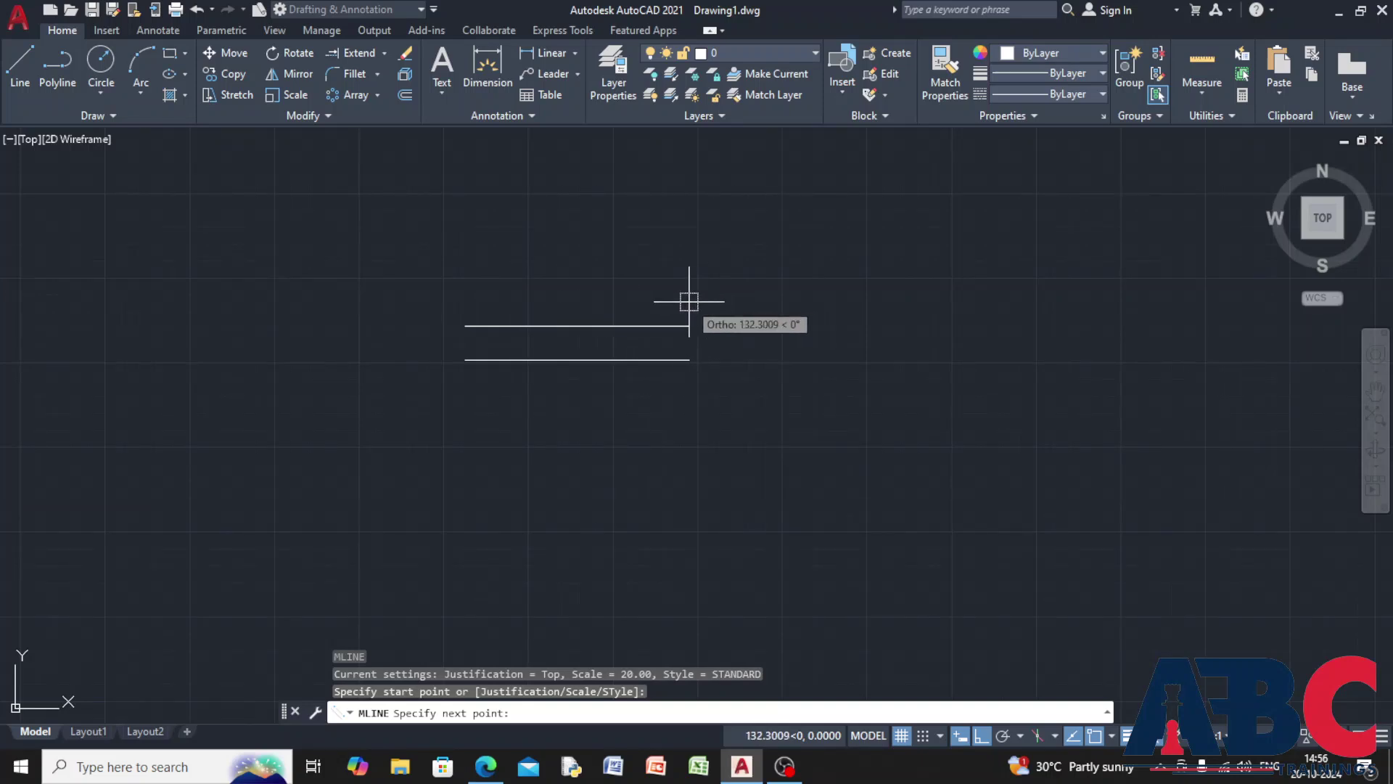
{"action": "left_click", "coordinate": [749, 308]}
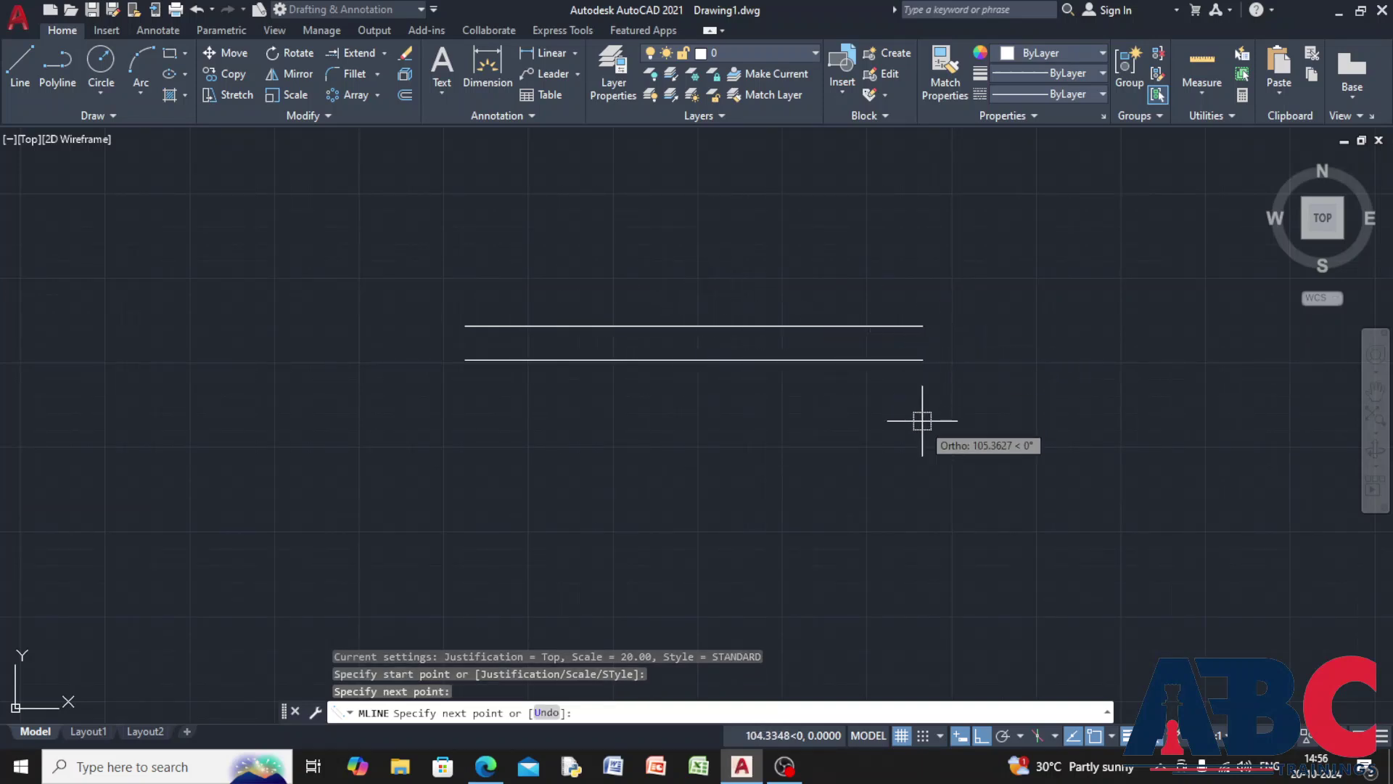
{"action": "left_click", "coordinate": [834, 468]}
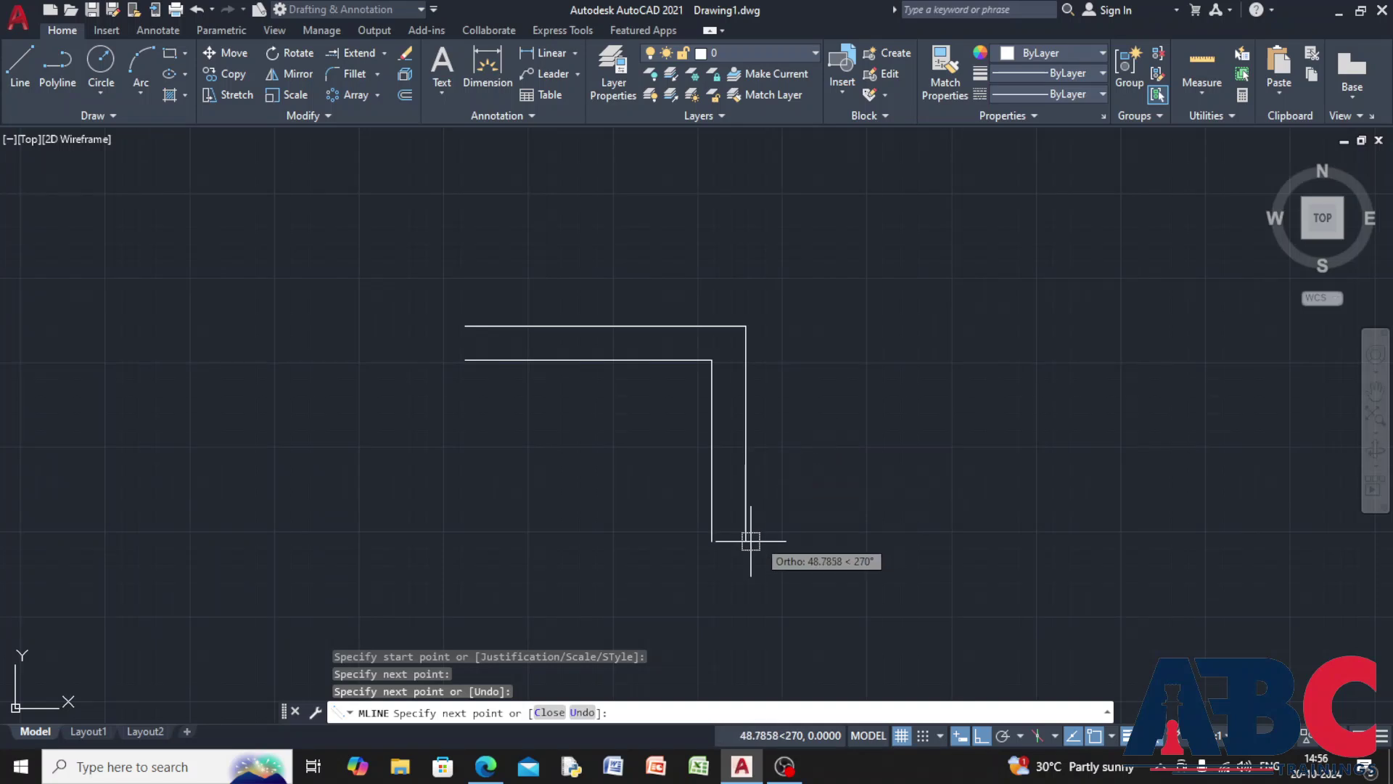
{"action": "left_click", "coordinate": [575, 544]}
{"action": "left_click", "coordinate": [624, 552]}
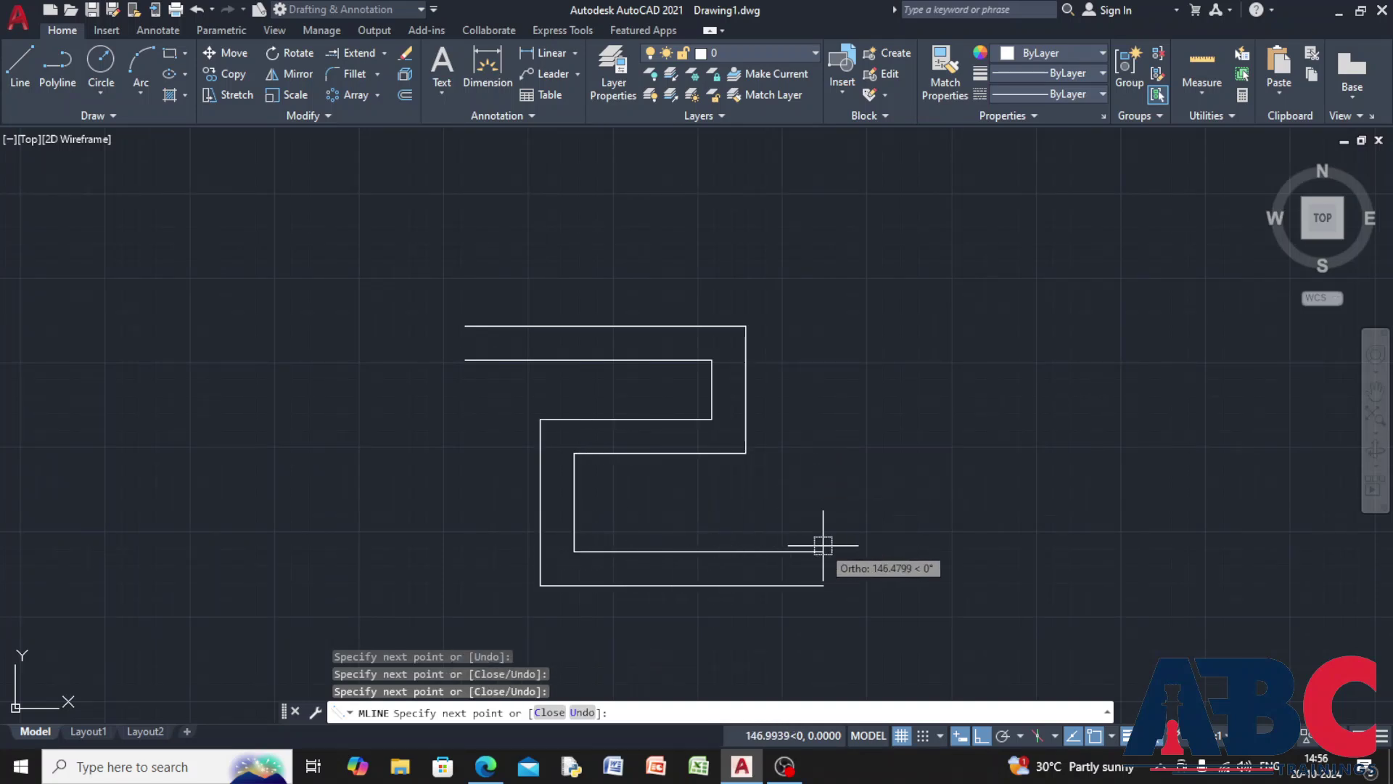
Continue the multiline right, up, left and down so that it wraps around its own S-shaped start.
{"action": "scroll", "coordinate": [822, 544], "scroll_direction": "down", "scroll_amount": 5}
{"action": "scroll", "coordinate": [815, 555], "scroll_direction": "up", "scroll_amount": 5}
{"action": "scroll", "coordinate": [397, 397], "scroll_direction": "down", "scroll_amount": 4}
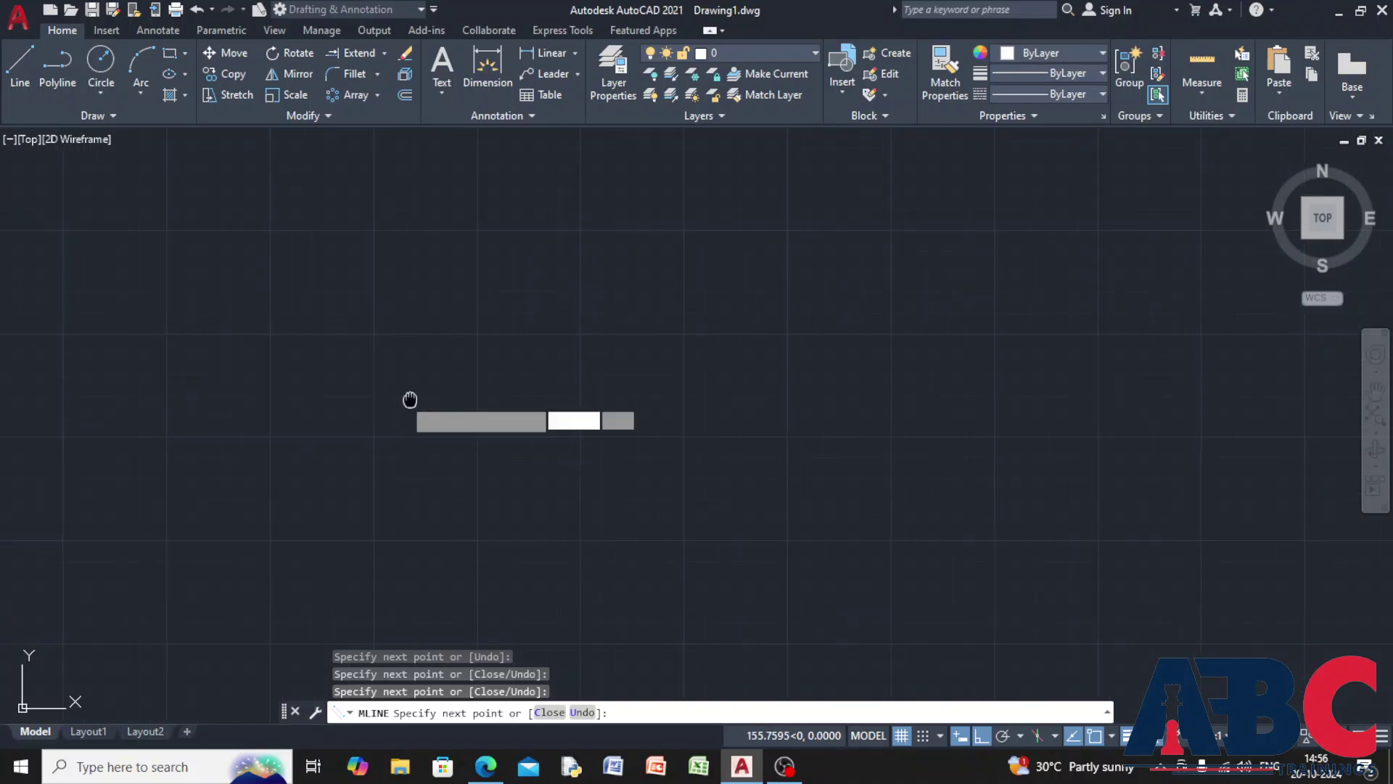
{"action": "middle_click_drag", "start_coordinate": [408, 398], "coordinate": [584, 444]}
{"action": "left_click", "coordinate": [652, 424]}
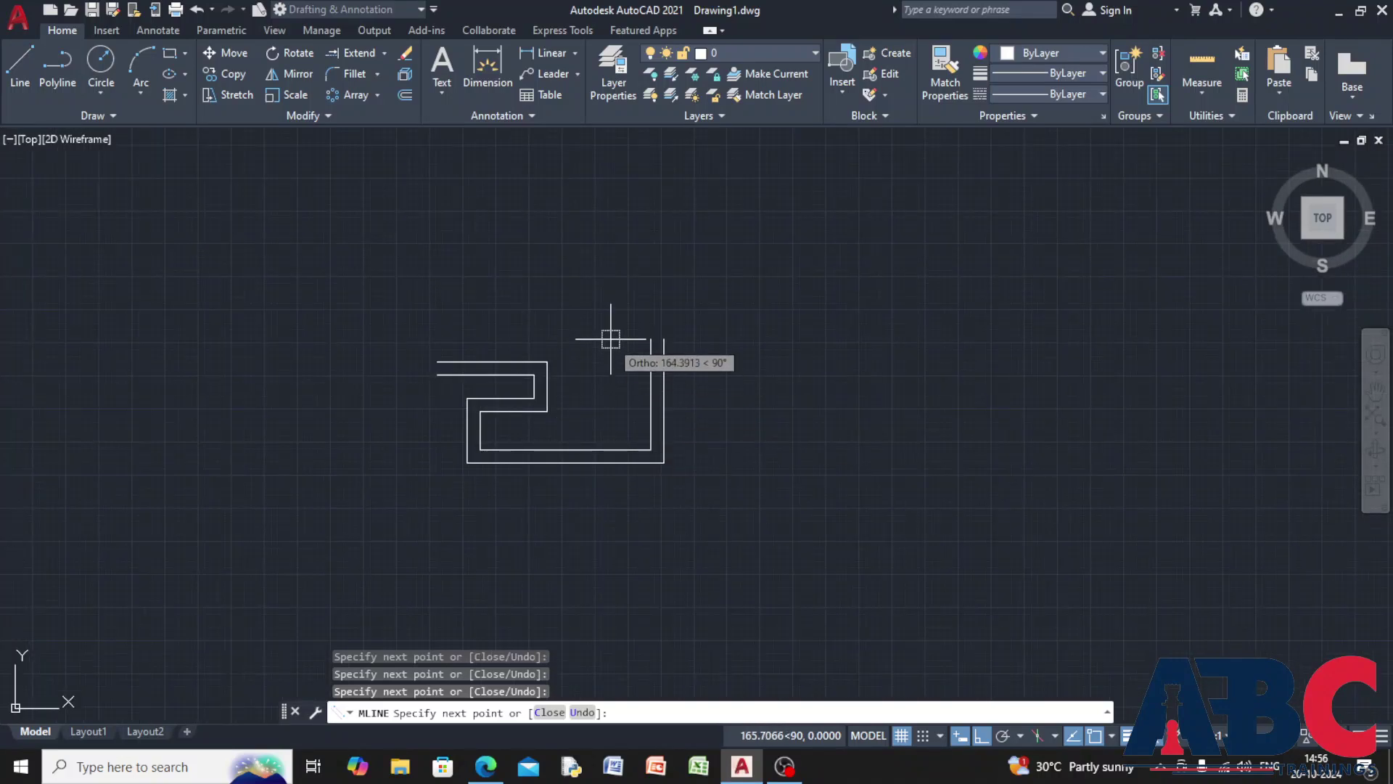
{"action": "left_click", "coordinate": [612, 320]}
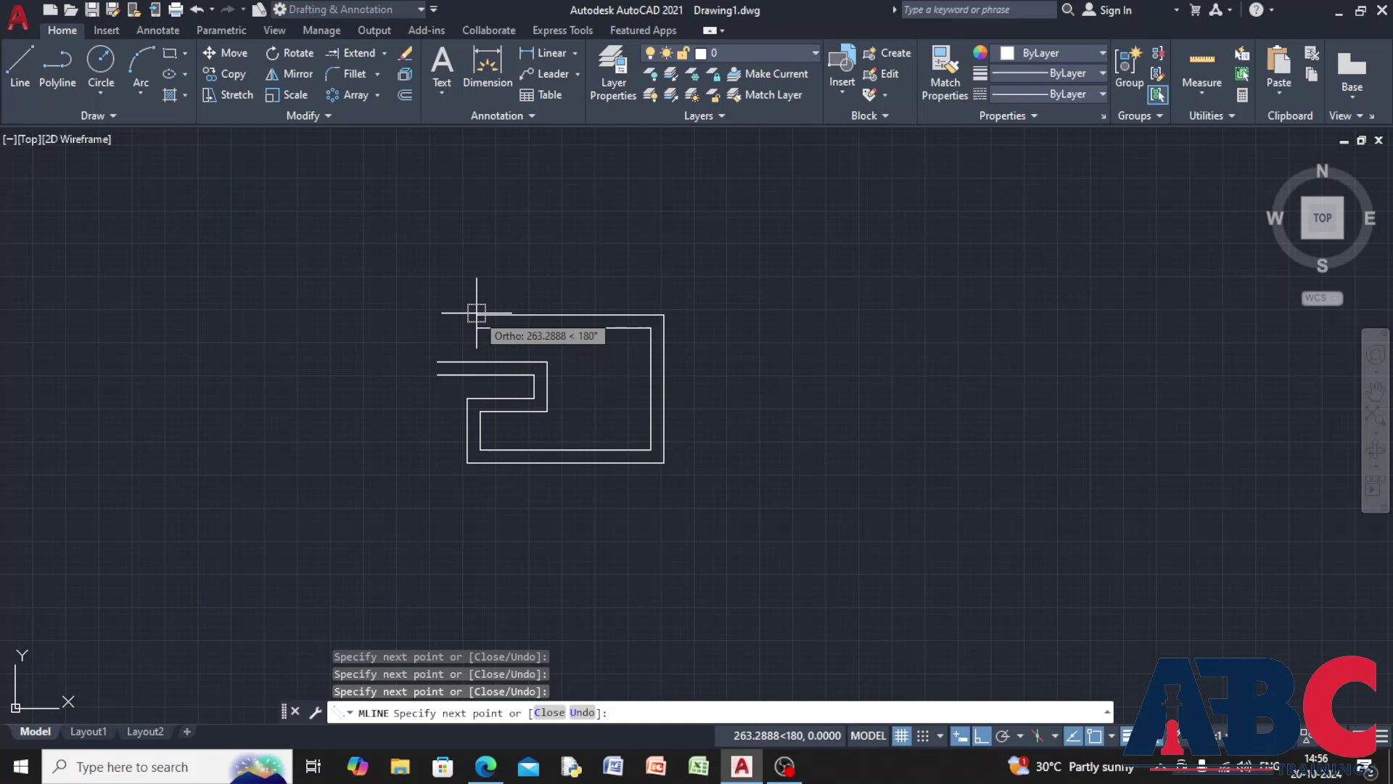
{"action": "left_click", "coordinate": [383, 317]}
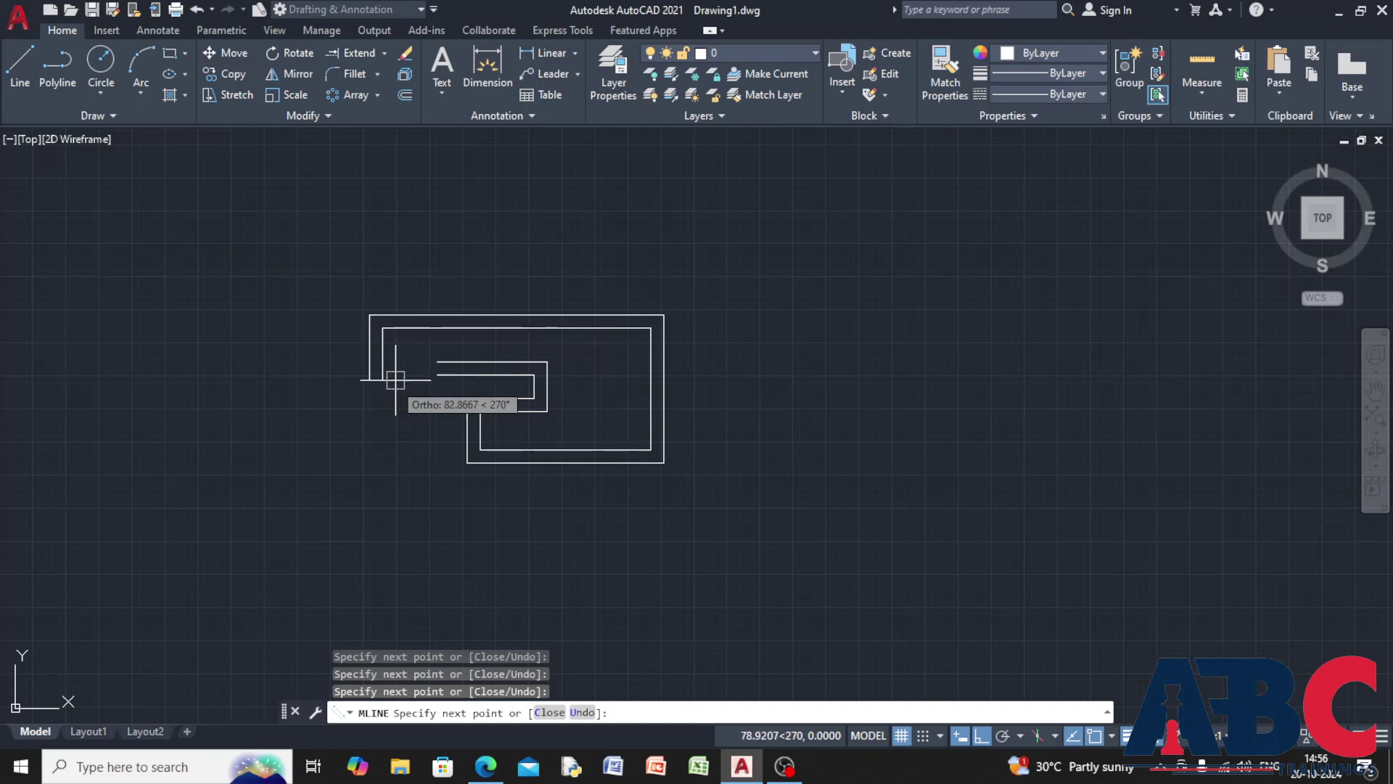
{"action": "left_click", "coordinate": [387, 361]}
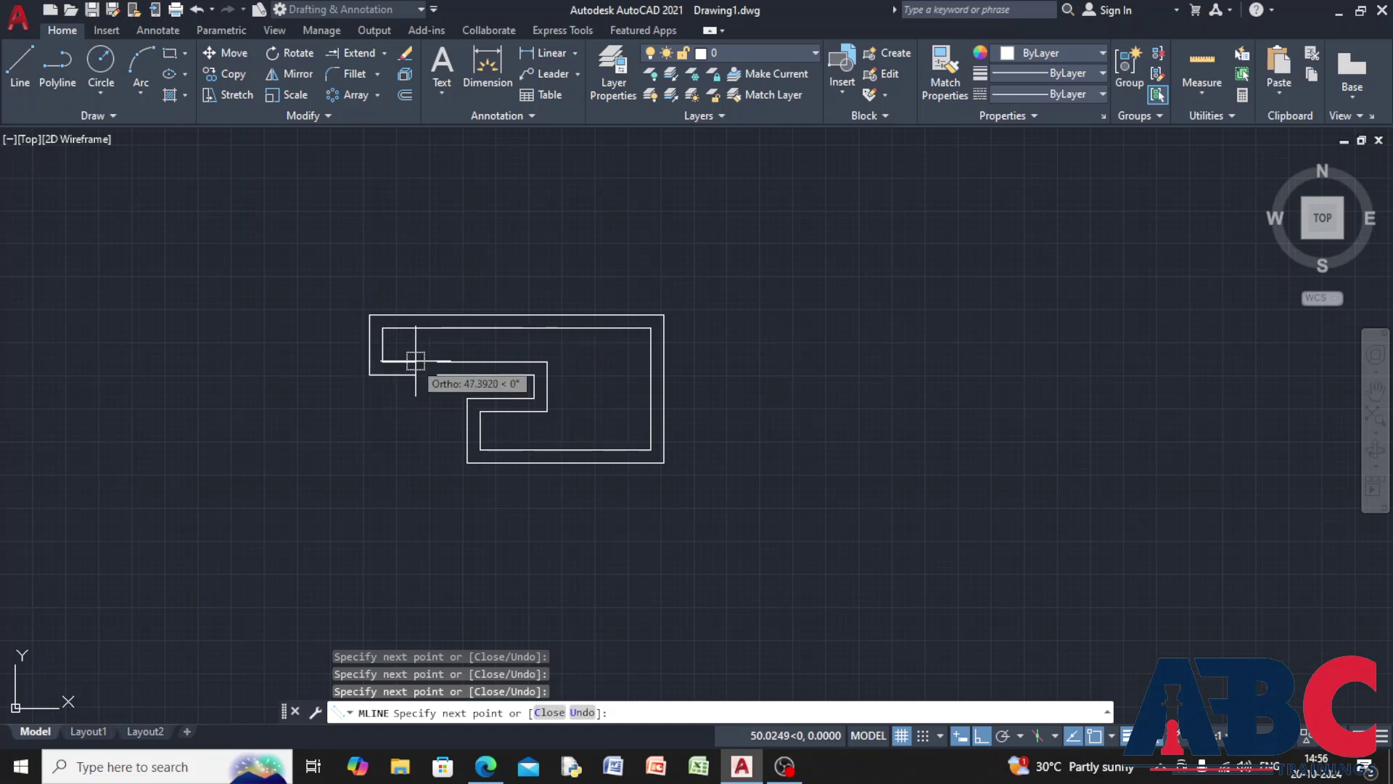
Extend the multiline in right-angled zigzags below the enclosed shape, ending with a long rightward segment, and finish it.
{"action": "left_click", "coordinate": [415, 362]}
{"action": "left_click", "coordinate": [417, 476]}
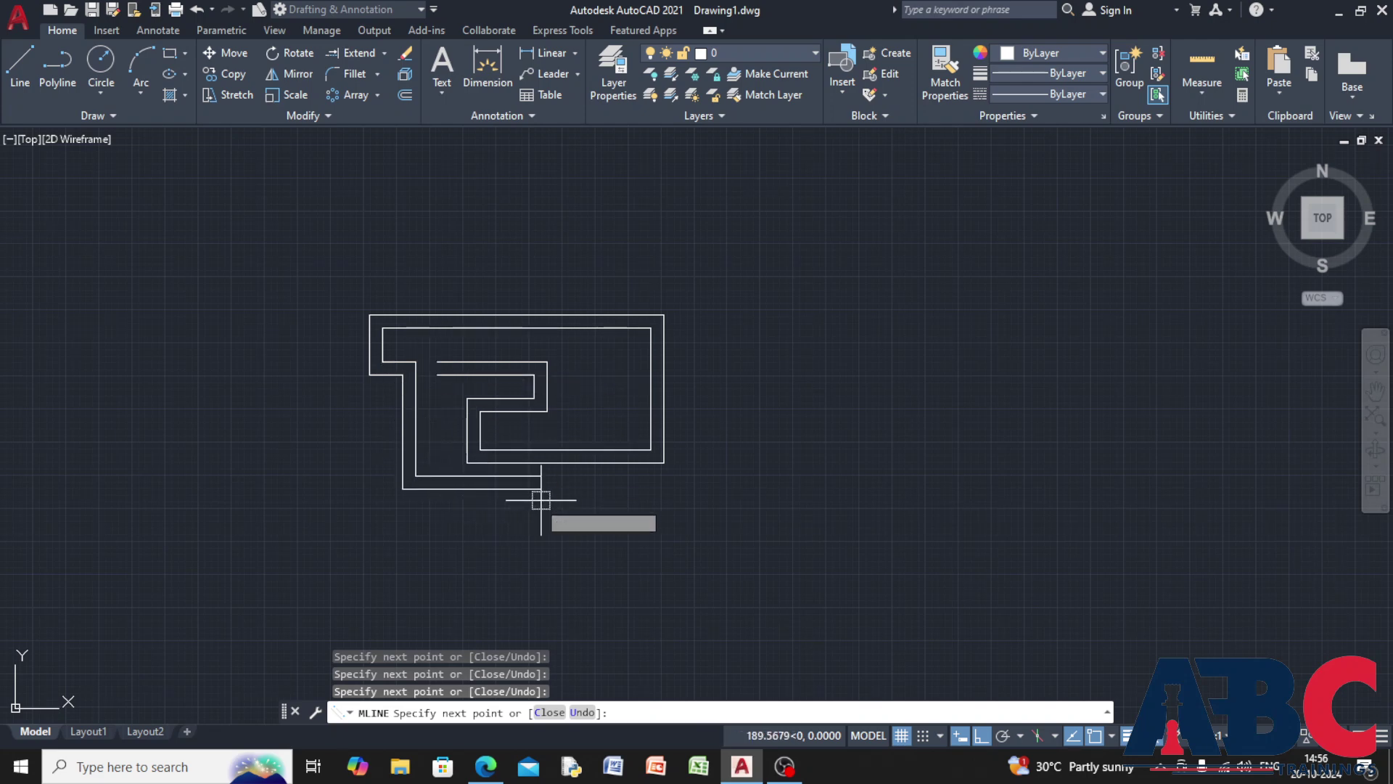
{"action": "left_click", "coordinate": [664, 481]}
{"action": "left_click", "coordinate": [667, 553]}
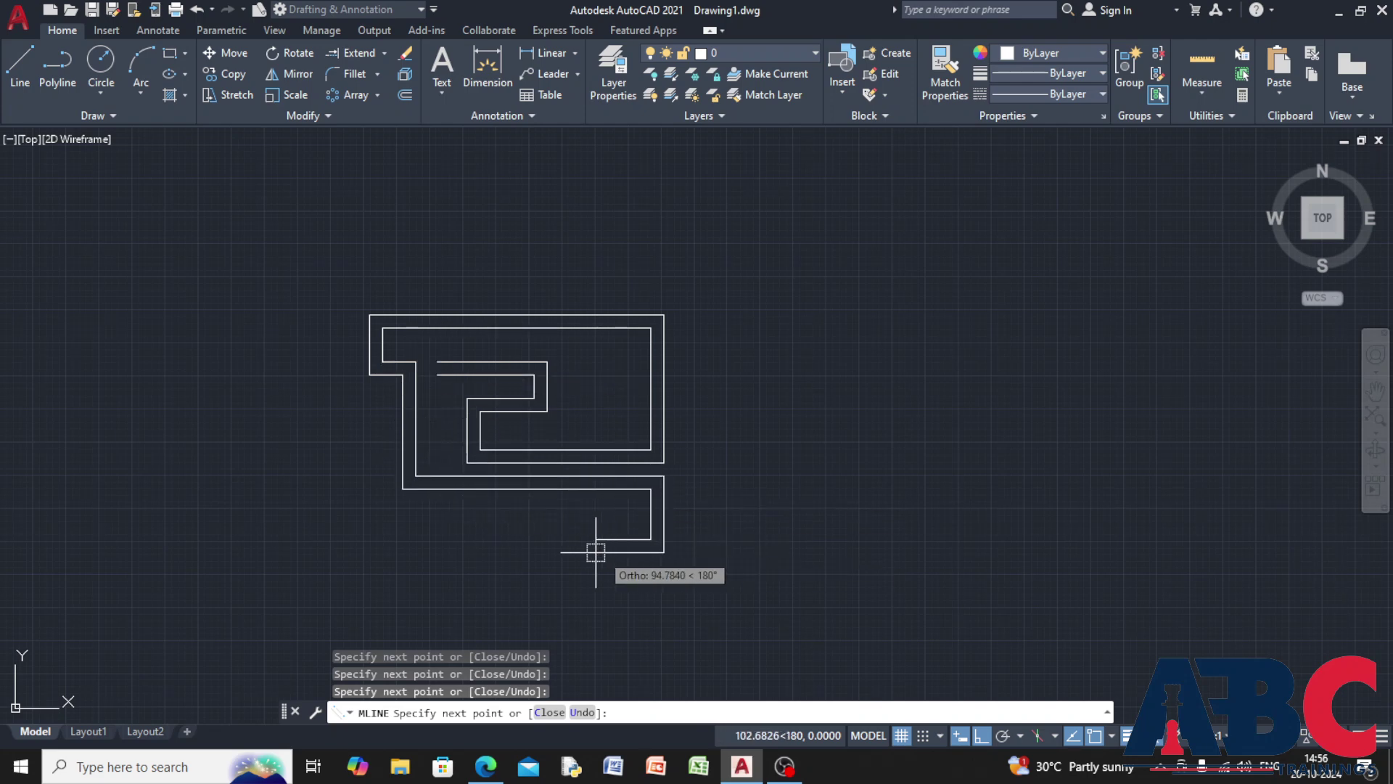
{"action": "left_click", "coordinate": [417, 553]}
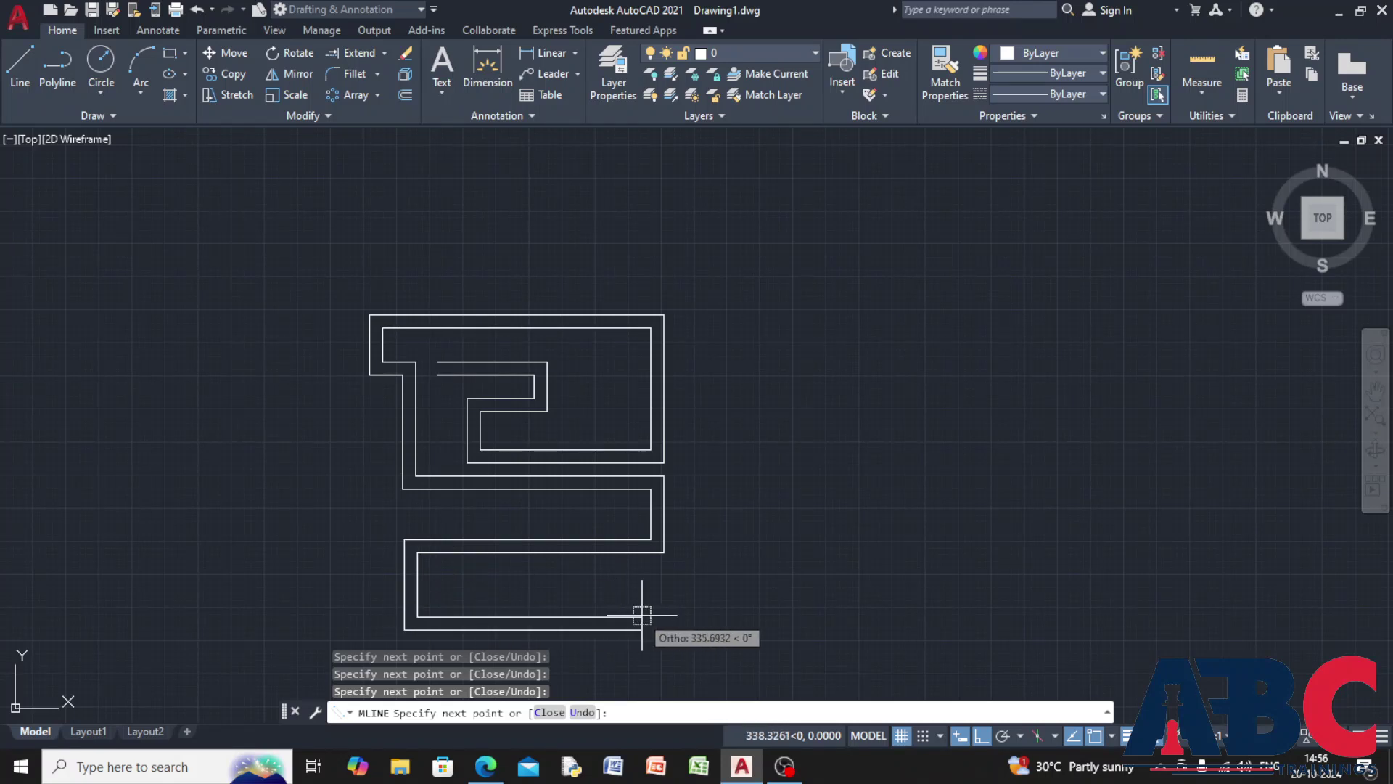
{"action": "key", "text": "Escape"}
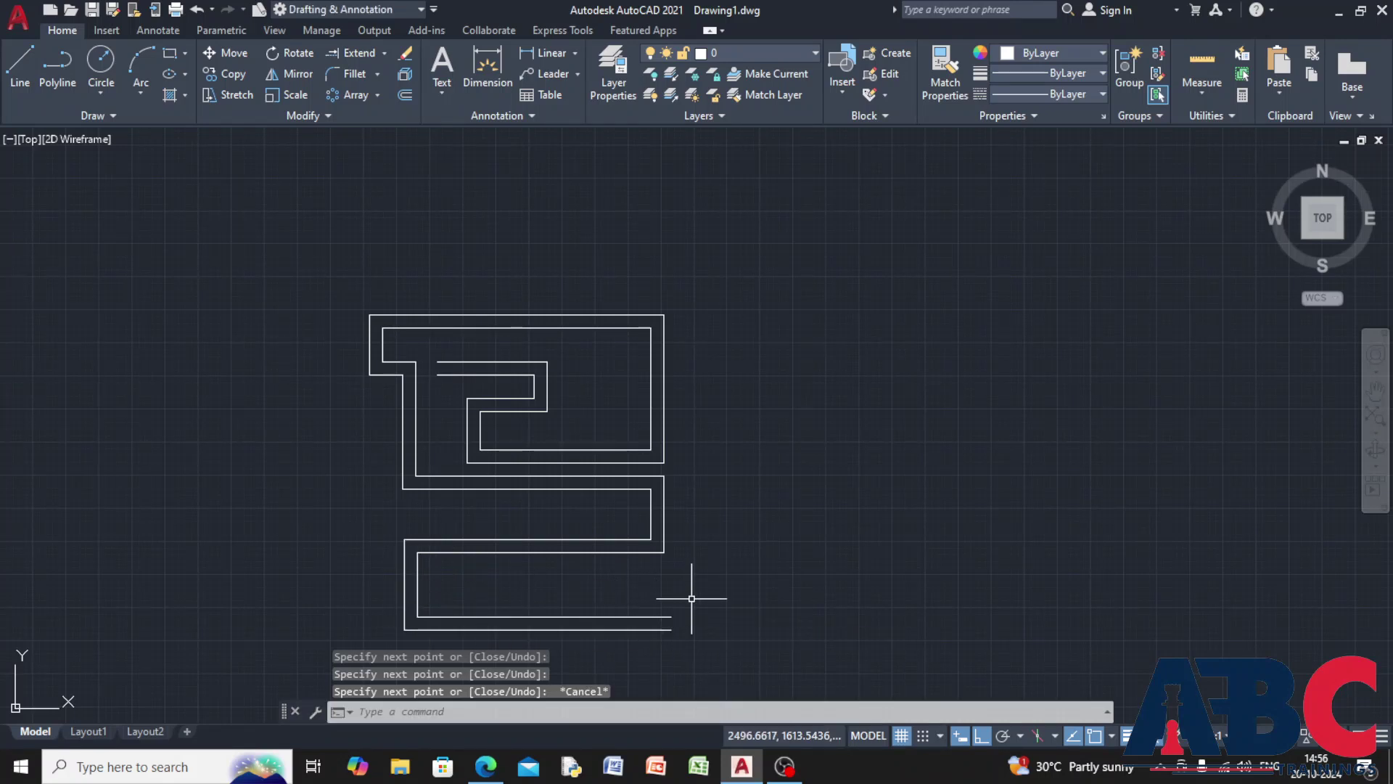
{"action": "type", "text": "M"}
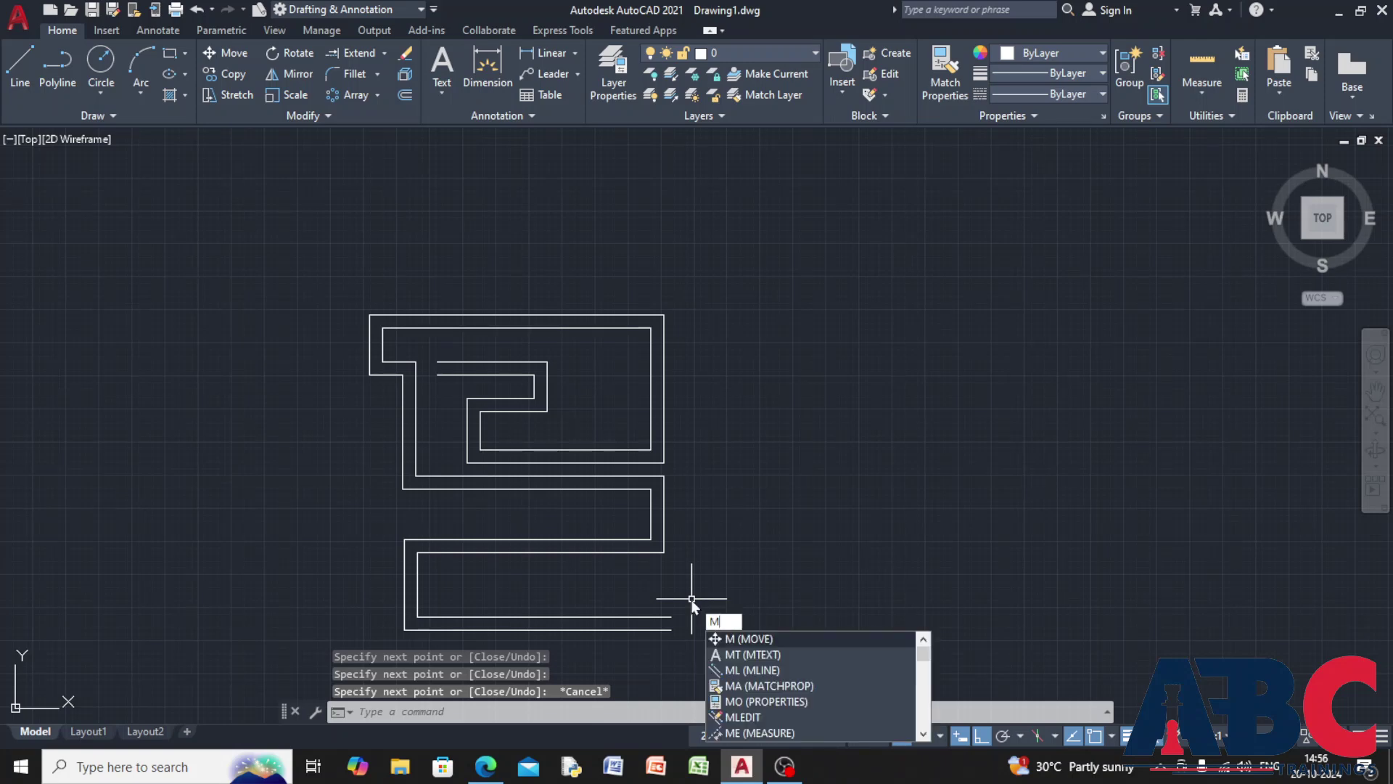
{"action": "type", "text": "L"}
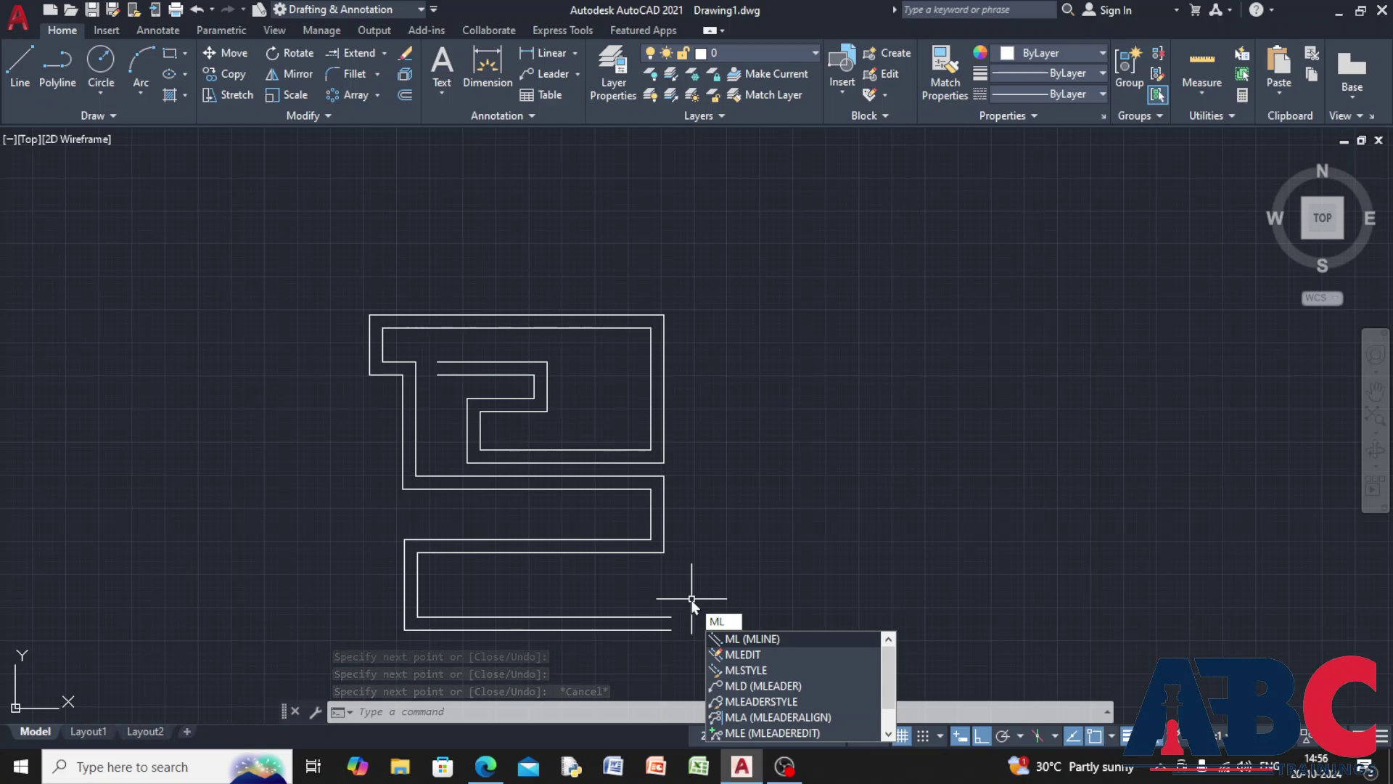
{"action": "type", "text": "p"}
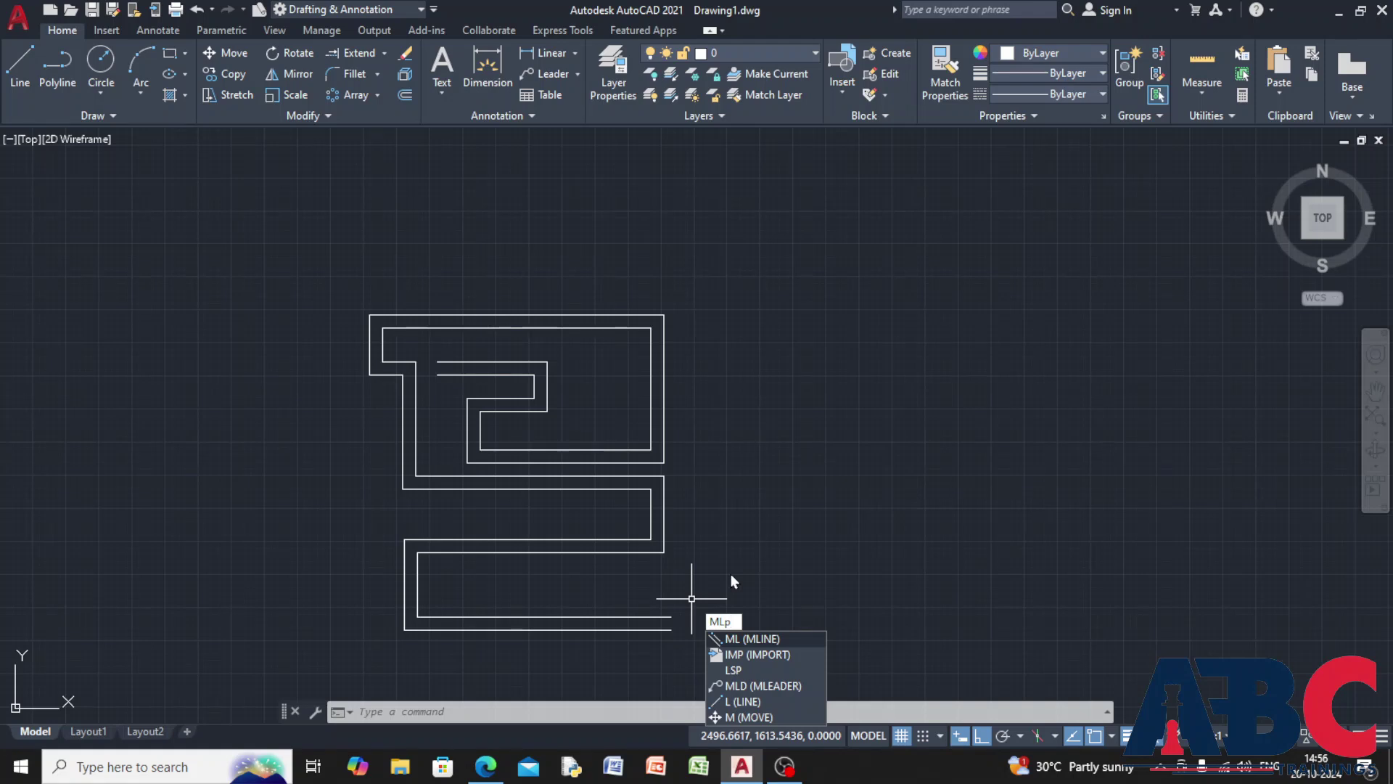
{"action": "key", "text": "BackSpace"}
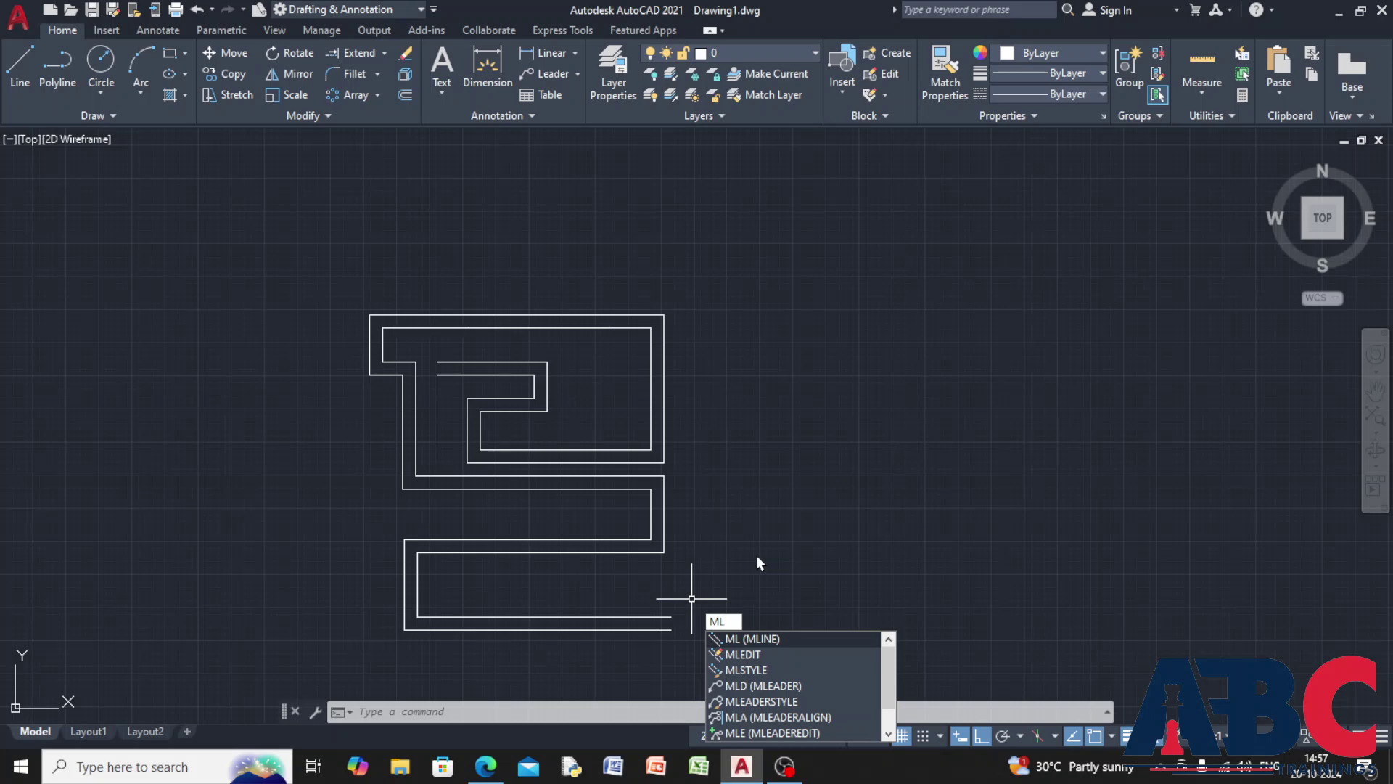
{"action": "key", "text": "Escape"}
{"action": "key", "text": "Escape"}
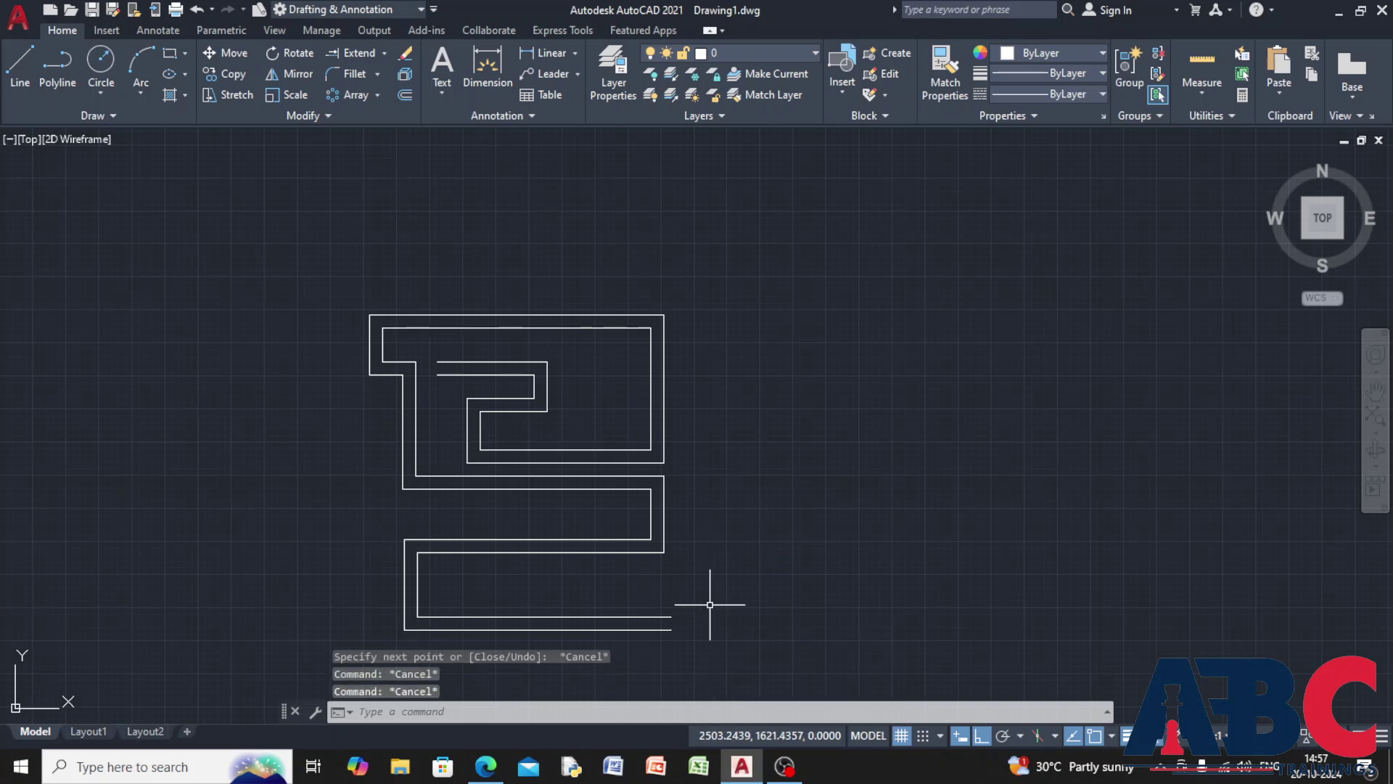
{"action": "key", "text": "alt+Tab"}
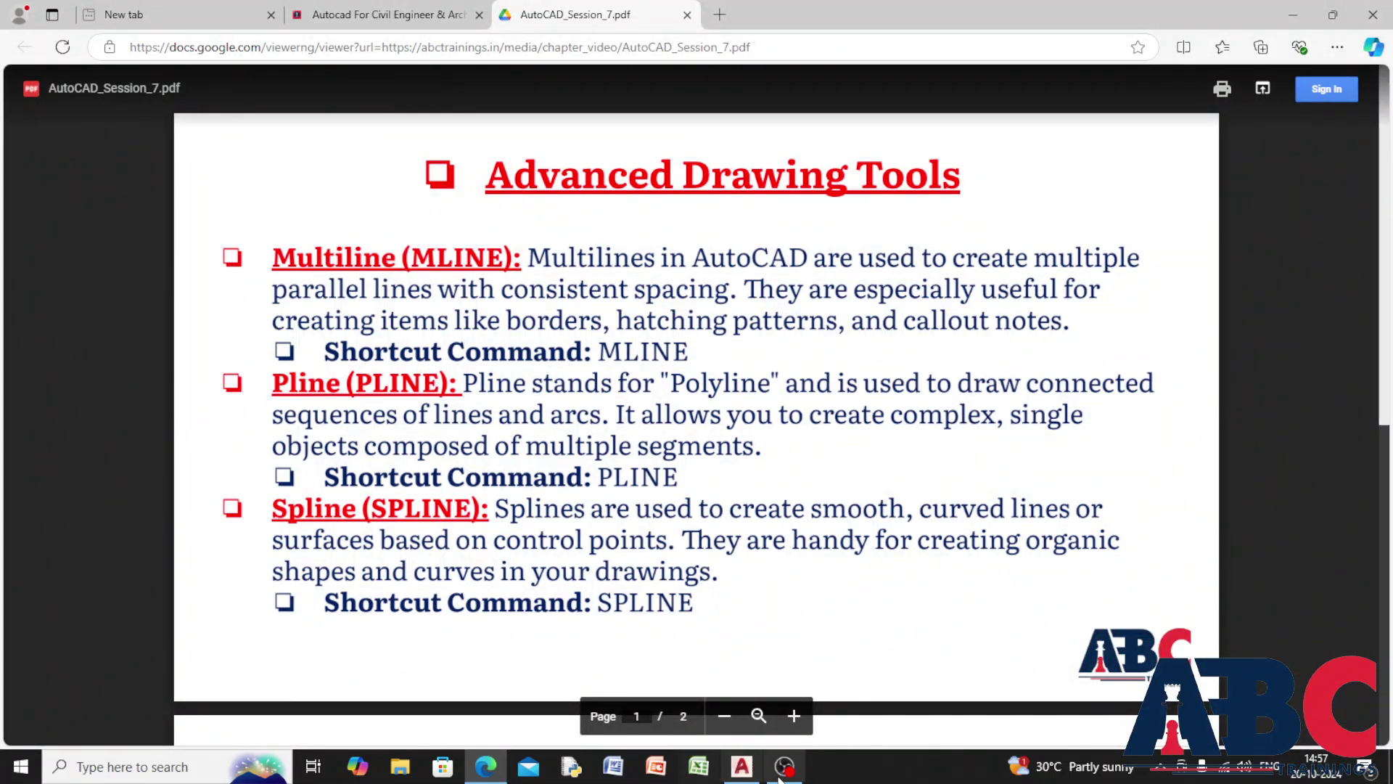
{"action": "left_click", "coordinate": [740, 771]}
Start a polyline in the open area right of the multiline shape, running right, up and left in orthogonal segments.
{"action": "scroll", "coordinate": [765, 535], "scroll_direction": "down", "scroll_amount": 3}
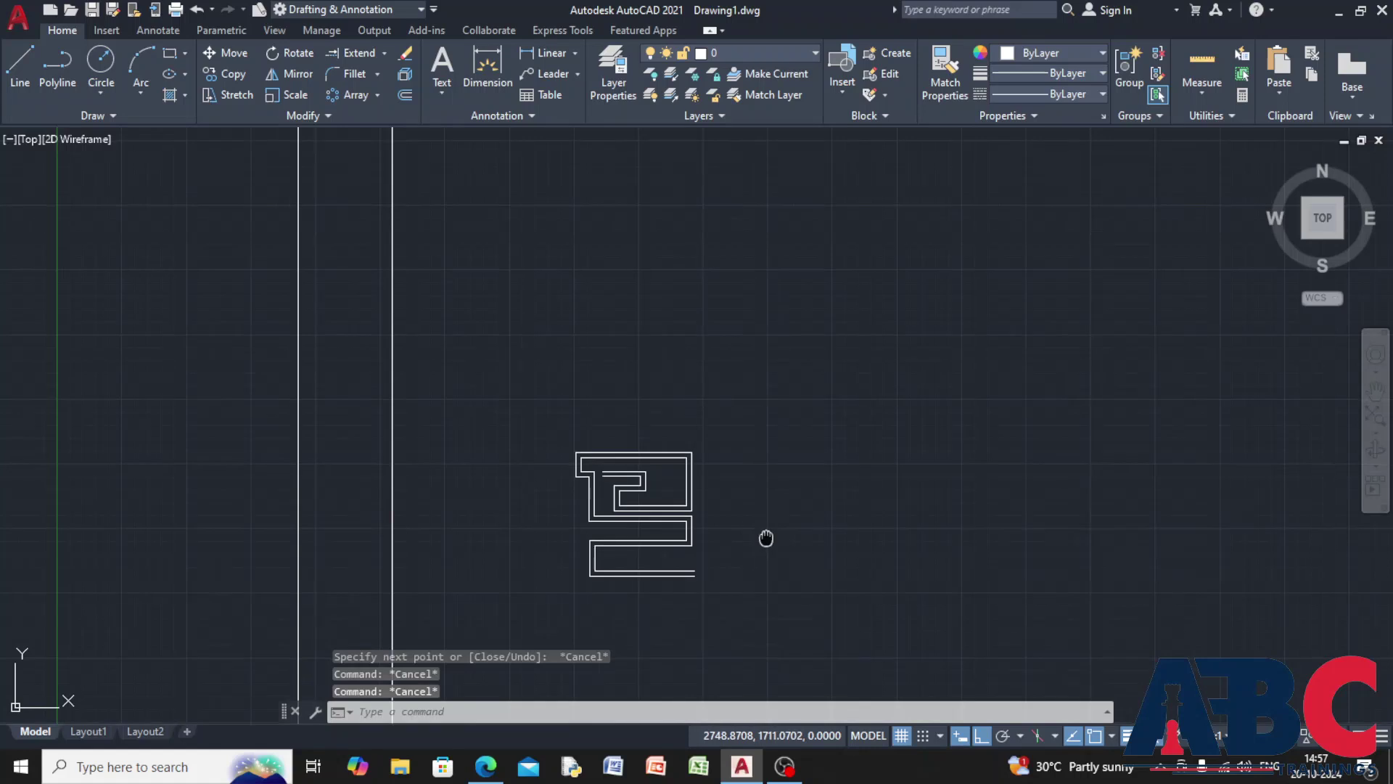
{"action": "middle_click_drag", "start_coordinate": [765, 535], "coordinate": [635, 444]}
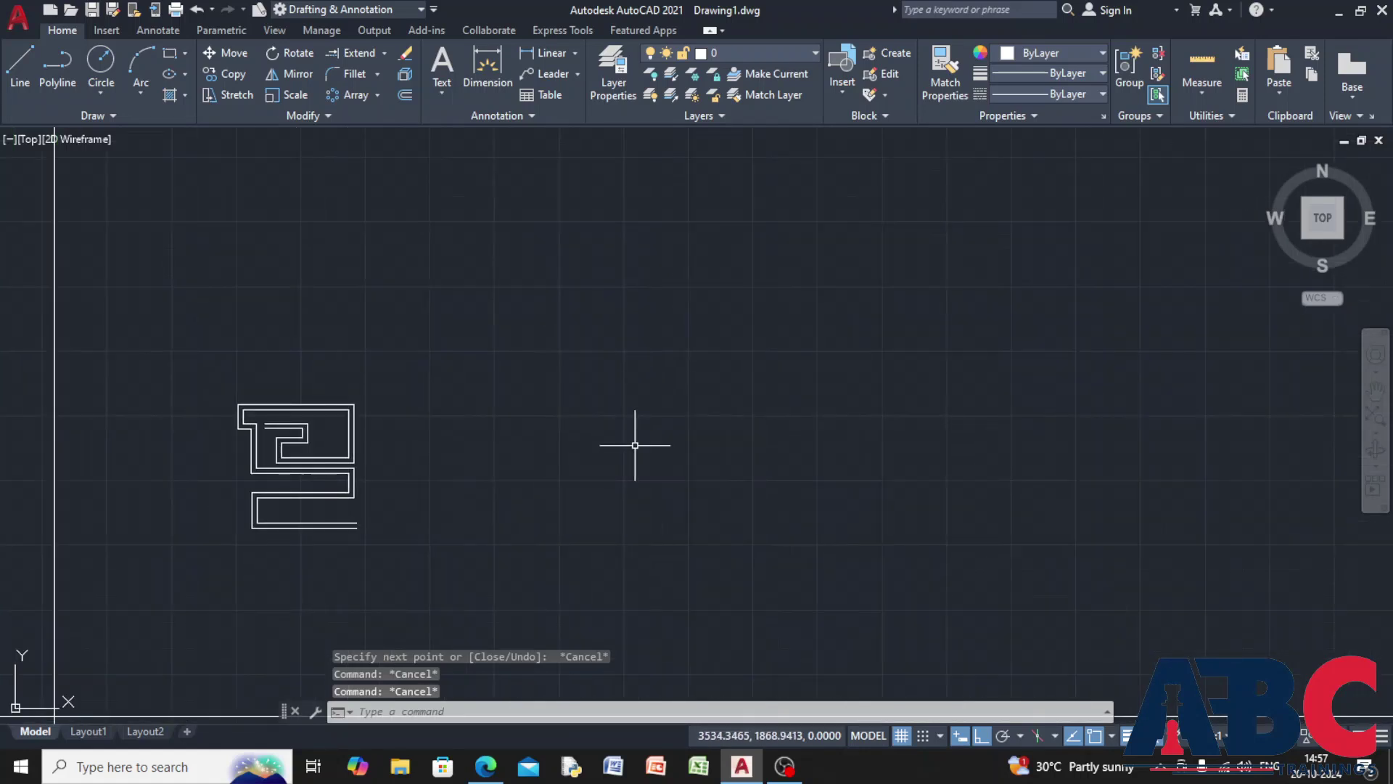
{"action": "left_click", "coordinate": [64, 65]}
{"action": "left_click", "coordinate": [448, 391]}
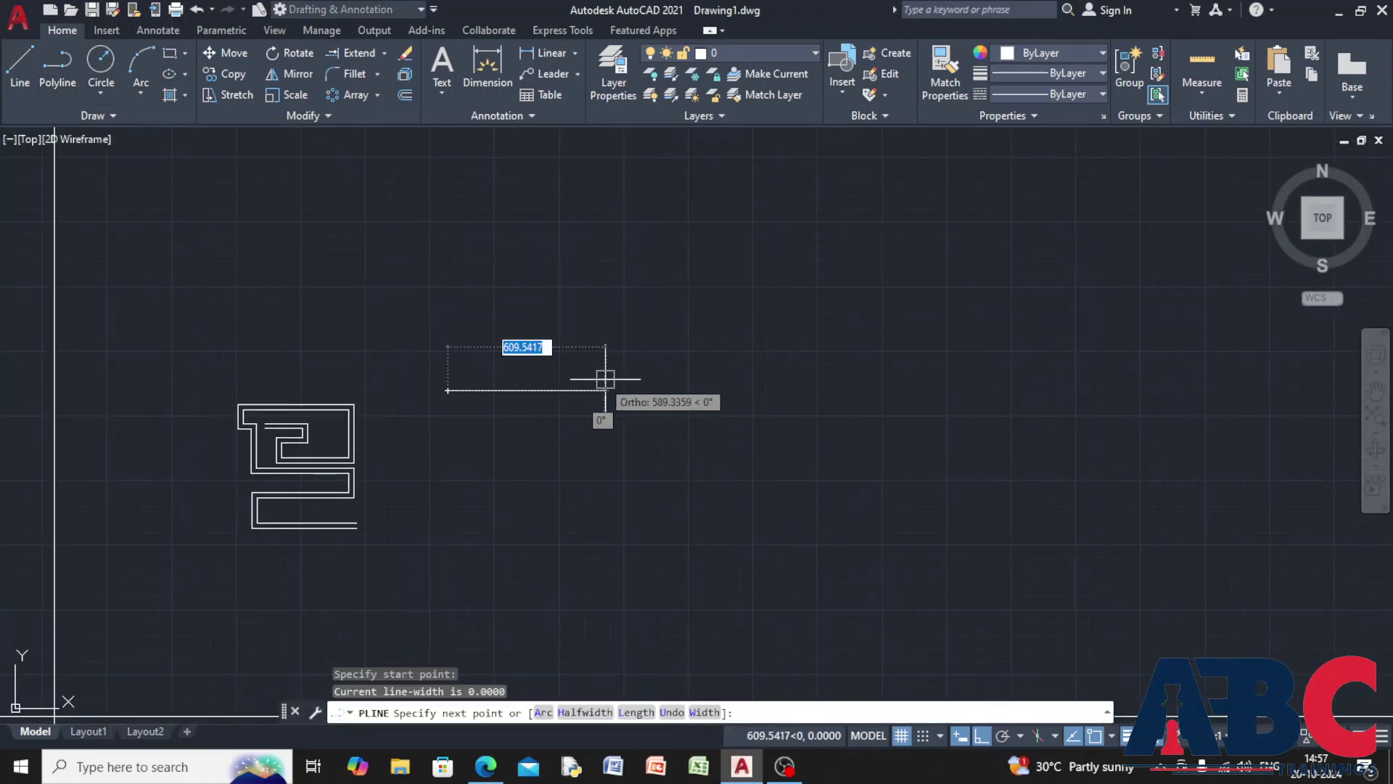
{"action": "left_click", "coordinate": [650, 380]}
{"action": "left_click", "coordinate": [650, 270]}
{"action": "left_click", "coordinate": [476, 268]}
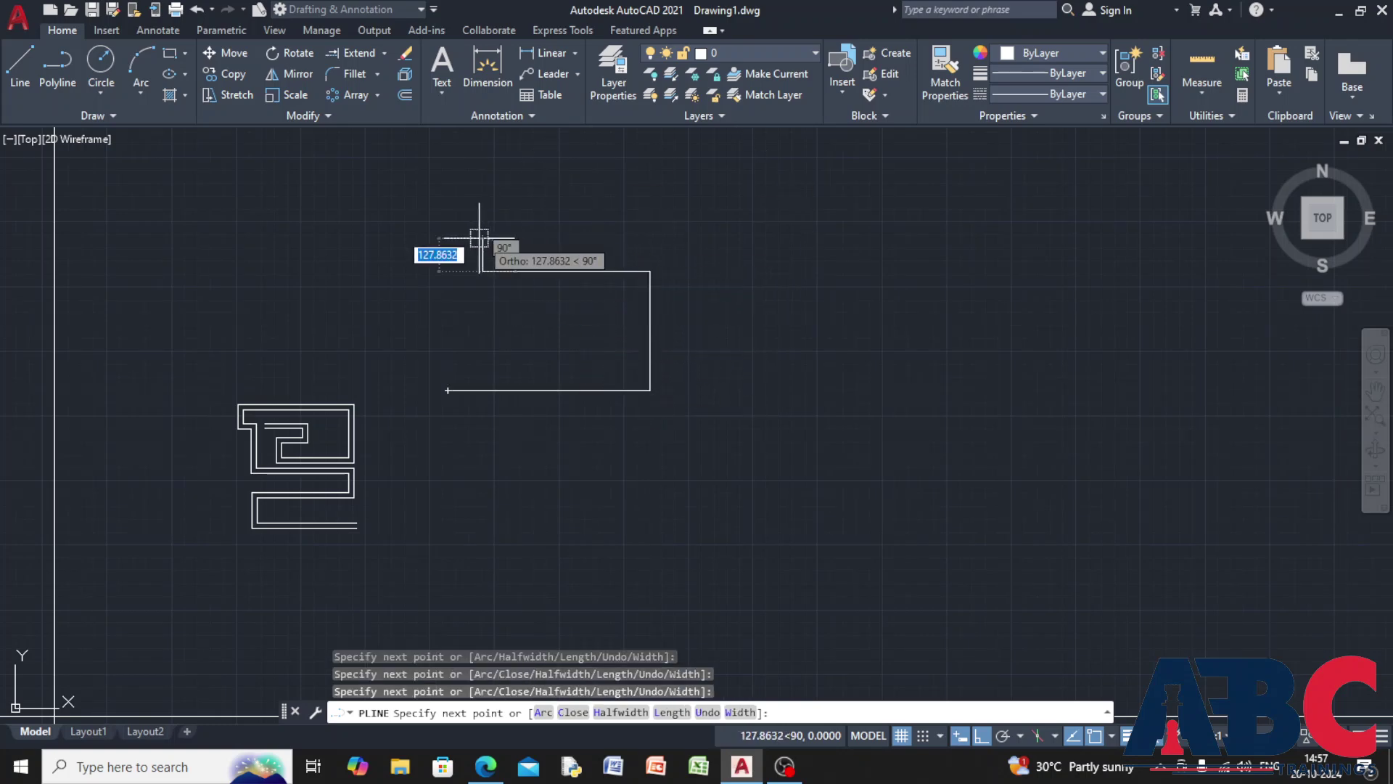
Continue the polyline further left, up, left, down, right and down to form a stepped upper-left end.
{"action": "left_click", "coordinate": [414, 269]}
{"action": "left_click", "coordinate": [414, 187]}
{"action": "left_click", "coordinate": [329, 187]}
{"action": "left_click", "coordinate": [329, 228]}
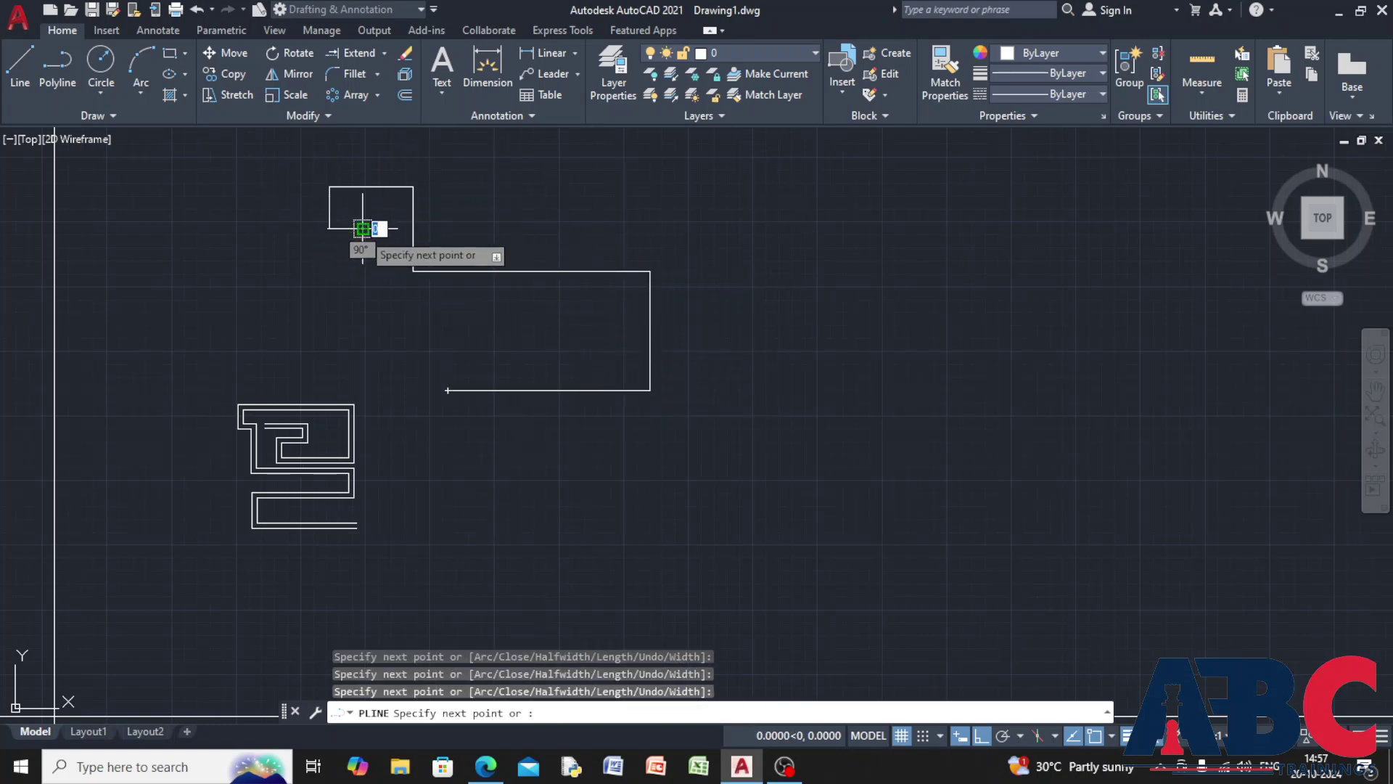
{"action": "left_click", "coordinate": [364, 229]}
{"action": "left_click", "coordinate": [363, 320]}
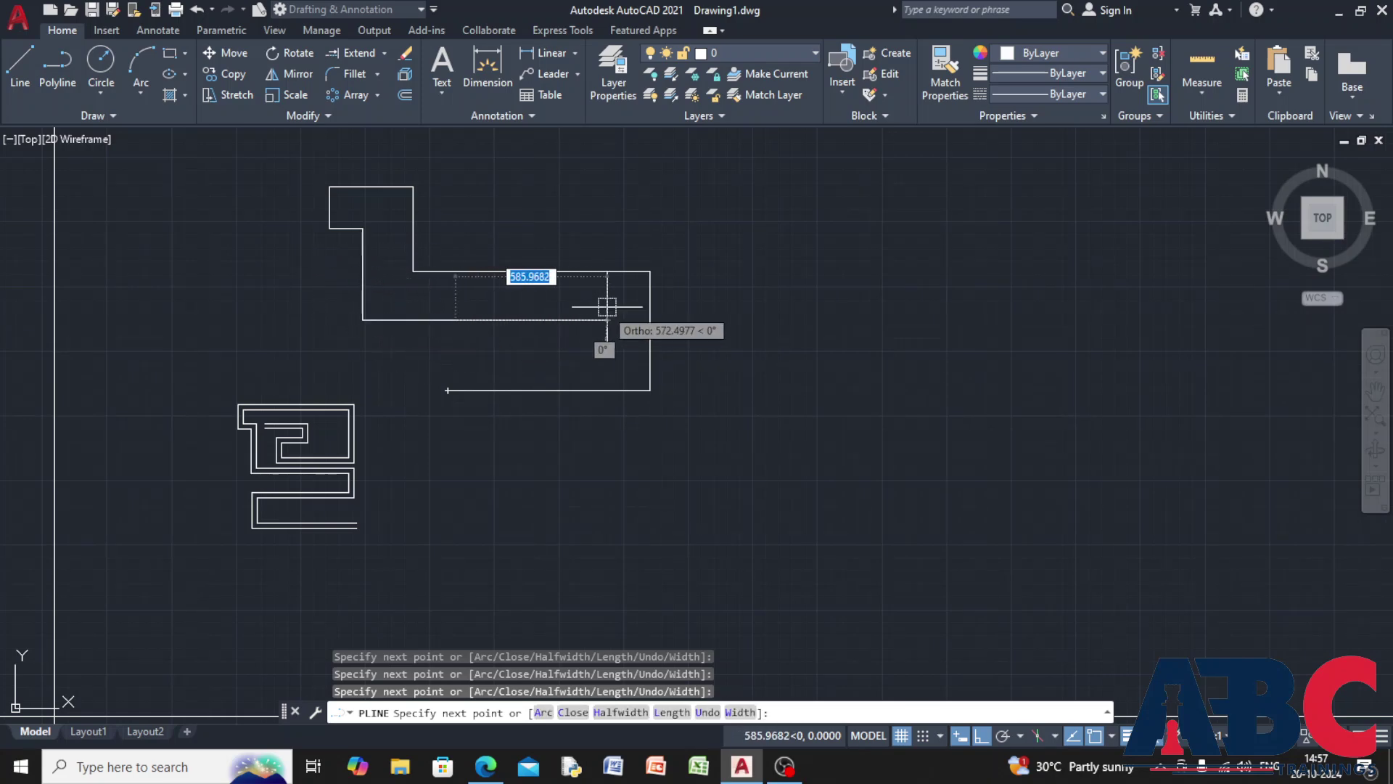
Run the polyline right, down and left inside its outer edge, connect it diagonally to its start point and finish it.
{"action": "left_click", "coordinate": [611, 319]}
{"action": "left_click", "coordinate": [611, 351]}
{"action": "left_click", "coordinate": [411, 351]}
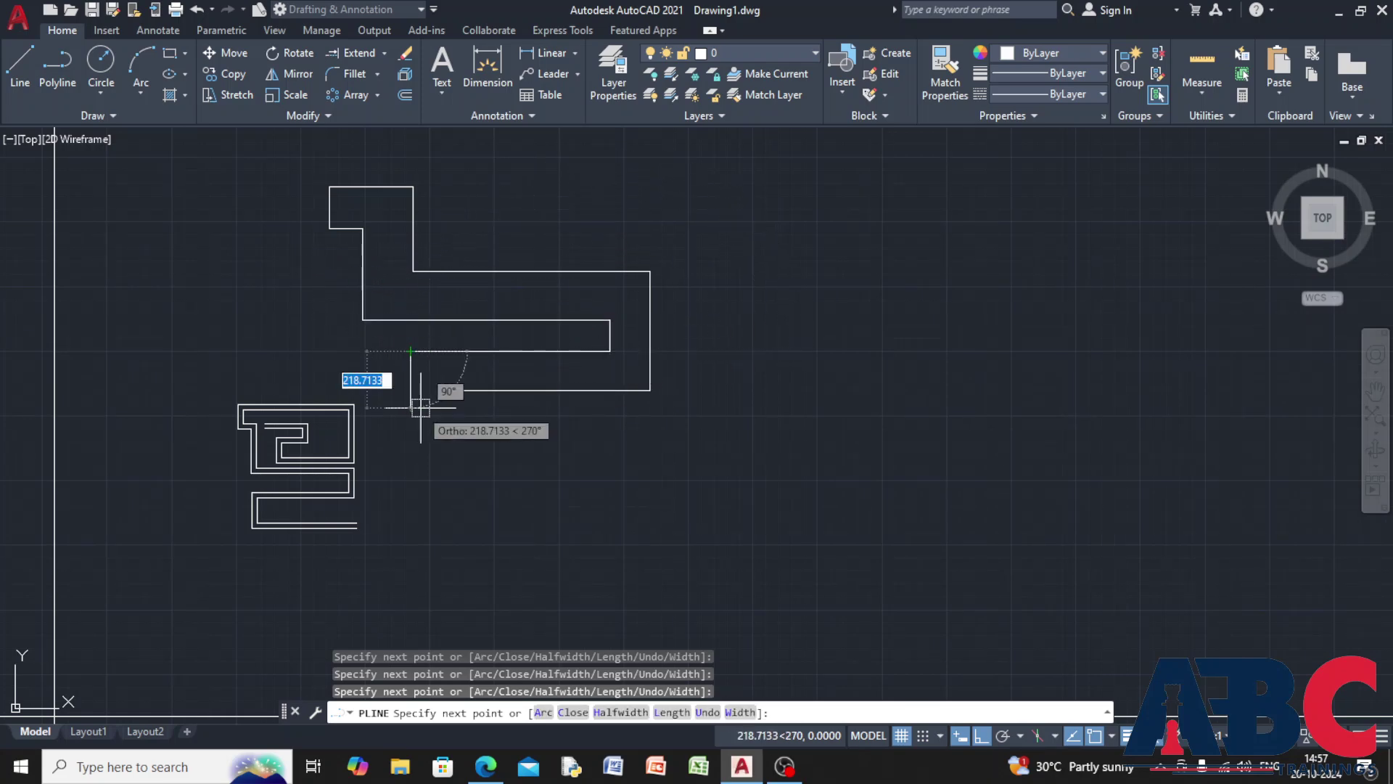
{"action": "left_click", "coordinate": [449, 390]}
{"action": "key", "text": "Escape"}
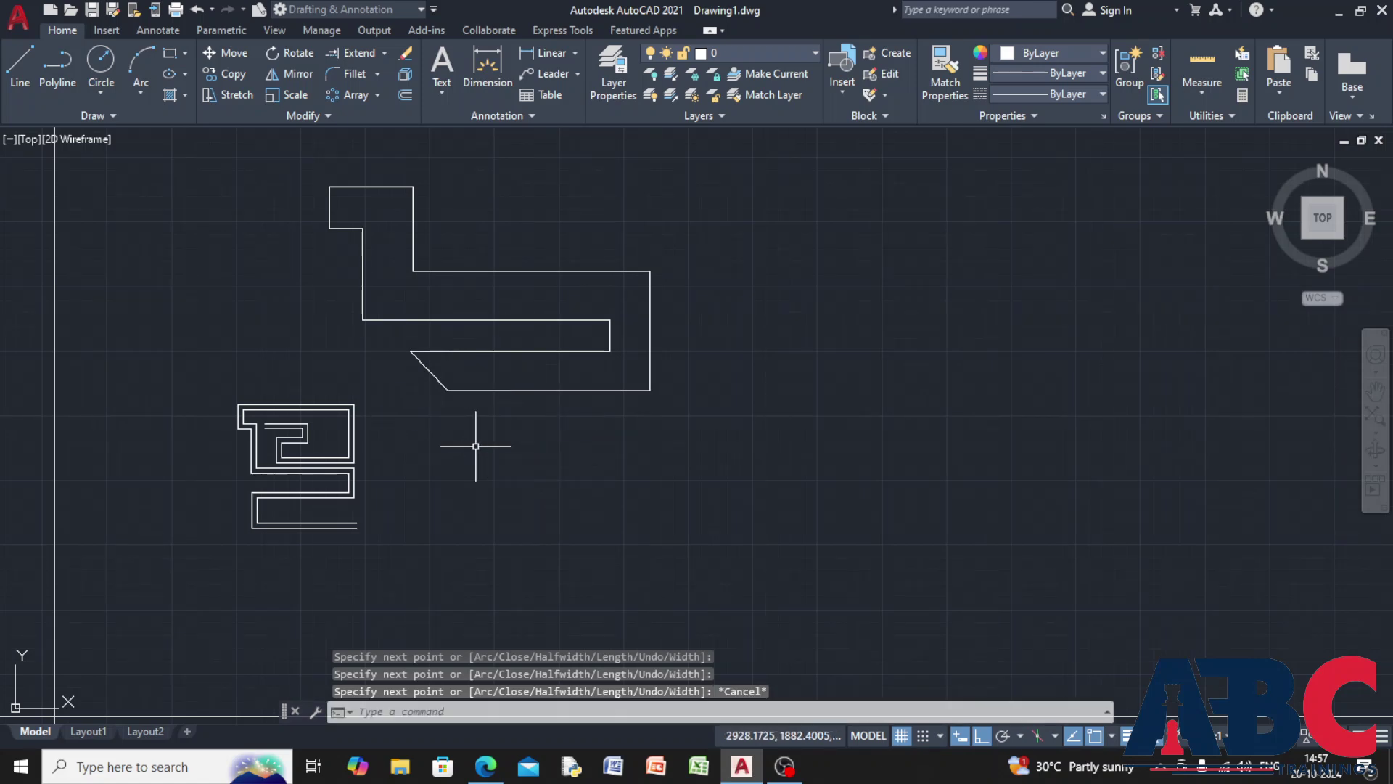
Select the finished polyline to check whether its segments form one object, and clear the selection.
{"action": "left_click", "coordinate": [548, 390]}
{"action": "left_click", "coordinate": [618, 444]}
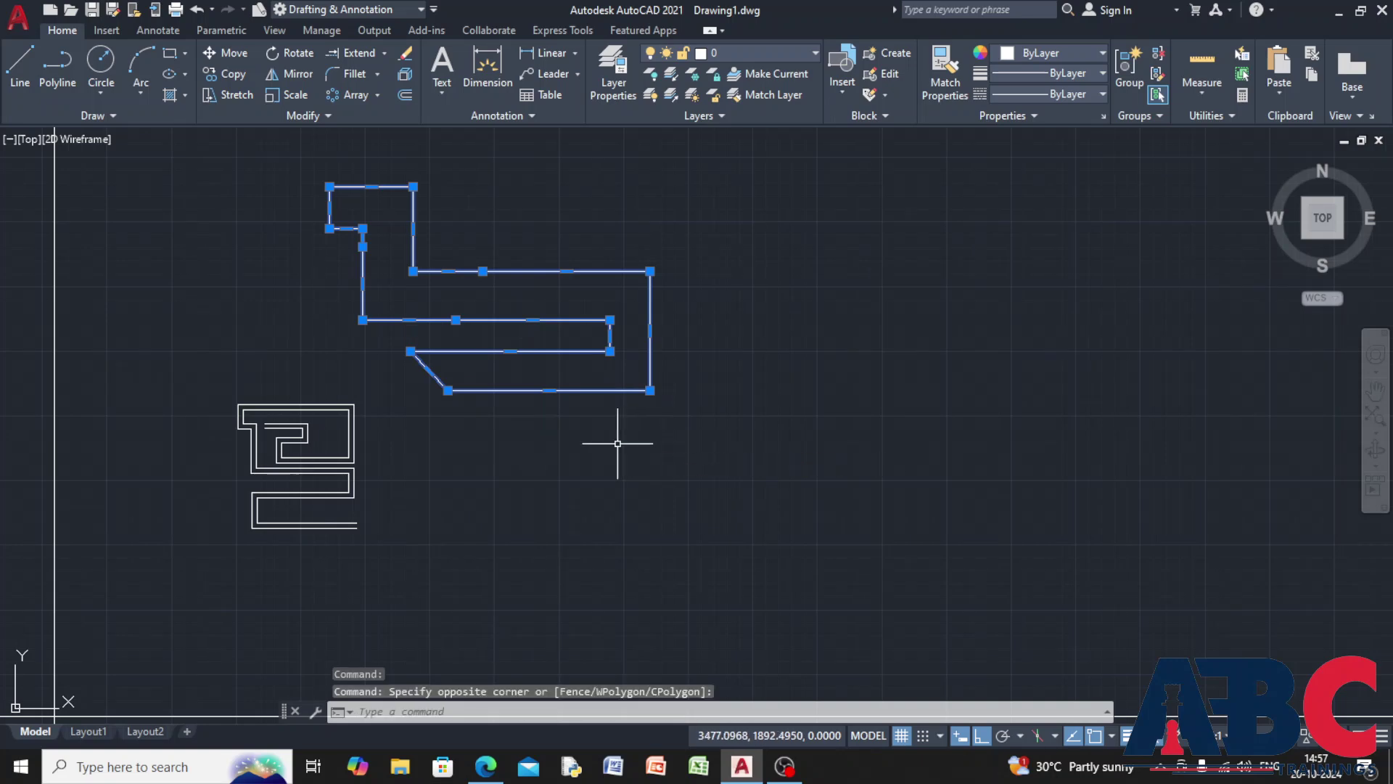
{"action": "key", "text": "Escape"}
{"action": "key", "text": "Escape"}
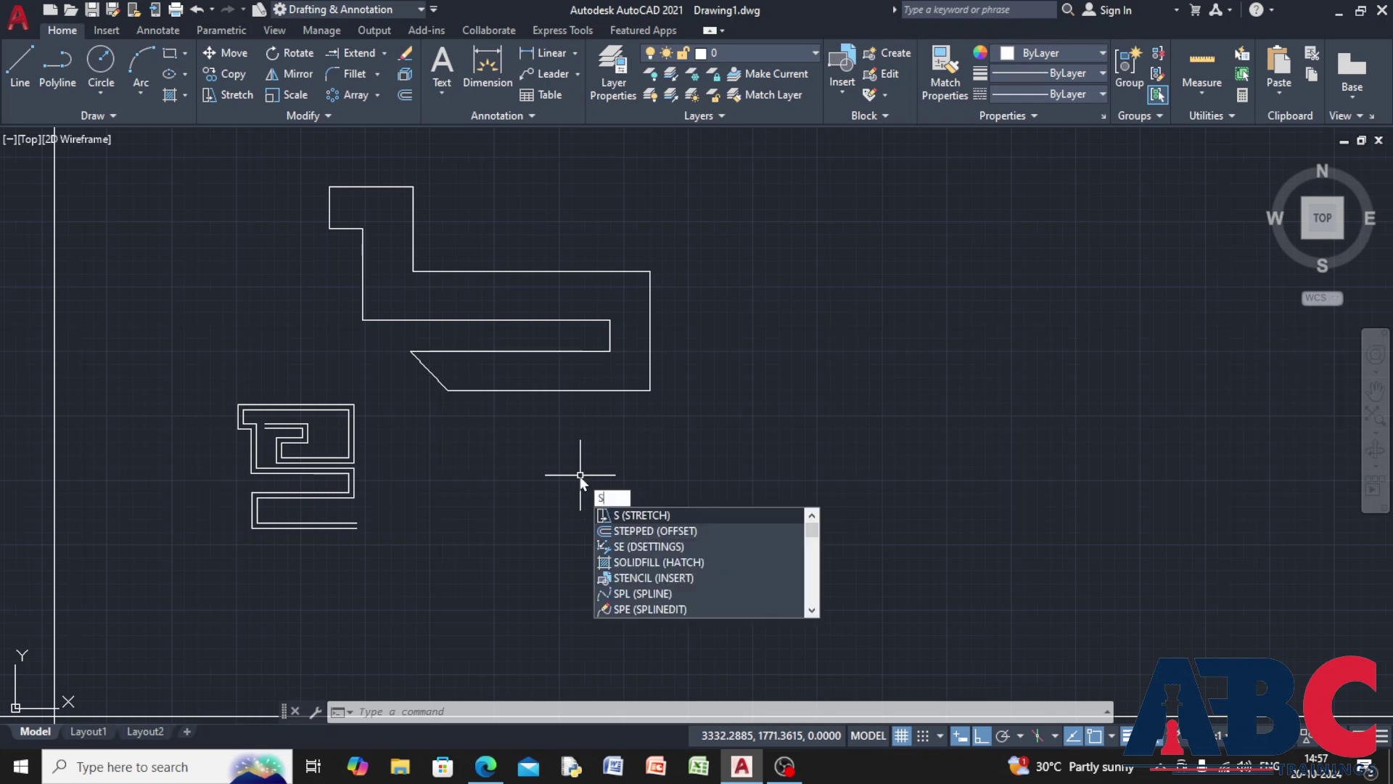
Try to draw a closed wavy spline below and to the right of the polyline, looping back to its start point.
{"action": "type", "text": "P"}
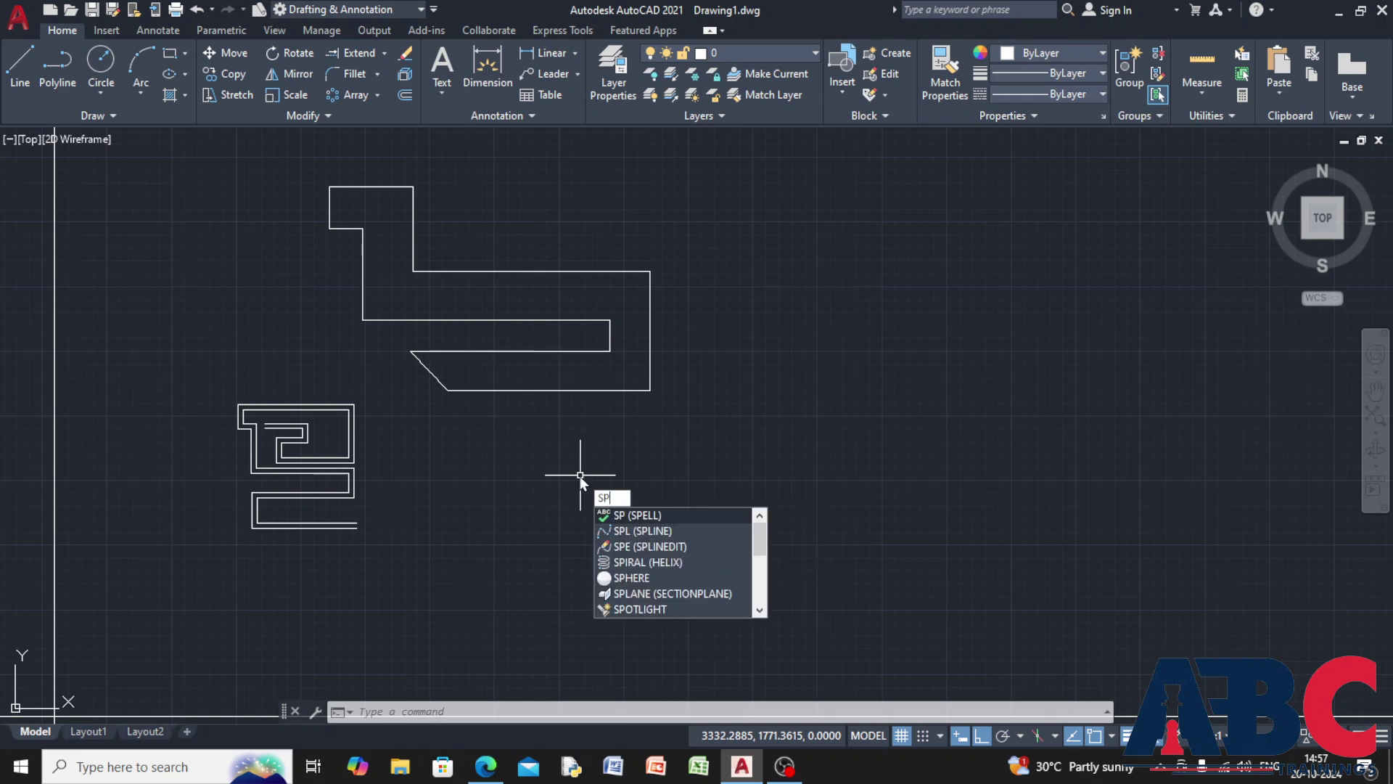
{"action": "left_click", "coordinate": [698, 532]}
{"action": "left_click", "coordinate": [583, 555]}
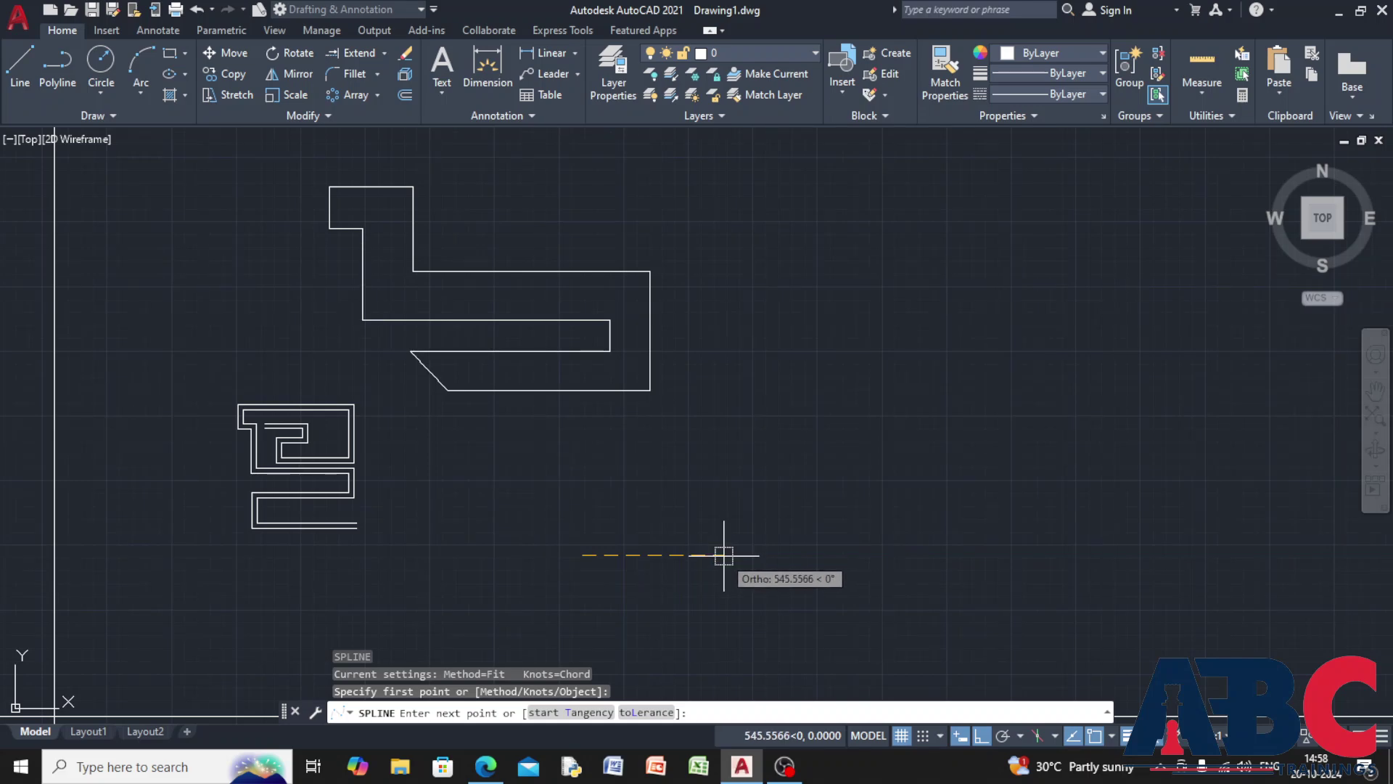
{"action": "middle_click_drag", "start_coordinate": [850, 552], "coordinate": [709, 474]}
{"action": "left_click", "coordinate": [709, 474]}
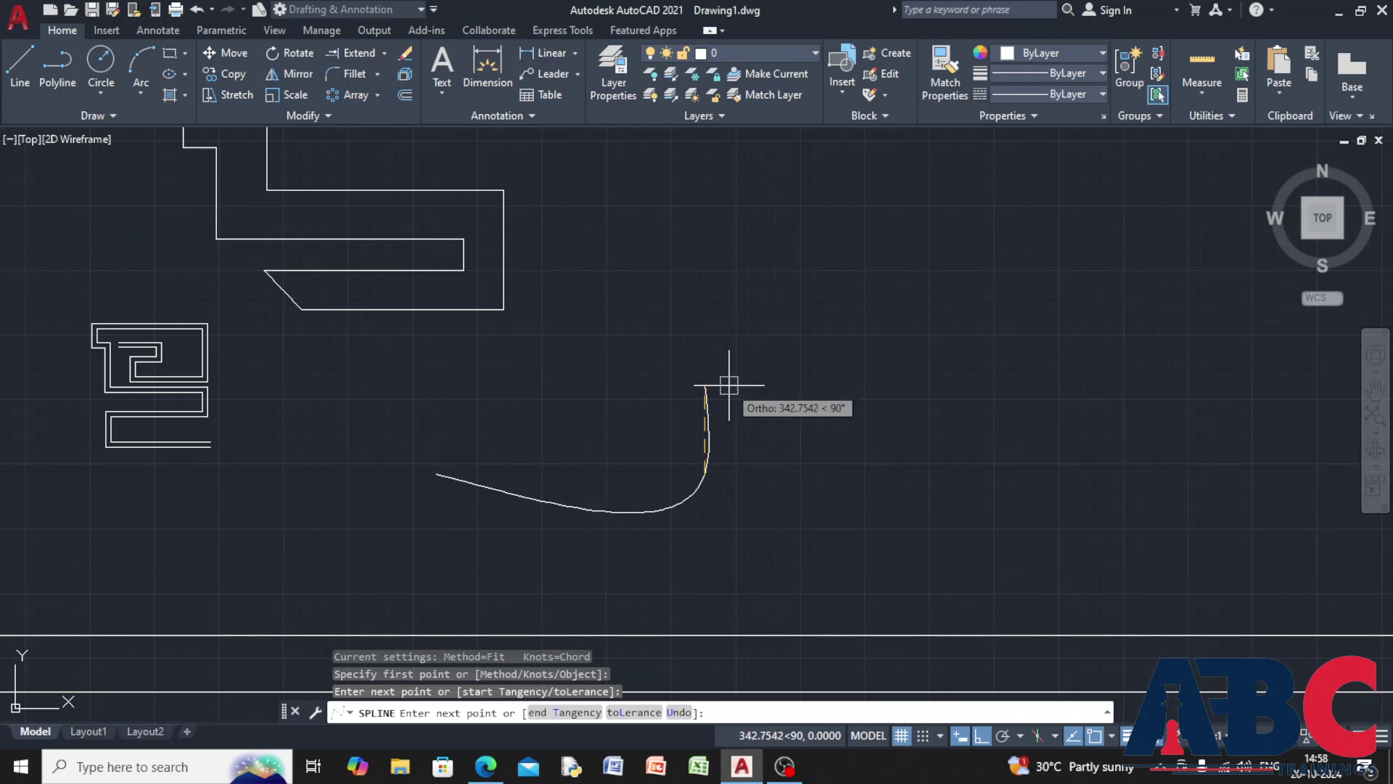
{"action": "left_click", "coordinate": [726, 383]}
{"action": "left_click", "coordinate": [809, 460]}
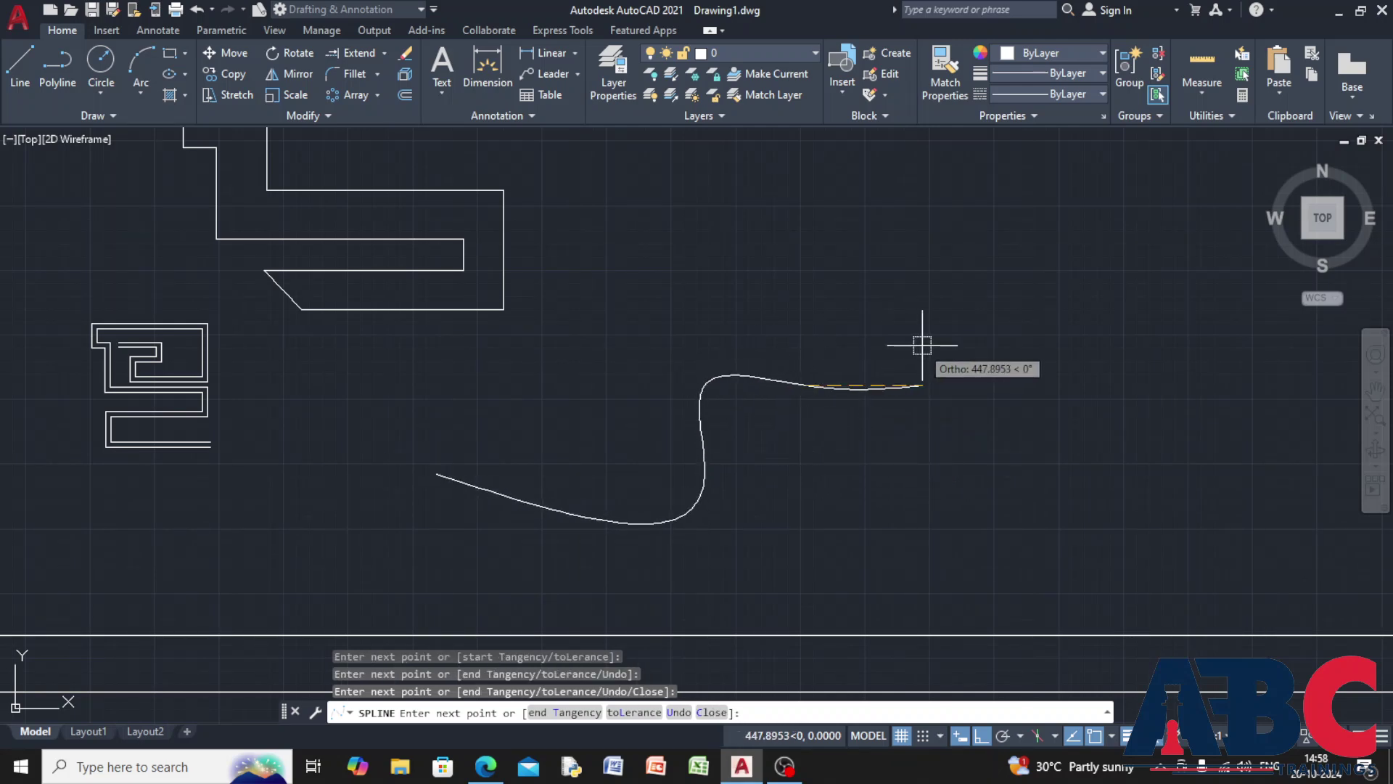
{"action": "left_click", "coordinate": [838, 330]}
{"action": "left_click", "coordinate": [589, 376]}
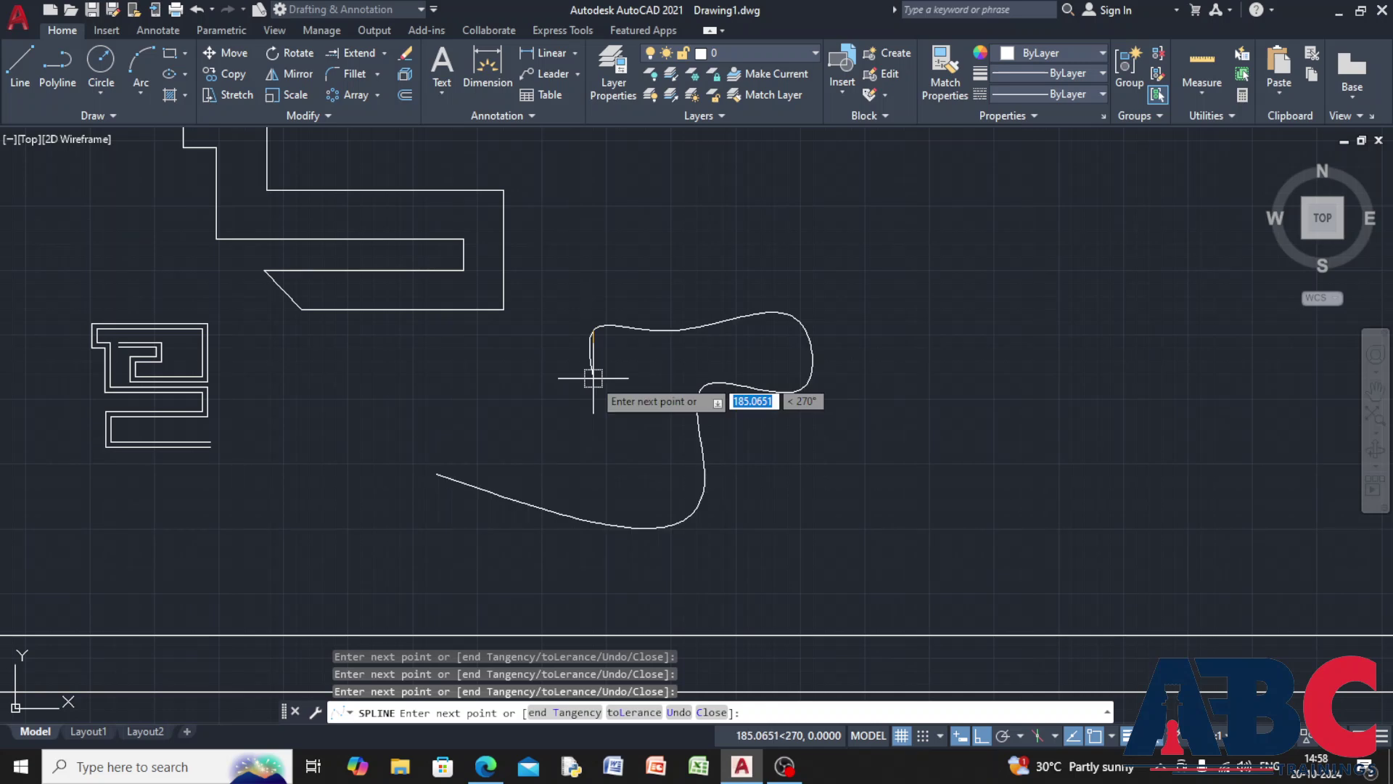
{"action": "left_click", "coordinate": [633, 282]}
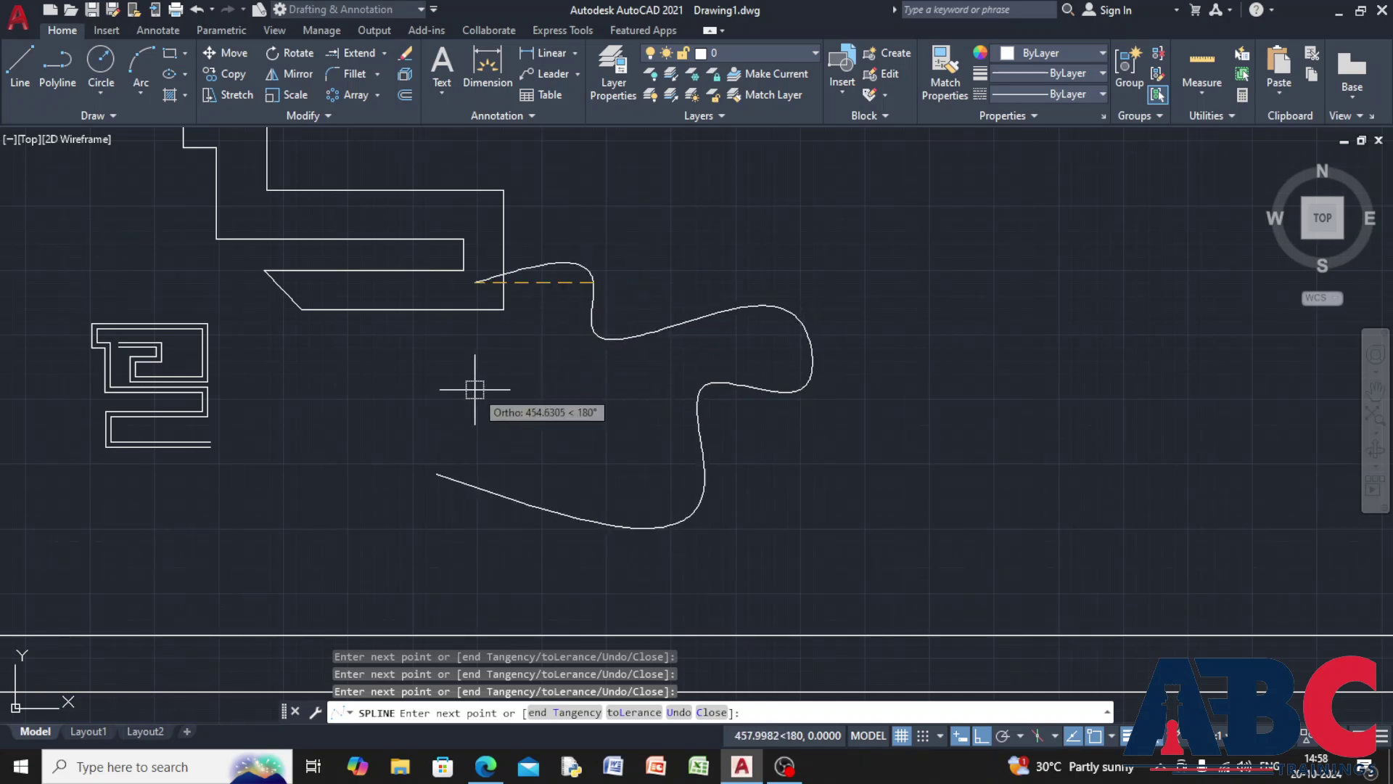
{"action": "left_click", "coordinate": [566, 301]}
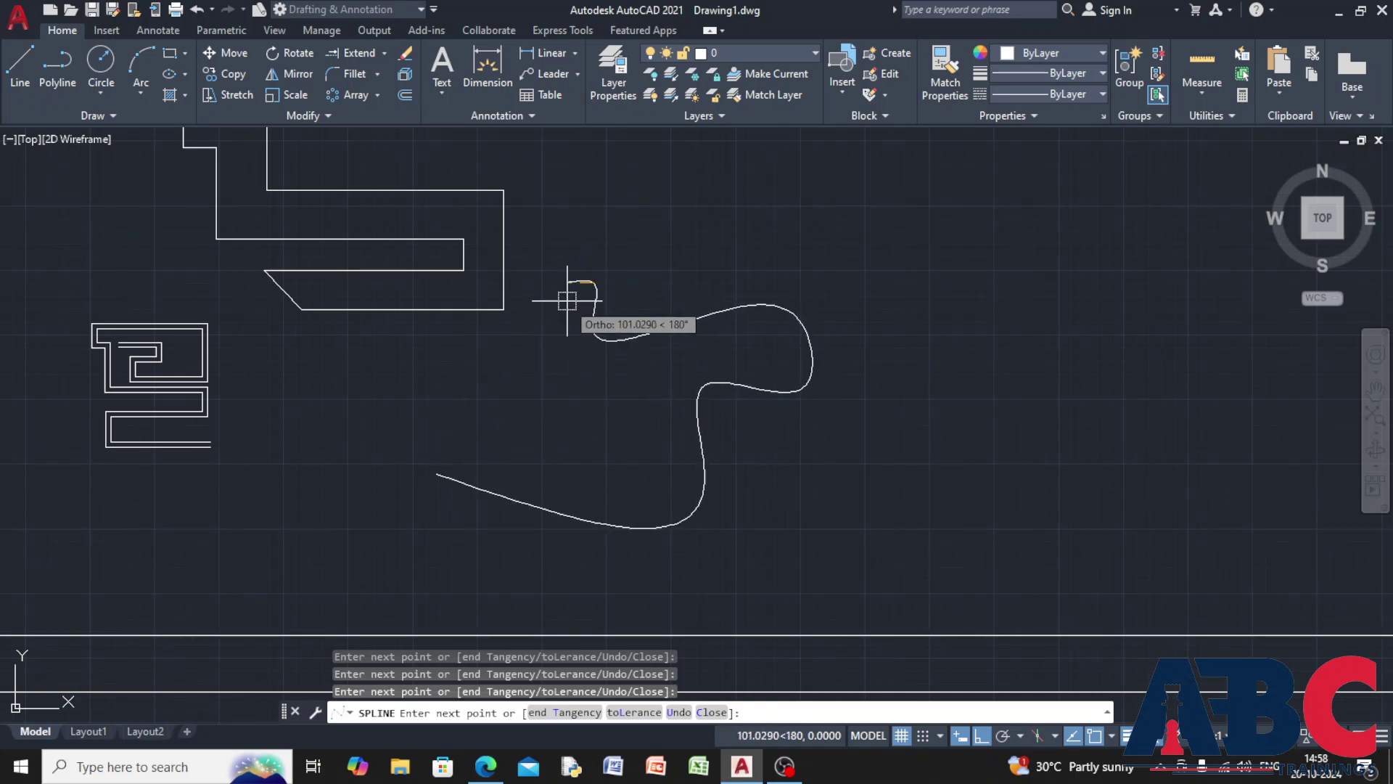
{"action": "left_click", "coordinate": [498, 393]}
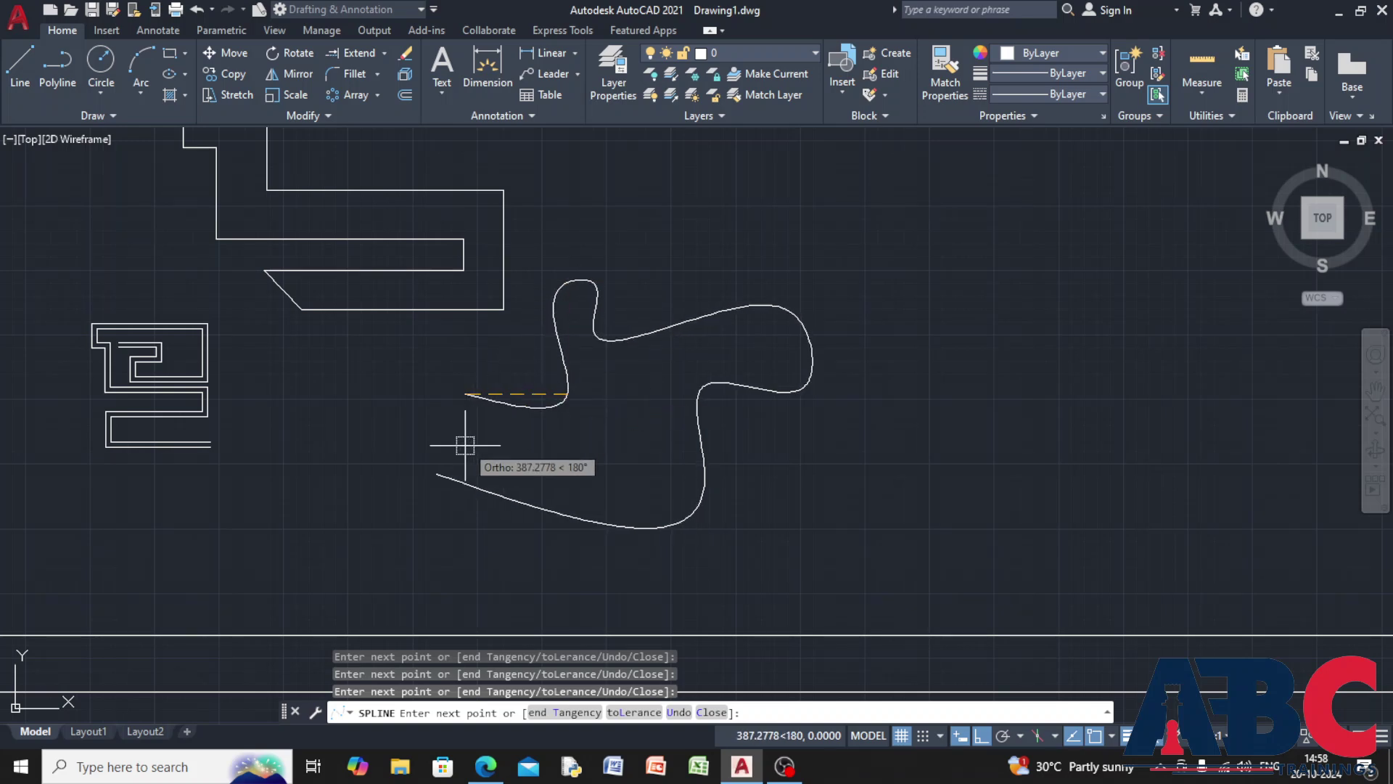
{"action": "left_click", "coordinate": [437, 470]}
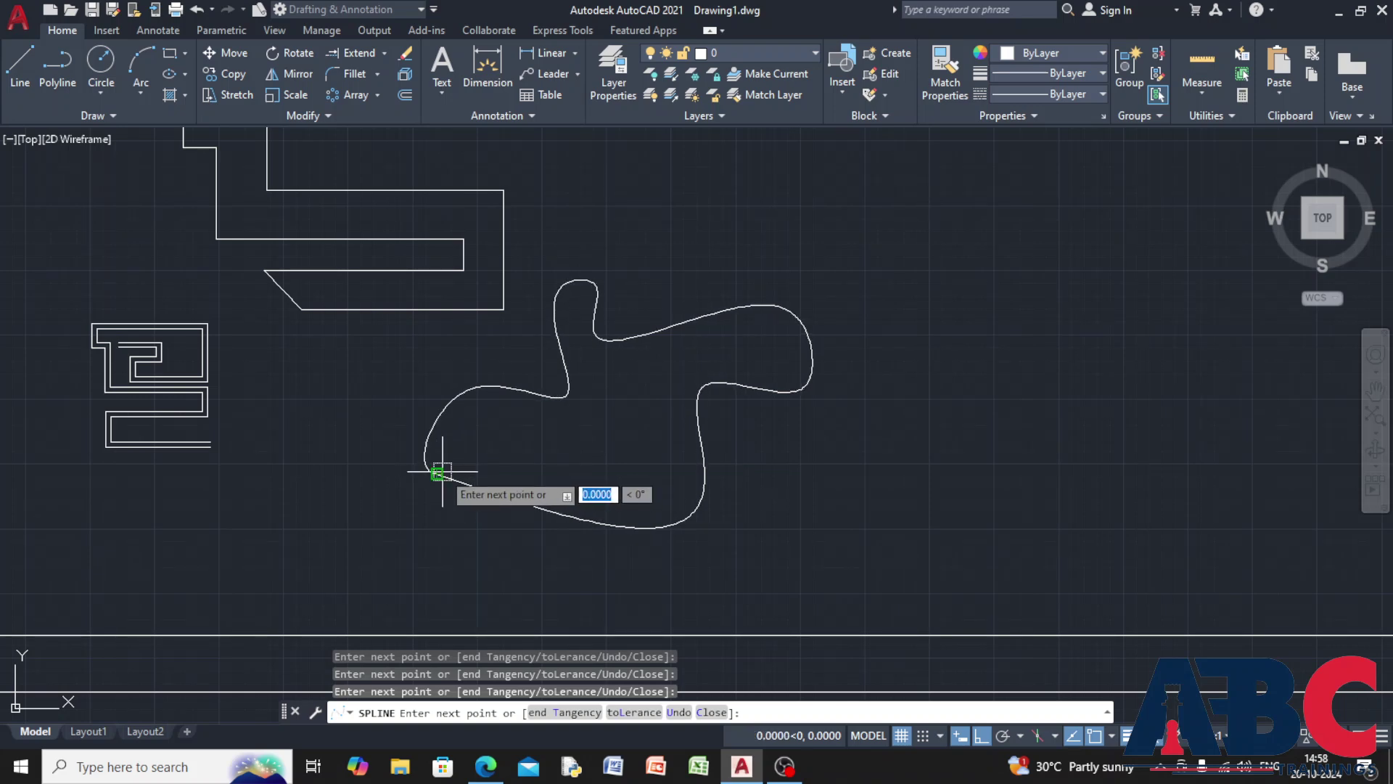
{"action": "key", "text": "Escape"}
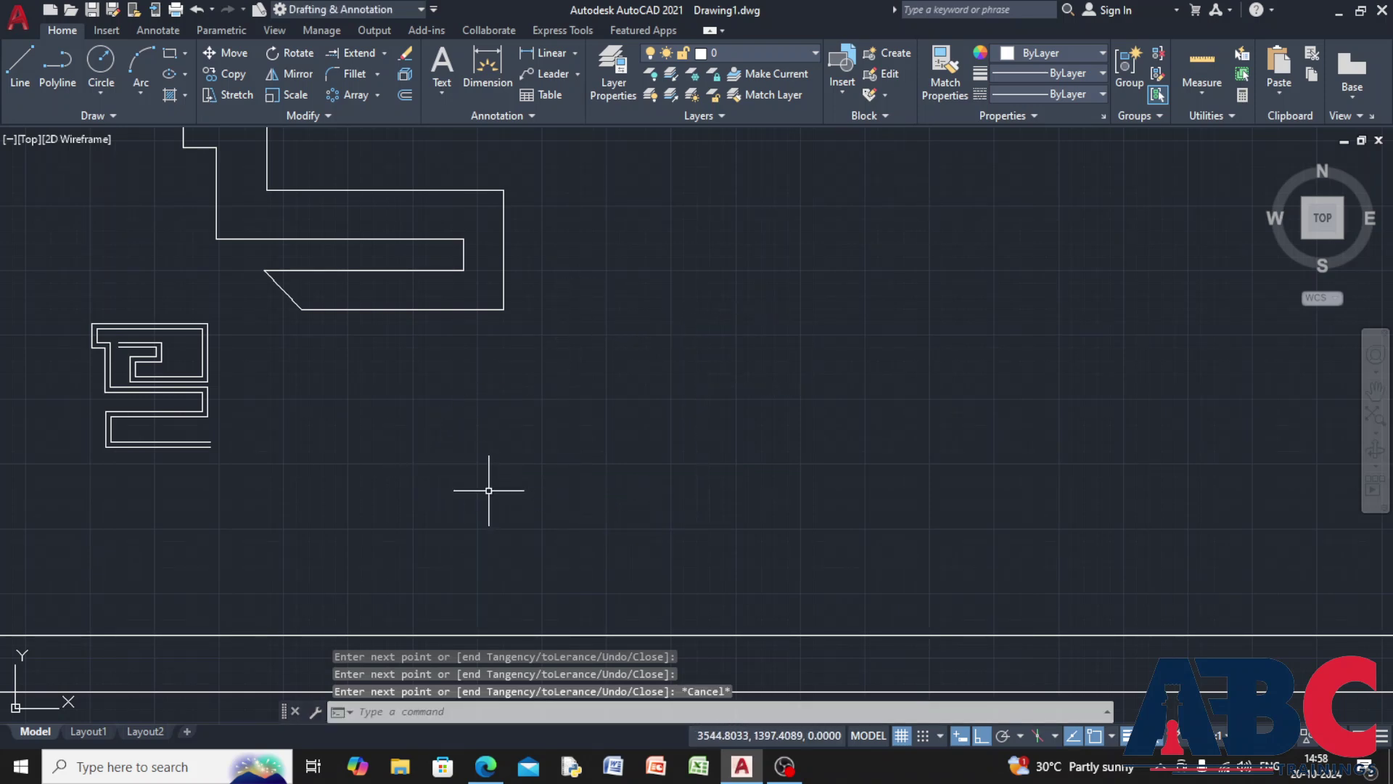
Start a new fit-point spline in the space below the polyline, stepping right, up and right in wavy bends.
{"action": "type", "text": "sp"}
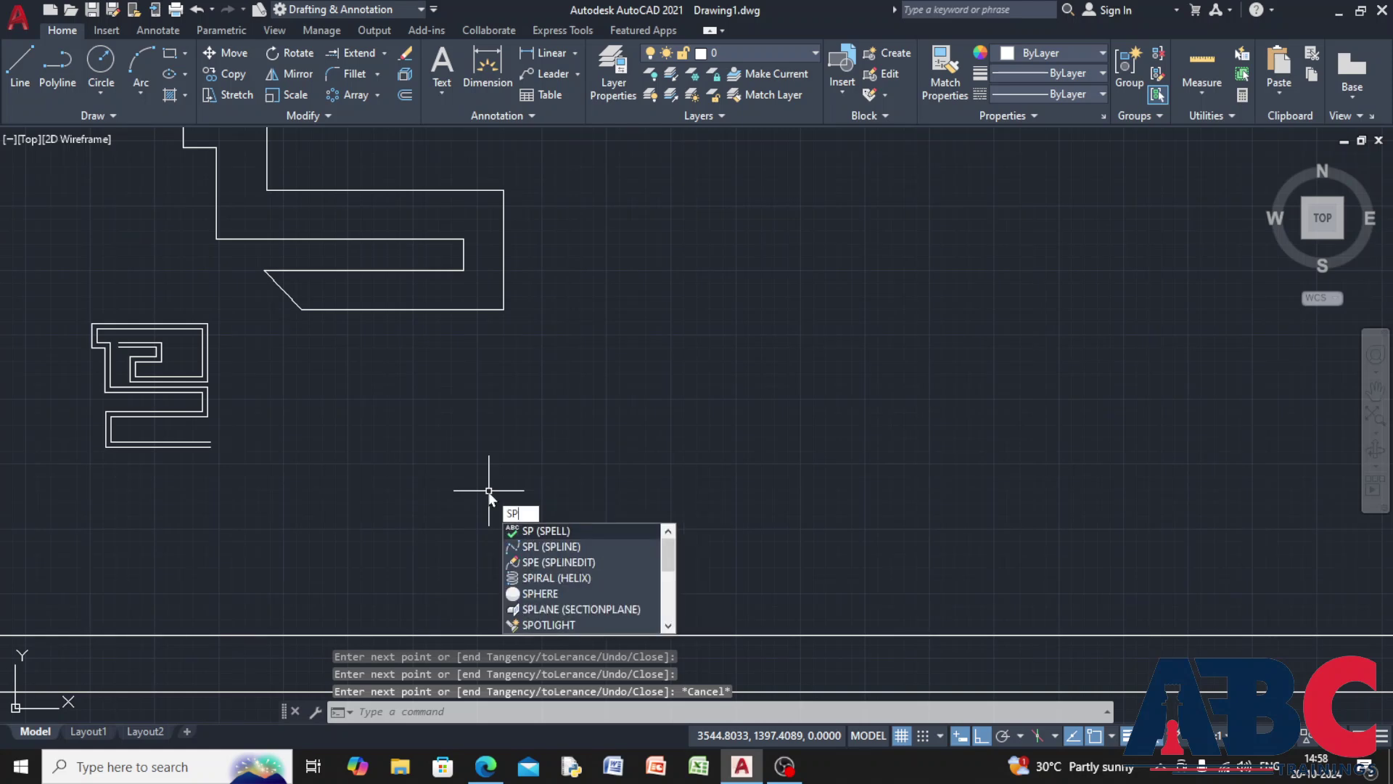
{"action": "key", "text": "Down"}
{"action": "key", "text": "Return"}
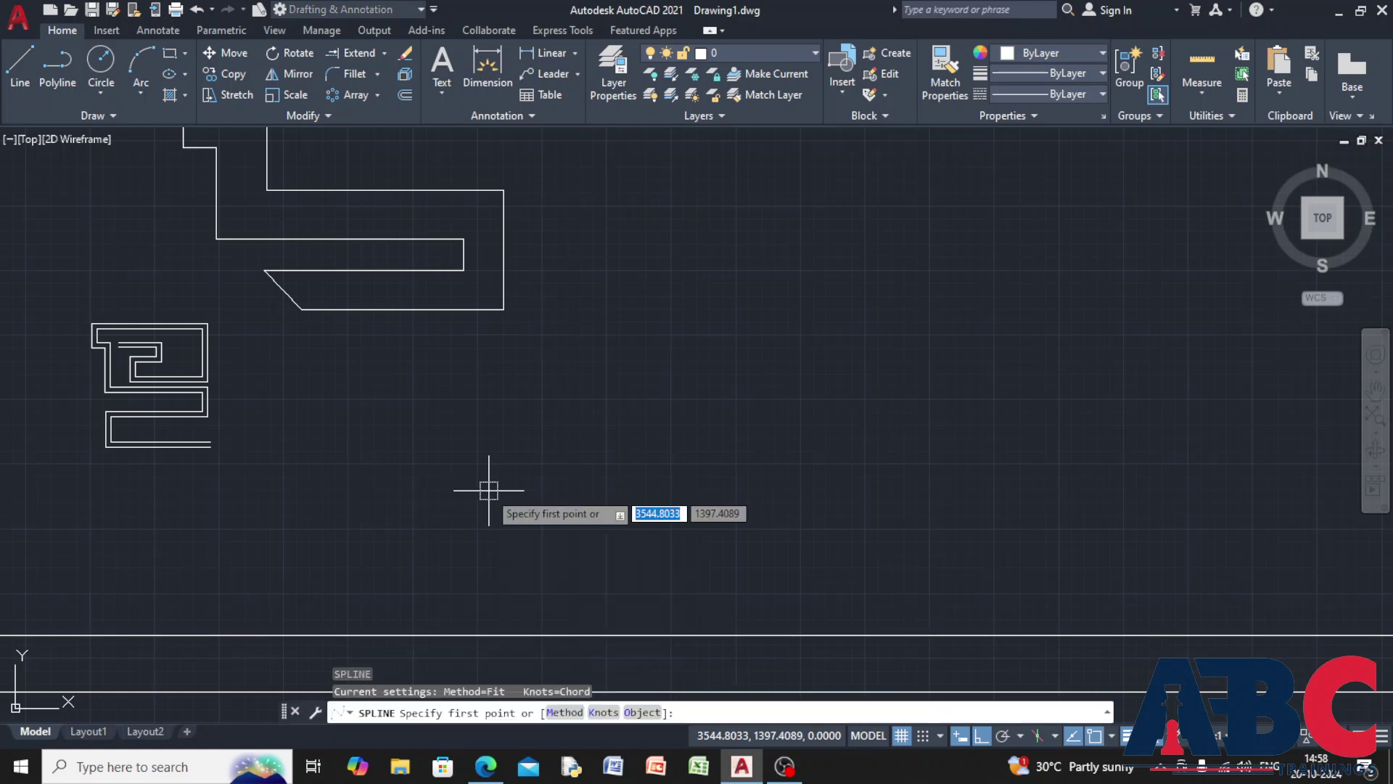
{"action": "left_click", "coordinate": [630, 475]}
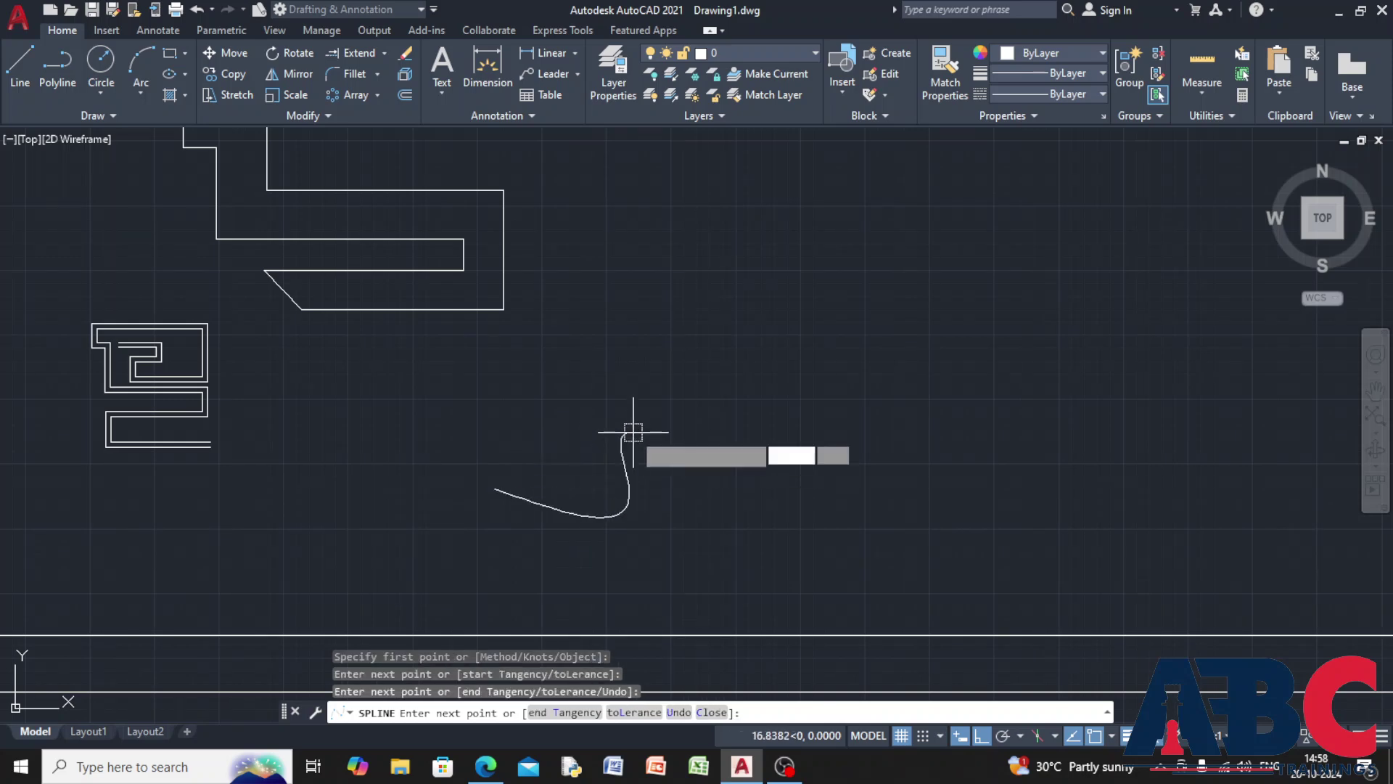
{"action": "left_click", "coordinate": [633, 428]}
{"action": "left_click", "coordinate": [637, 383]}
{"action": "left_click", "coordinate": [733, 409]}
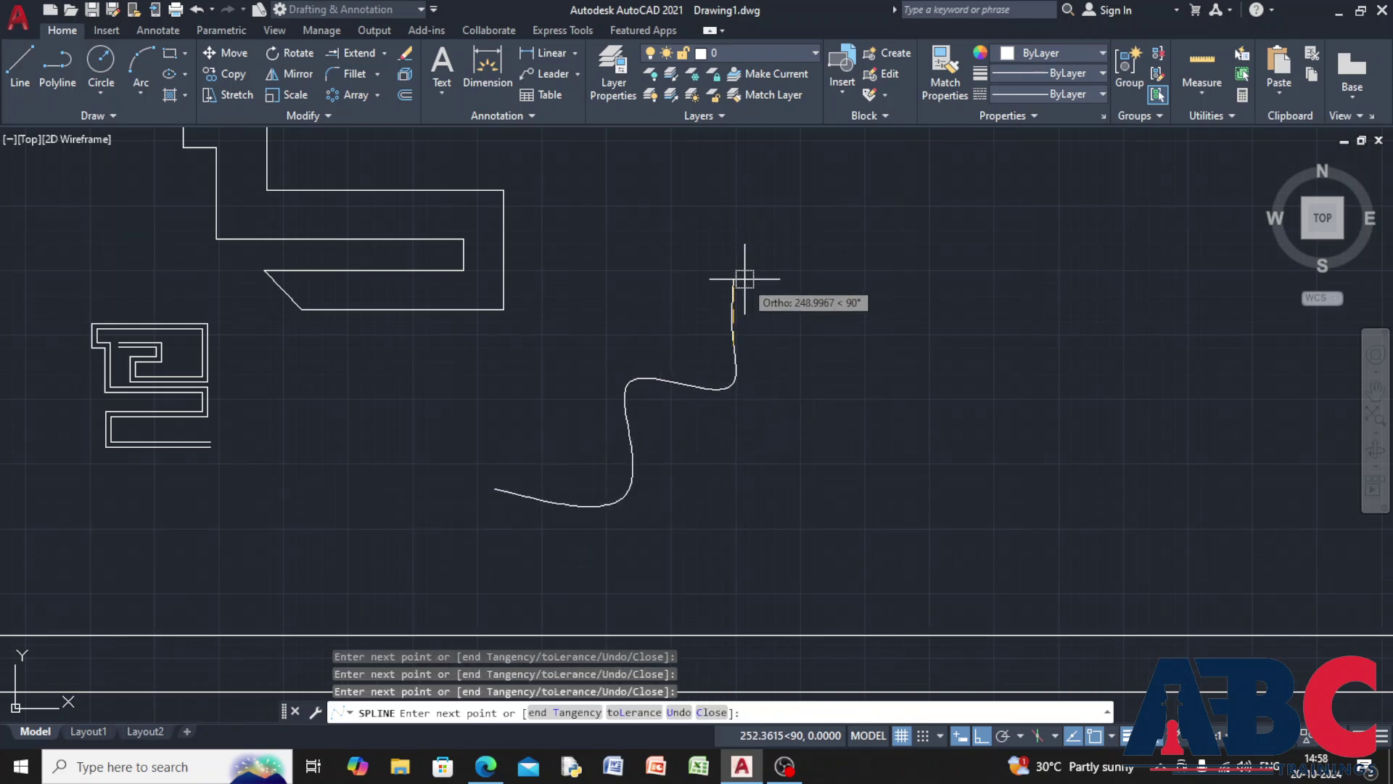
Continue the spline up, around to the left and down in steps to its start, and end it with a short leftward tail.
{"action": "left_click", "coordinate": [730, 246]}
{"action": "left_click", "coordinate": [651, 289]}
{"action": "left_click", "coordinate": [591, 332]}
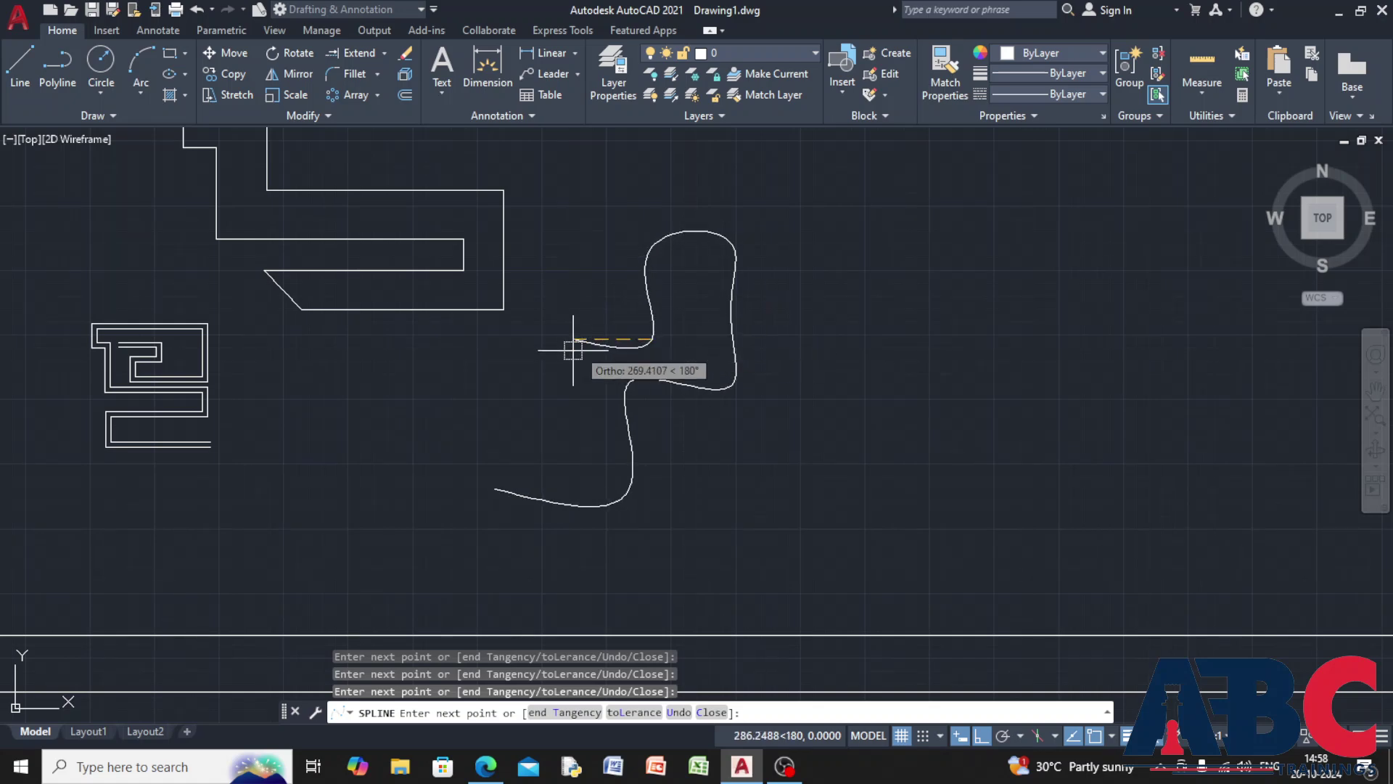
{"action": "left_click", "coordinate": [560, 354]}
{"action": "left_click", "coordinate": [512, 418]}
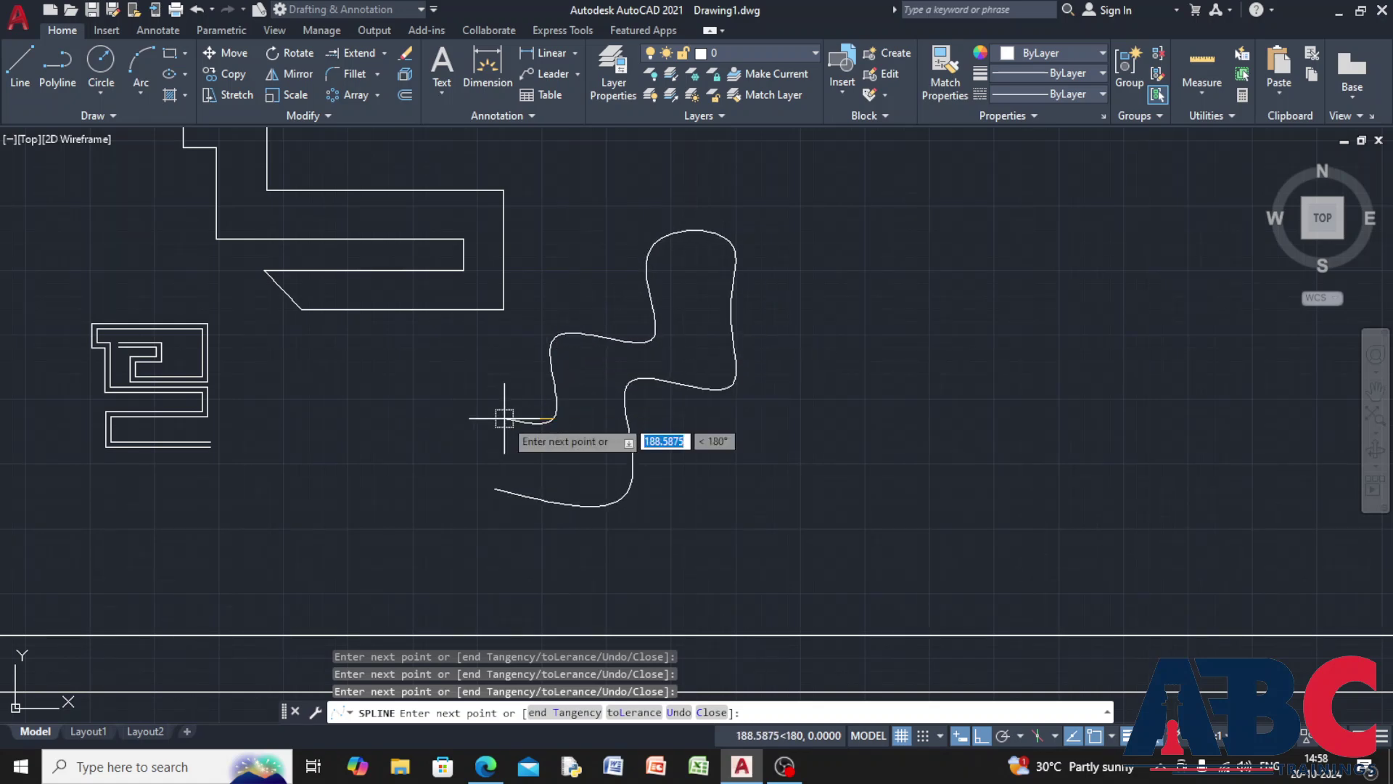
{"action": "left_click", "coordinate": [495, 482]}
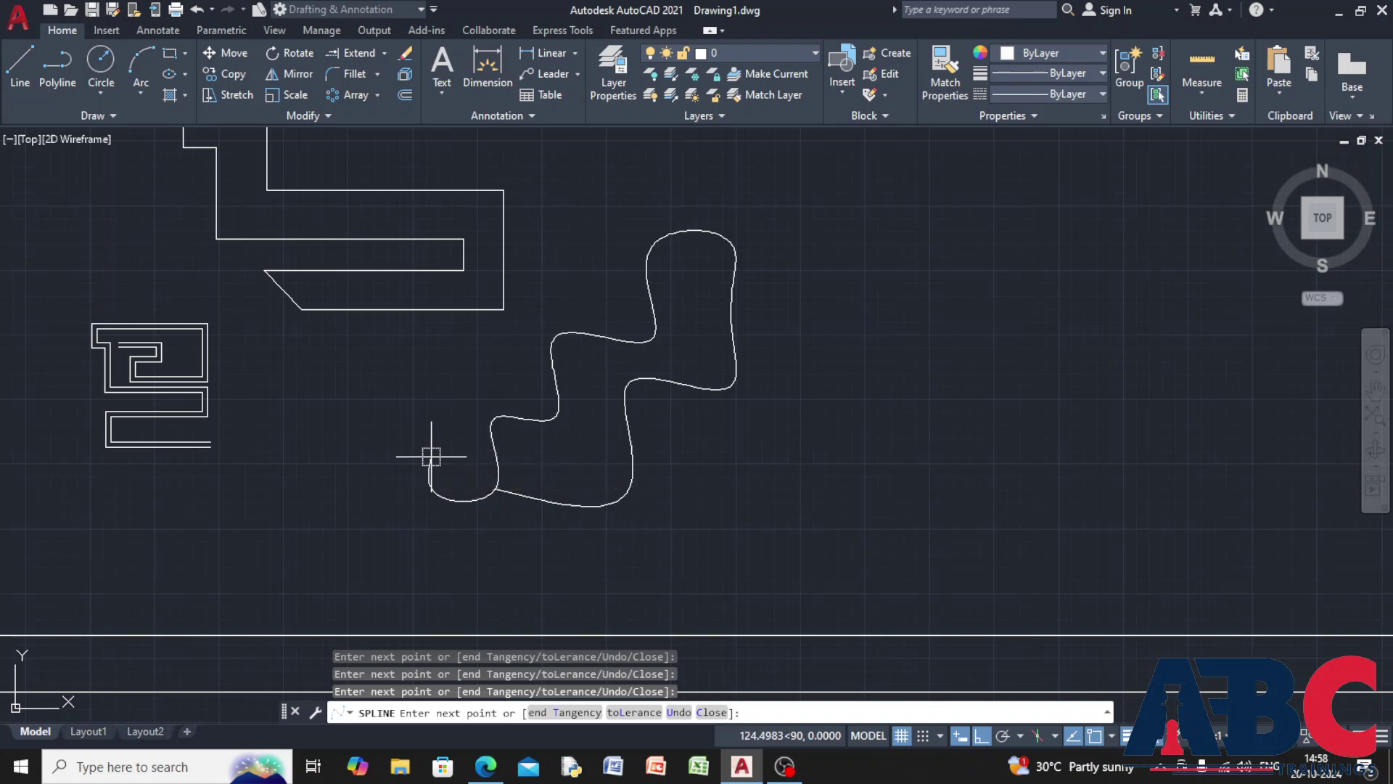
{"action": "key", "text": "Return"}
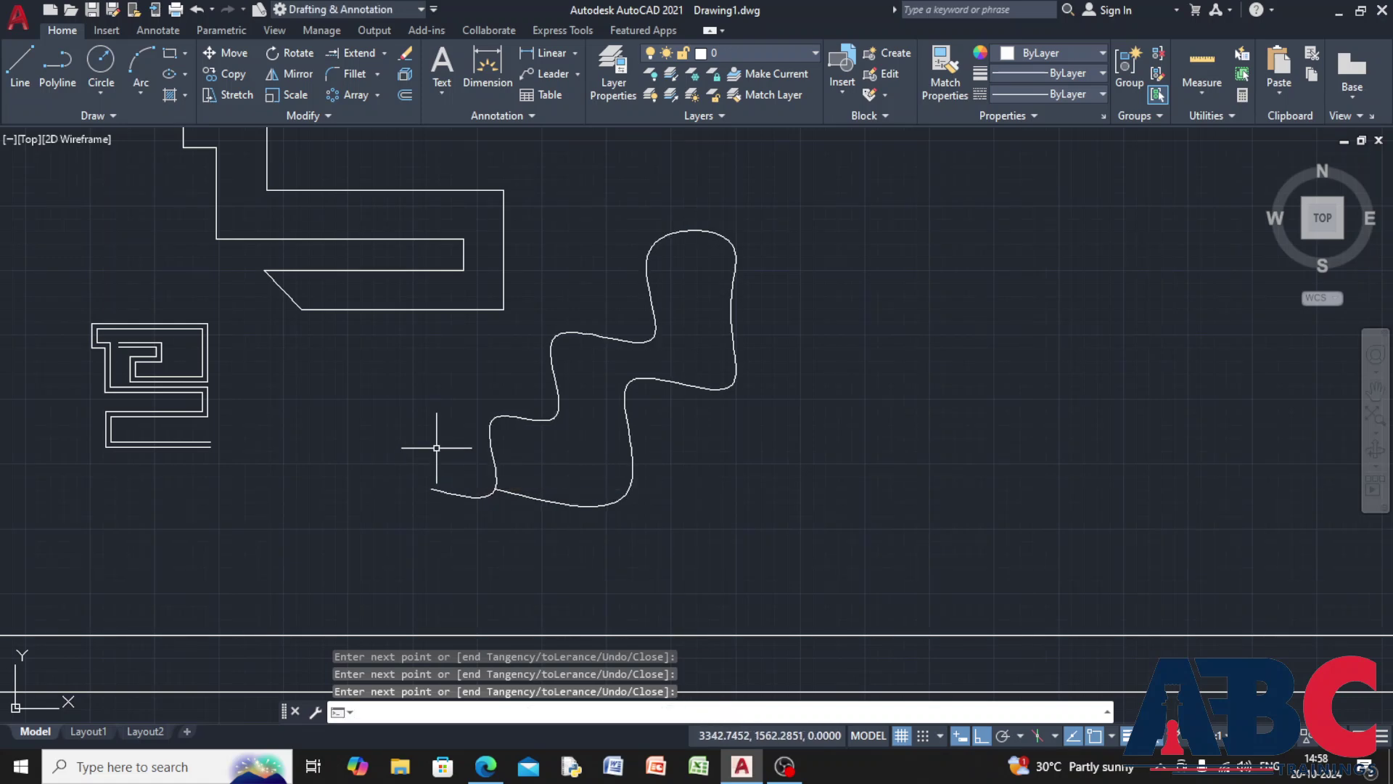
{"action": "scroll", "coordinate": [834, 498], "scroll_direction": "down", "scroll_amount": 6}
{"action": "scroll", "coordinate": [738, 456], "scroll_direction": "up", "scroll_amount": 4}
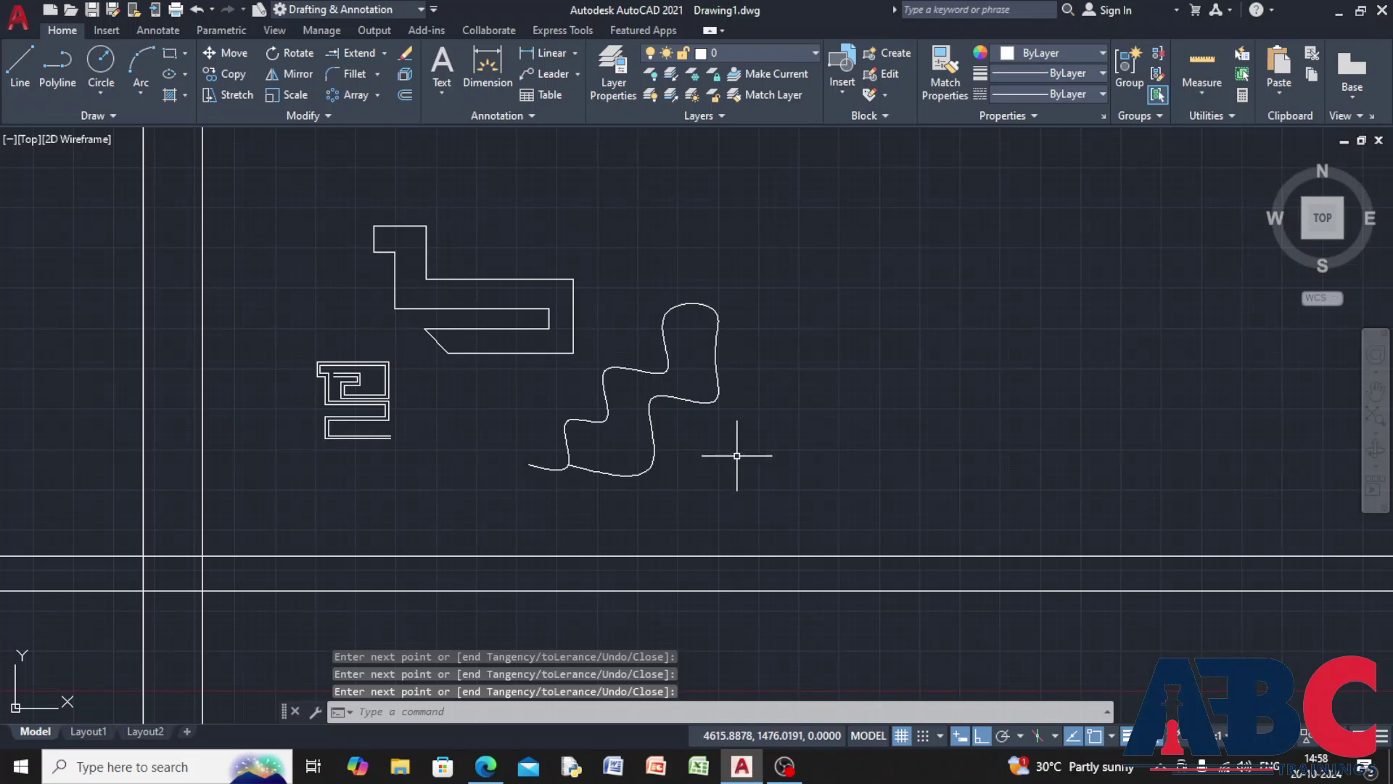
Start a Ray above the spline and place horizontal and vertical rays from that point in all four directions.
{"action": "scroll", "coordinate": [668, 470], "scroll_direction": "down", "scroll_amount": 4}
{"action": "scroll", "coordinate": [396, 505], "scroll_direction": "up", "scroll_amount": 2}
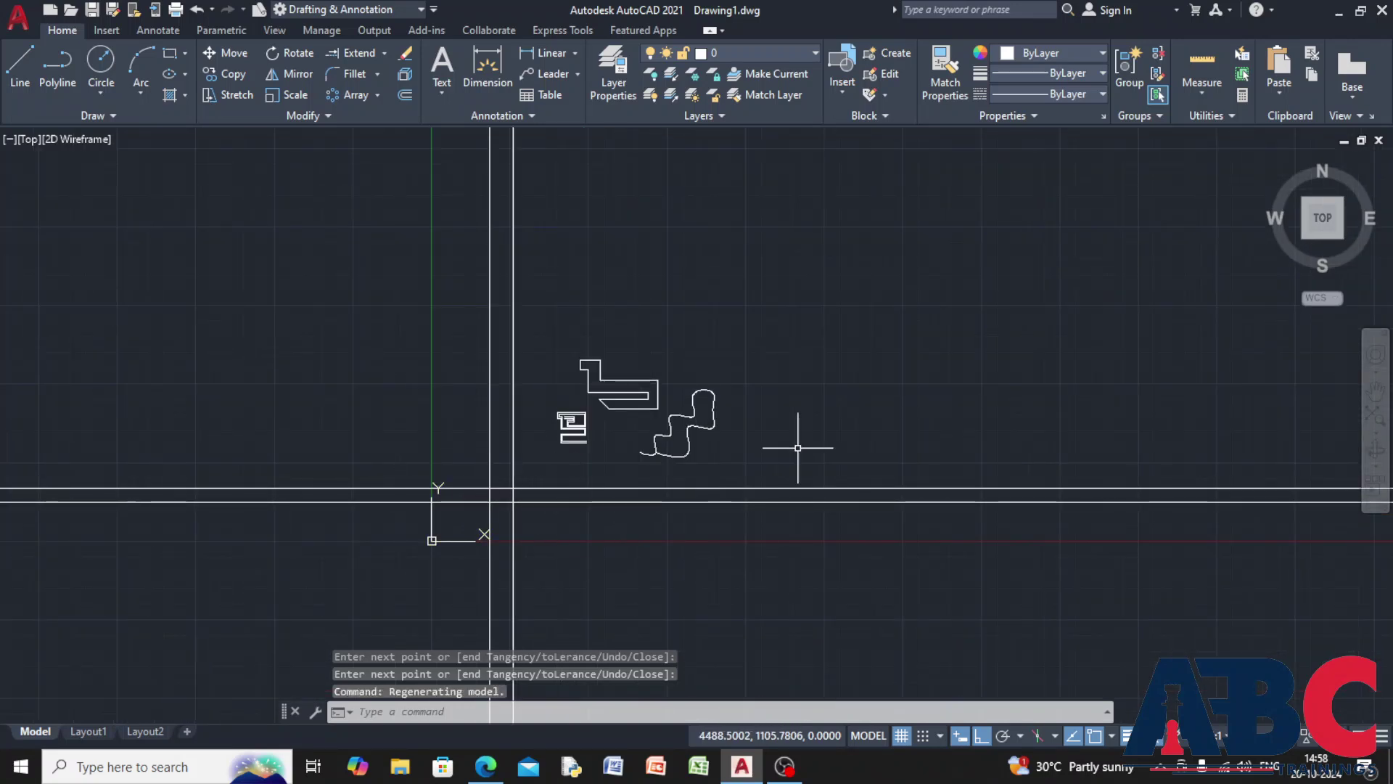
{"action": "type", "text": "RA"}
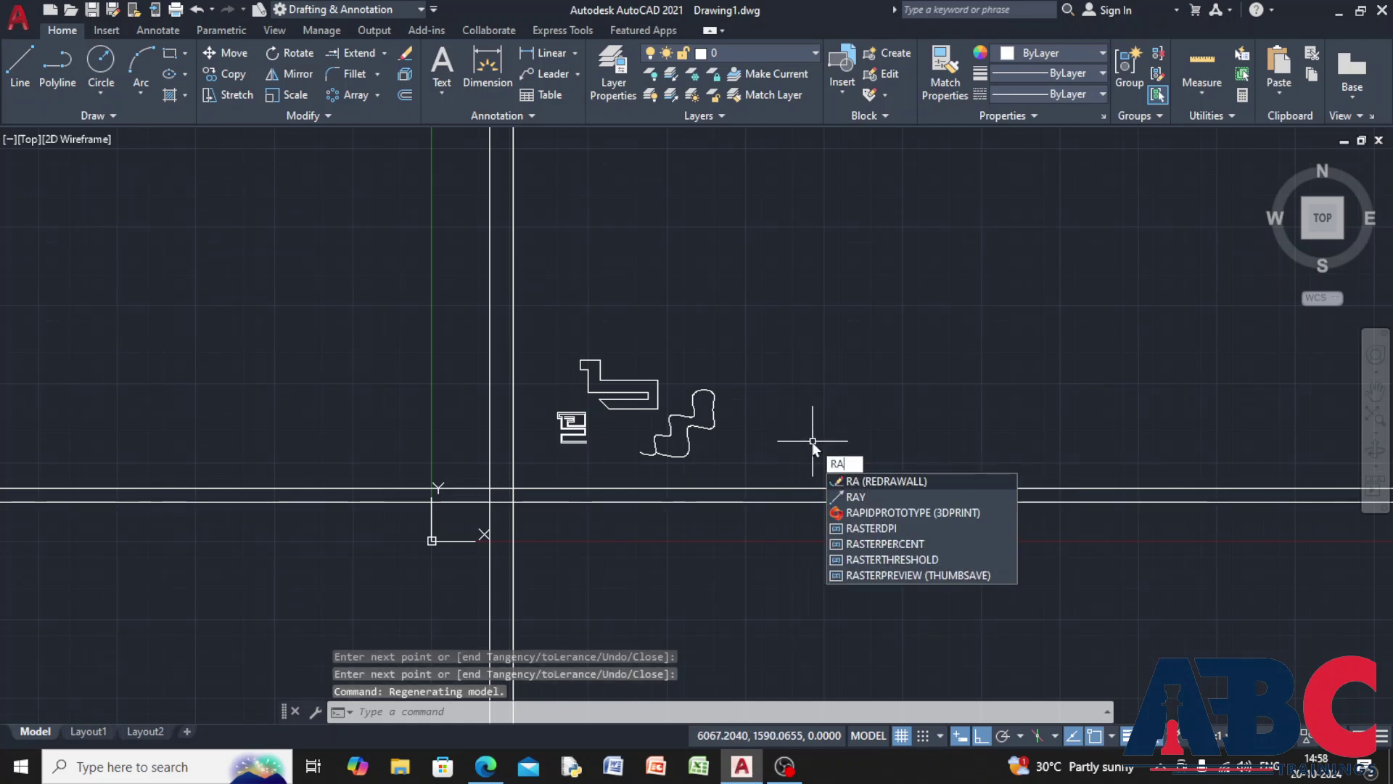
{"action": "left_click", "coordinate": [884, 495]}
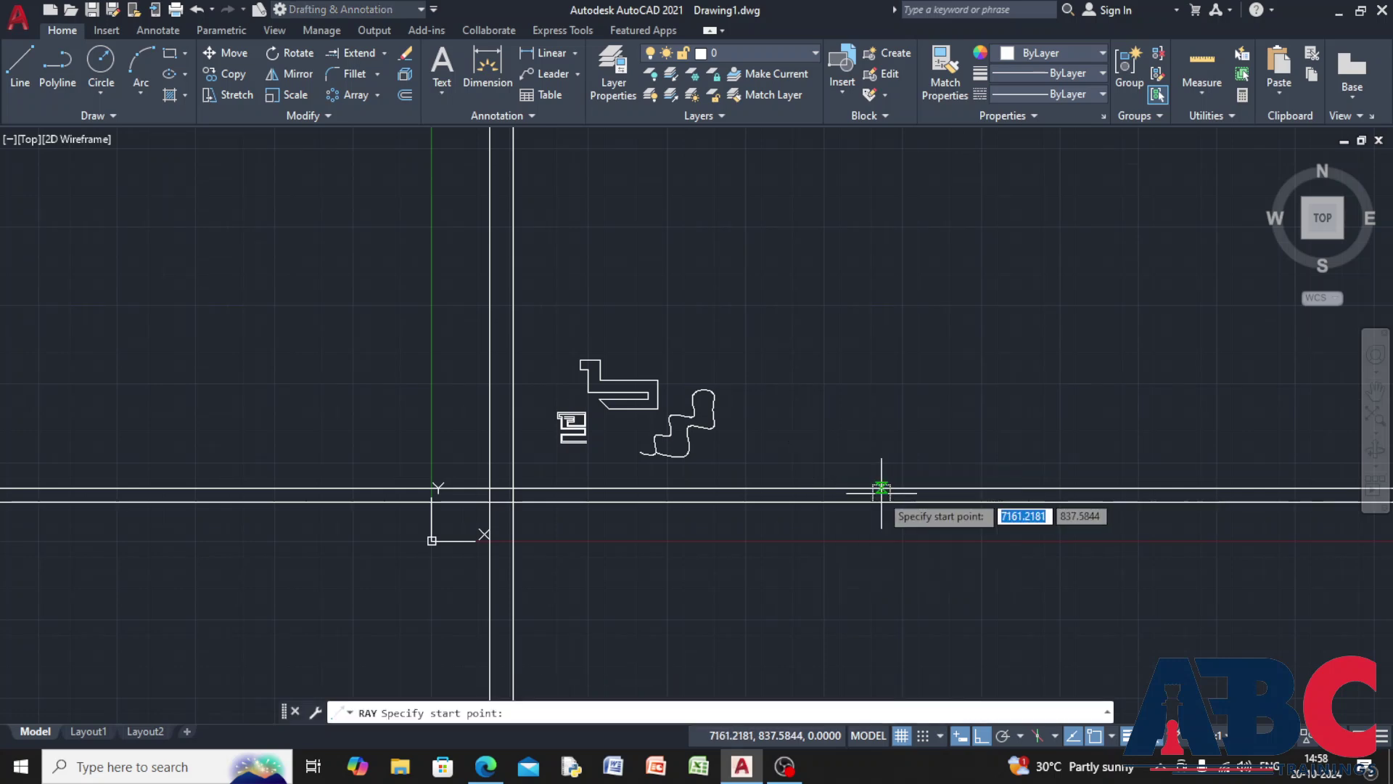
{"action": "left_click", "coordinate": [671, 283]}
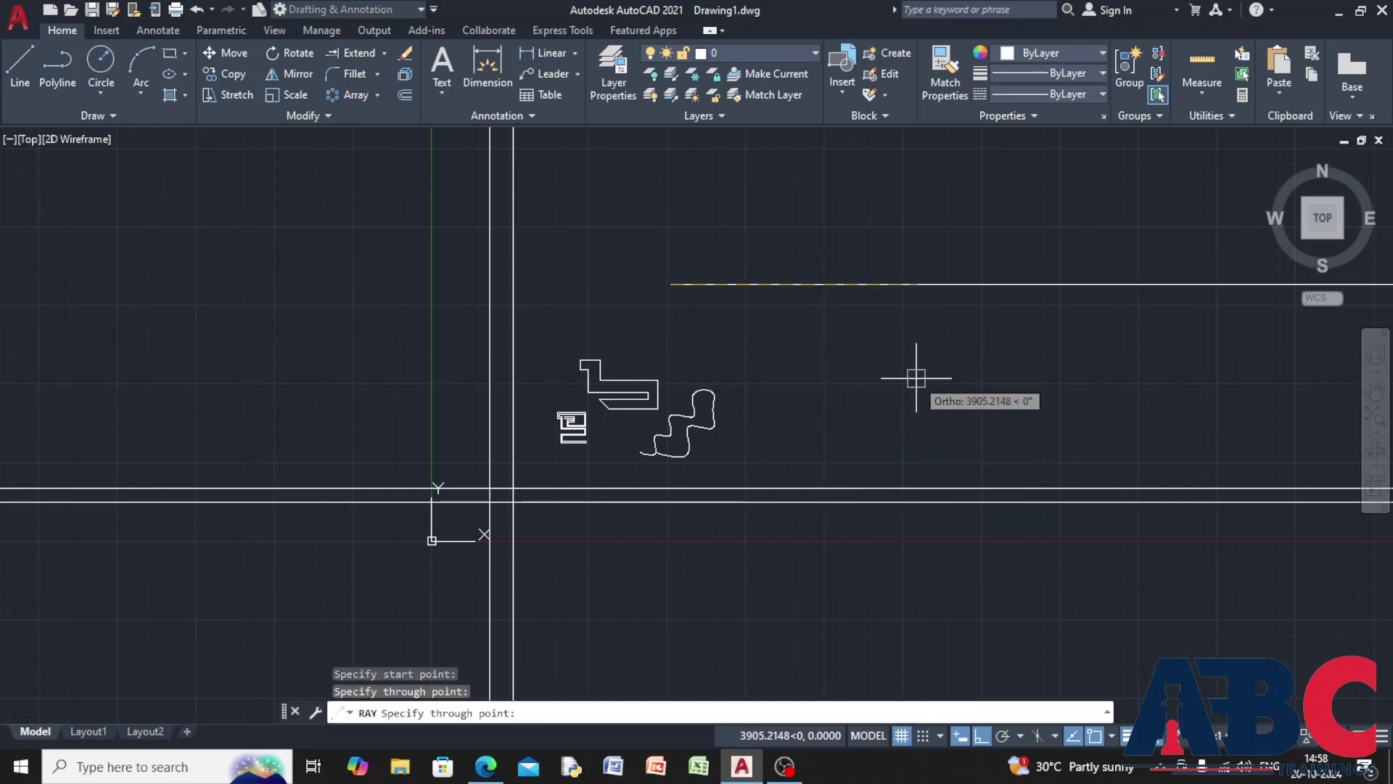
{"action": "middle_click_drag", "start_coordinate": [916, 378], "coordinate": [525, 445]}
{"action": "left_click", "coordinate": [321, 290]}
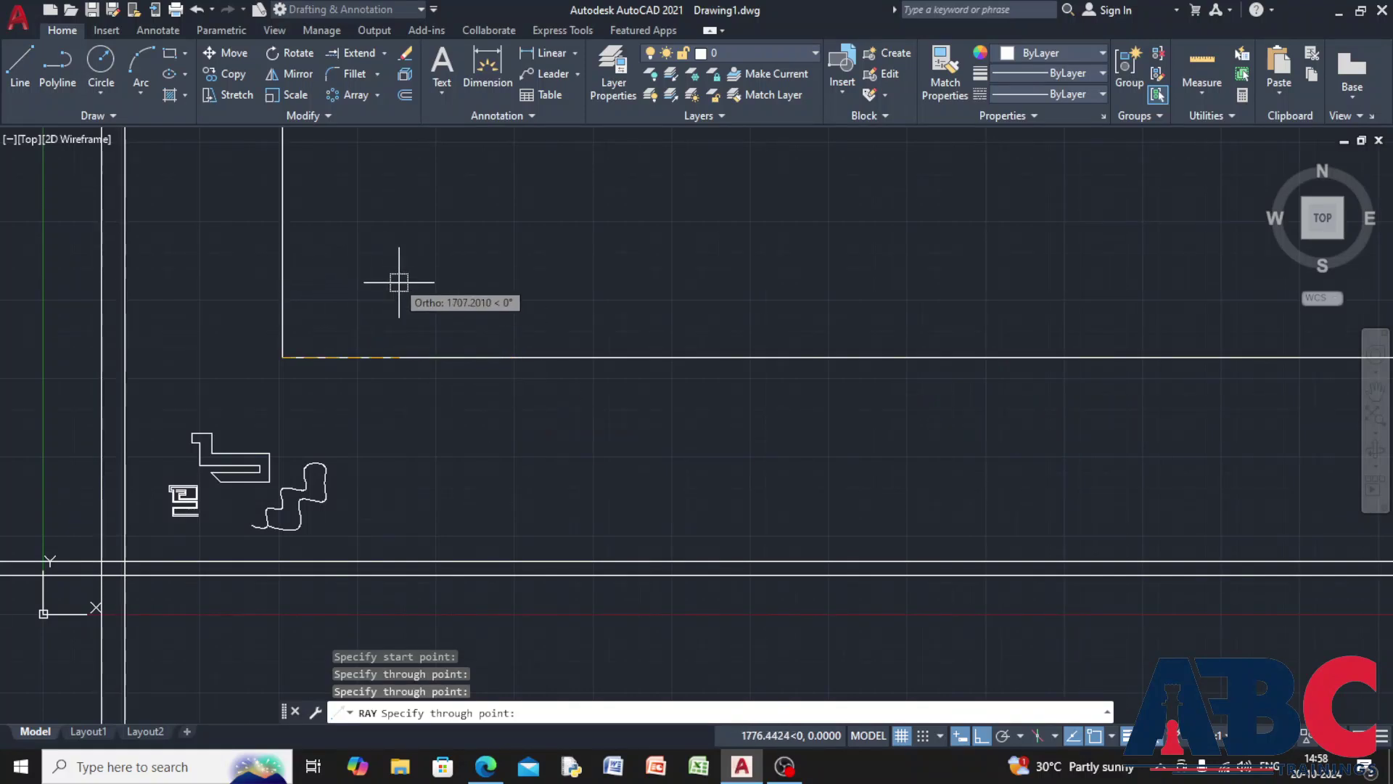
{"action": "left_click", "coordinate": [294, 395]}
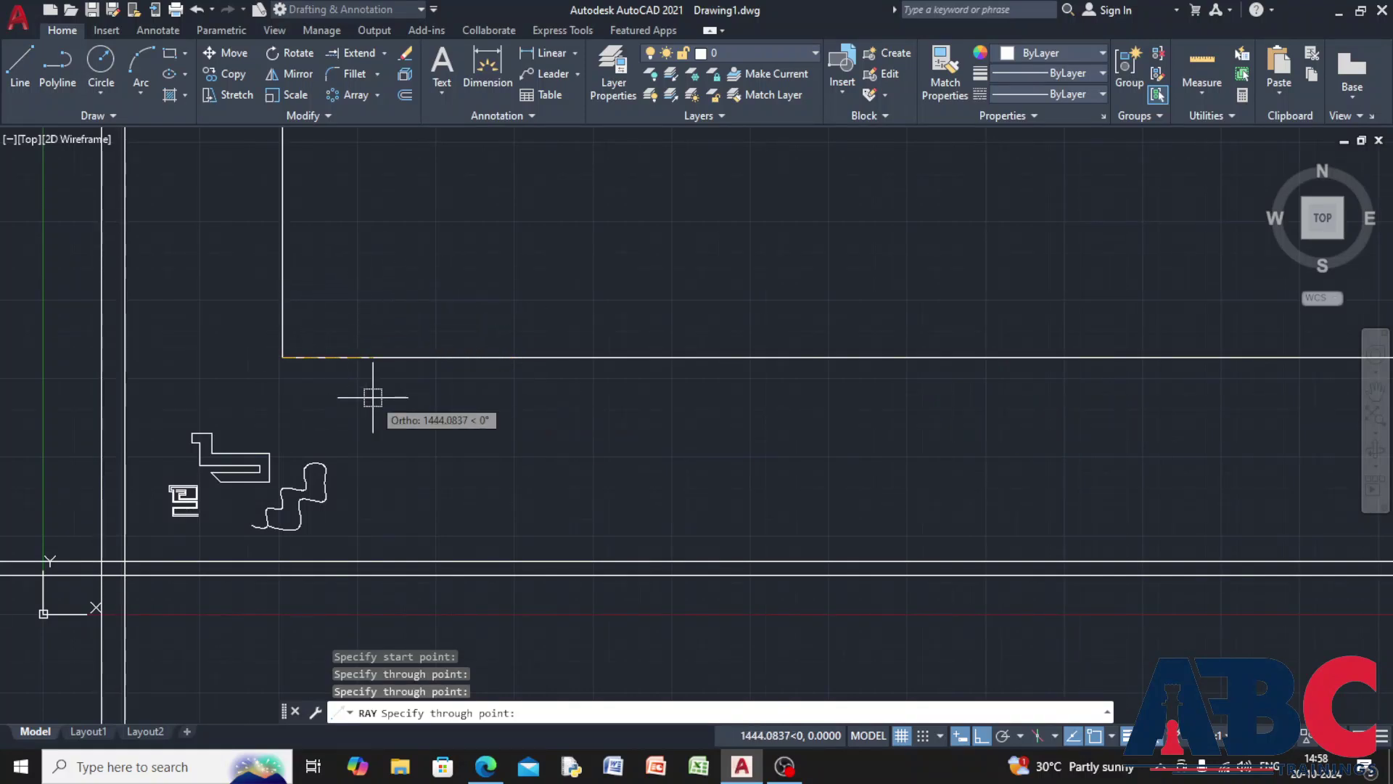
{"action": "left_click", "coordinate": [236, 368]}
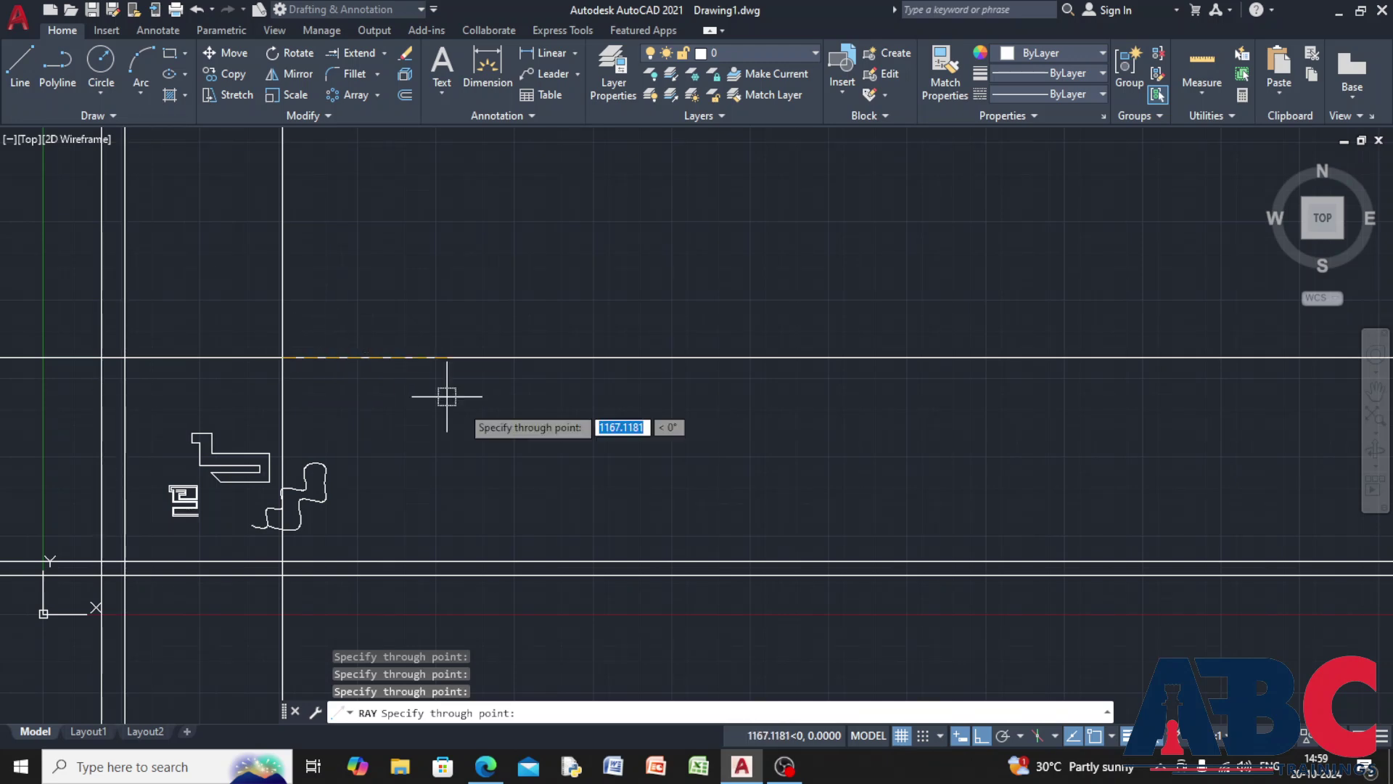
Turn off Ortho and add slanted rays from the same point toward the upper right, lower right and just past straight down.
{"action": "left_click", "coordinate": [982, 737]}
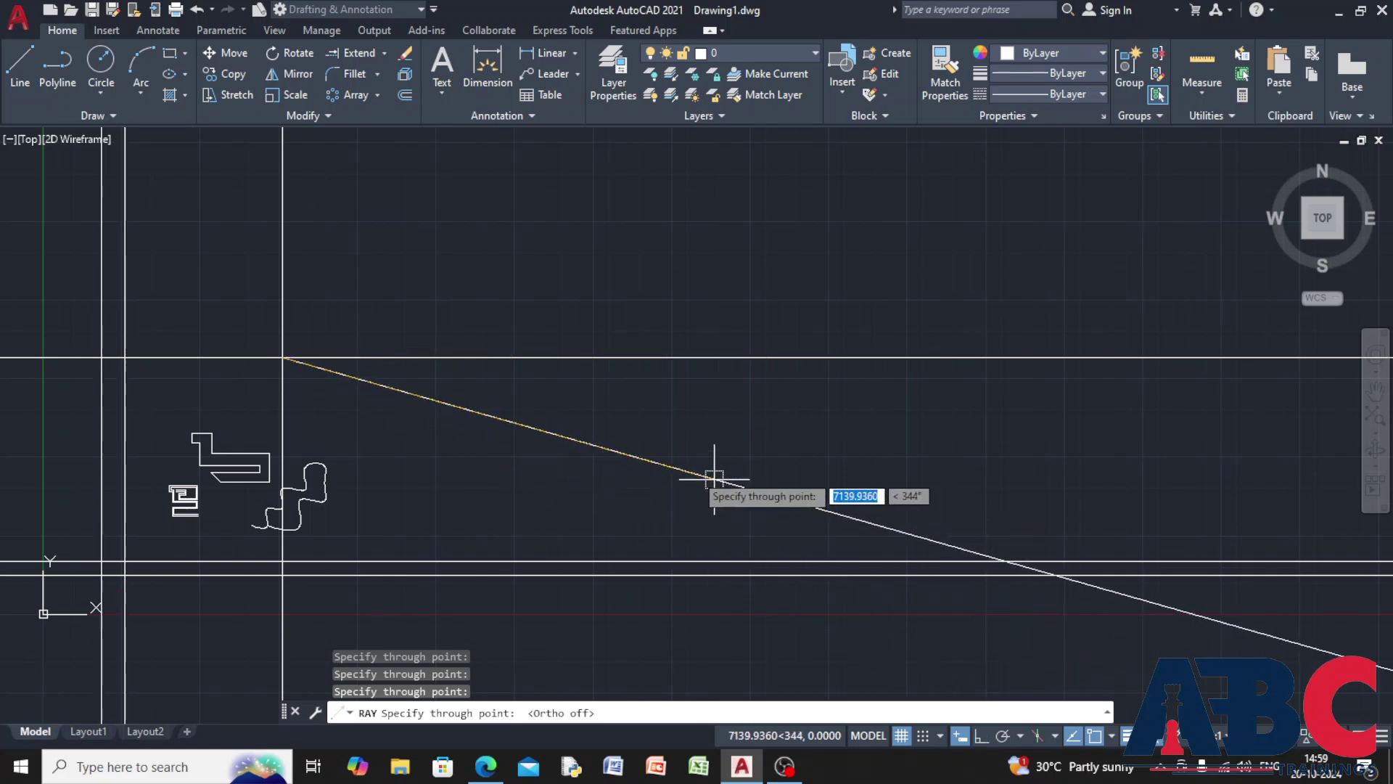
{"action": "left_click", "coordinate": [360, 295]}
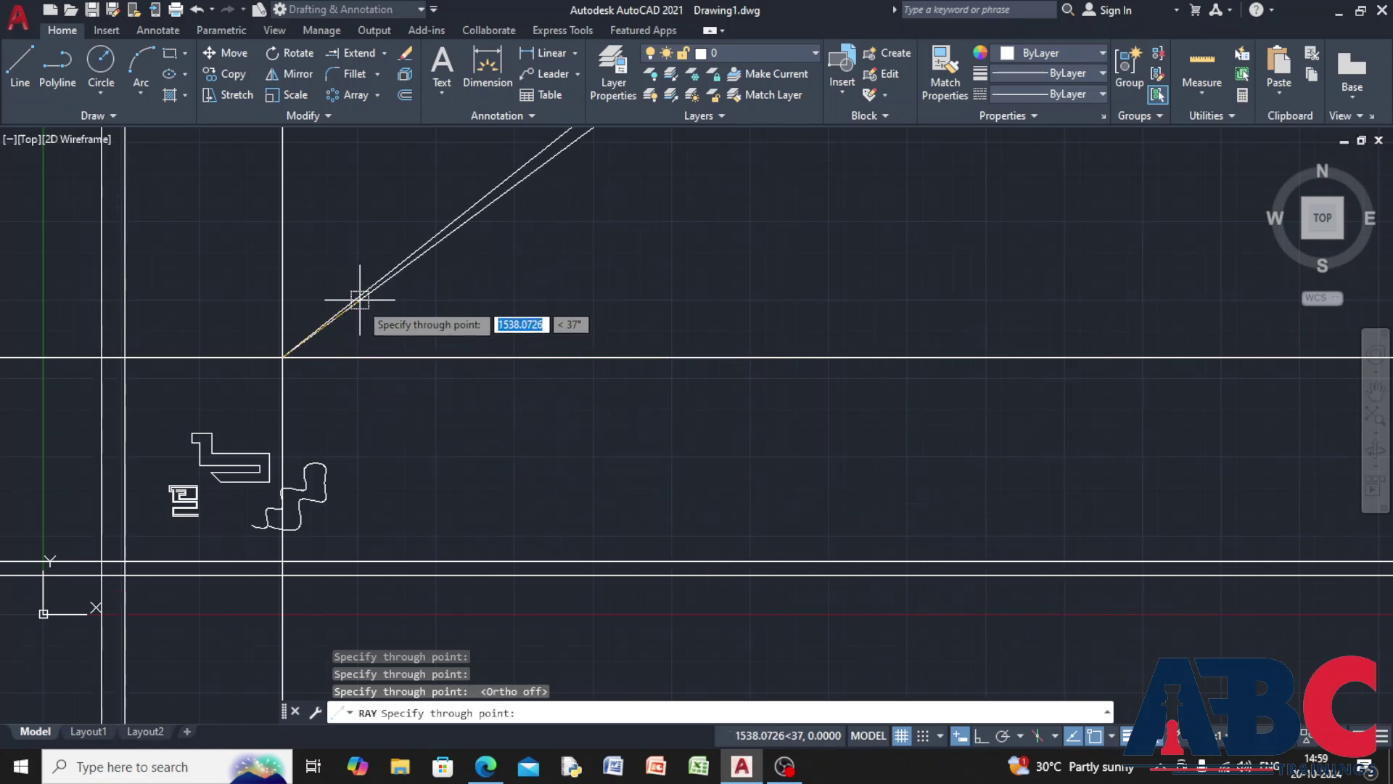
{"action": "left_click", "coordinate": [368, 376]}
{"action": "left_click", "coordinate": [343, 388]}
{"action": "left_click", "coordinate": [331, 396]}
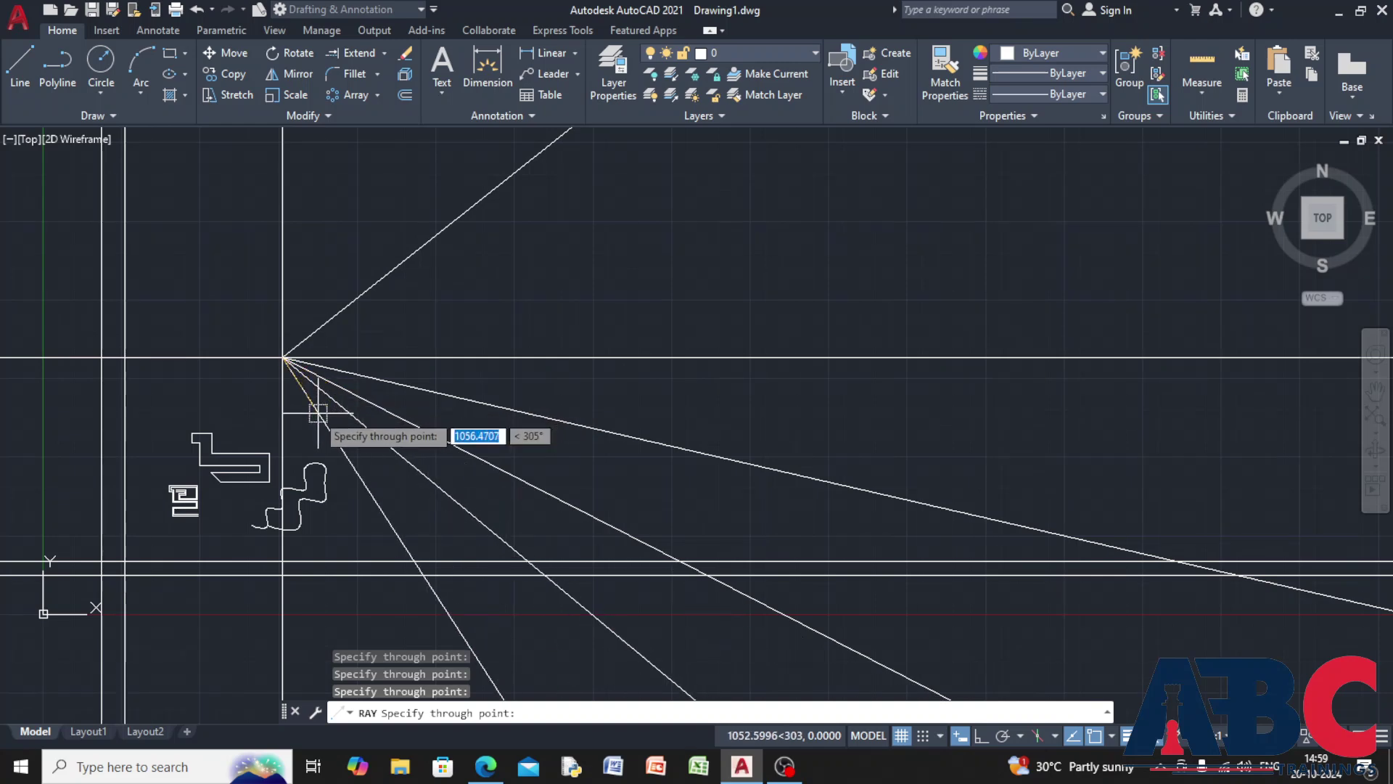
{"action": "left_click", "coordinate": [311, 421]}
{"action": "left_click", "coordinate": [298, 411]}
{"action": "left_click", "coordinate": [266, 415]}
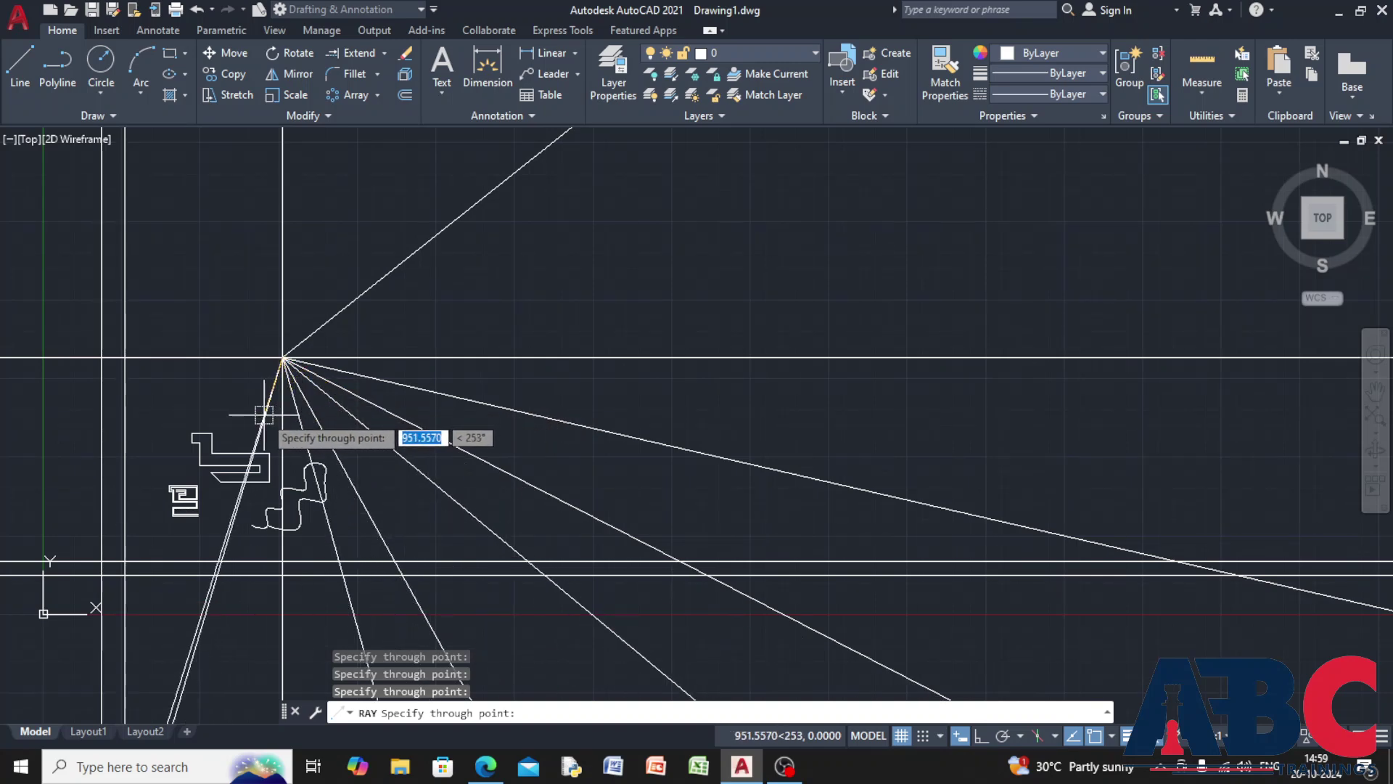
Continue the slanted rays clockwise around the left, upper and right sides to complete the starburst, and end the Ray command.
{"action": "left_click", "coordinate": [243, 403]}
{"action": "left_click", "coordinate": [230, 388]}
{"action": "left_click", "coordinate": [223, 373]}
{"action": "left_click", "coordinate": [222, 347]}
{"action": "left_click", "coordinate": [224, 337]}
{"action": "left_click", "coordinate": [233, 328]}
{"action": "left_click", "coordinate": [243, 318]}
{"action": "left_click", "coordinate": [261, 313]}
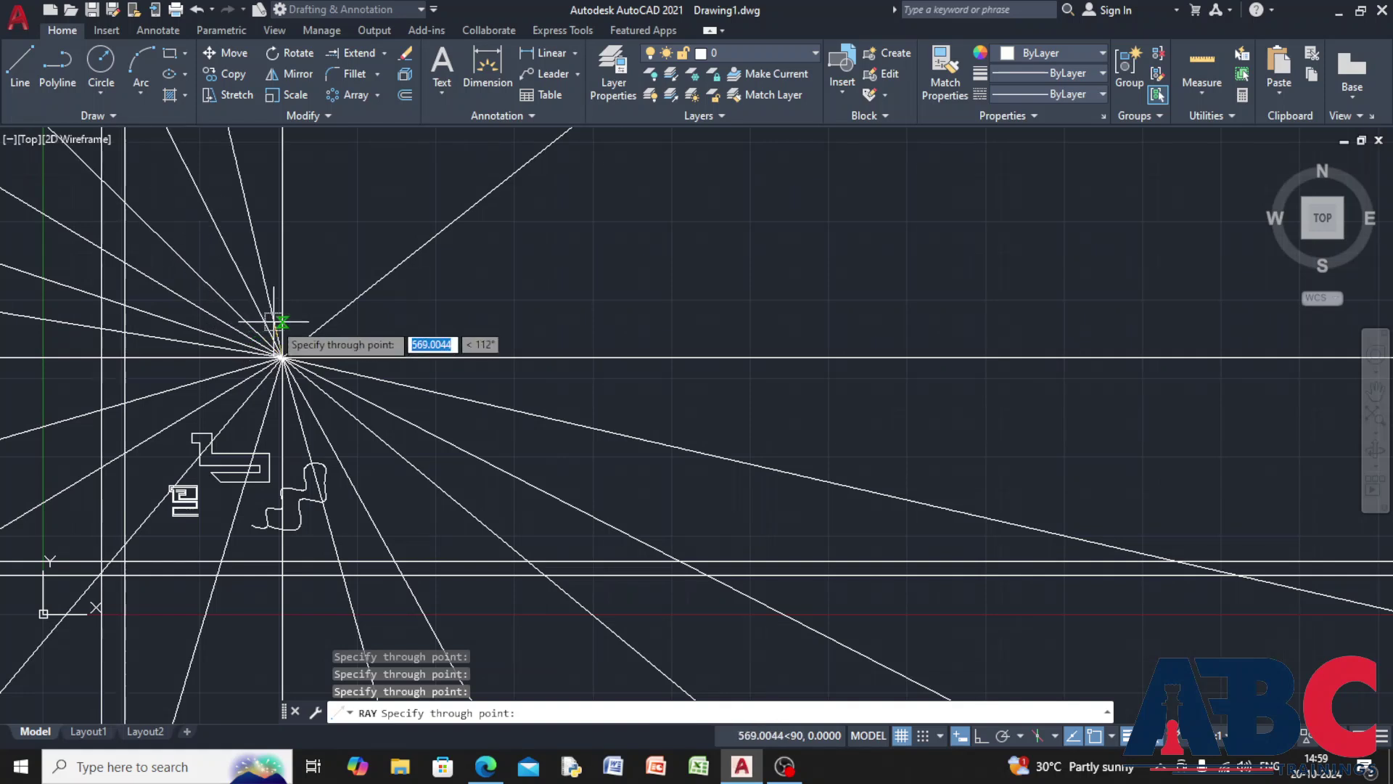
{"action": "left_click", "coordinate": [305, 310]}
{"action": "left_click", "coordinate": [319, 310]}
{"action": "left_click", "coordinate": [341, 336]}
{"action": "left_click", "coordinate": [362, 348]}
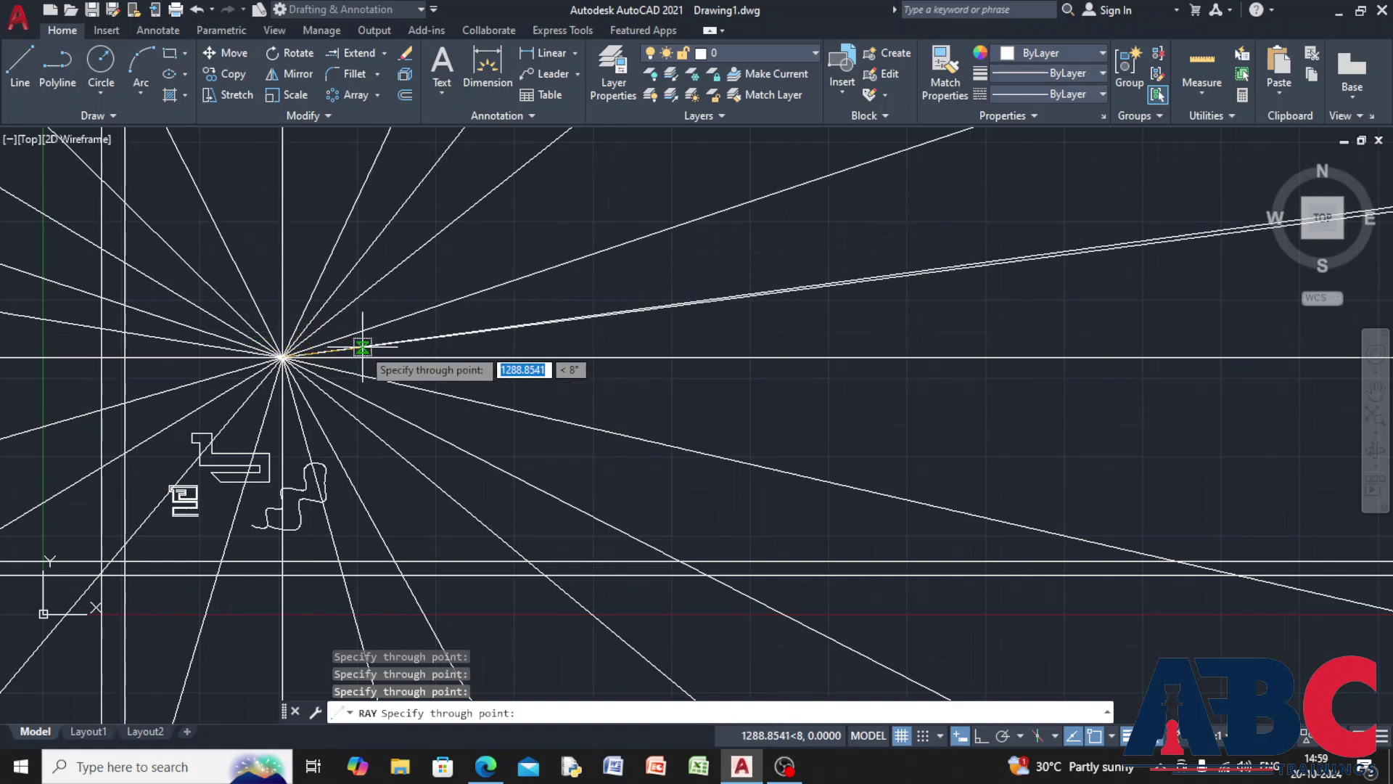
{"action": "key", "text": "Escape"}
{"action": "key", "text": "Escape"}
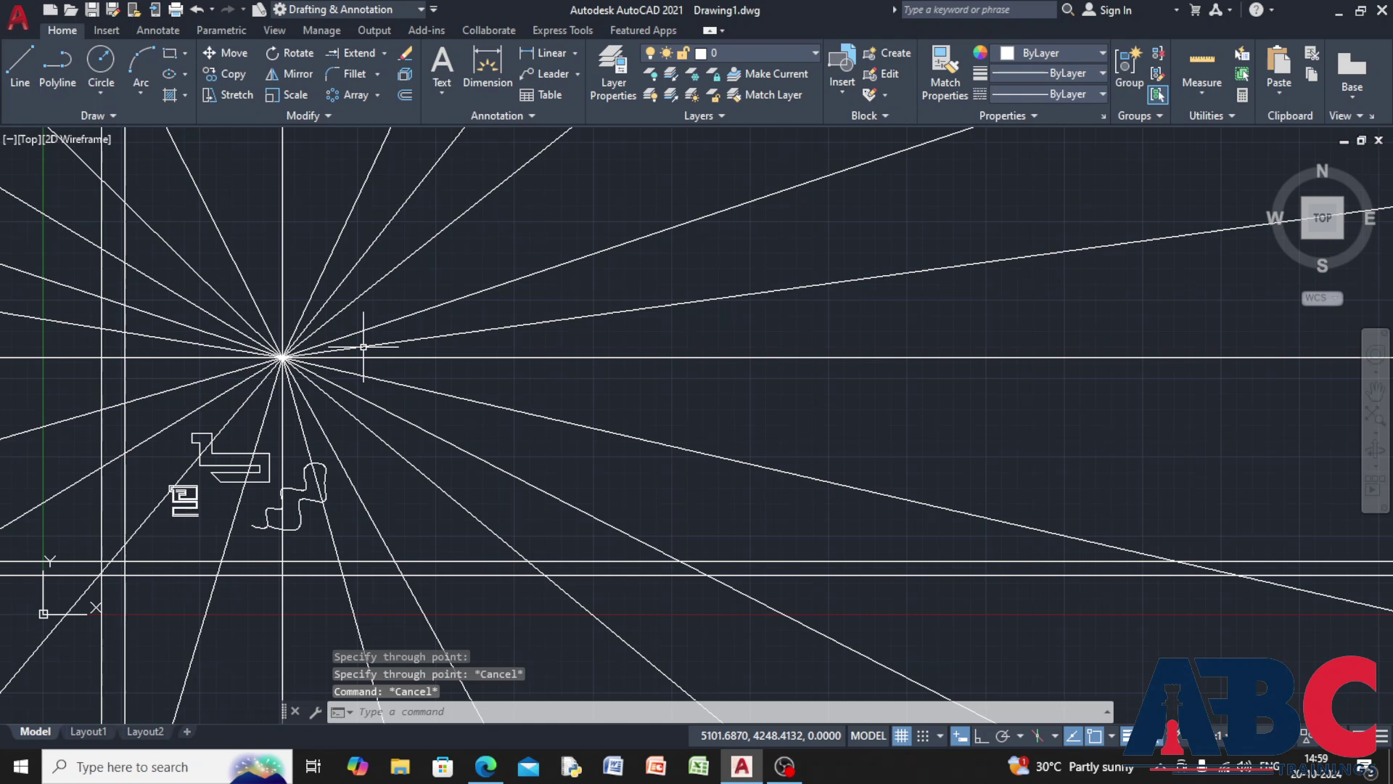
Start a Wipeout and place its four corners around the multiline, polyline and spline, just below the rays' common point.
{"action": "scroll", "coordinate": [360, 336], "scroll_direction": "down", "scroll_amount": 3}
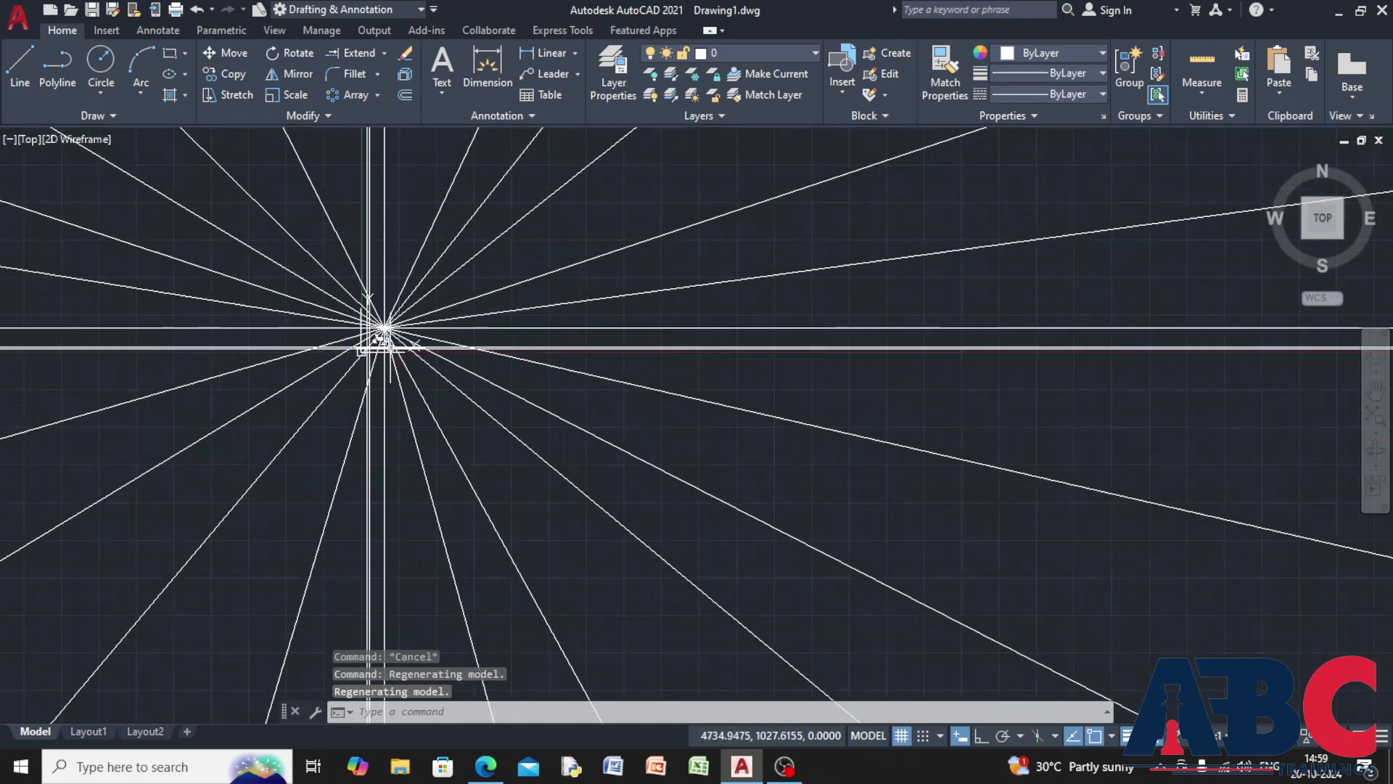
{"action": "scroll", "coordinate": [360, 336], "scroll_direction": "up", "scroll_amount": 3}
{"action": "scroll", "coordinate": [268, 370], "scroll_direction": "up", "scroll_amount": 2}
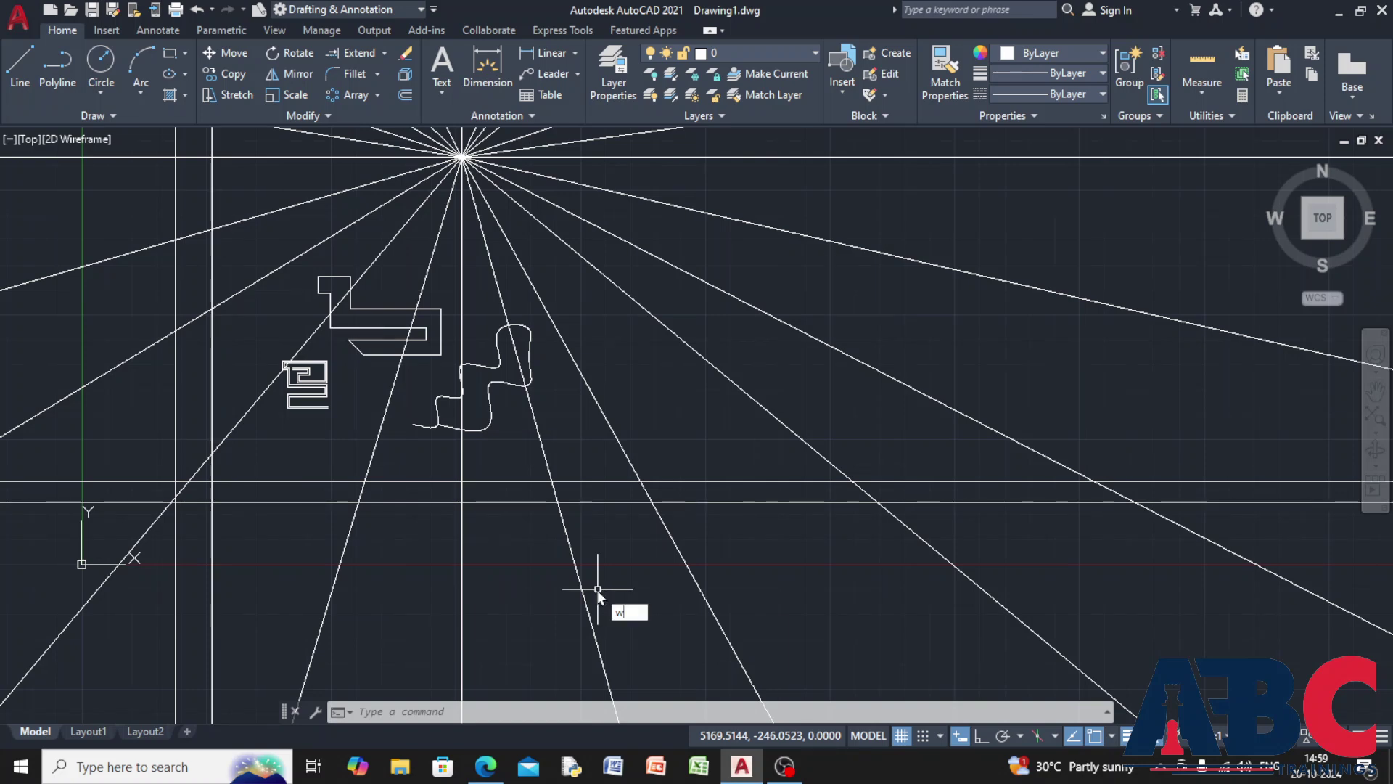
{"action": "type", "text": "I"}
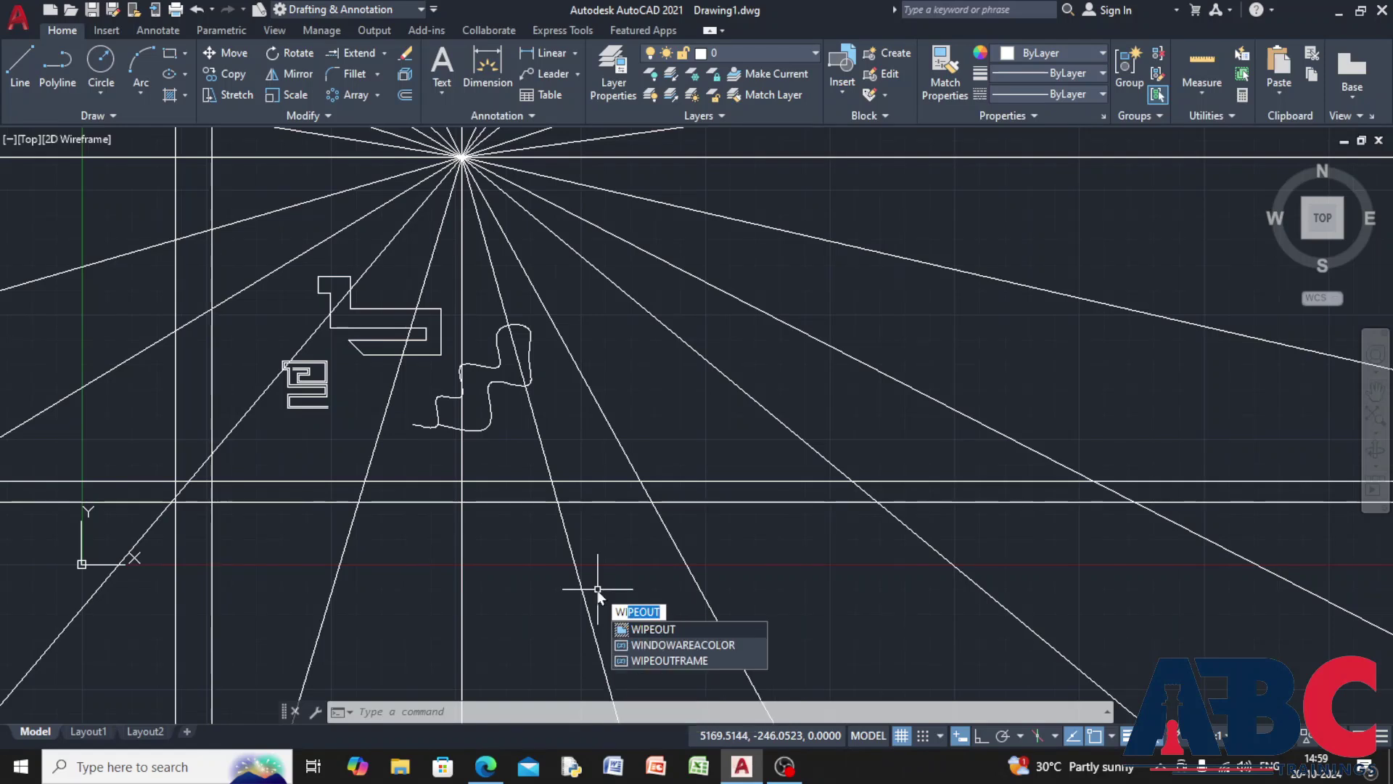
{"action": "left_click", "coordinate": [714, 630]}
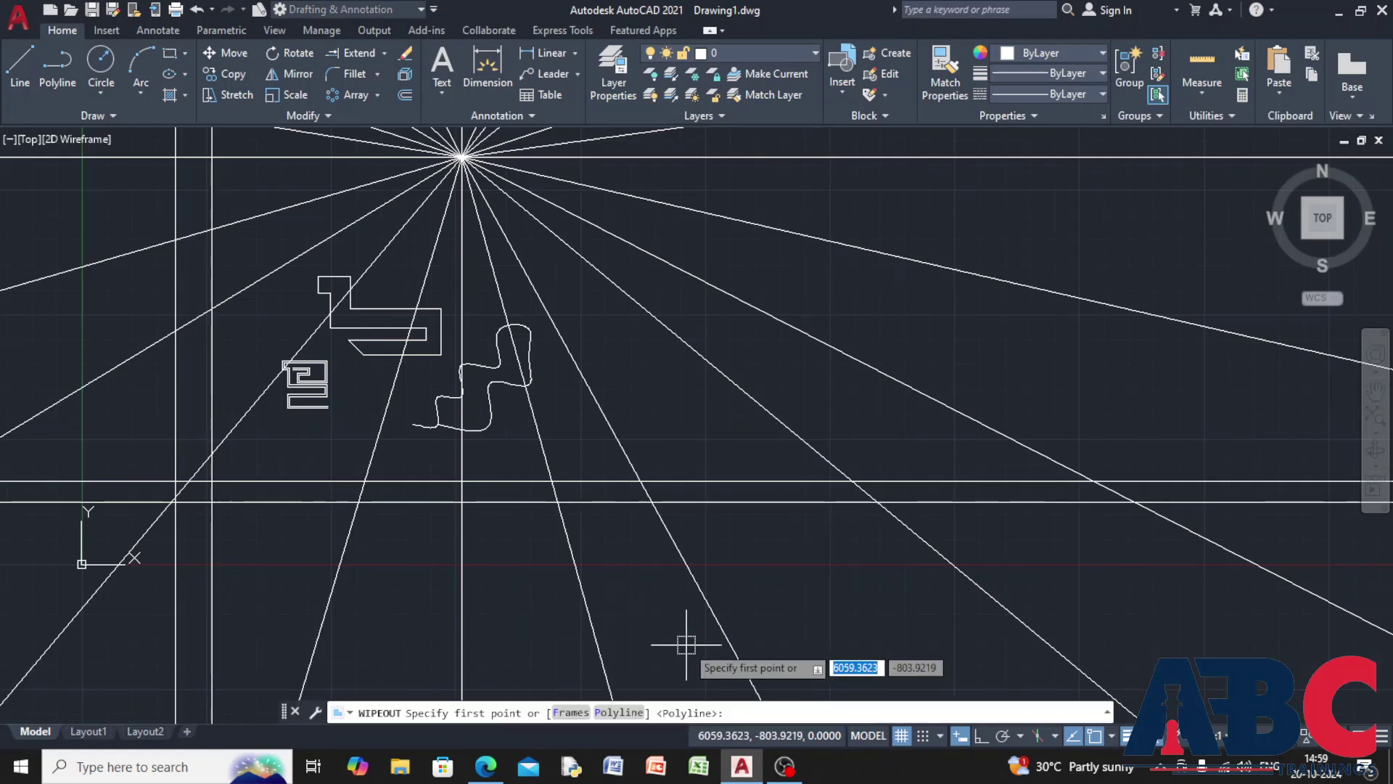
{"action": "left_click", "coordinate": [252, 193]}
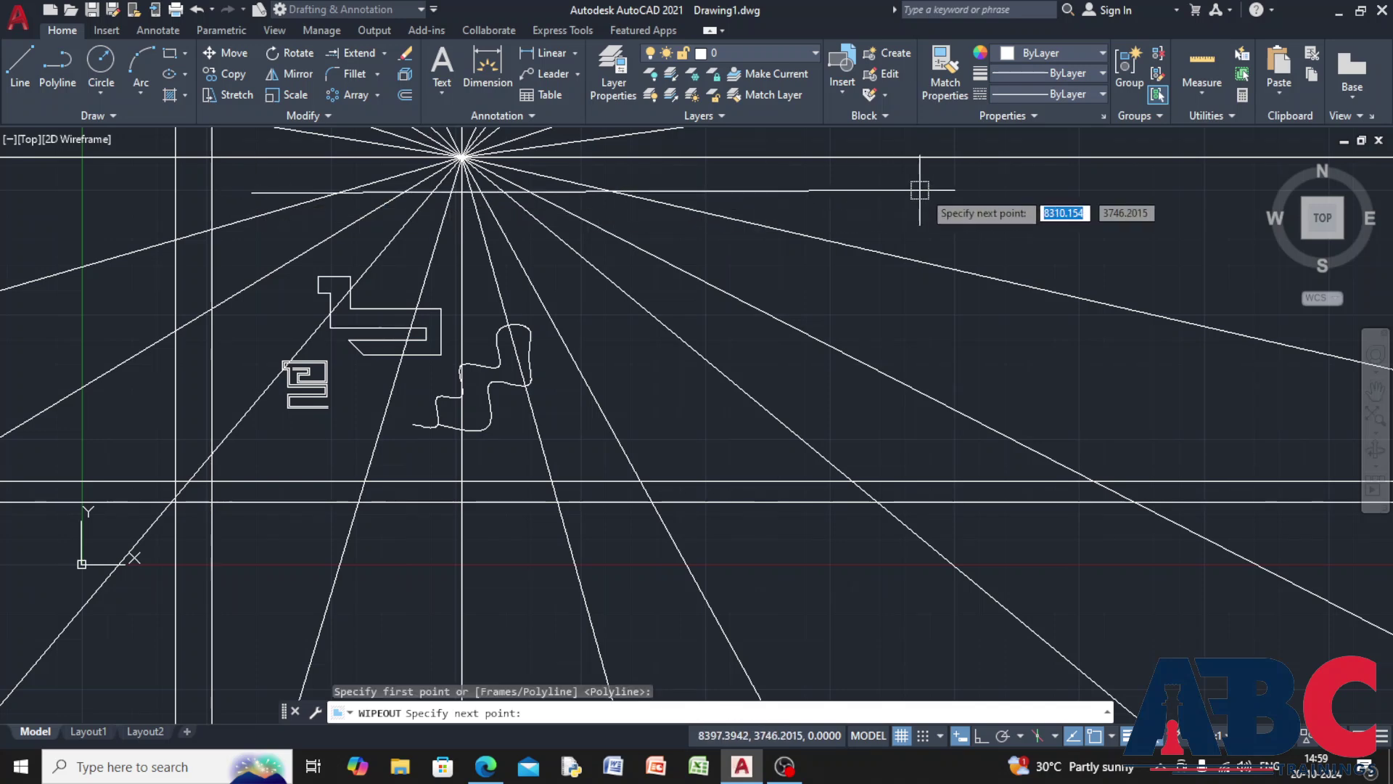
{"action": "left_click", "coordinate": [991, 189]}
{"action": "scroll", "coordinate": [1038, 581], "scroll_direction": "down", "scroll_amount": 3}
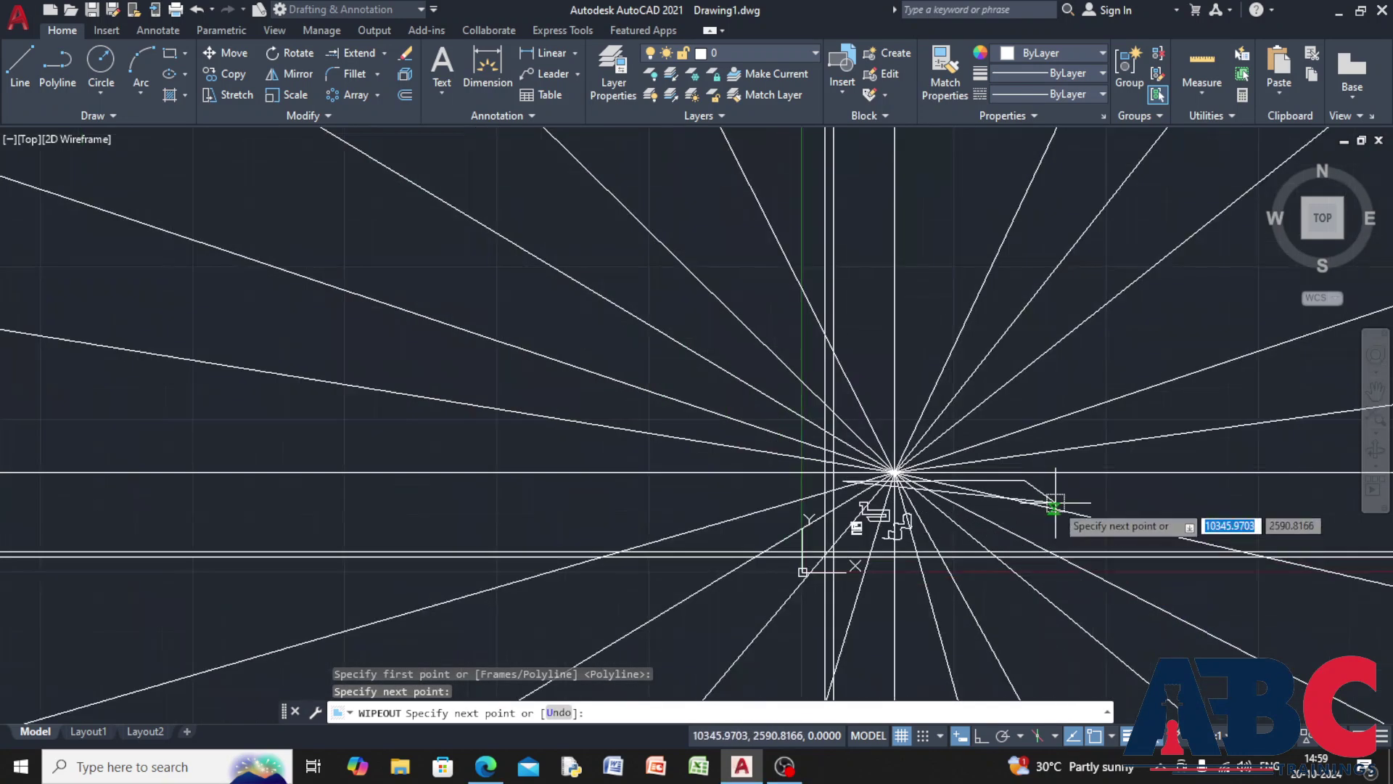
{"action": "left_click", "coordinate": [1052, 632]}
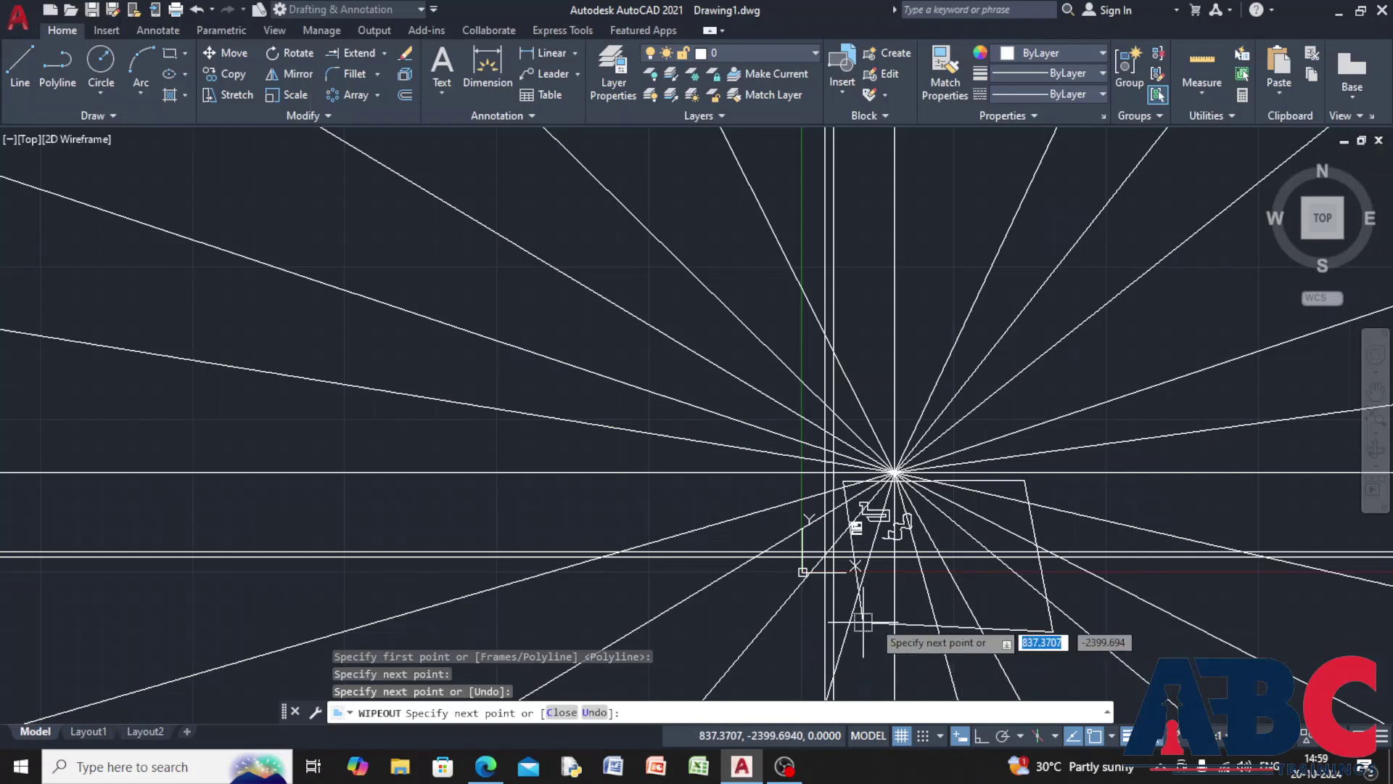
{"action": "scroll", "coordinate": [885, 617], "scroll_direction": "up", "scroll_amount": 3}
{"action": "left_click", "coordinate": [554, 616]}
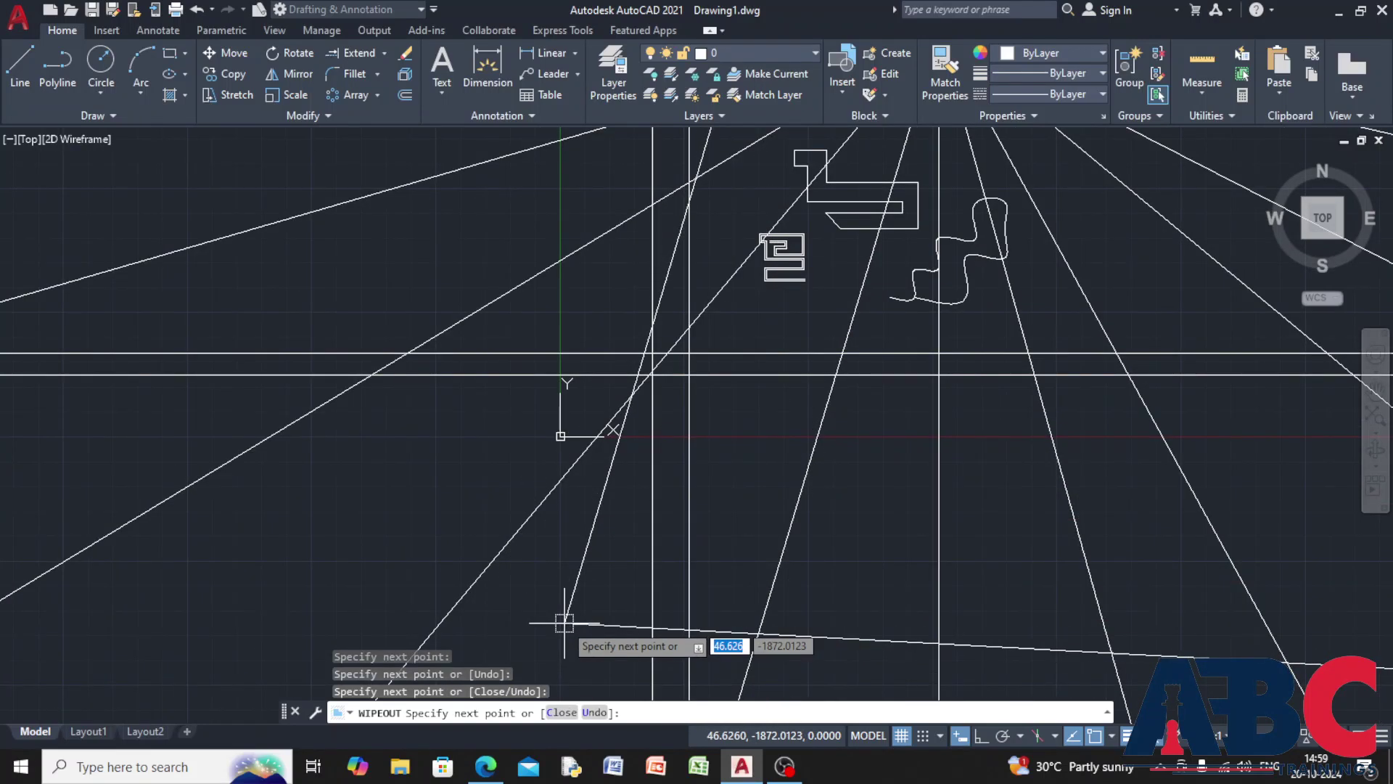
Close the wipeout outline at its first corner and finish it so that it masks the enclosed shapes.
{"action": "middle_click_drag", "start_coordinate": [701, 240], "coordinate": [517, 589]}
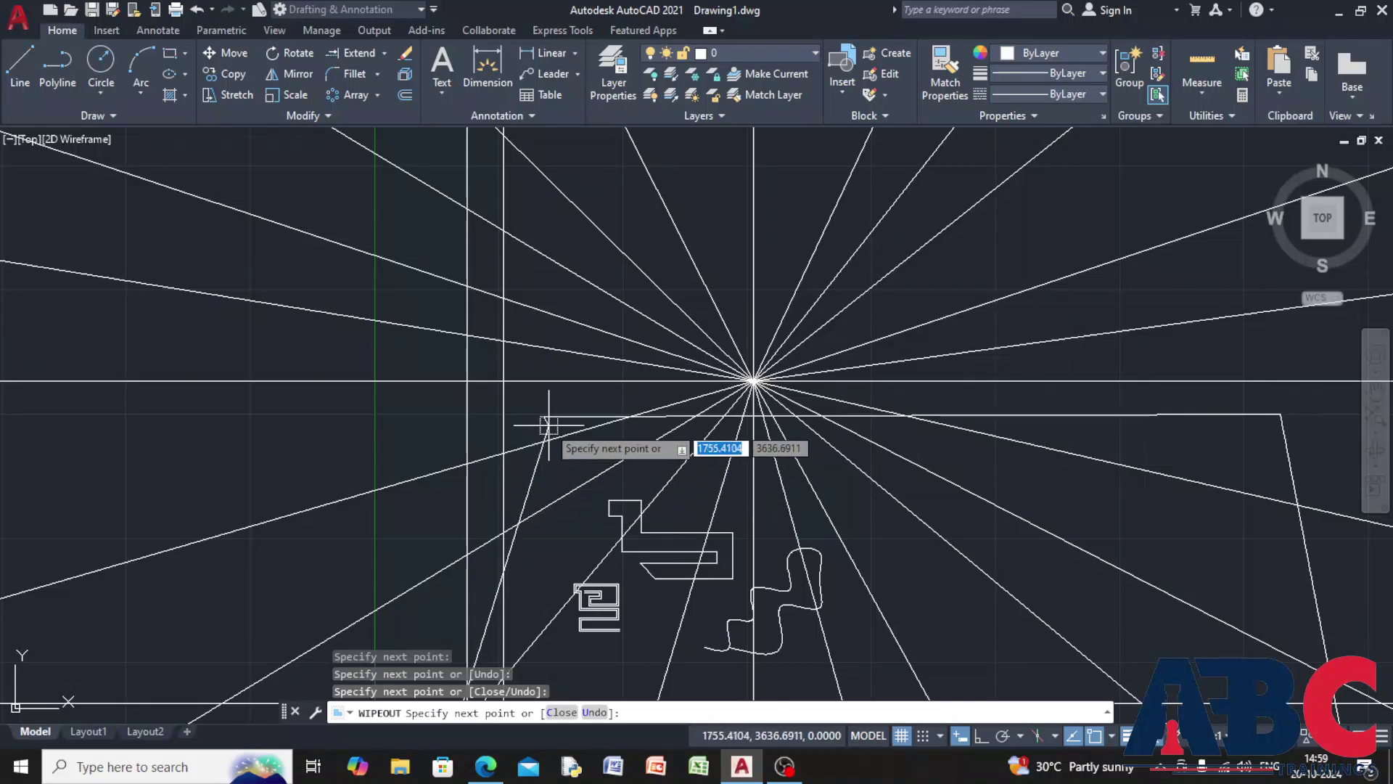
{"action": "scroll", "coordinate": [545, 419], "scroll_direction": "up", "scroll_amount": 5}
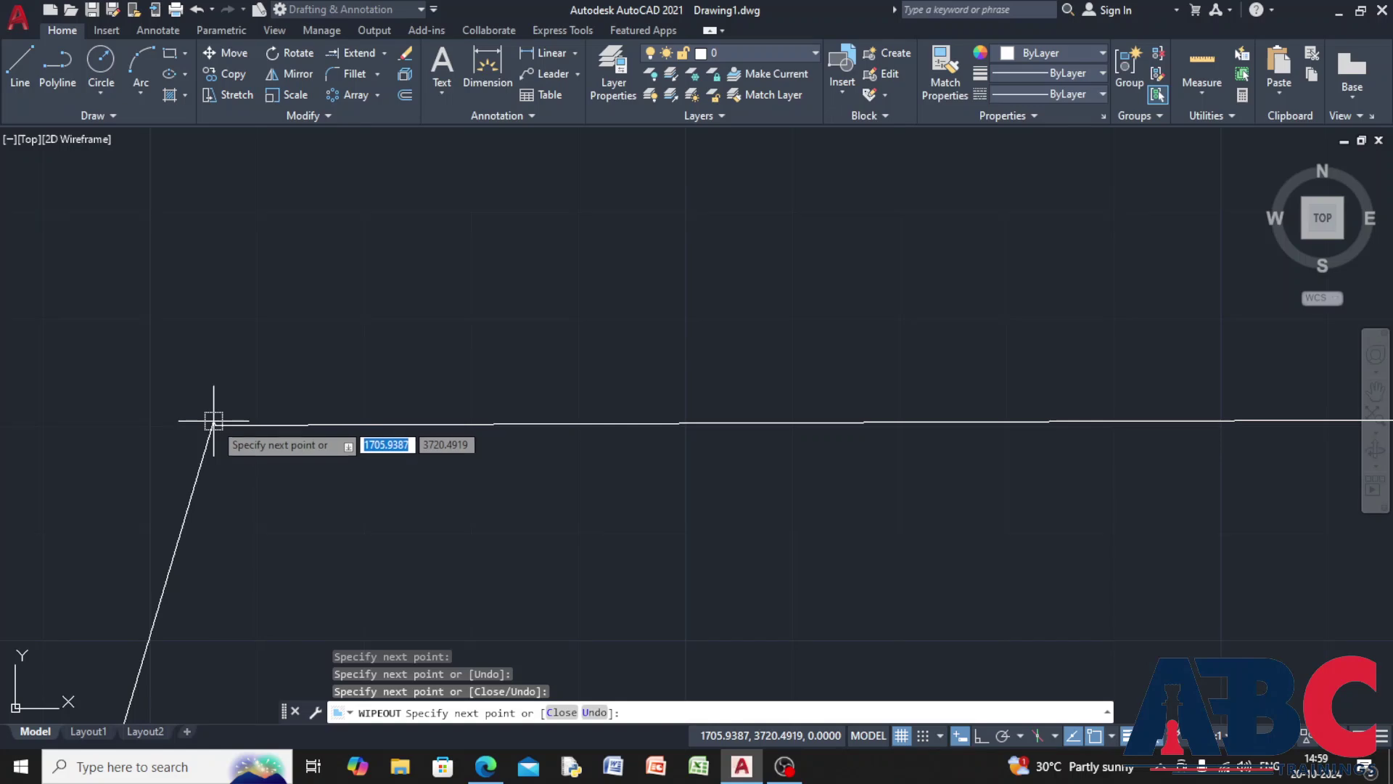
{"action": "scroll", "coordinate": [211, 371], "scroll_direction": "down", "scroll_amount": 2}
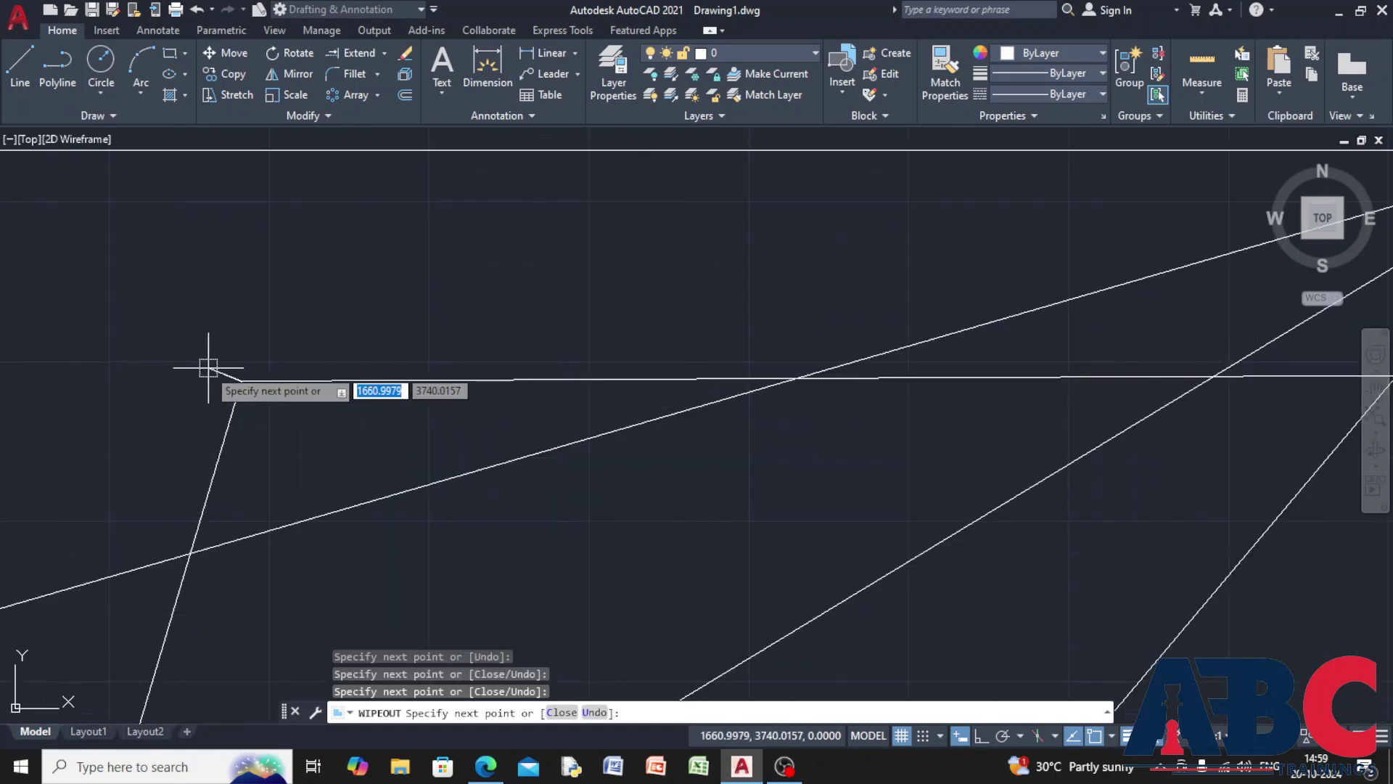
{"action": "key", "text": "Return"}
{"action": "scroll", "coordinate": [203, 374], "scroll_direction": "down", "scroll_amount": 10}
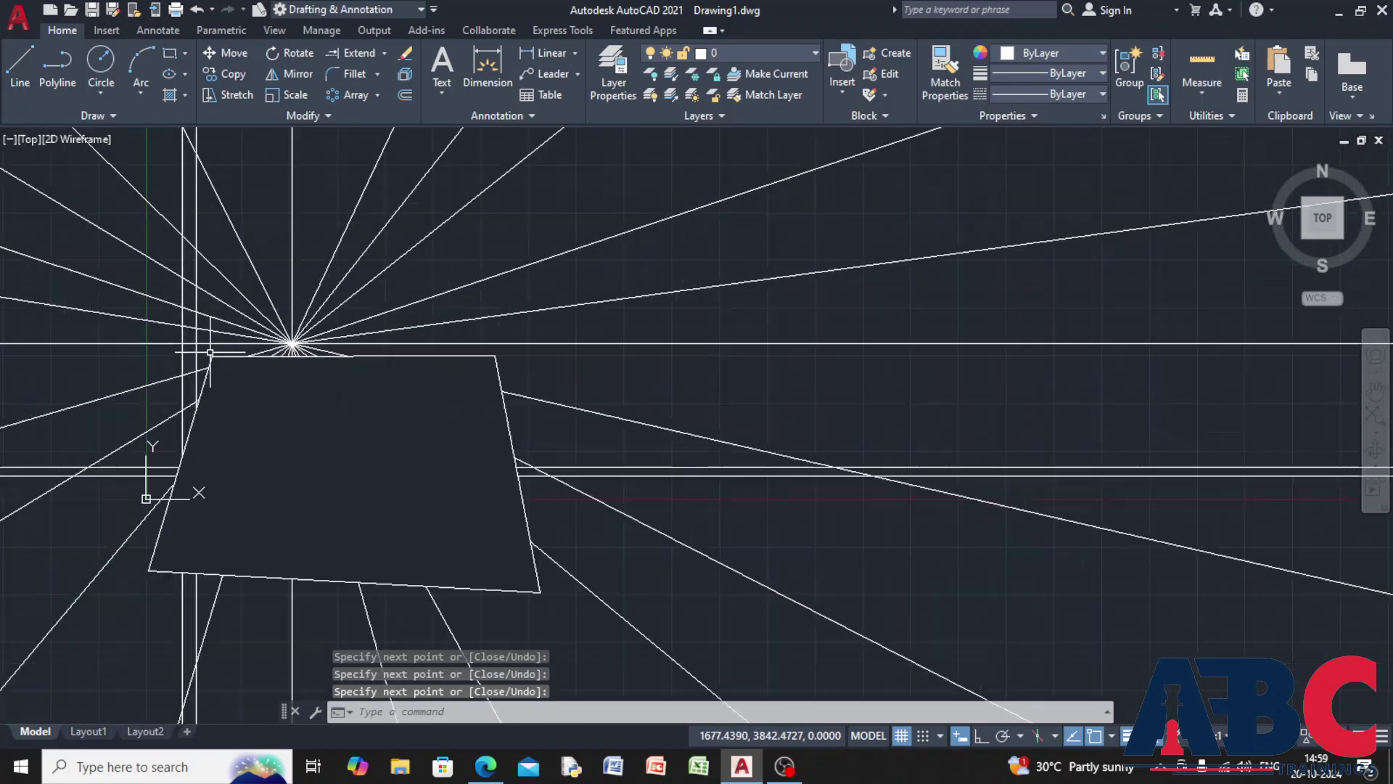
{"action": "scroll", "coordinate": [211, 348], "scroll_direction": "up", "scroll_amount": 5}
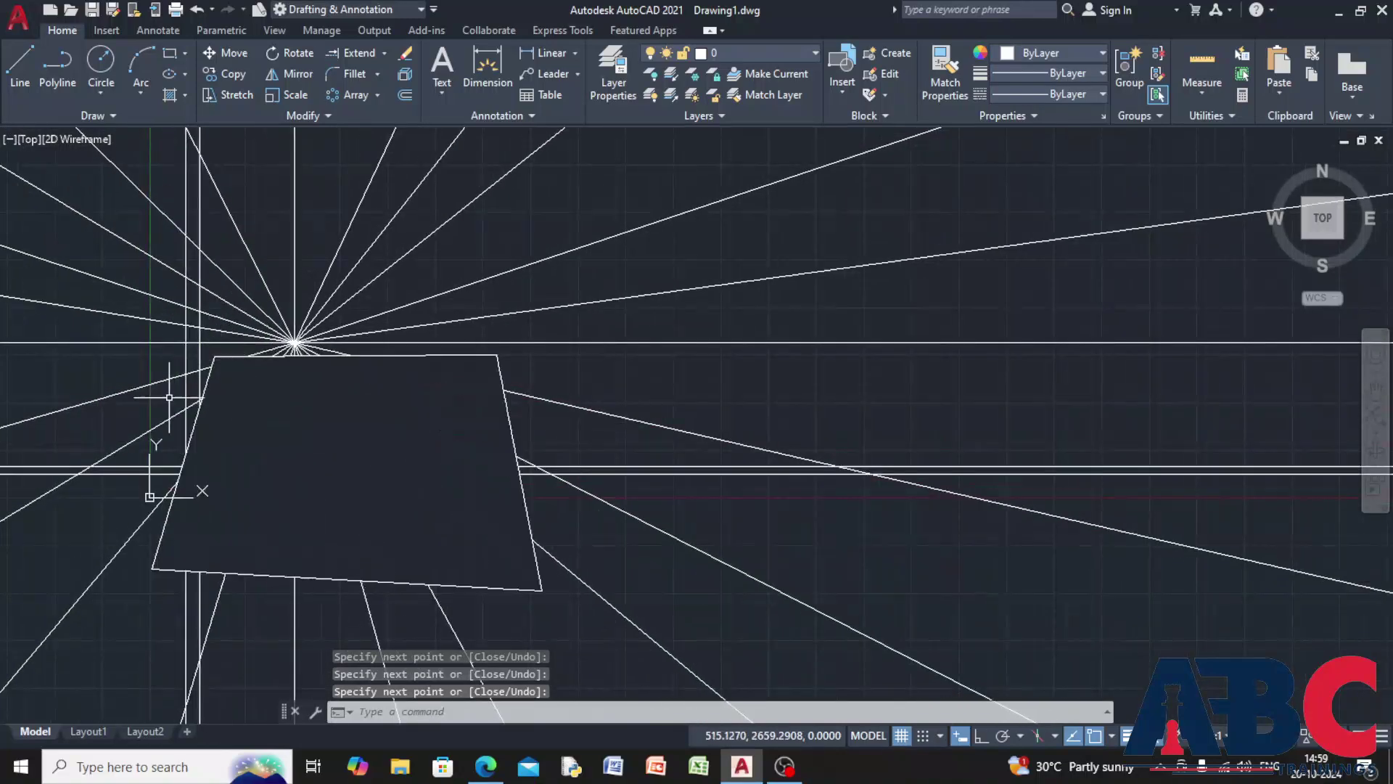
Move the wipeout slightly upward from its upper edge so that it also covers the rays' common point.
{"action": "left_click", "coordinate": [369, 355]}
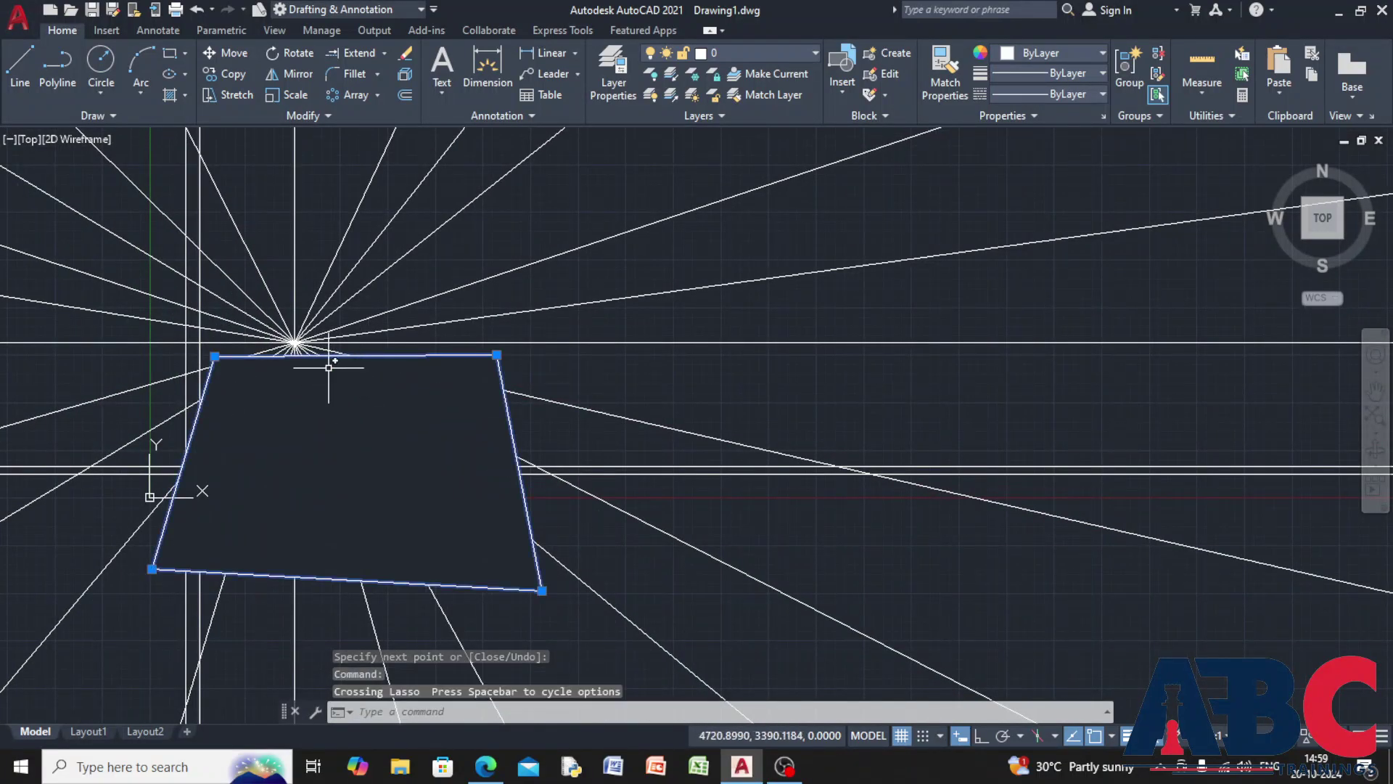
{"action": "left_click", "coordinate": [218, 53]}
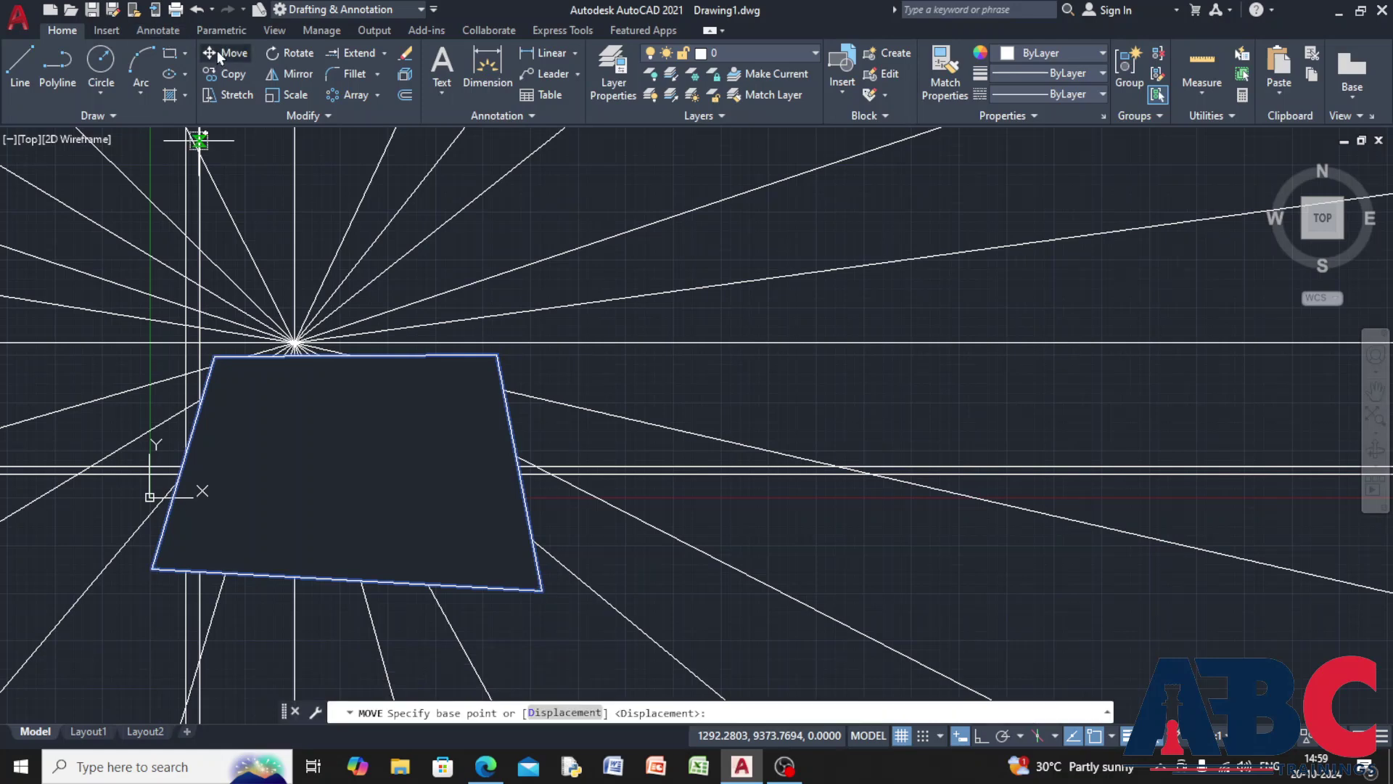
{"action": "left_click", "coordinate": [352, 355]}
{"action": "left_click", "coordinate": [352, 317]}
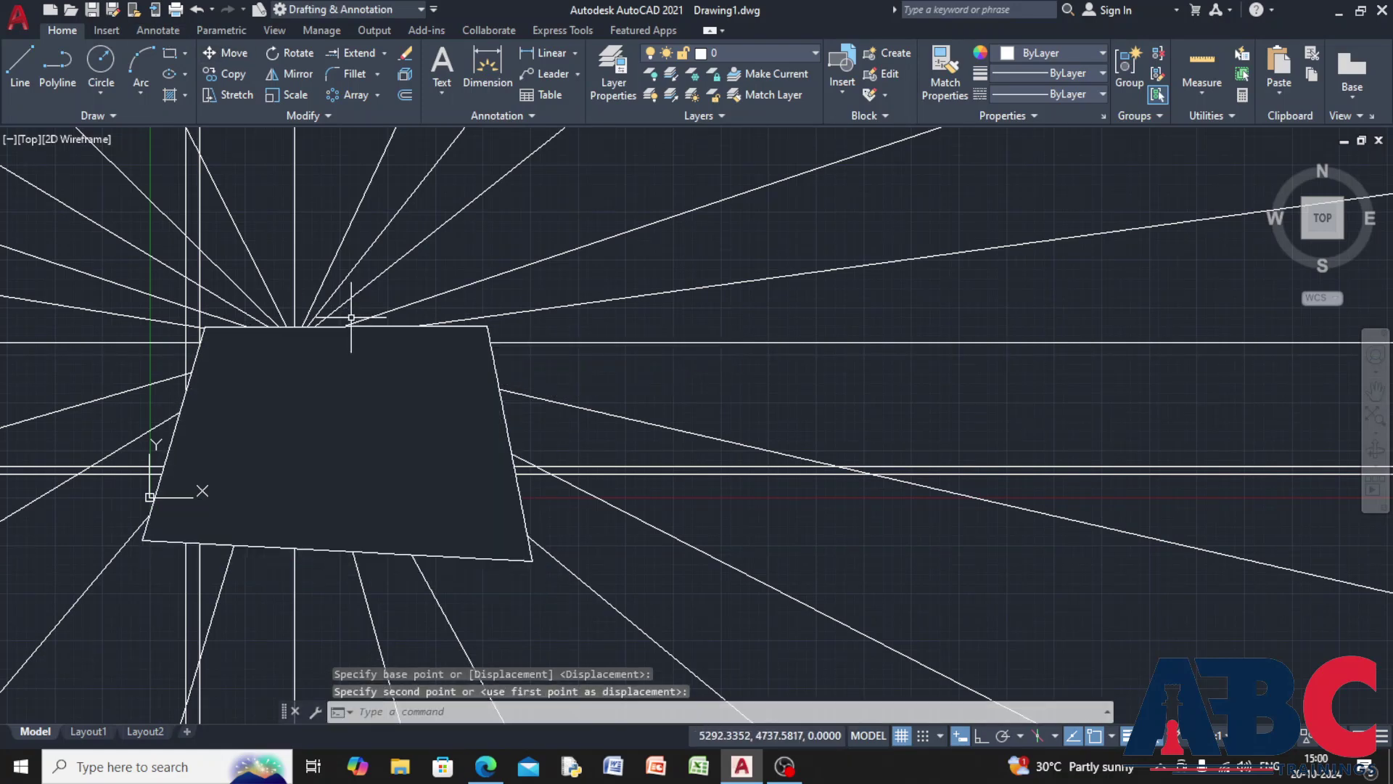
{"action": "scroll", "coordinate": [562, 320], "scroll_direction": "down", "scroll_amount": 3}
{"action": "scroll", "coordinate": [592, 399], "scroll_direction": "up", "scroll_amount": 4}
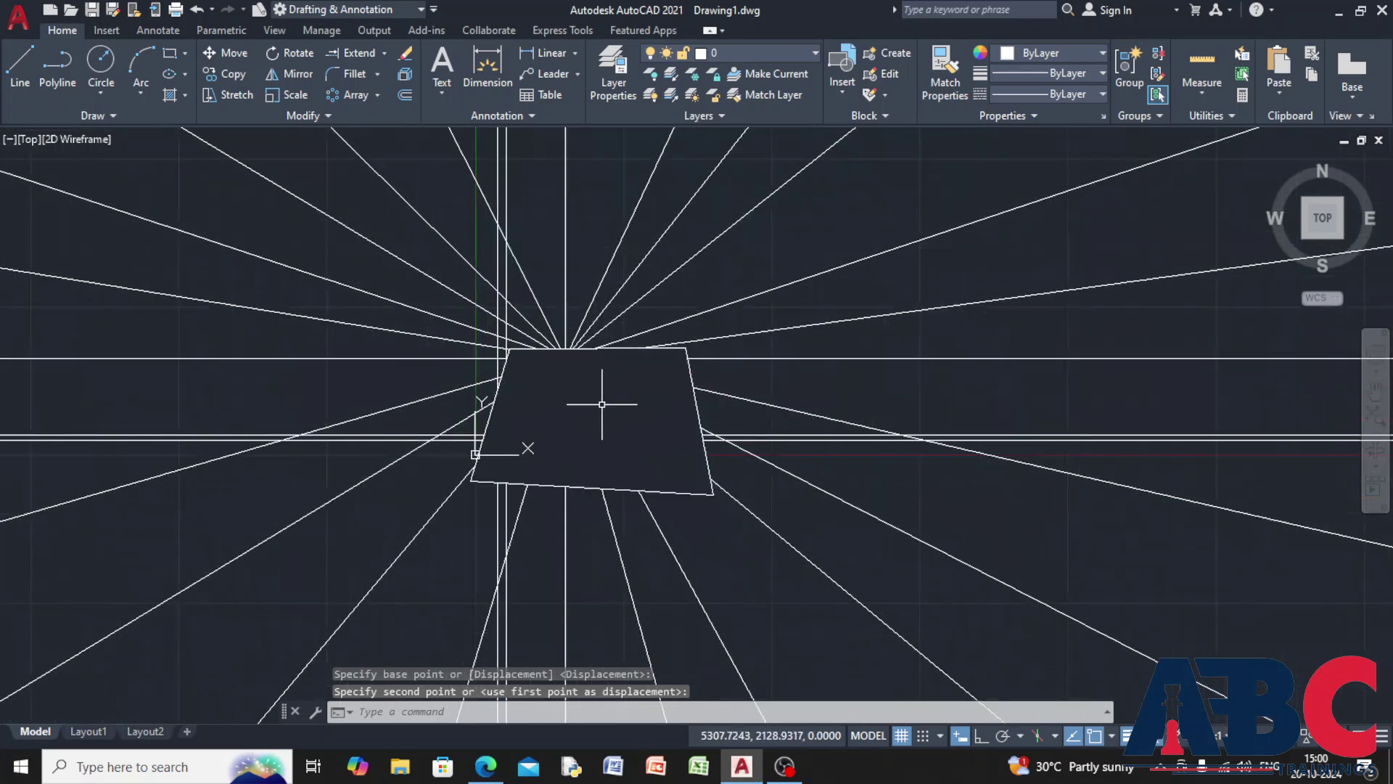
{"action": "middle_click_drag", "start_coordinate": [566, 383], "coordinate": [450, 336]}
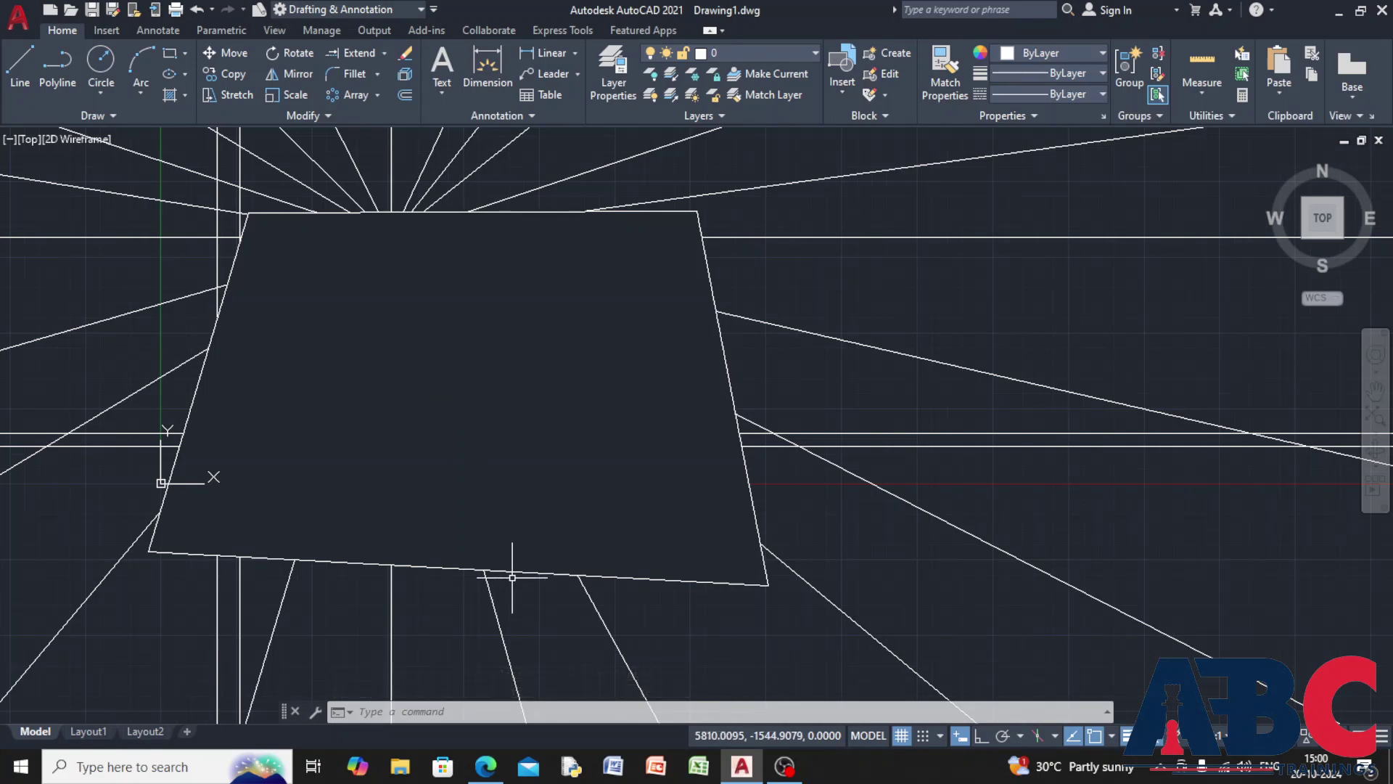
Switch to the browser, read the Revision Cloud entry on page 2 of AutoCAD_Session_7.pdf, and return to AutoCAD.
{"action": "left_click", "coordinate": [486, 768]}
{"action": "scroll", "coordinate": [942, 453], "scroll_direction": "down", "scroll_amount": 6}
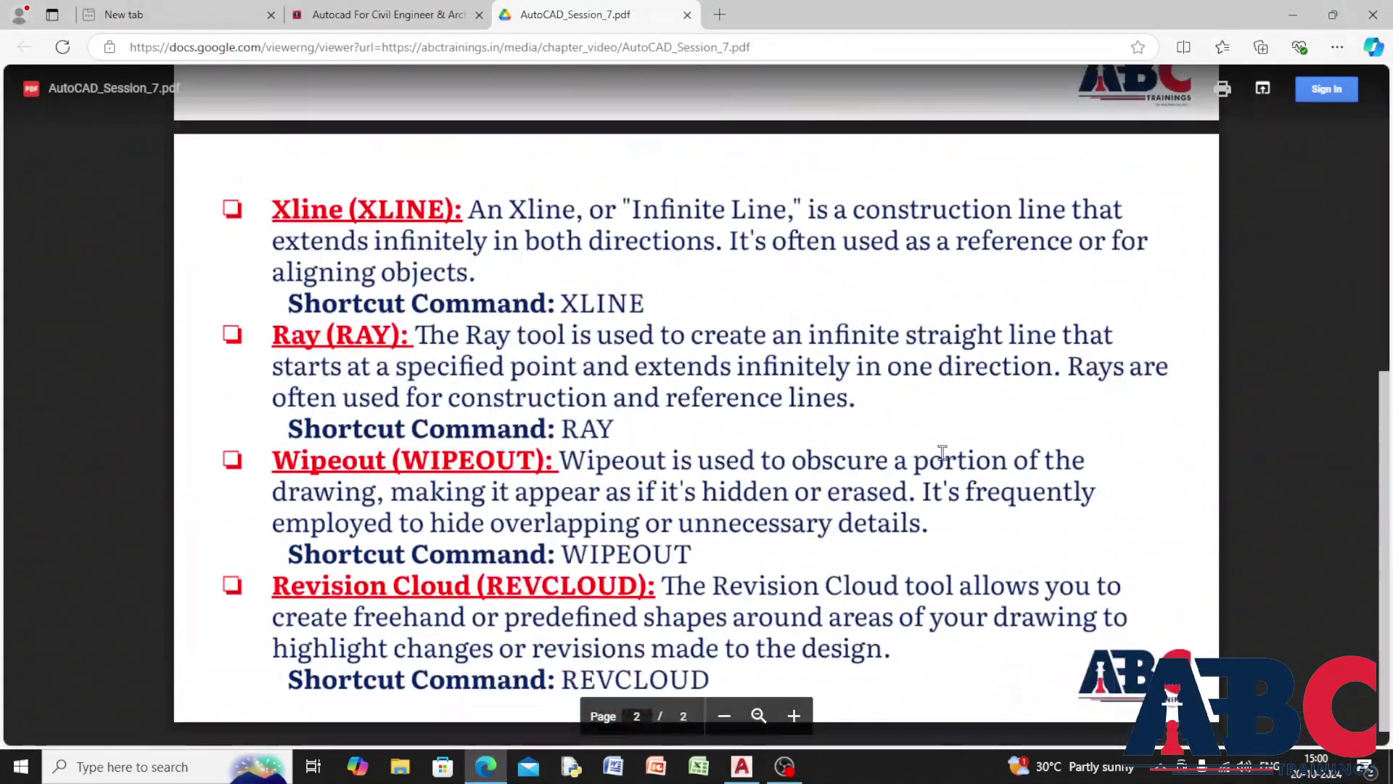
{"action": "scroll", "coordinate": [969, 457], "scroll_direction": "down", "scroll_amount": 1}
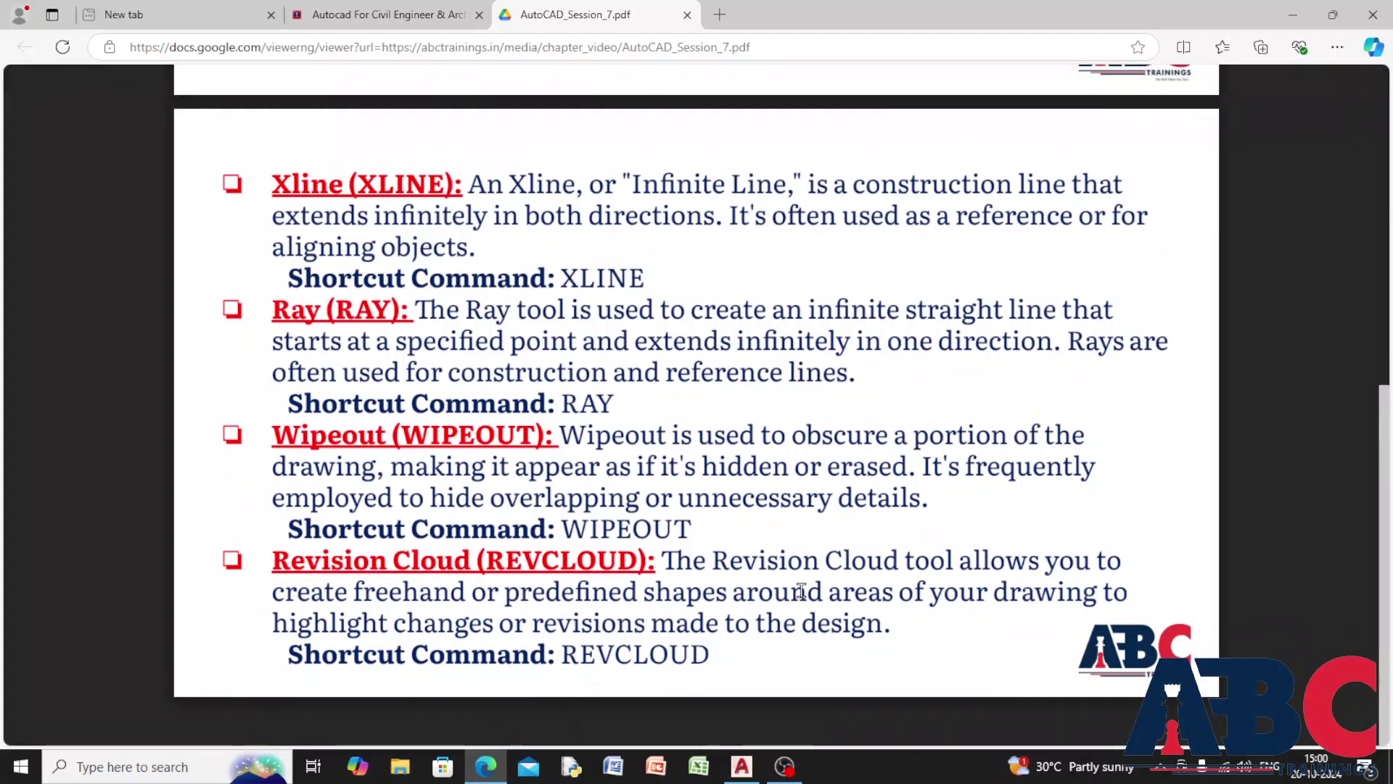
{"action": "left_click", "coordinate": [755, 766]}
{"action": "scroll", "coordinate": [542, 452], "scroll_direction": "down", "scroll_amount": 10}
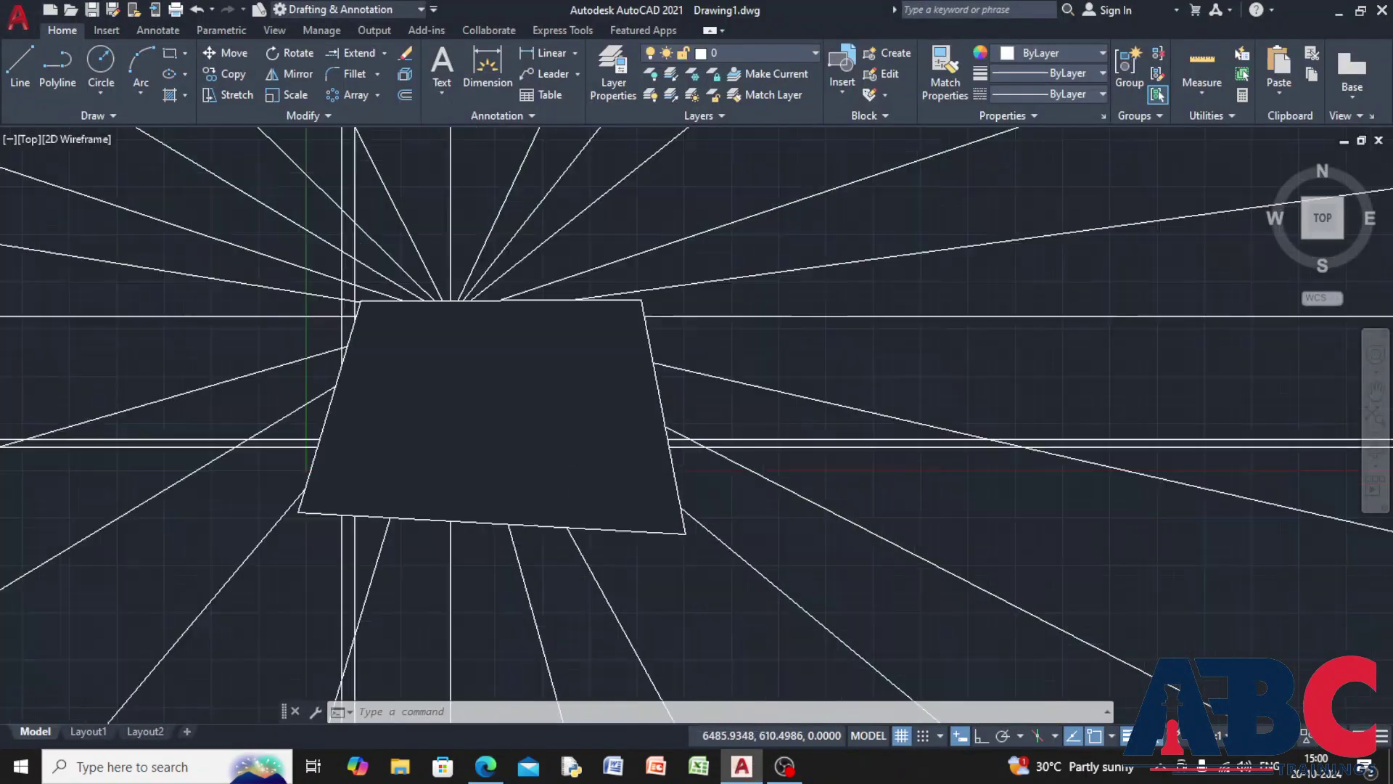
Erase all the existing rays, construction lines, wipeout and enclosed shapes from the drawing.
{"action": "left_click", "coordinate": [707, 593]}
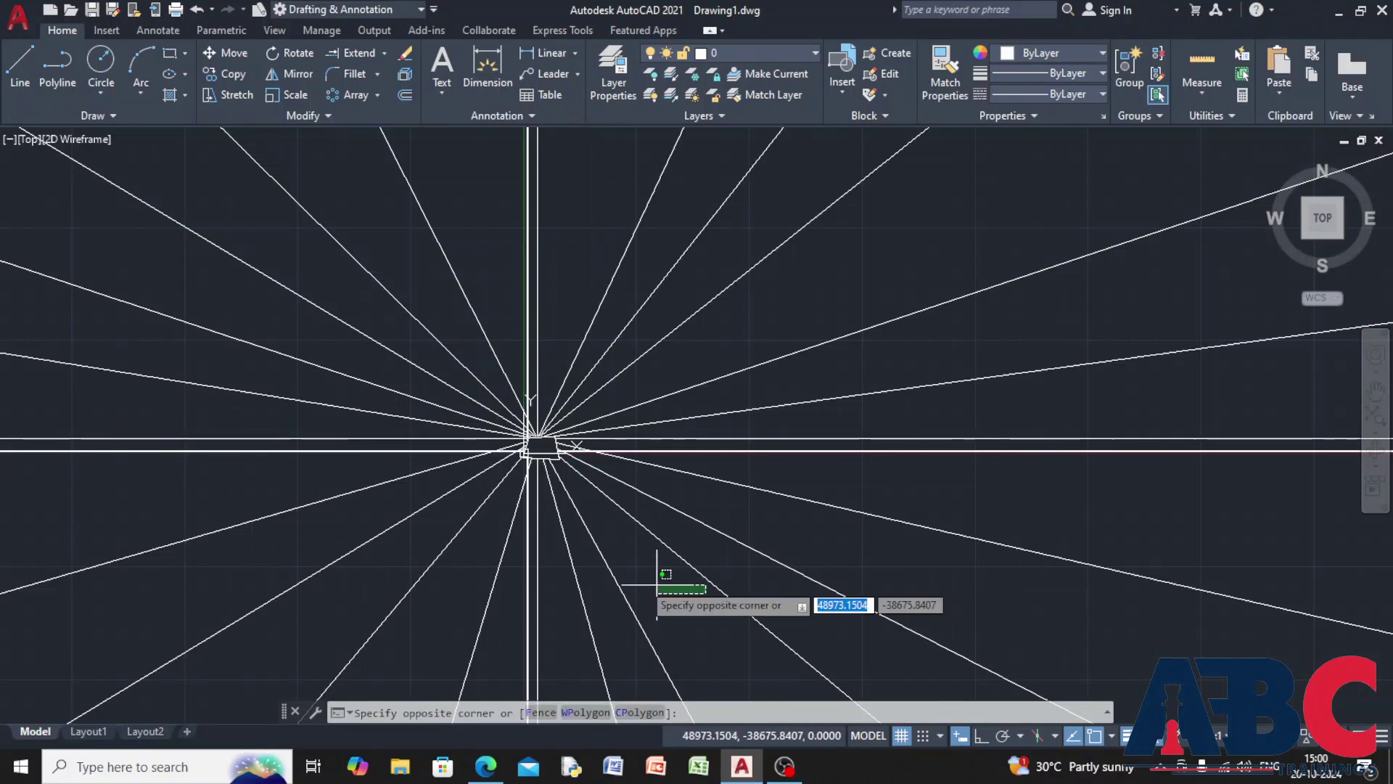
{"action": "left_click", "coordinate": [439, 165]}
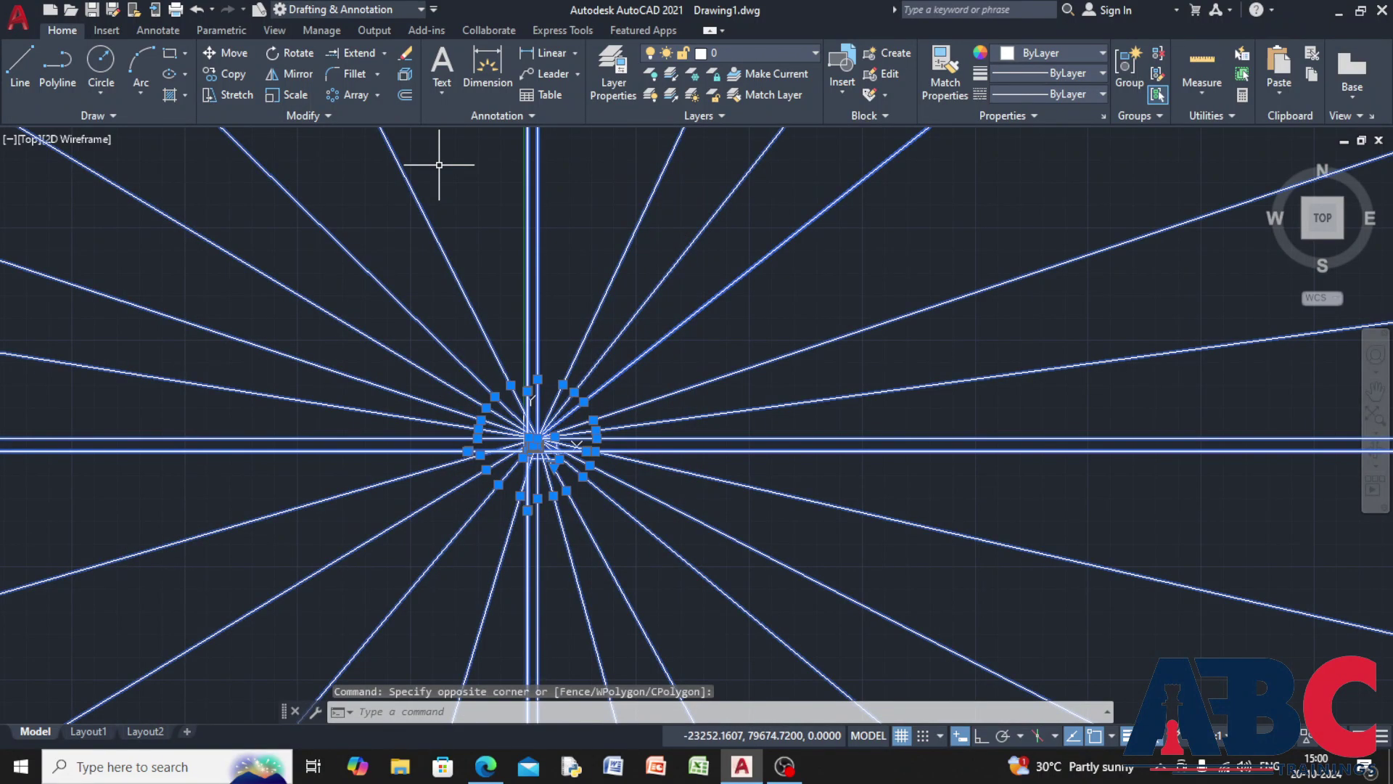
{"action": "key", "text": "Delete"}
{"action": "mouse_move", "coordinate": [656, 346]}
{"action": "middle_mouse_down"}
{"action": "mouse_move", "coordinate": [582, 414]}
{"action": "mouse_move", "coordinate": [308, 389]}
{"action": "middle_mouse_up"}
{"action": "scroll", "coordinate": [188, 618], "scroll_direction": "up", "scroll_amount": 1}
{"action": "scroll", "coordinate": [188, 619], "scroll_direction": "up", "scroll_amount": 1}
{"action": "middle_click_drag", "start_coordinate": [249, 560], "coordinate": [364, 508]}
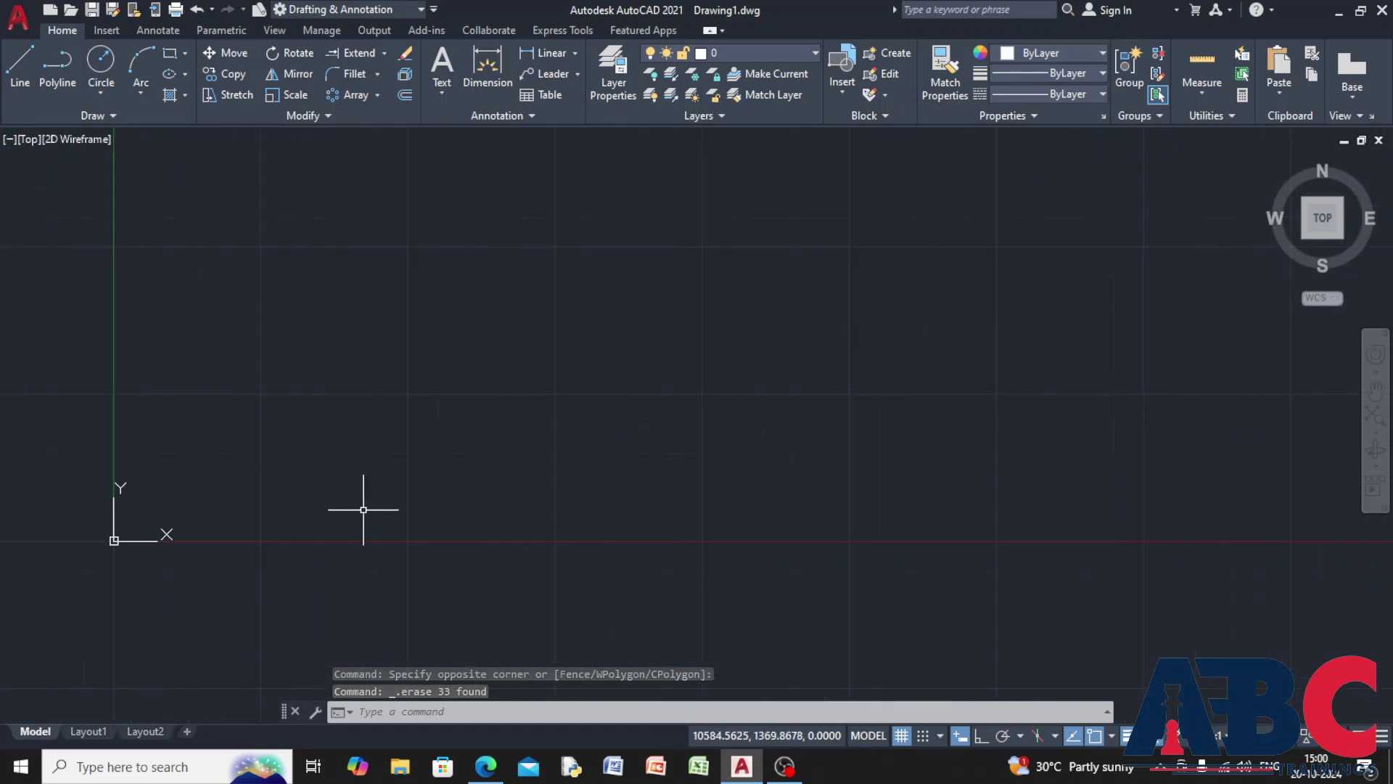
Draw a closed six-sided outline with the Line command above the X axis, its bottom side about 5919 units long.
{"action": "left_click", "coordinate": [20, 62]}
{"action": "left_click", "coordinate": [210, 352]}
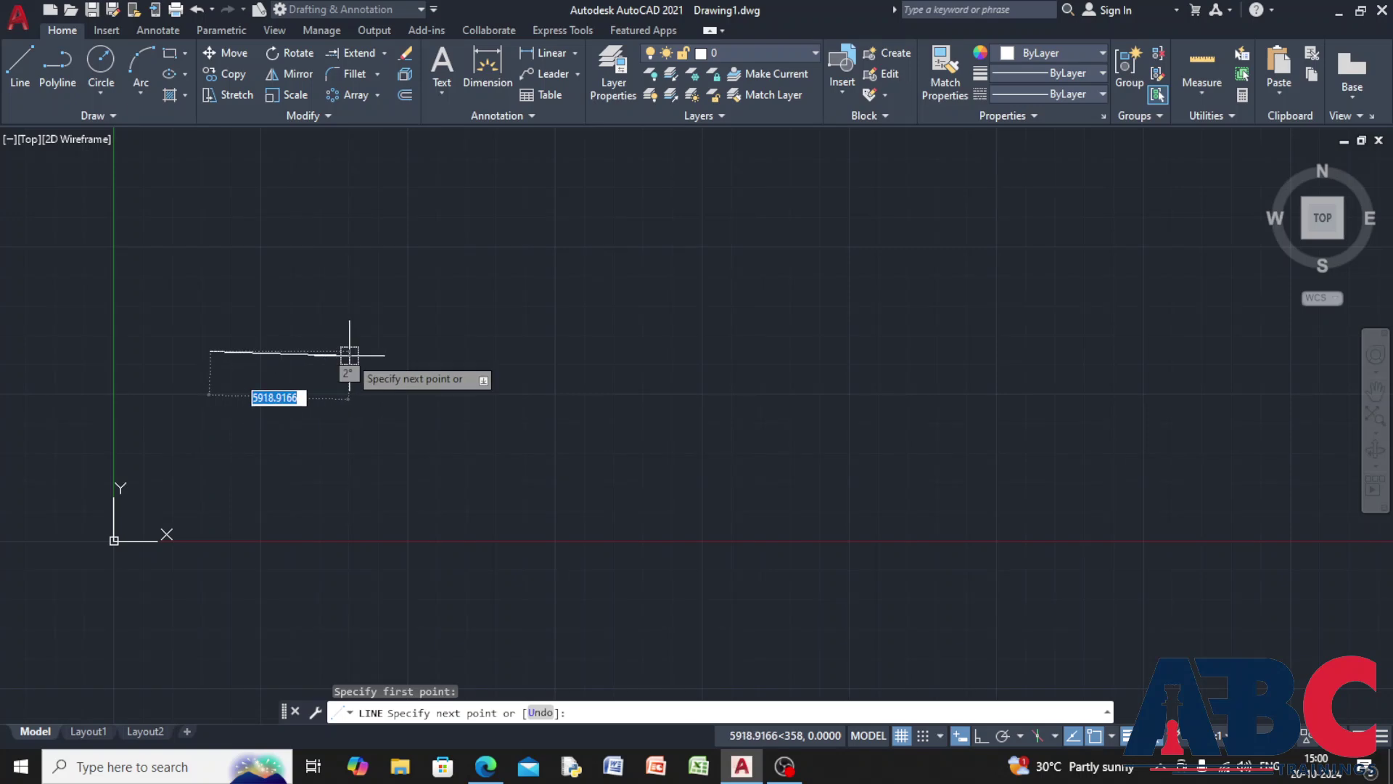
{"action": "left_click", "coordinate": [350, 355]}
{"action": "left_click", "coordinate": [350, 298]}
{"action": "left_click", "coordinate": [323, 232]}
{"action": "left_click", "coordinate": [232, 245]}
{"action": "left_click", "coordinate": [210, 283]}
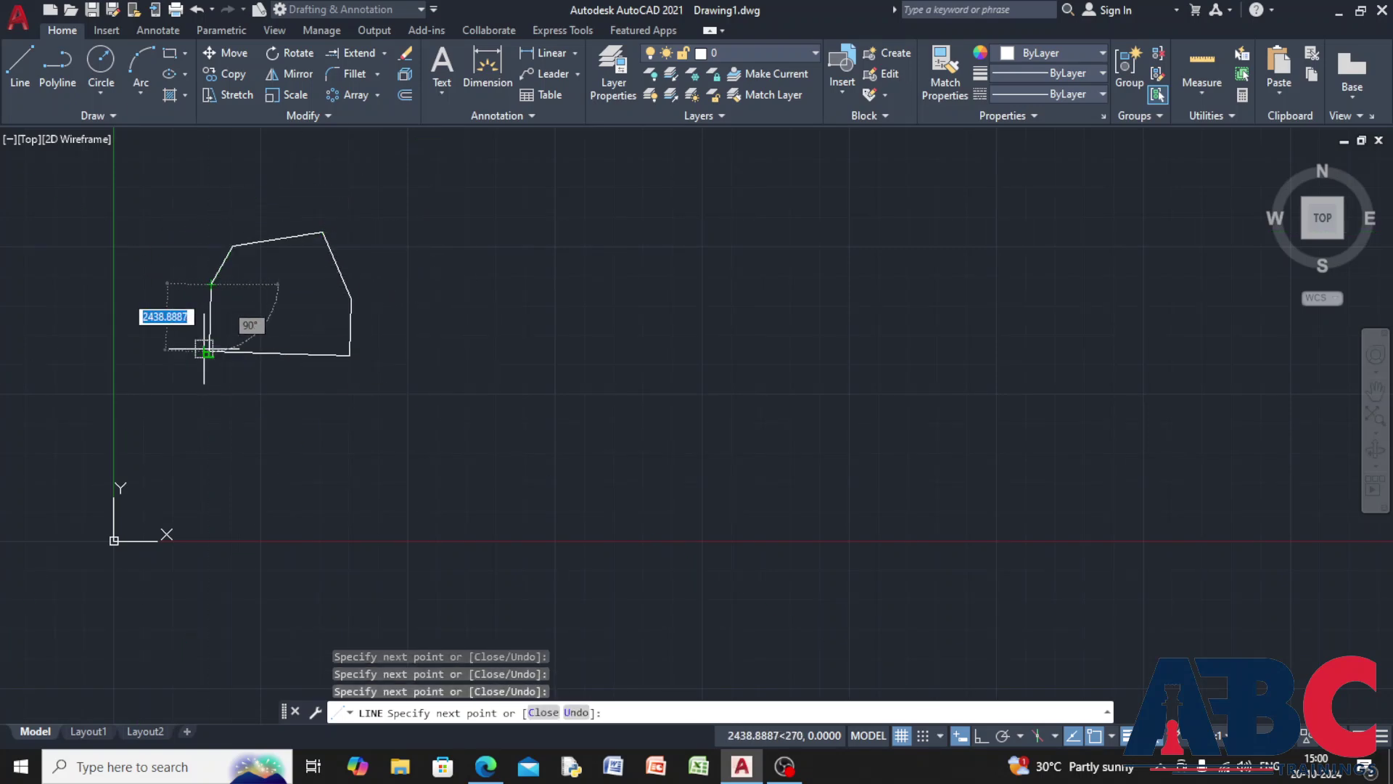
{"action": "left_click", "coordinate": [235, 394]}
{"action": "key", "text": "Return"}
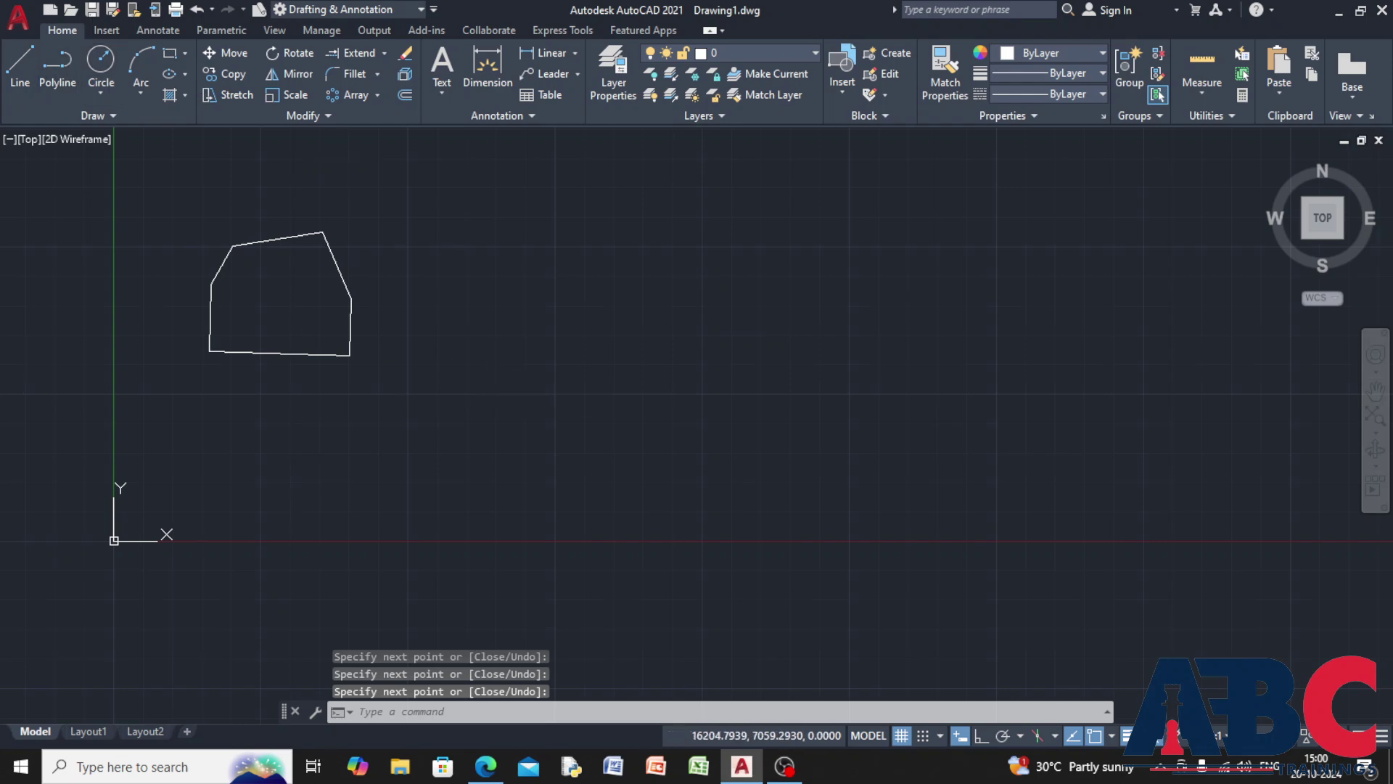
Draw a six-segment polyline outline to the right of the line shape, ending just beside its start point.
{"action": "type", "text": "pl"}
{"action": "key", "text": "Return"}
{"action": "left_click", "coordinate": [378, 280]}
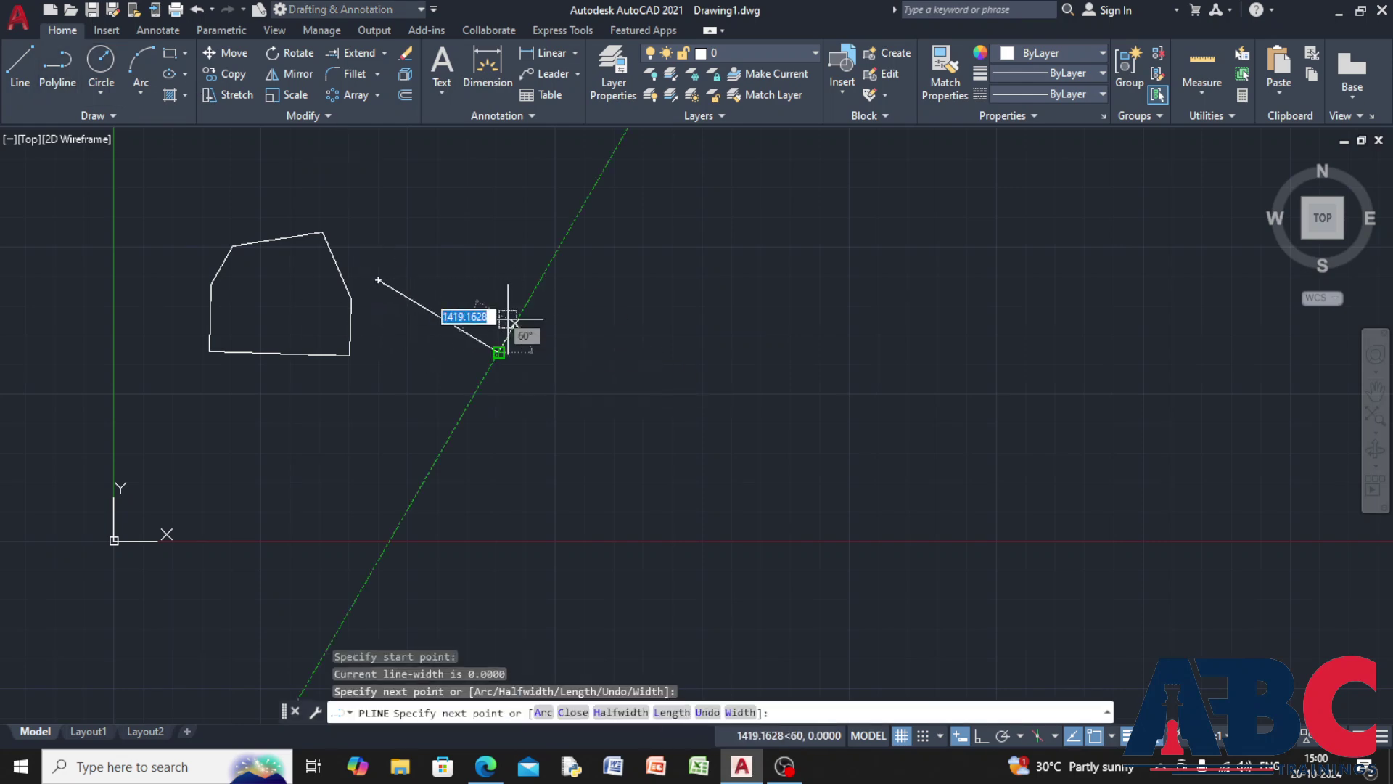
{"action": "left_click", "coordinate": [498, 352]}
{"action": "left_click", "coordinate": [510, 279]}
{"action": "left_click", "coordinate": [492, 224]}
{"action": "left_click", "coordinate": [431, 201]}
{"action": "left_click", "coordinate": [377, 232]}
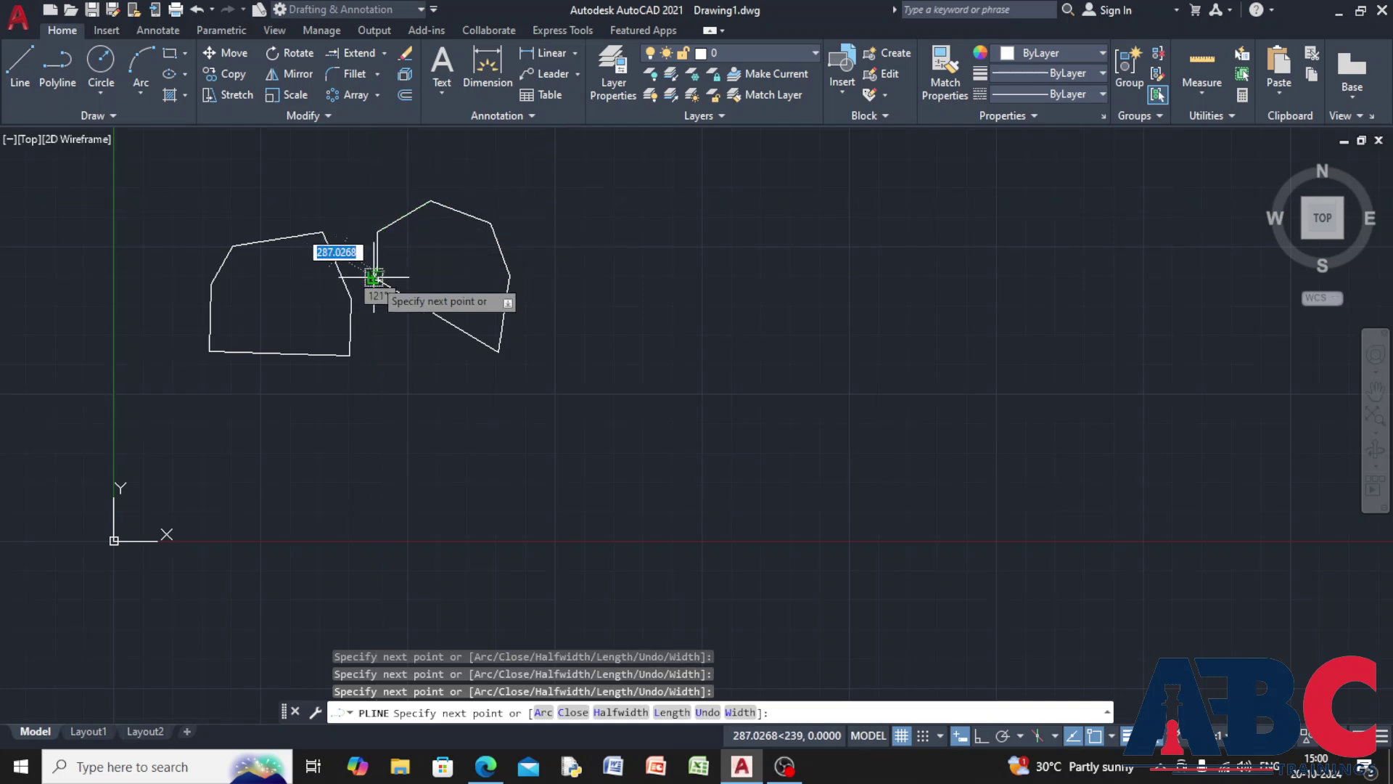
{"action": "left_click", "coordinate": [374, 277]}
{"action": "key", "text": "Escape"}
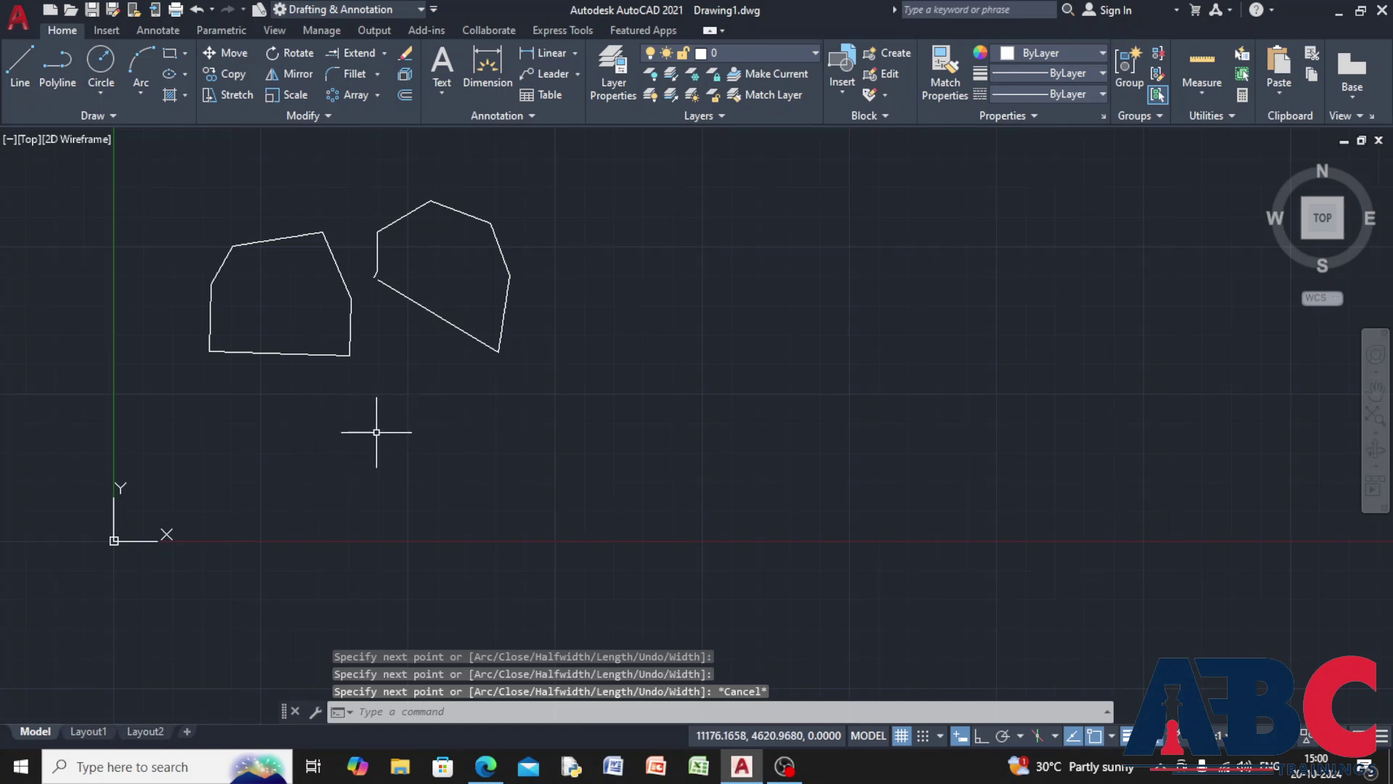
Draw a rectangular revision cloud with REVCLOUD, overlapping the lower part of the line shape and extending below both outlines.
{"action": "type", "text": "RE"}
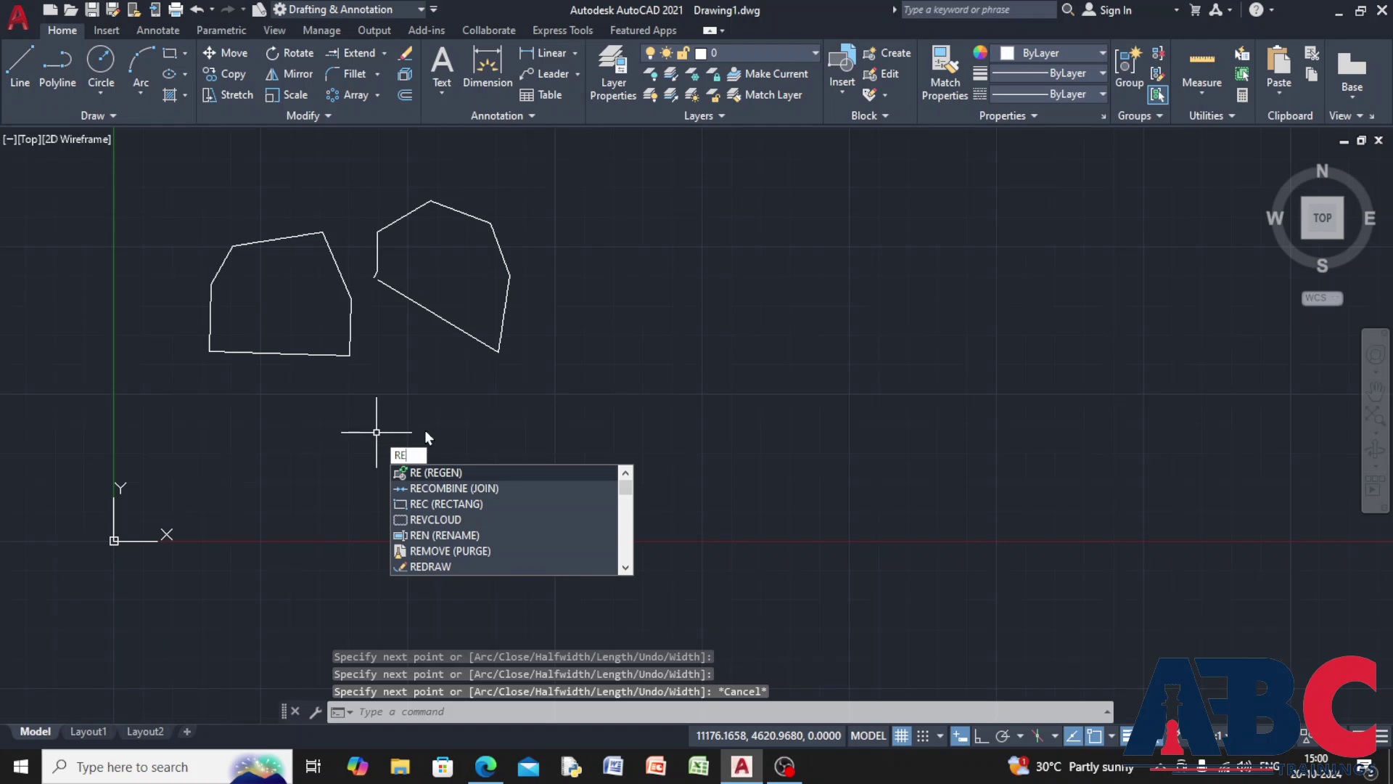
{"action": "left_click", "coordinate": [550, 522]}
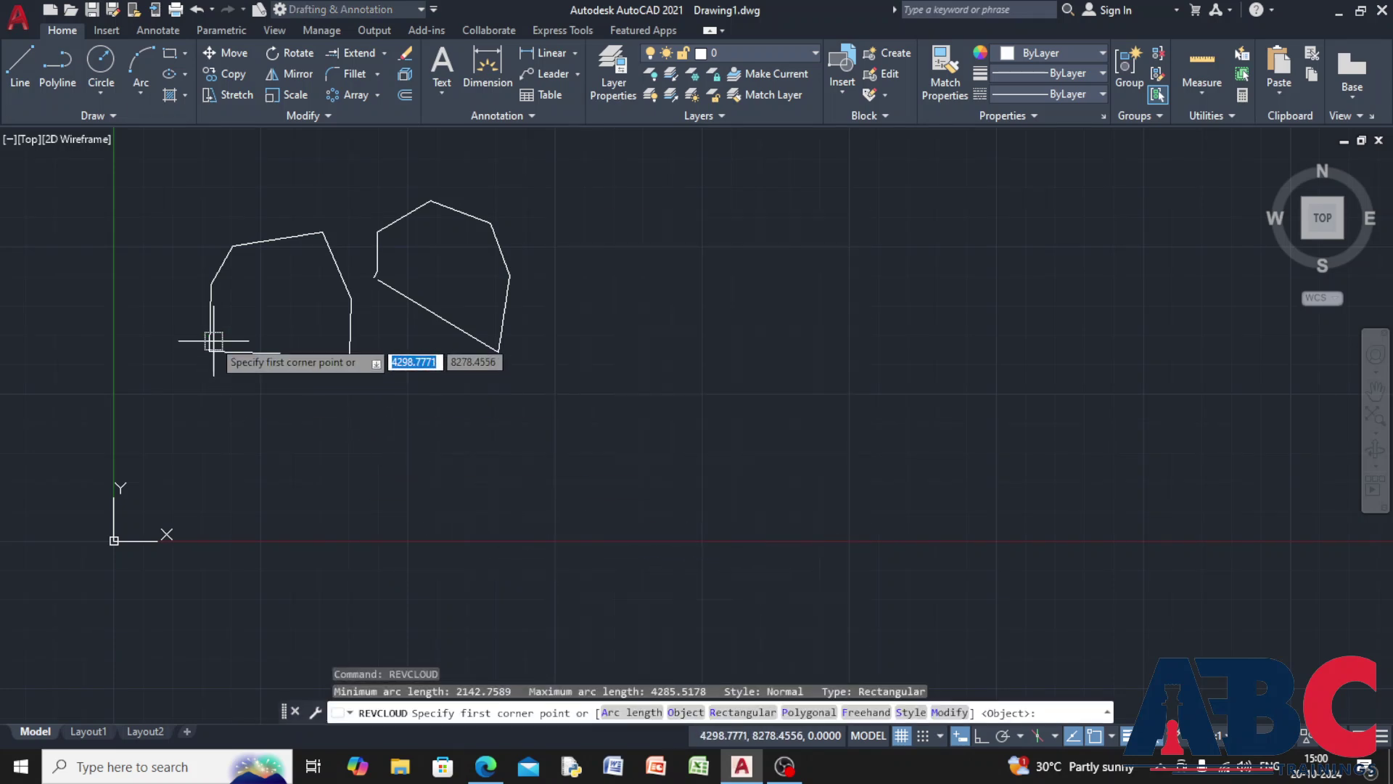
{"action": "scroll", "coordinate": [190, 348], "scroll_direction": "up", "scroll_amount": 5}
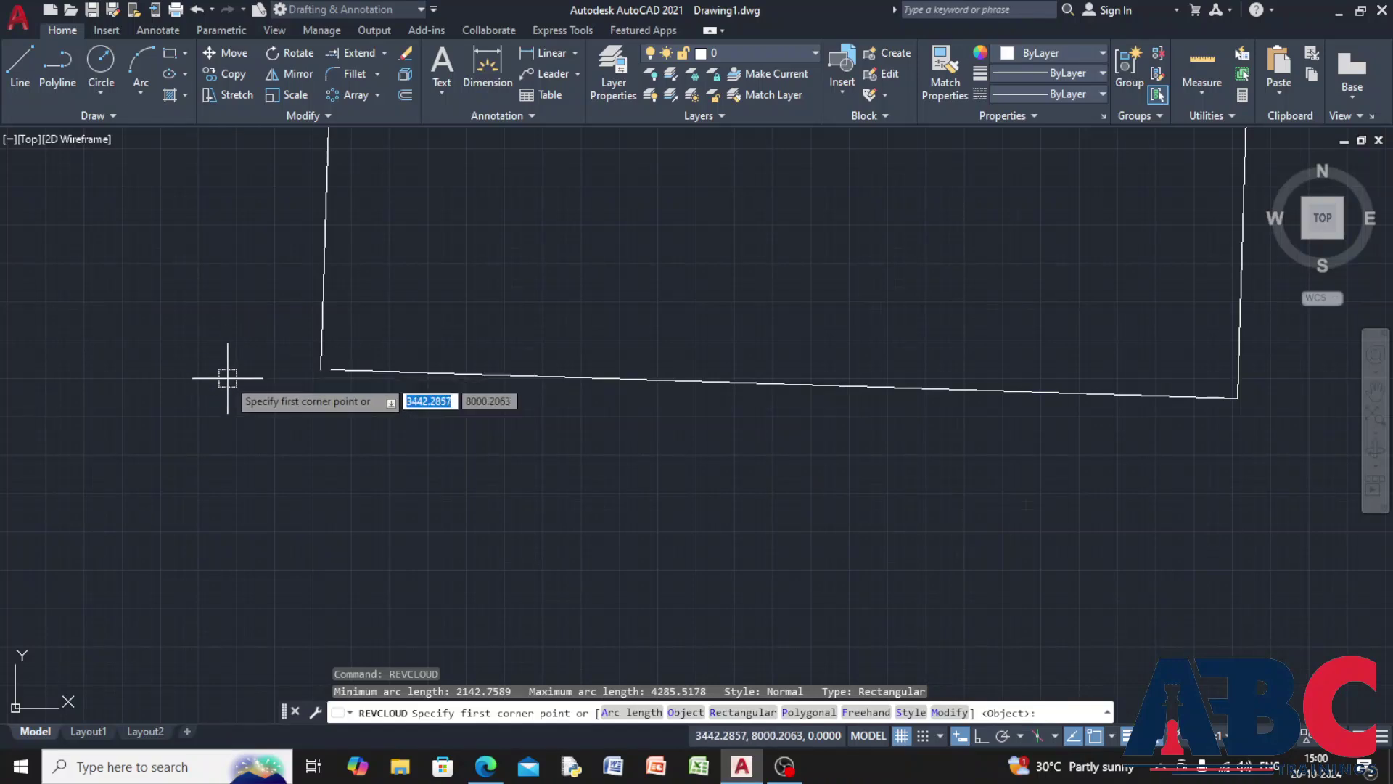
{"action": "left_click", "coordinate": [192, 256]}
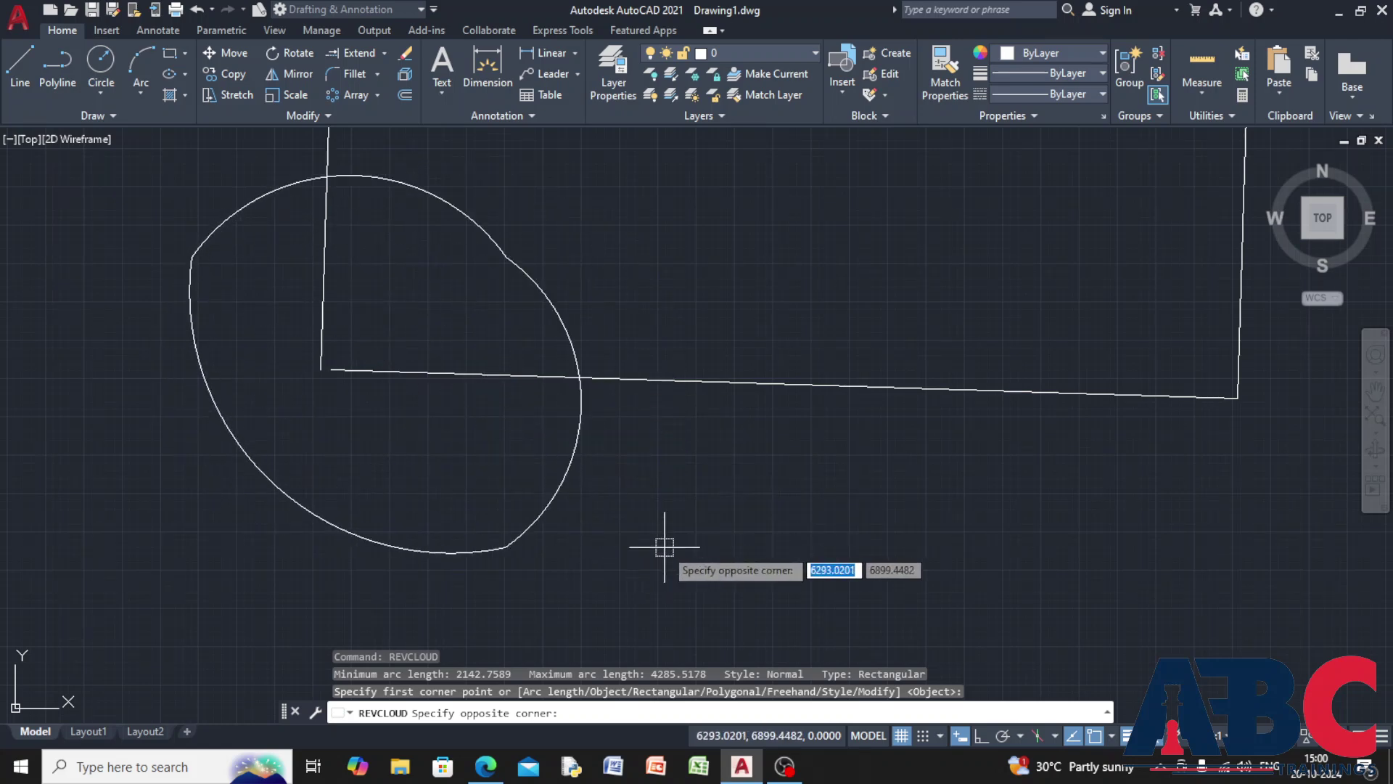
{"action": "scroll", "coordinate": [696, 497], "scroll_direction": "down", "scroll_amount": 6}
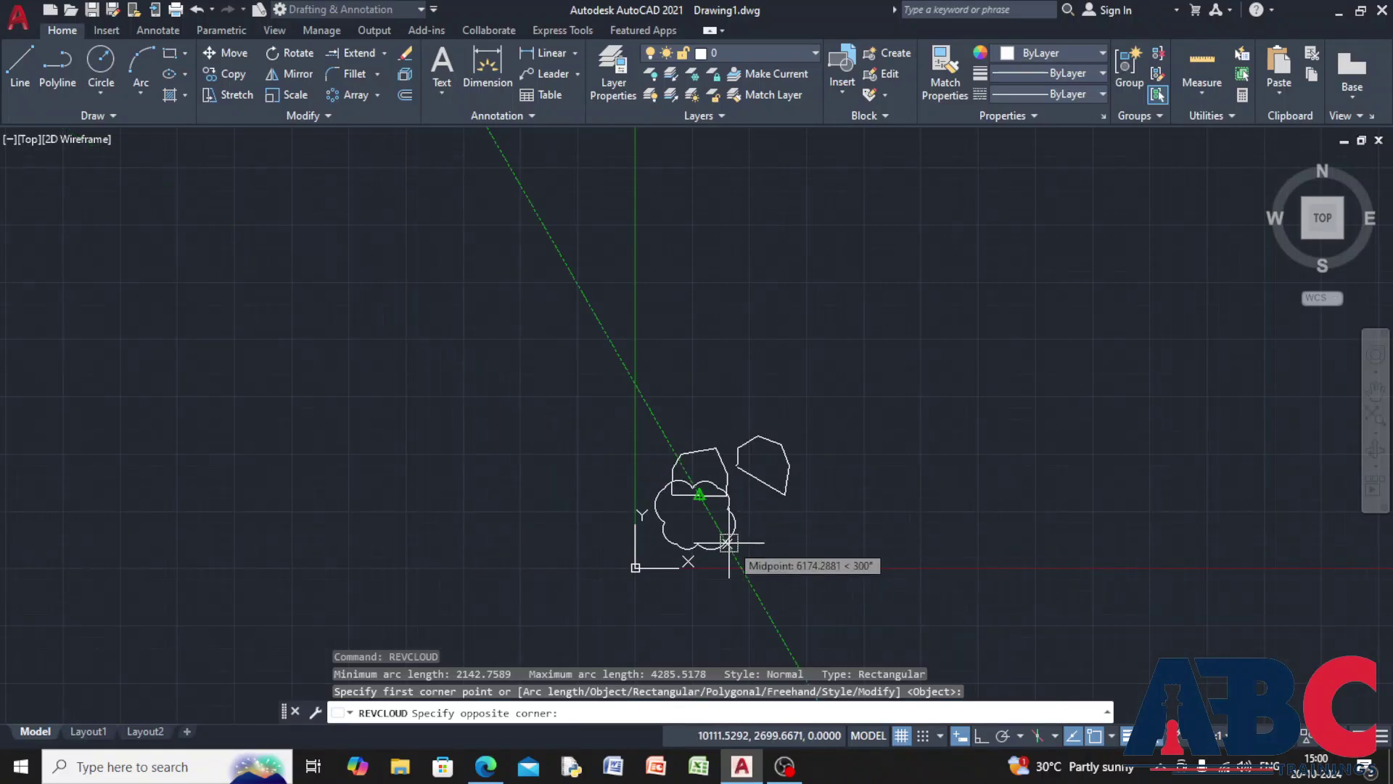
{"action": "scroll", "coordinate": [731, 541], "scroll_direction": "up", "scroll_amount": 3}
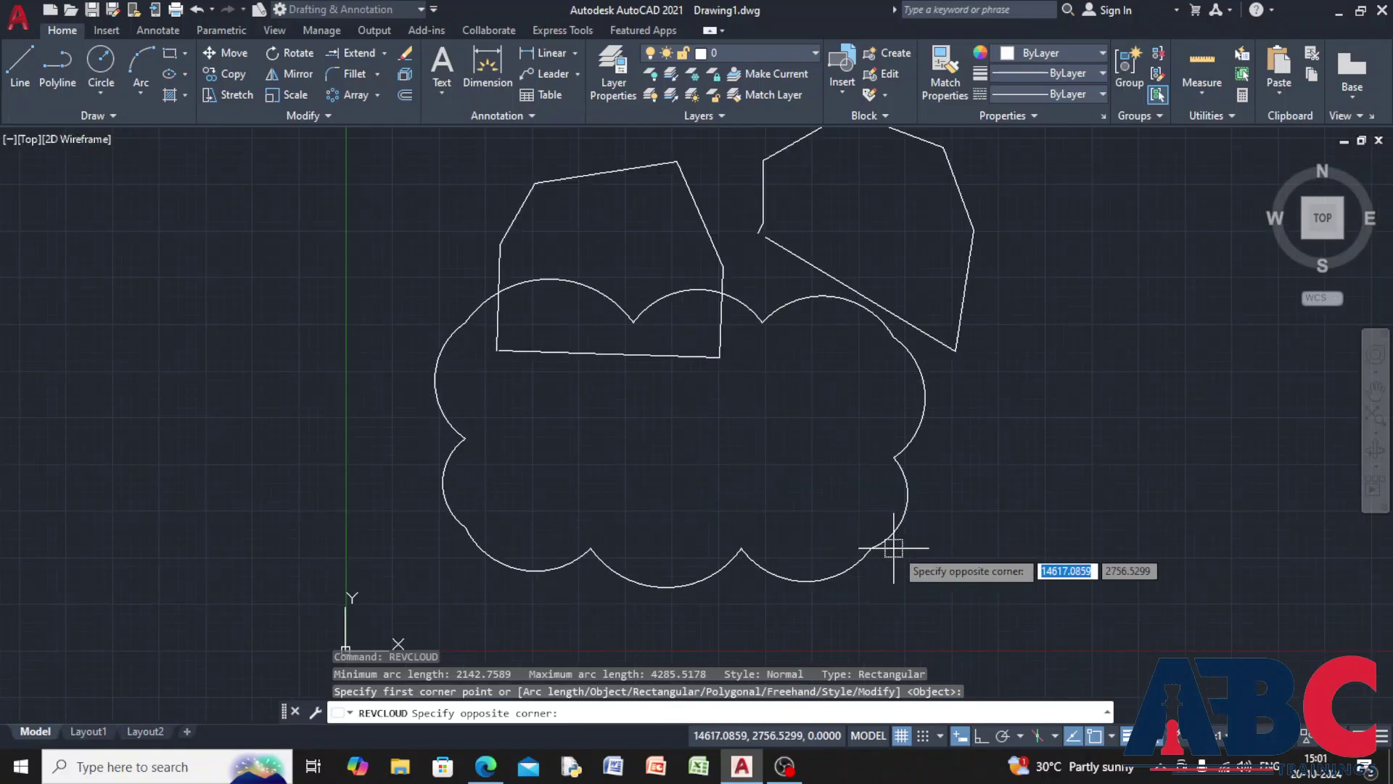
{"action": "left_click", "coordinate": [886, 544]}
{"action": "scroll", "coordinate": [1197, 551], "scroll_direction": "down", "scroll_amount": 4}
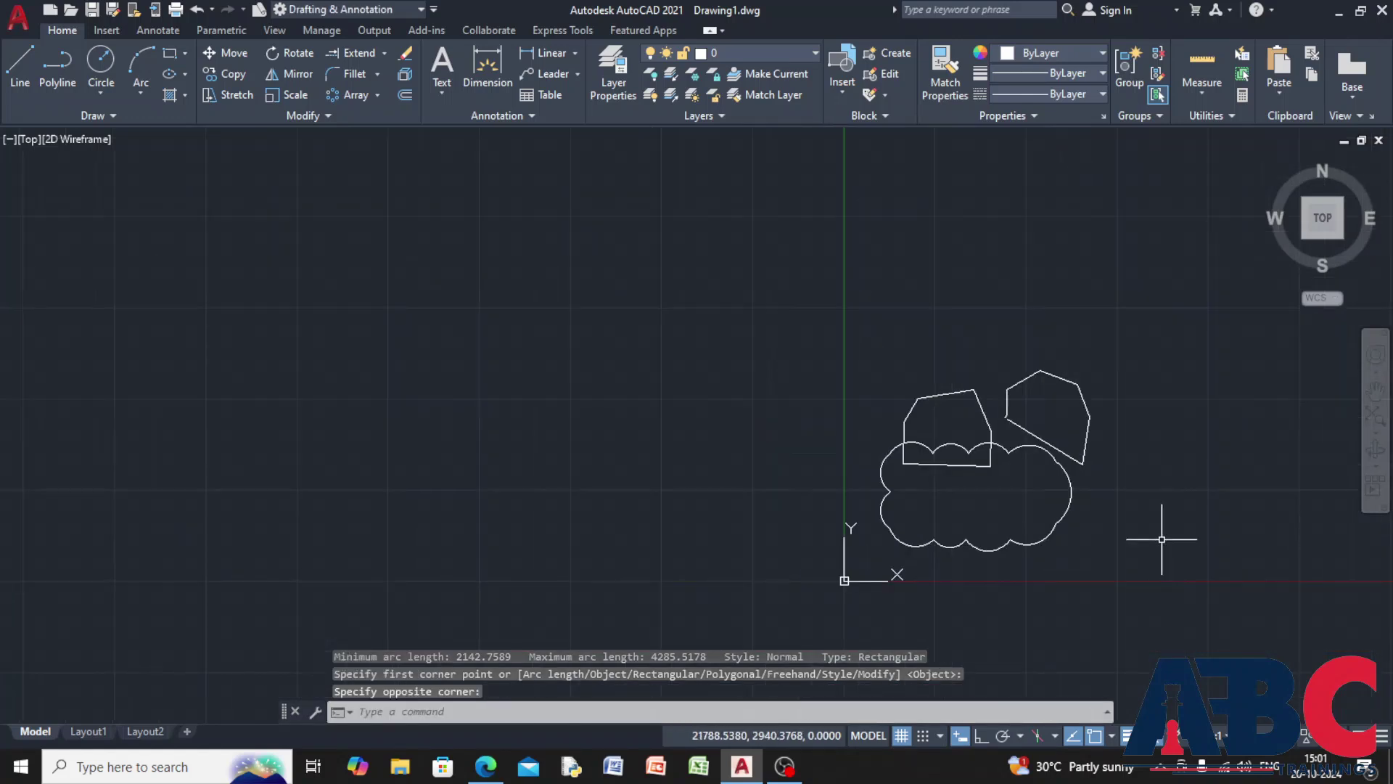
{"action": "middle_click_drag", "start_coordinate": [1159, 537], "coordinate": [753, 481]}
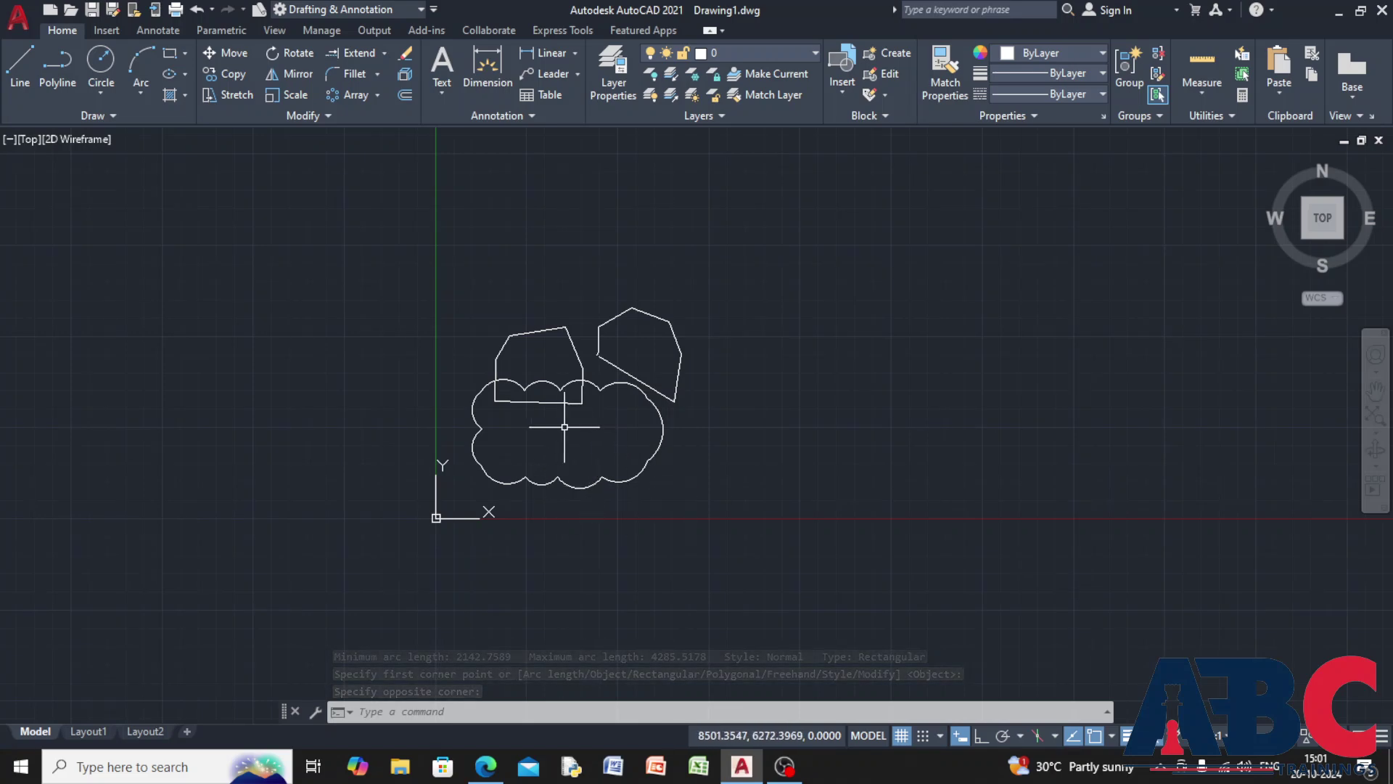
Add a multiline text reading "Complete" inside the revision cloud, keeping the 2.5 text height.
{"action": "left_click", "coordinate": [444, 66]}
{"action": "scroll", "coordinate": [561, 464], "scroll_direction": "up", "scroll_amount": 5}
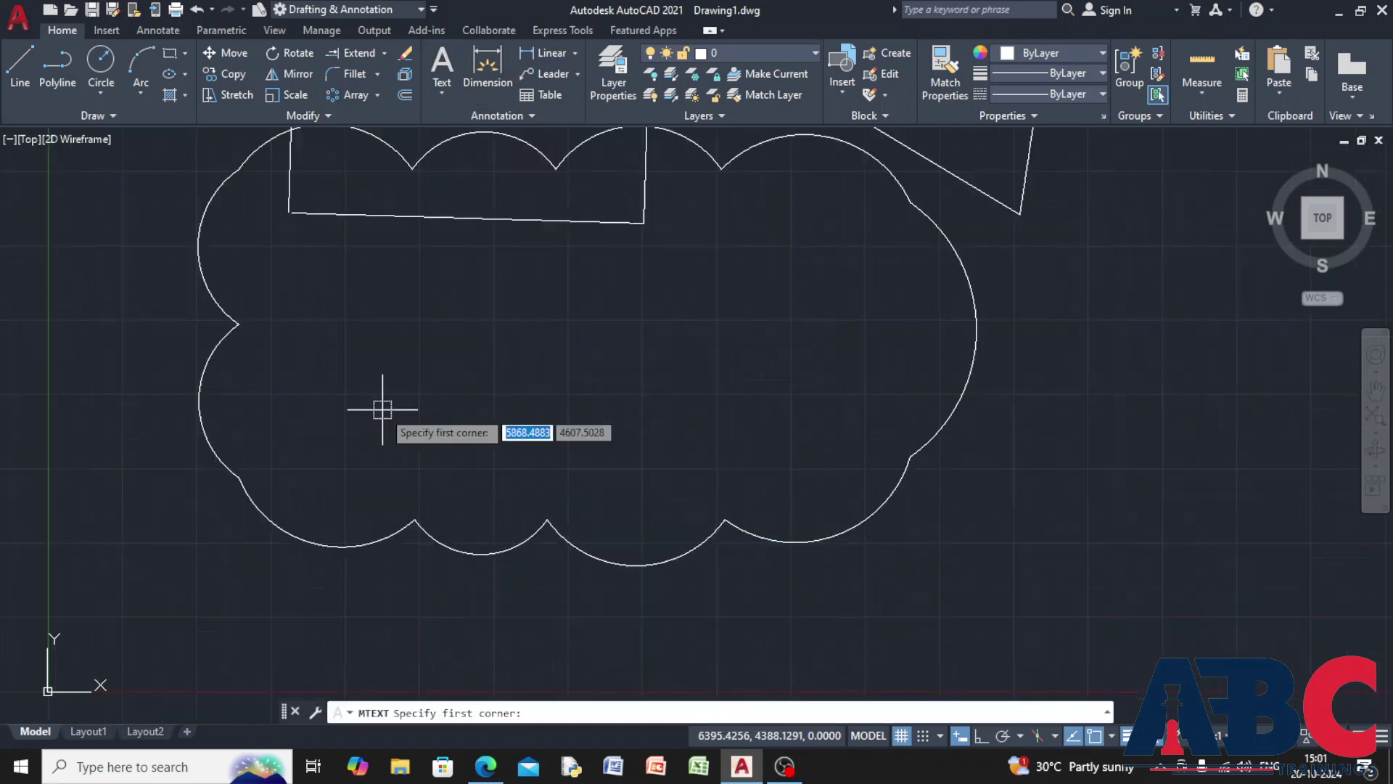
{"action": "left_click", "coordinate": [361, 367]}
{"action": "left_click", "coordinate": [583, 424]}
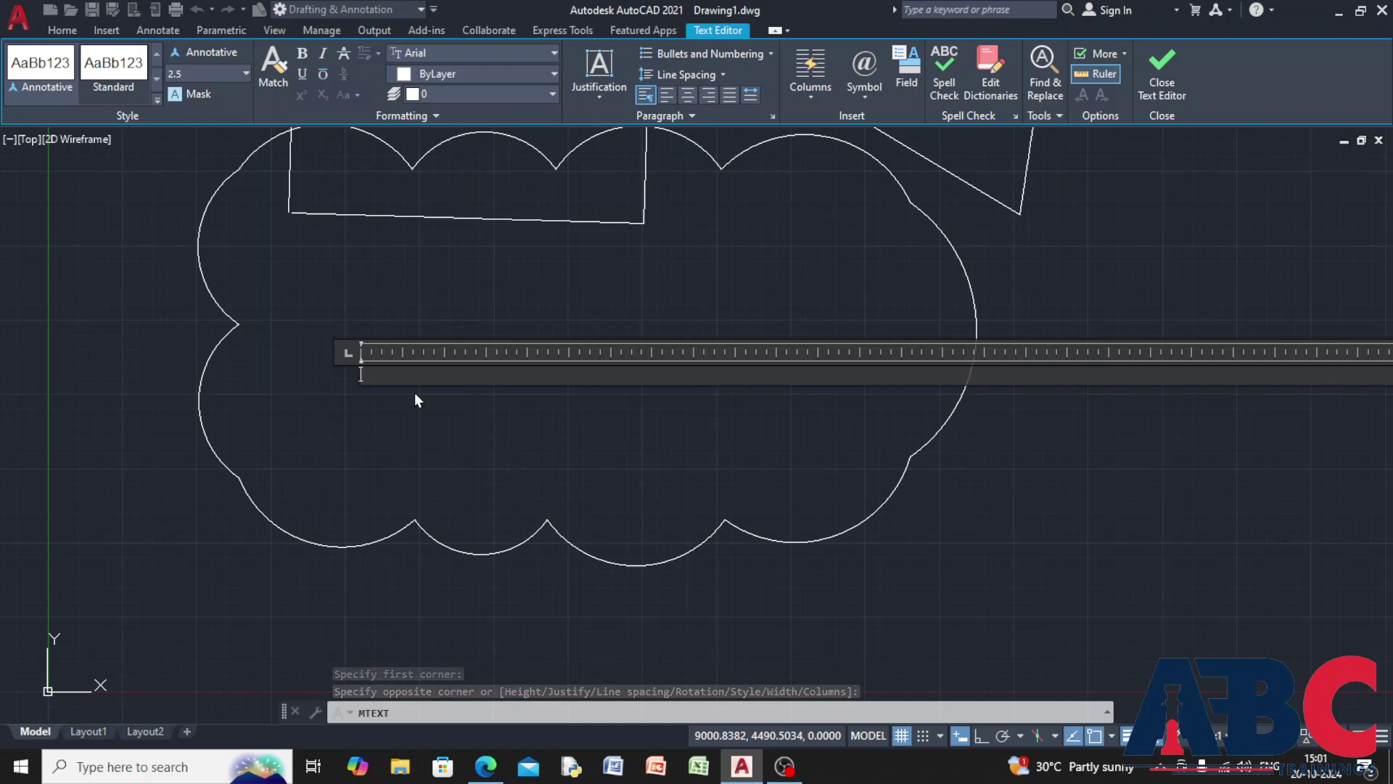
{"action": "type", "text": "co"}
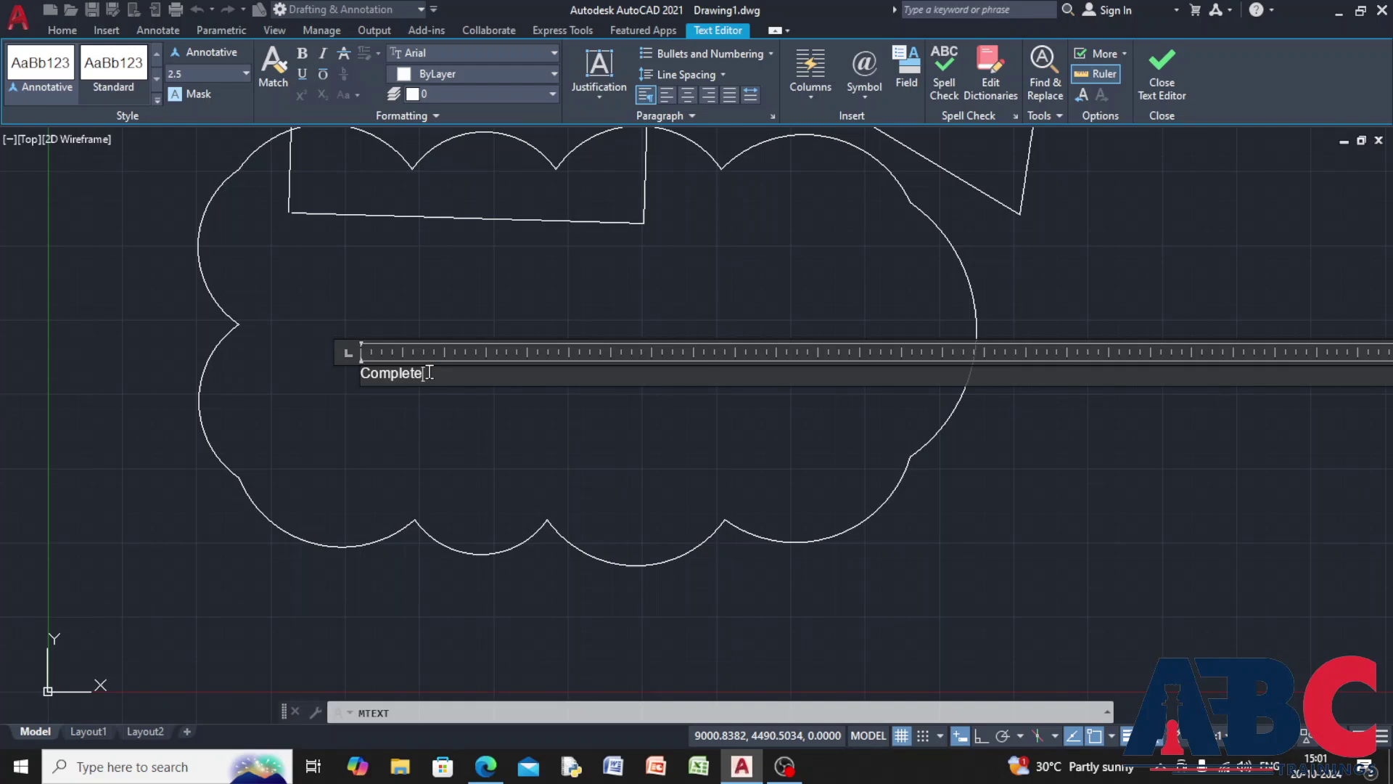
{"action": "left_click", "coordinate": [278, 293]}
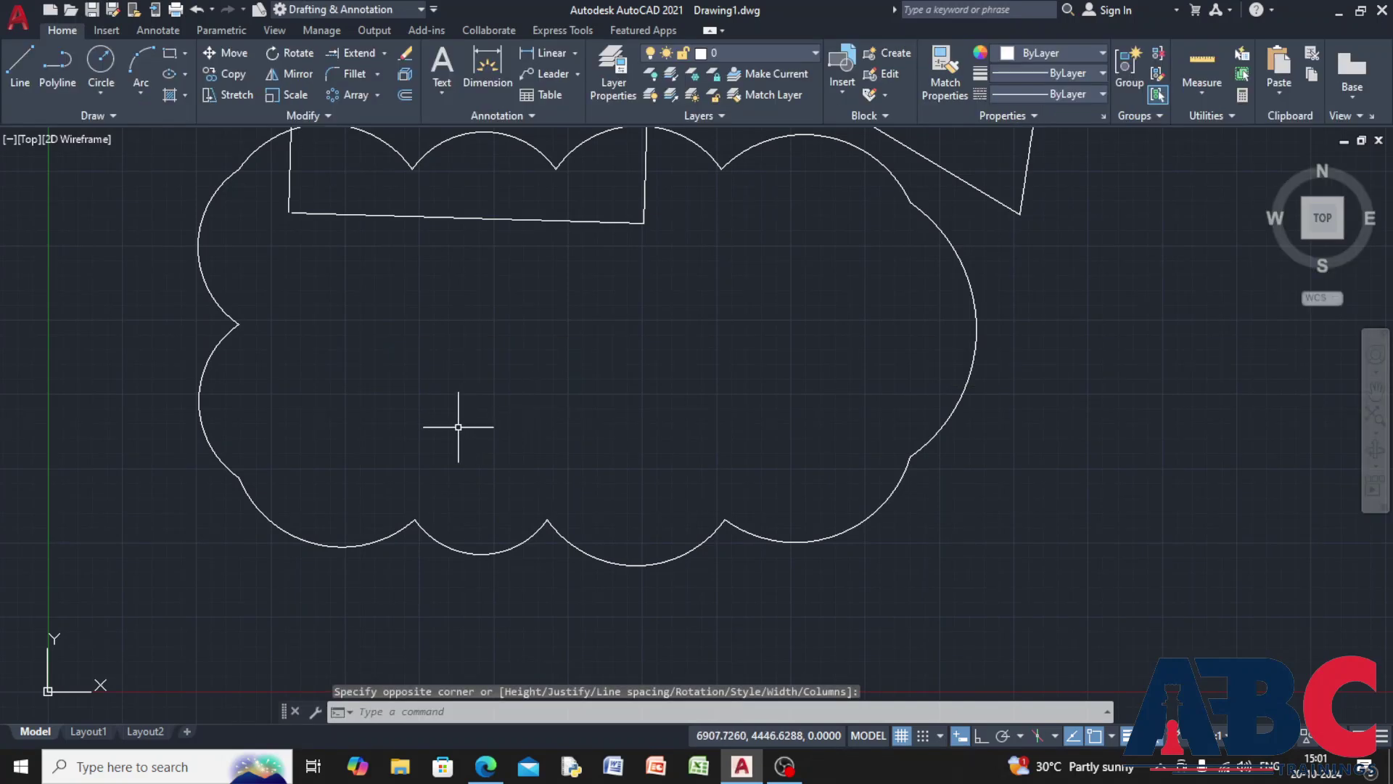
Start a second multiline text inside the revision cloud and enter "Complete it".
{"action": "scroll", "coordinate": [458, 427], "scroll_direction": "down", "scroll_amount": 6}
{"action": "scroll", "coordinate": [466, 423], "scroll_direction": "up", "scroll_amount": 3}
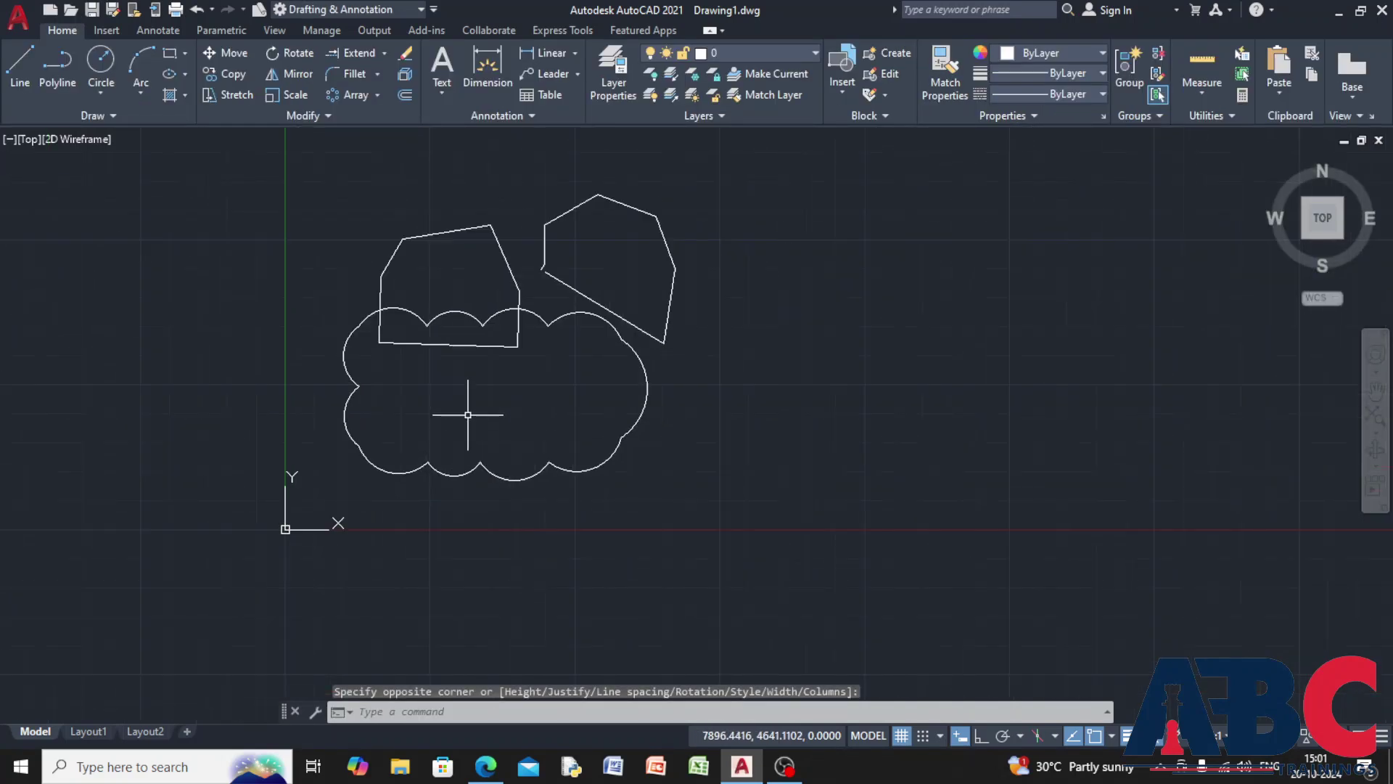
{"action": "left_click", "coordinate": [441, 64]}
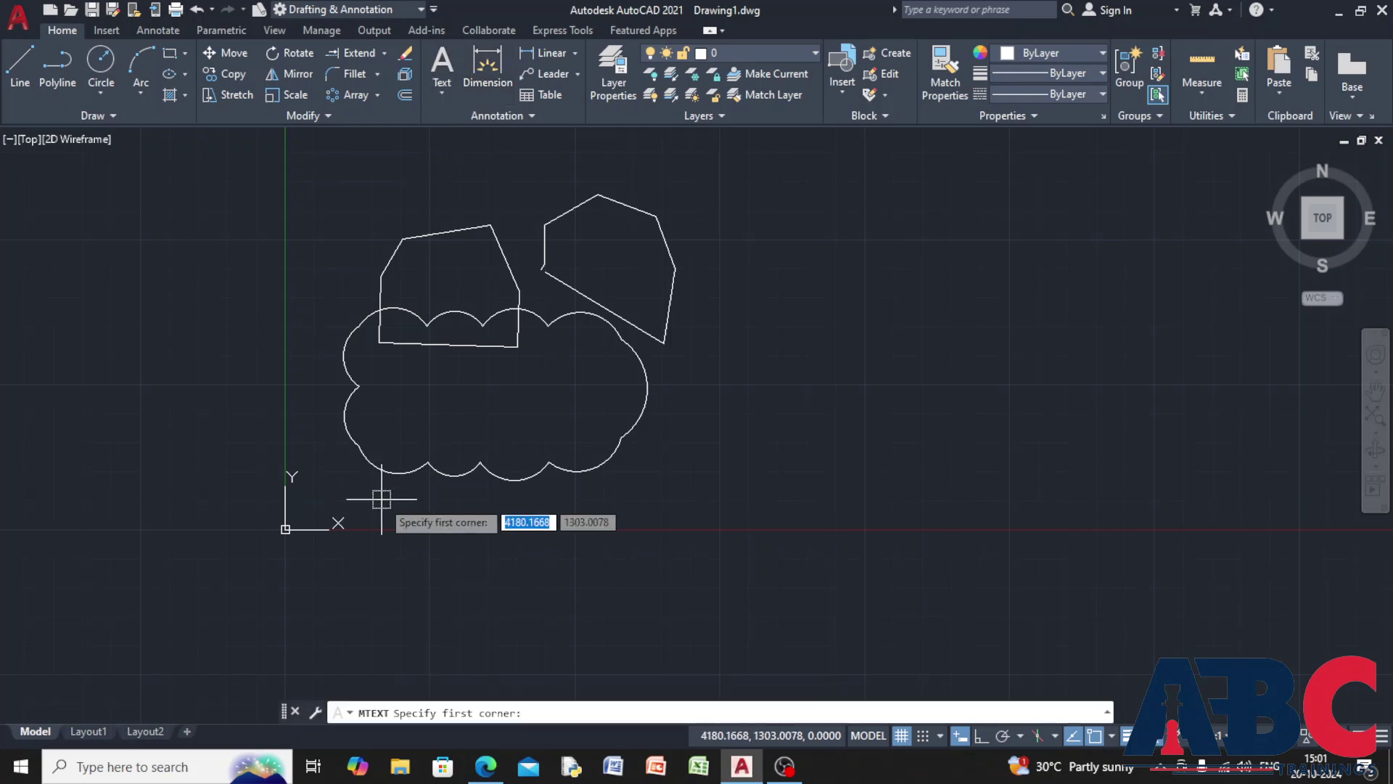
{"action": "left_click", "coordinate": [387, 386]}
{"action": "left_click", "coordinate": [563, 414]}
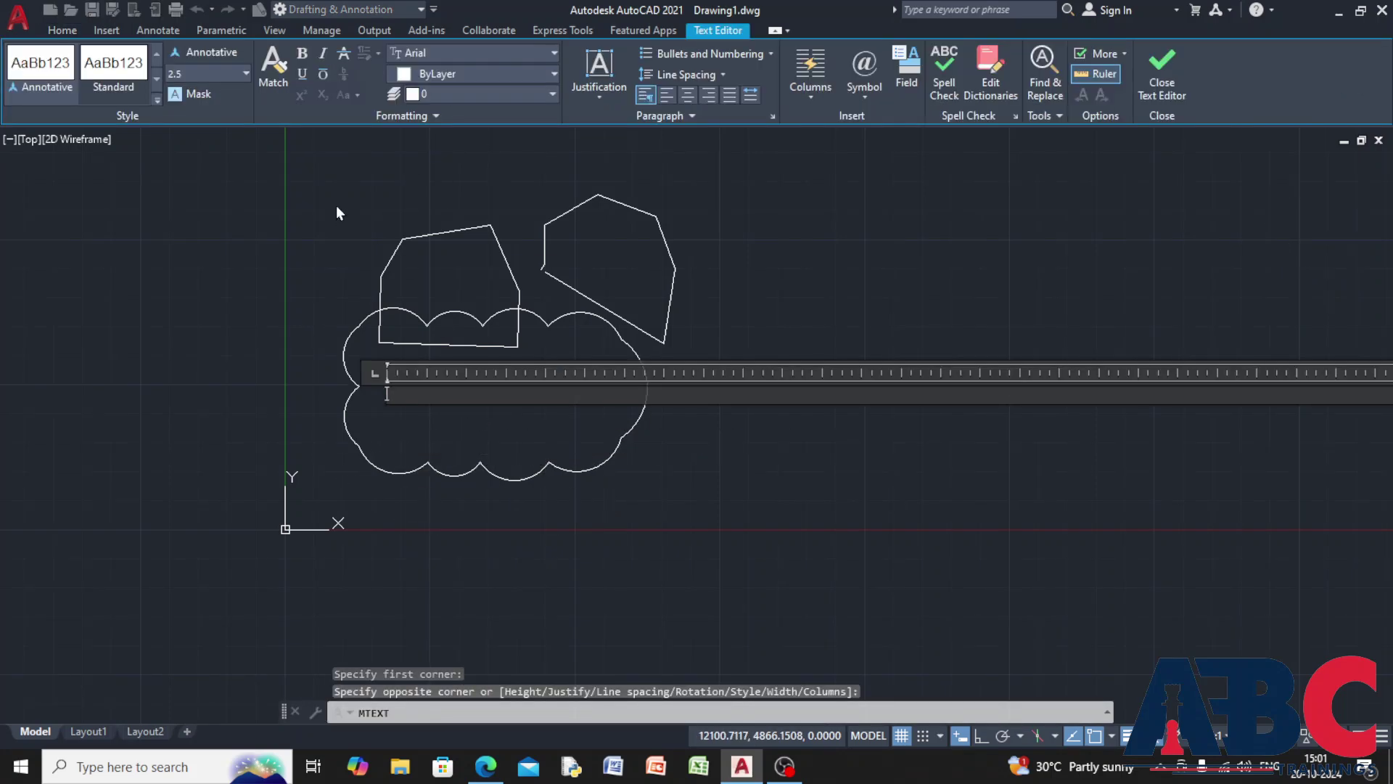
{"action": "left_click", "coordinate": [242, 74]}
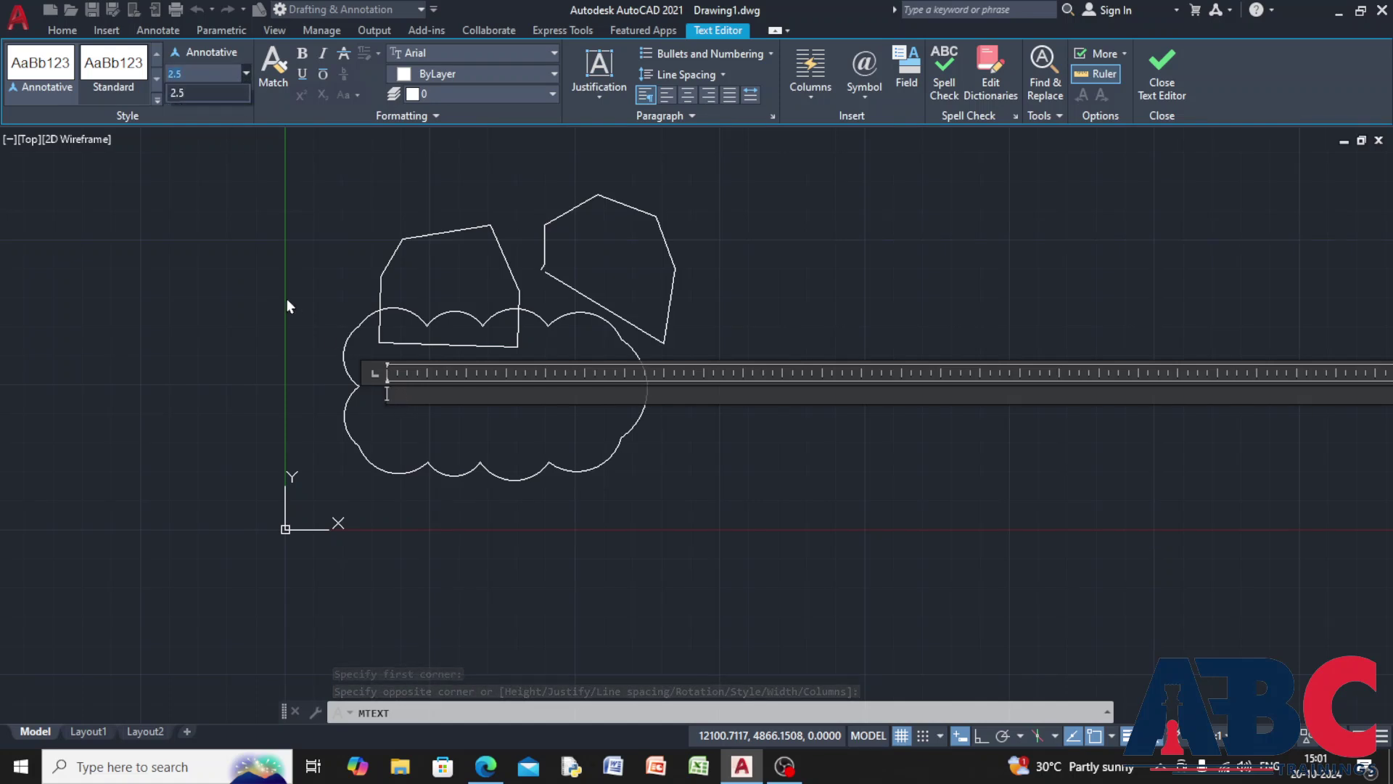
{"action": "left_click", "coordinate": [407, 395]}
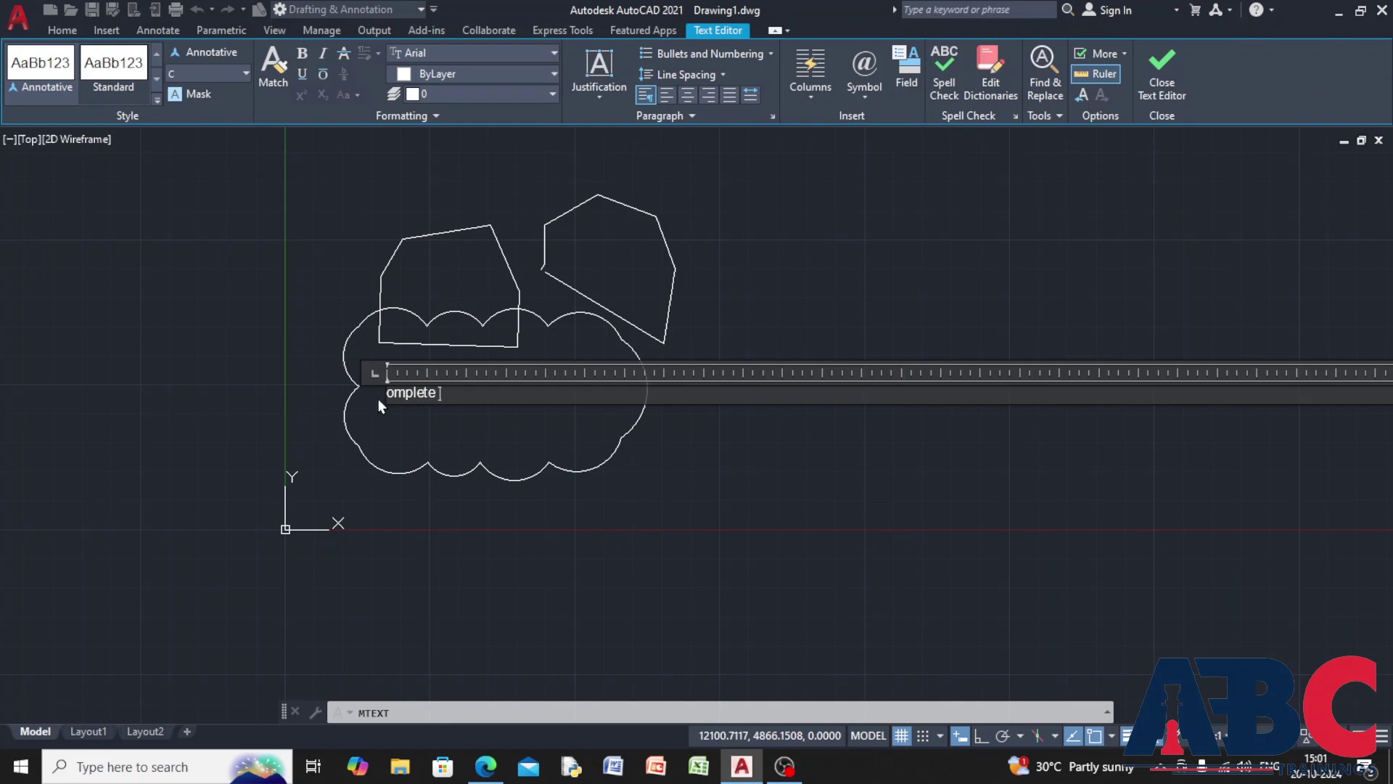
{"action": "type", "text": "C"}
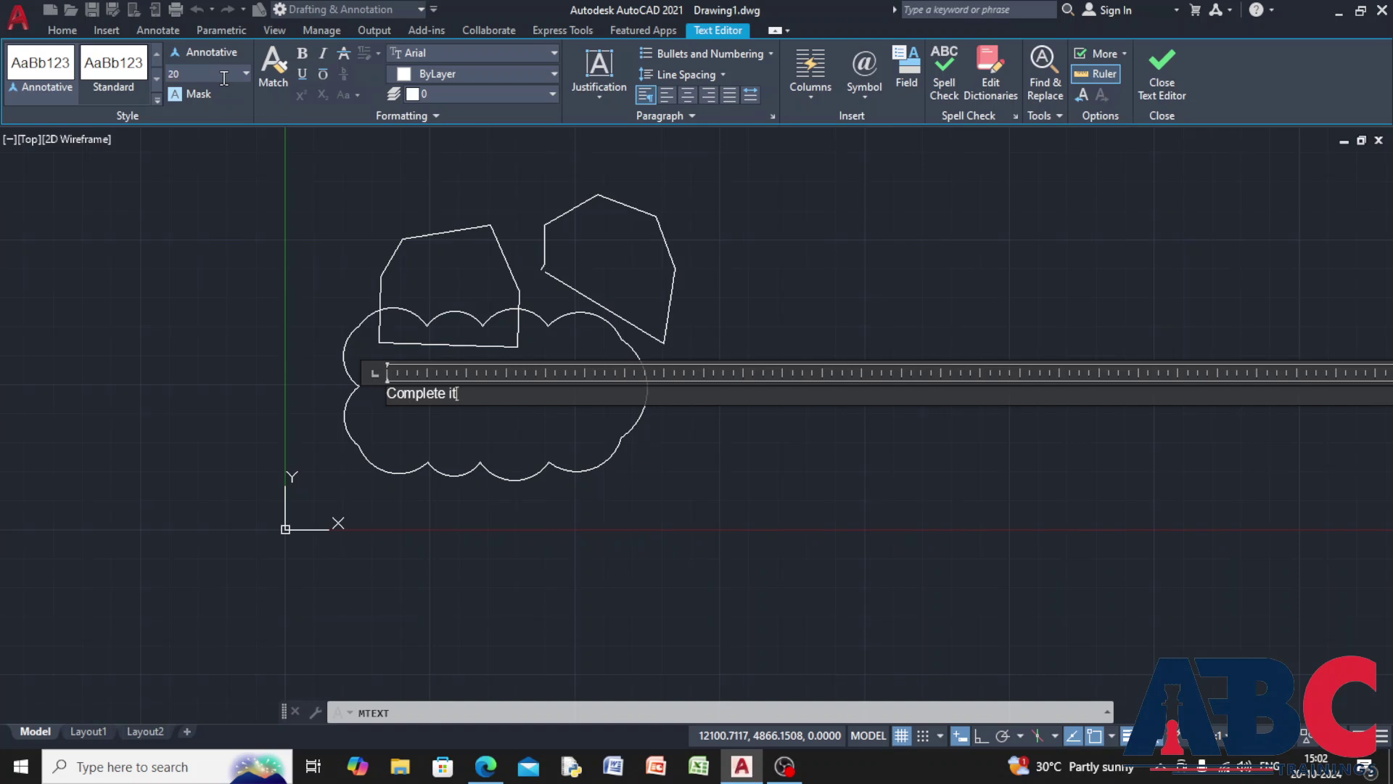
Set the height of the "Complete it" text to 20 and finish editing it.
{"action": "key", "text": "Return"}
{"action": "key", "text": "Return"}
{"action": "key", "text": "Return"}
{"action": "key", "text": "Return"}
{"action": "key", "text": "Return"}
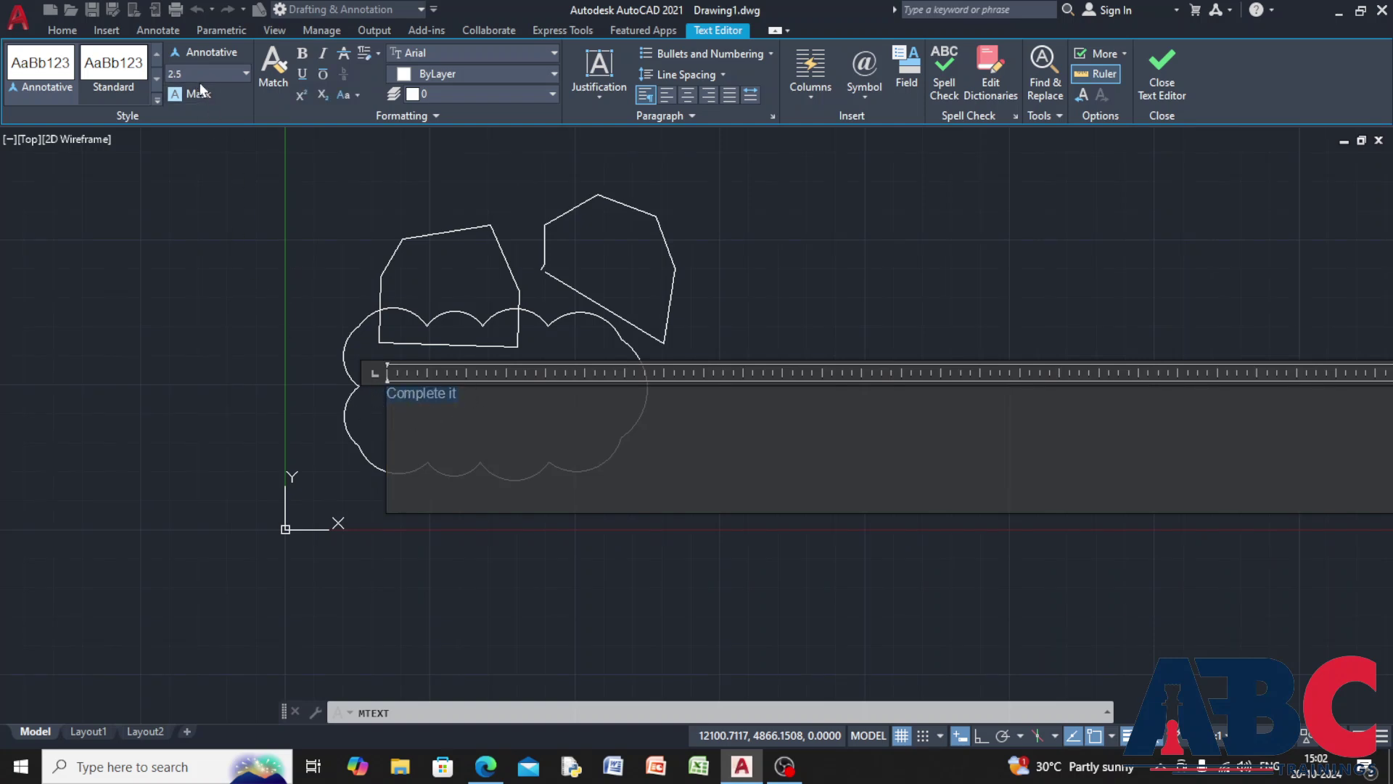
{"action": "type", "text": "20"}
{"action": "key", "text": "Return"}
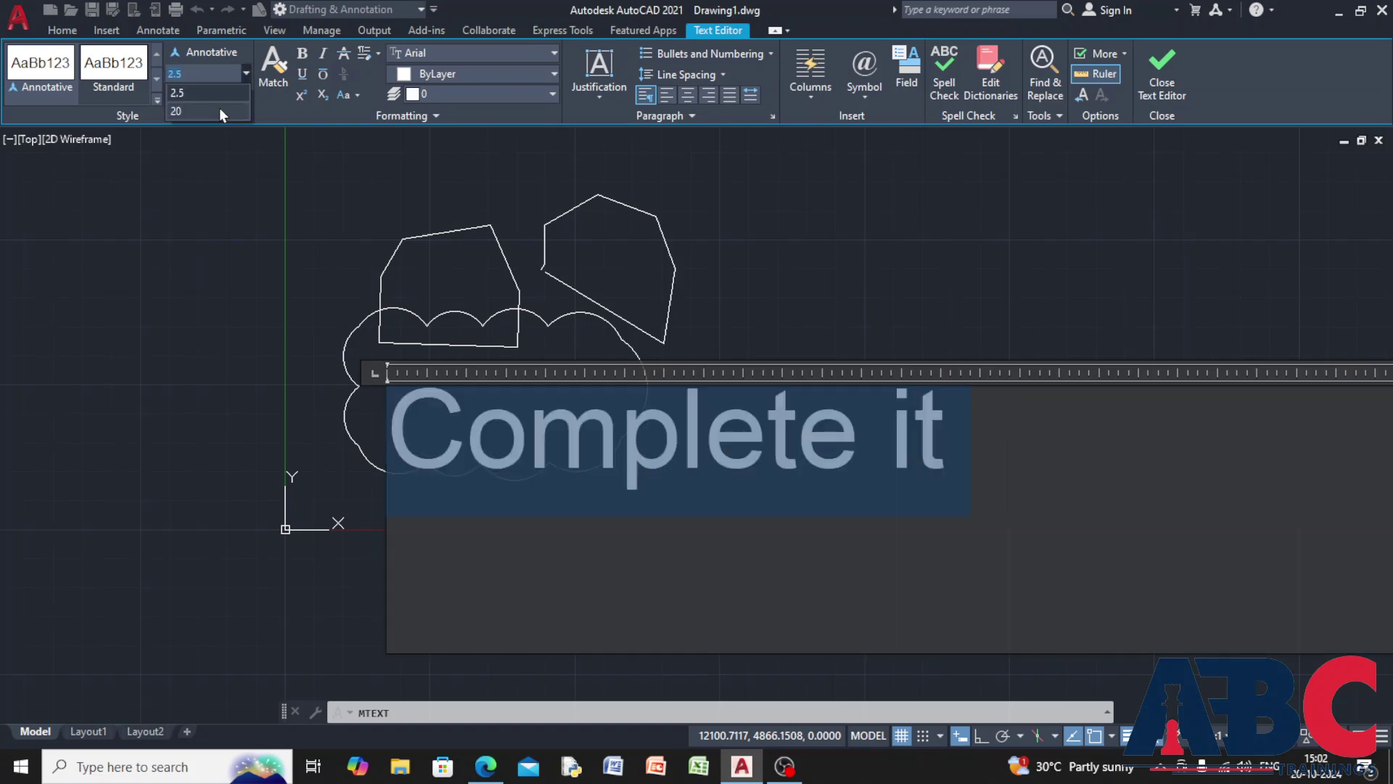
{"action": "left_click", "coordinate": [362, 351]}
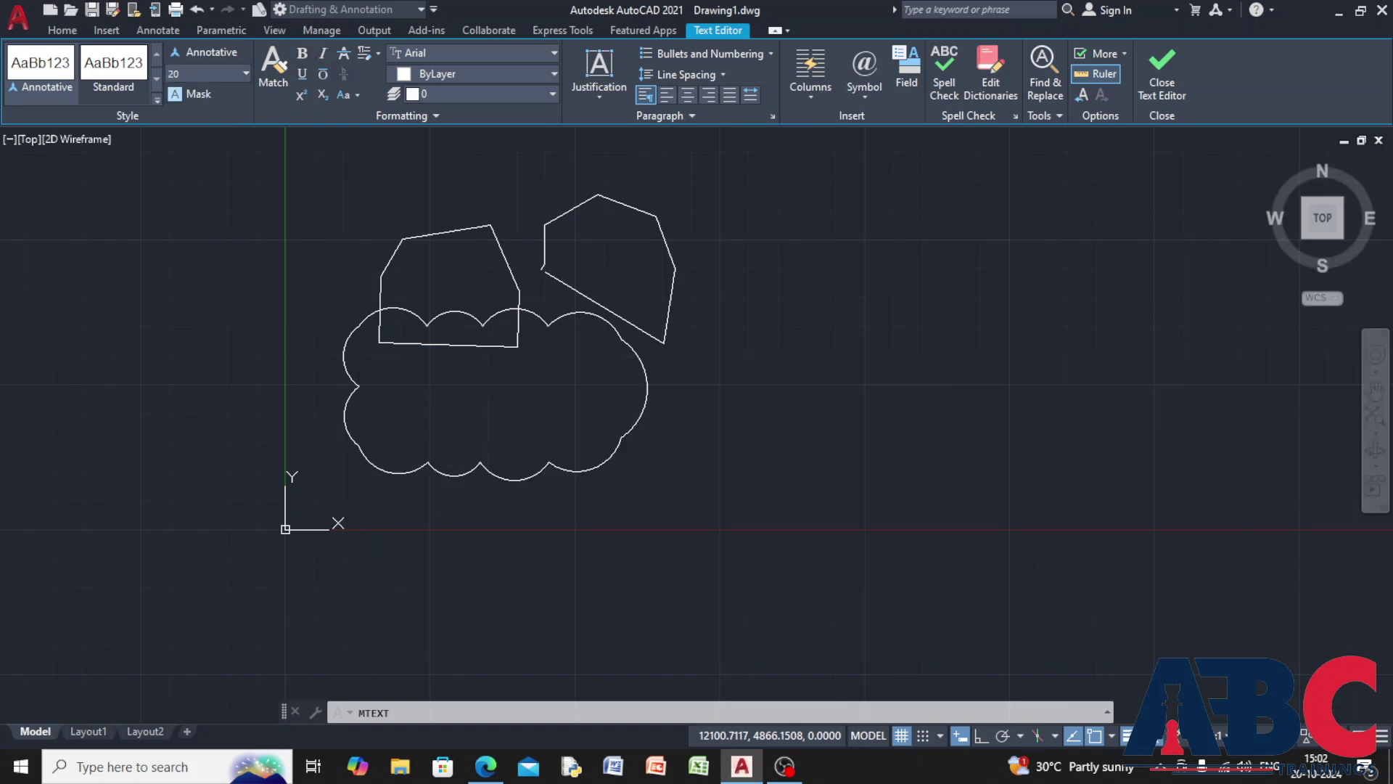
Reopen the "Complete it" text for editing, select all of it and set its height to 100.
{"action": "scroll", "coordinate": [401, 386], "scroll_direction": "up", "scroll_amount": 4}
{"action": "scroll", "coordinate": [400, 386], "scroll_direction": "up", "scroll_amount": 5}
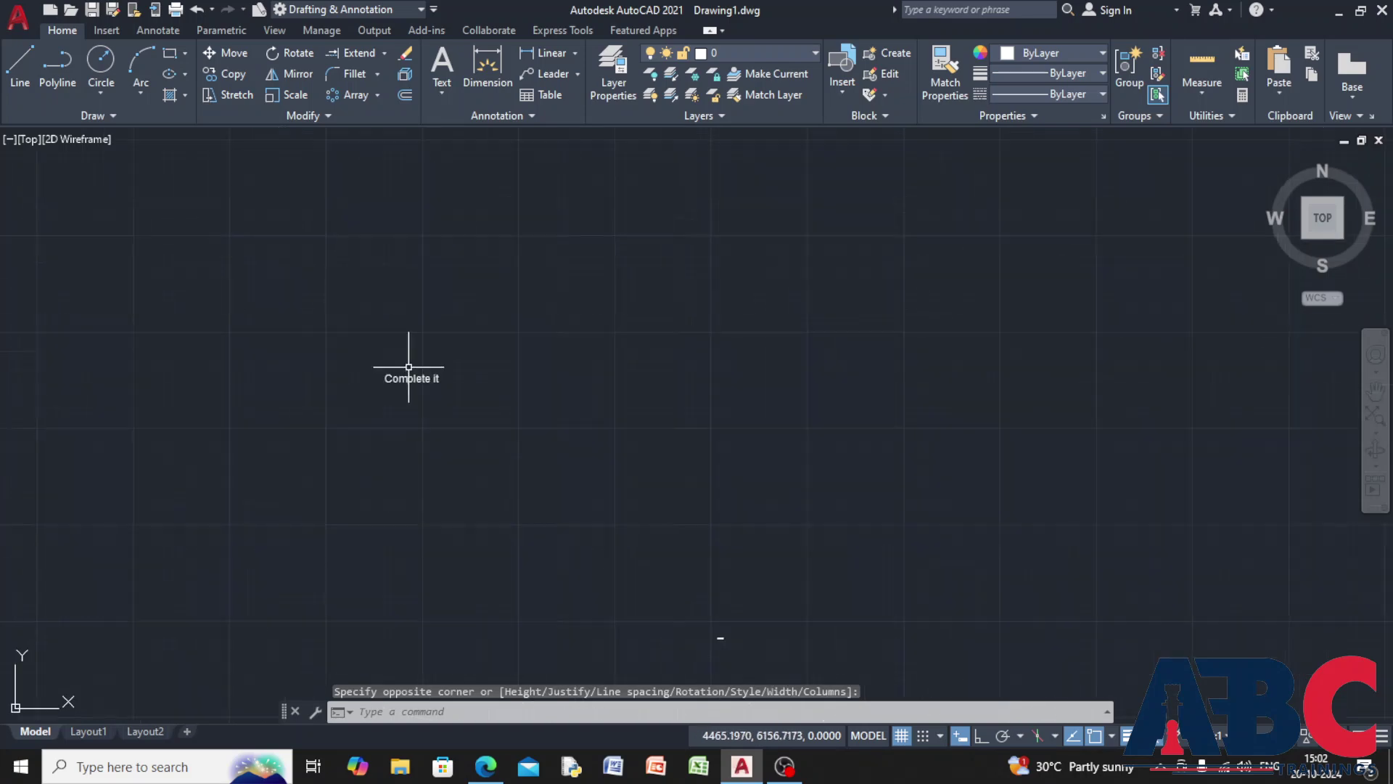
{"action": "scroll", "coordinate": [397, 384], "scroll_direction": "down", "scroll_amount": 4}
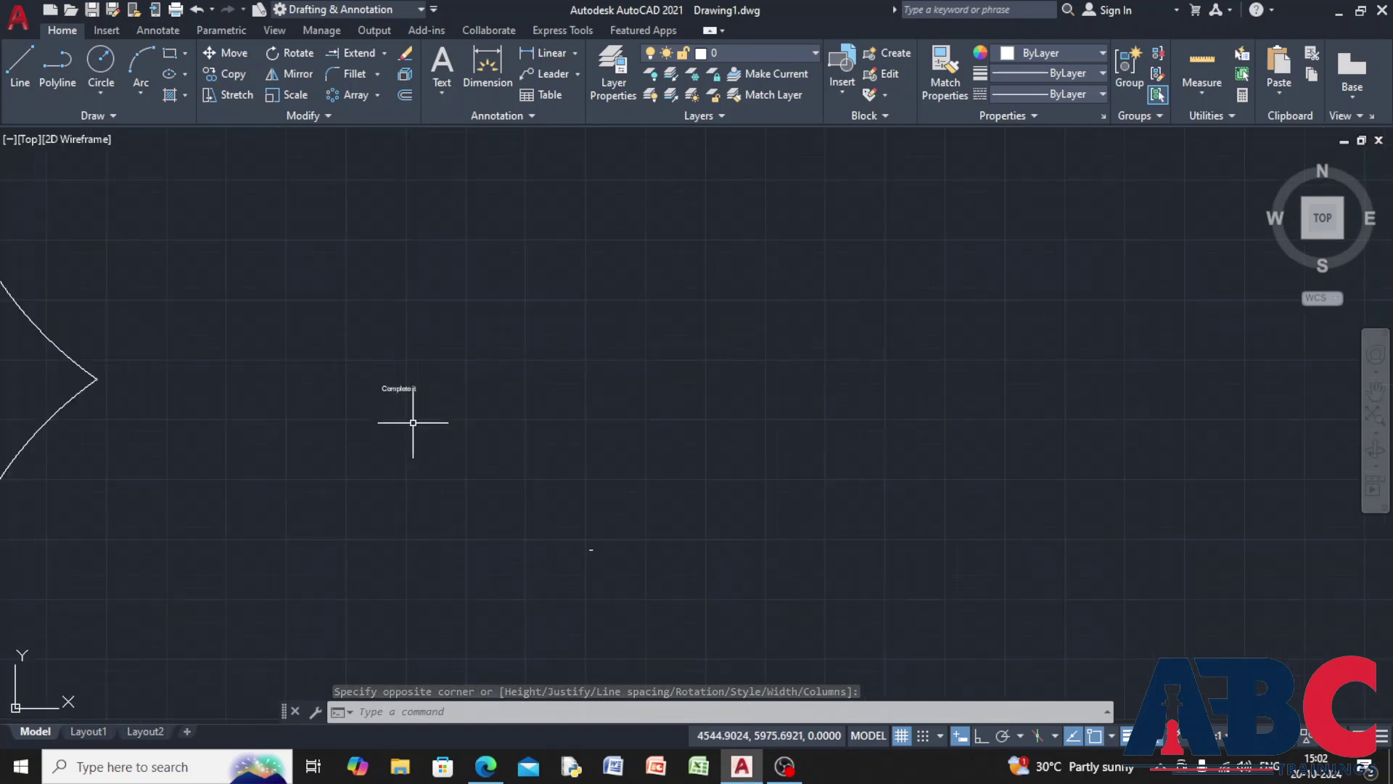
{"action": "double_click", "coordinate": [396, 386]}
{"action": "left_click_drag", "start_coordinate": [451, 392], "coordinate": [341, 392]}
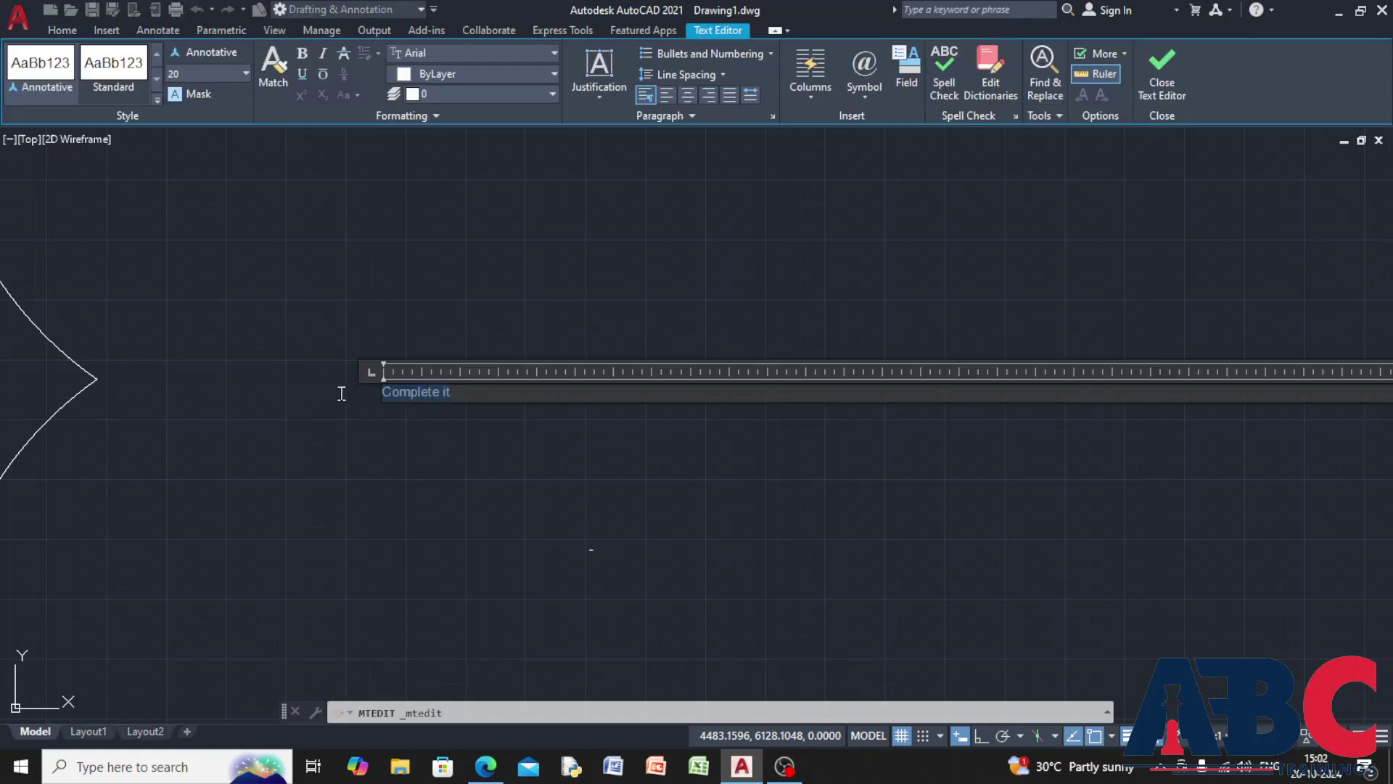
{"action": "left_click", "coordinate": [87, 83]}
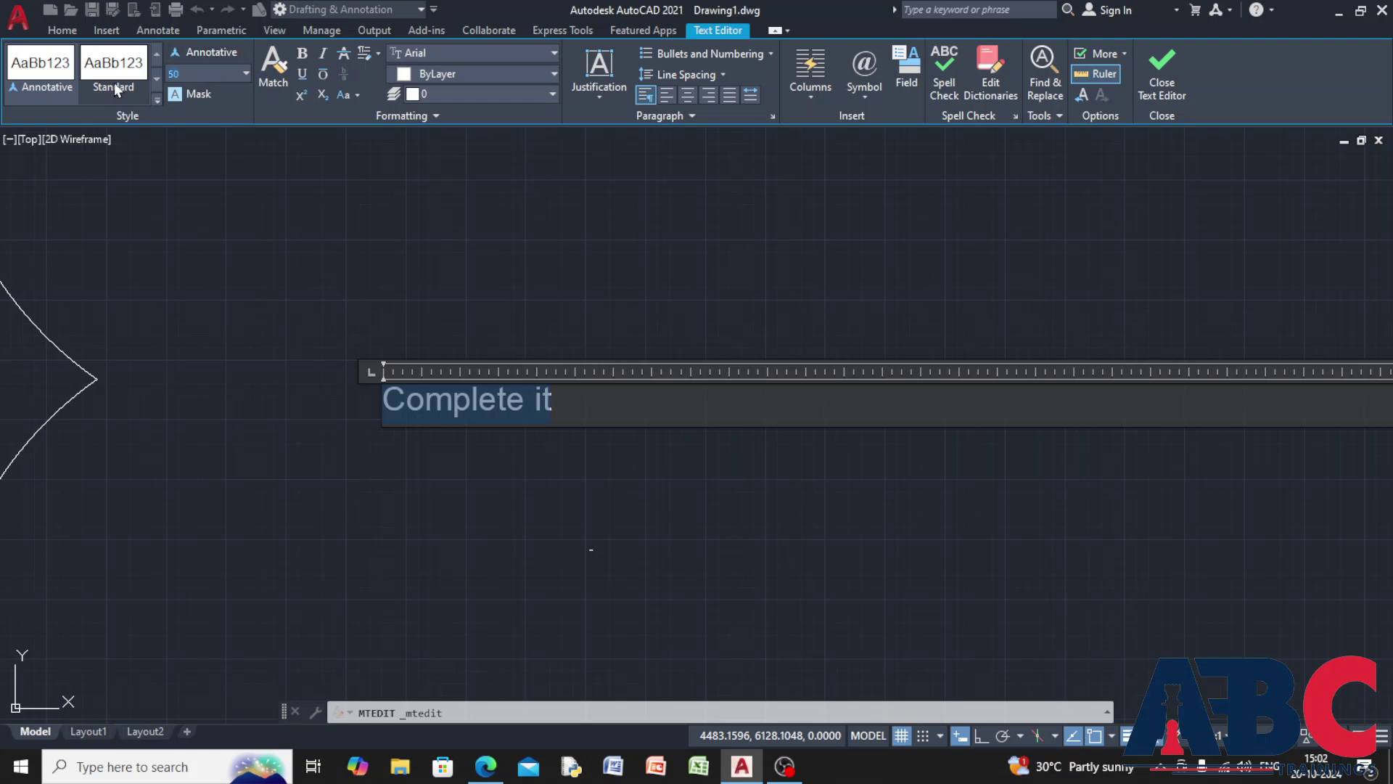
{"action": "type", "text": "100"}
{"action": "key", "text": "Return"}
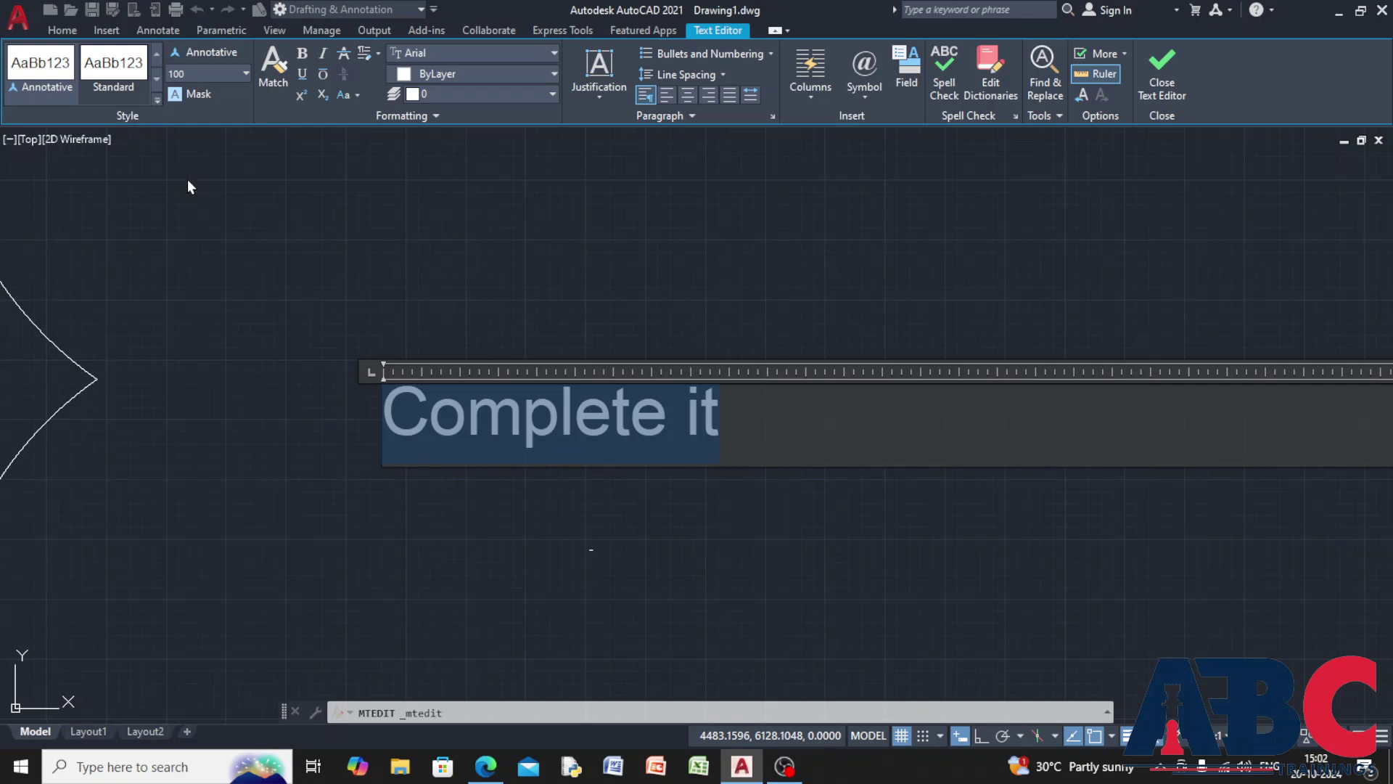
Reopen the "Complete it" text inside the revision cloud, set its height to 500 and finish editing it.
{"action": "scroll", "coordinate": [229, 366], "scroll_direction": "down", "scroll_amount": 3}
{"action": "left_click", "coordinate": [263, 413]}
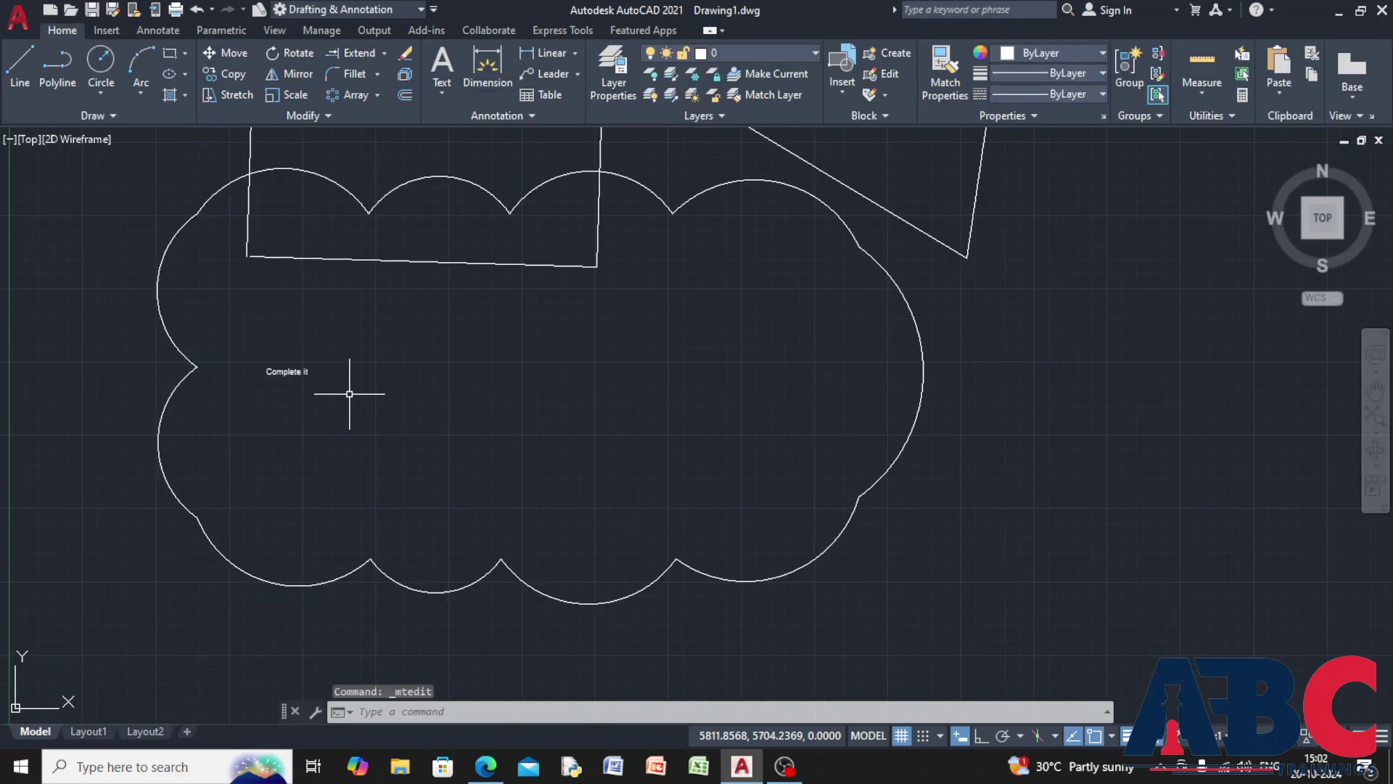
{"action": "left_click", "coordinate": [280, 373]}
{"action": "double_click", "coordinate": [280, 371]}
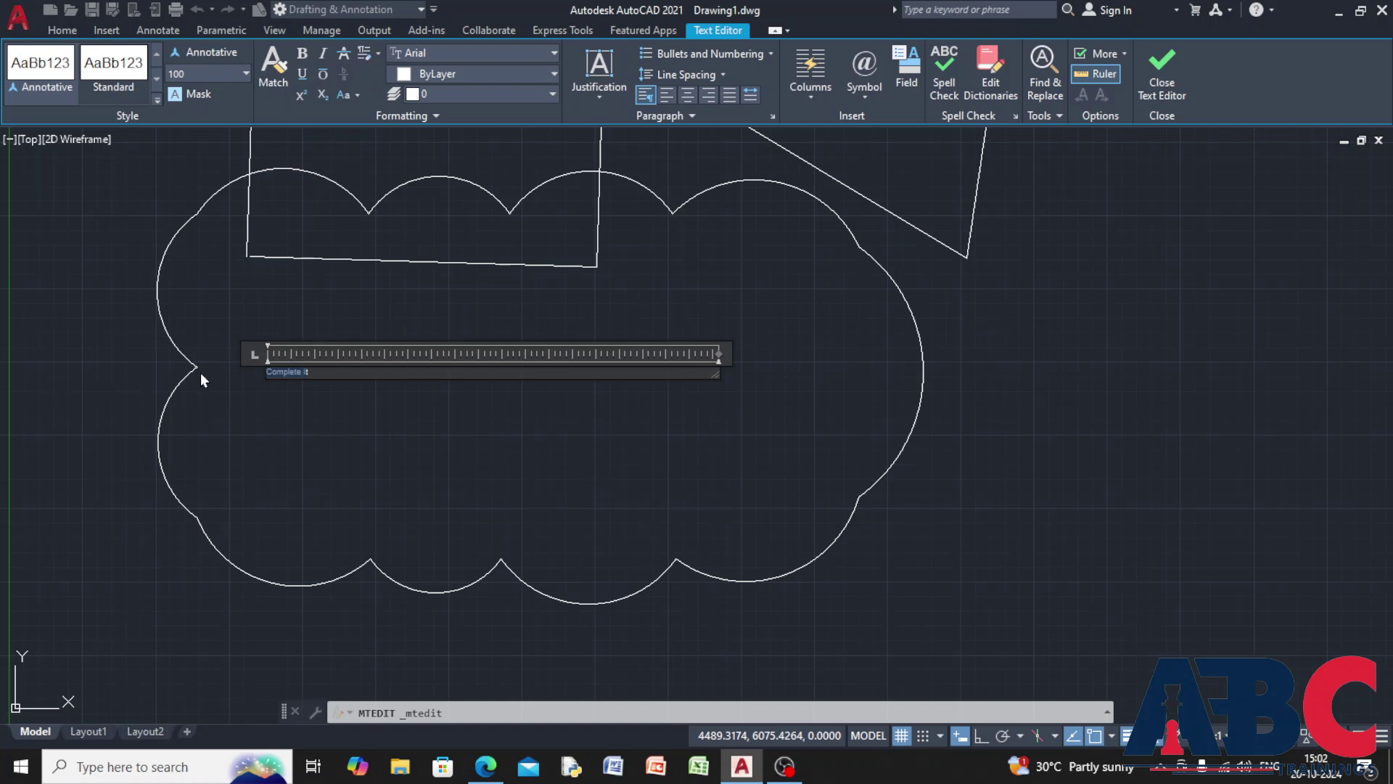
{"action": "left_click", "coordinate": [192, 71]}
{"action": "type", "text": "500"}
{"action": "key", "text": "Return"}
{"action": "left_click", "coordinate": [1060, 426]}
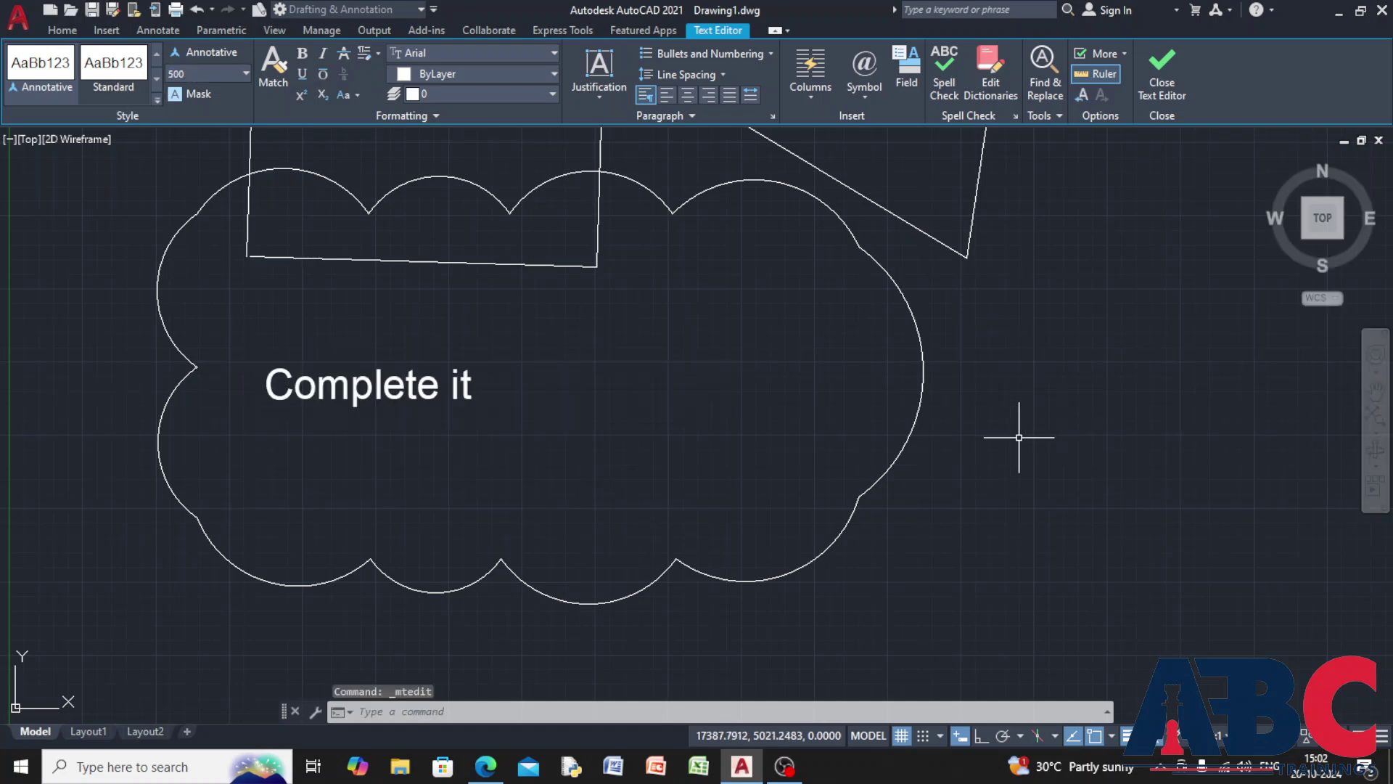
{"action": "scroll", "coordinate": [352, 336], "scroll_direction": "down", "scroll_amount": 4}
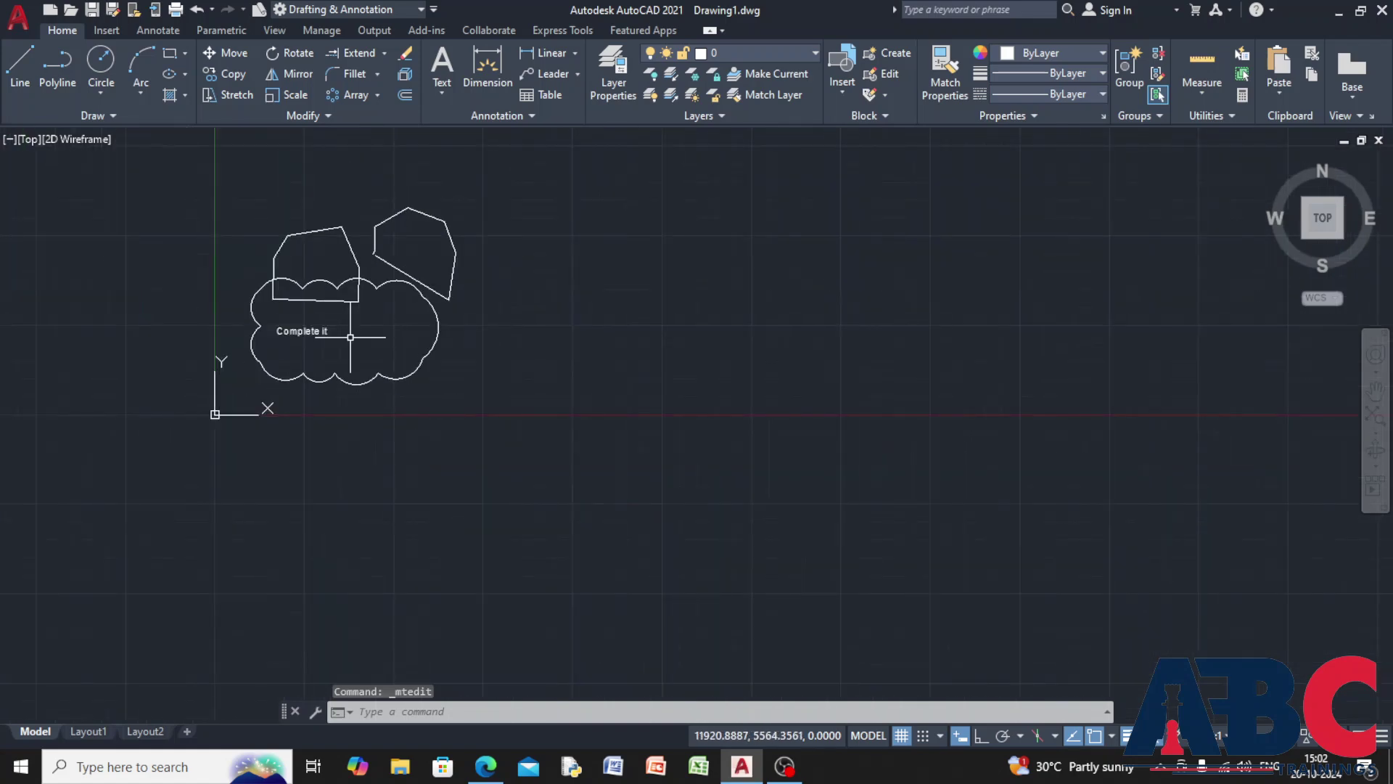
{"action": "scroll", "coordinate": [306, 330], "scroll_direction": "up", "scroll_amount": 4}
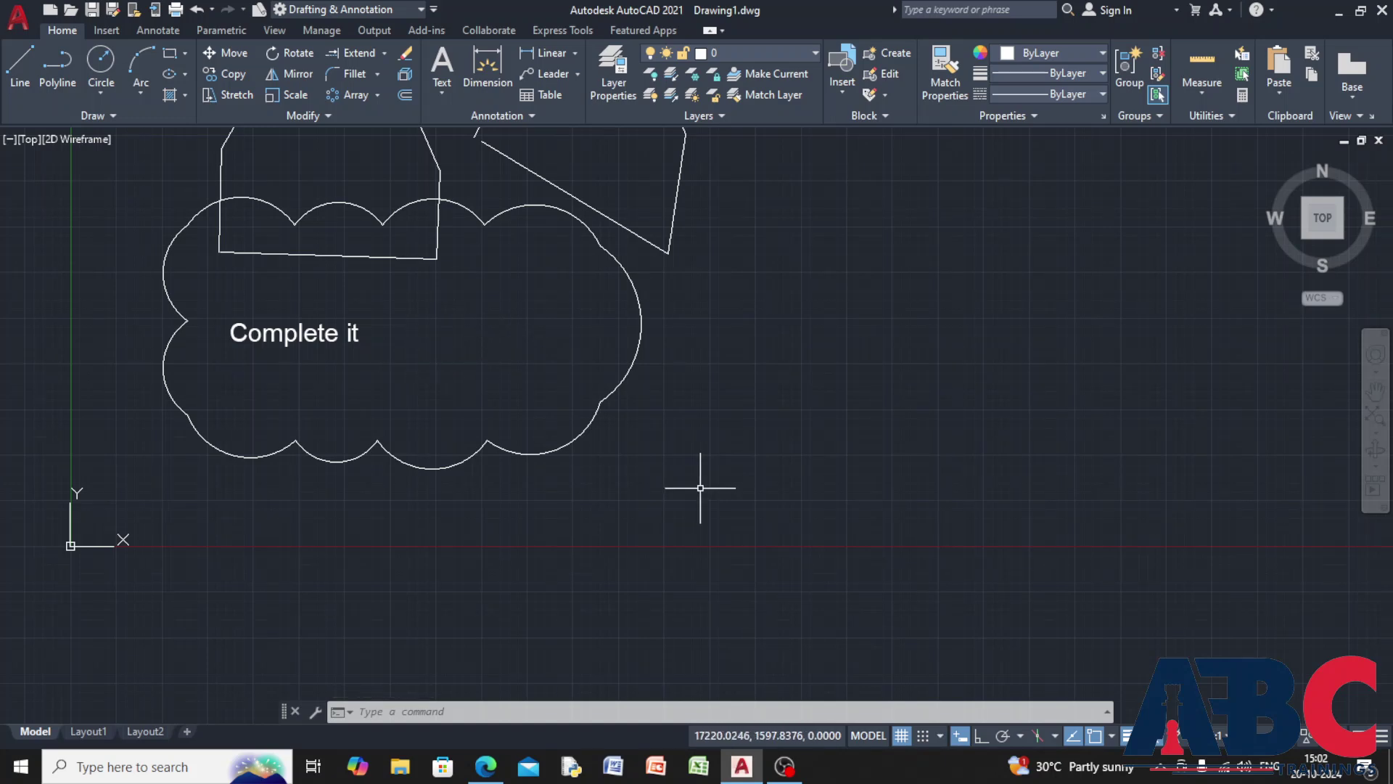
{"action": "scroll", "coordinate": [576, 479], "scroll_direction": "down", "scroll_amount": 5}
{"action": "scroll", "coordinate": [632, 473], "scroll_direction": "up", "scroll_amount": 3}
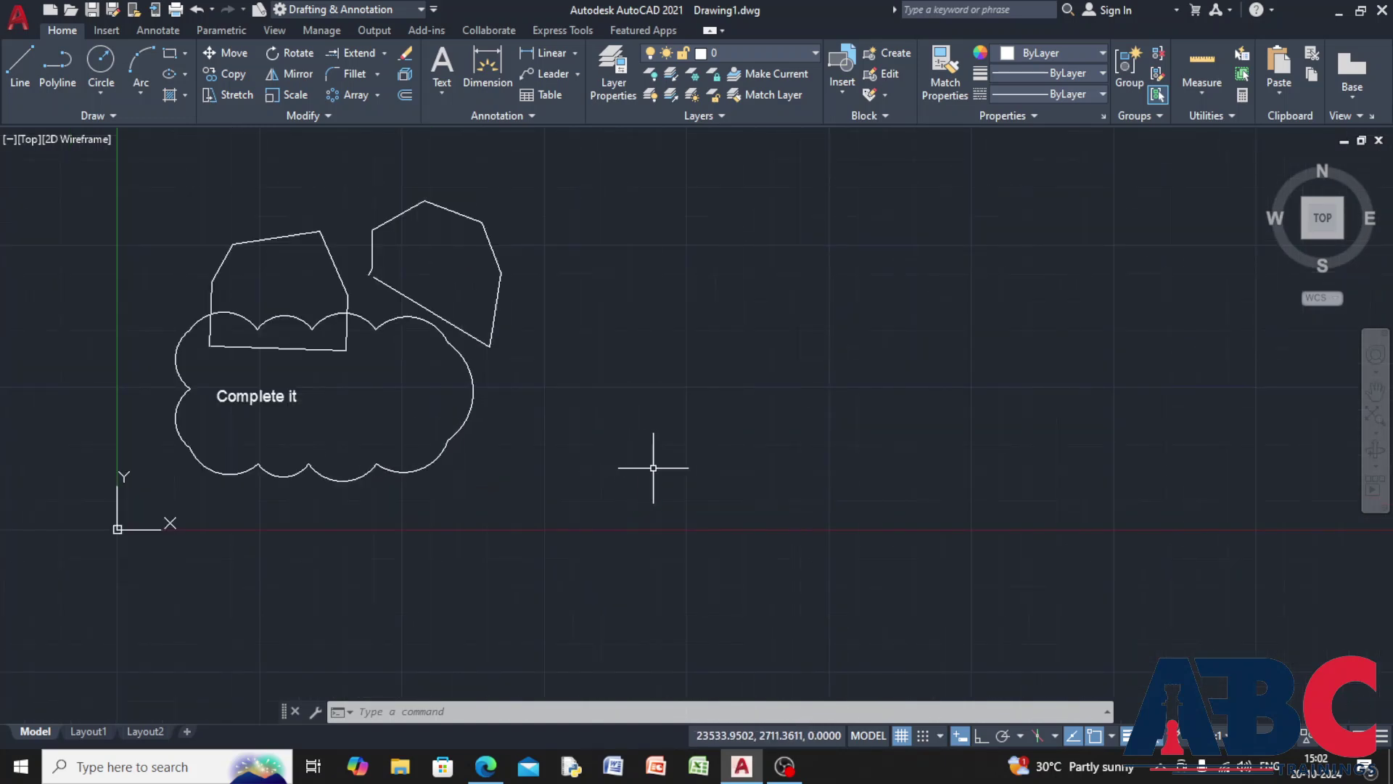
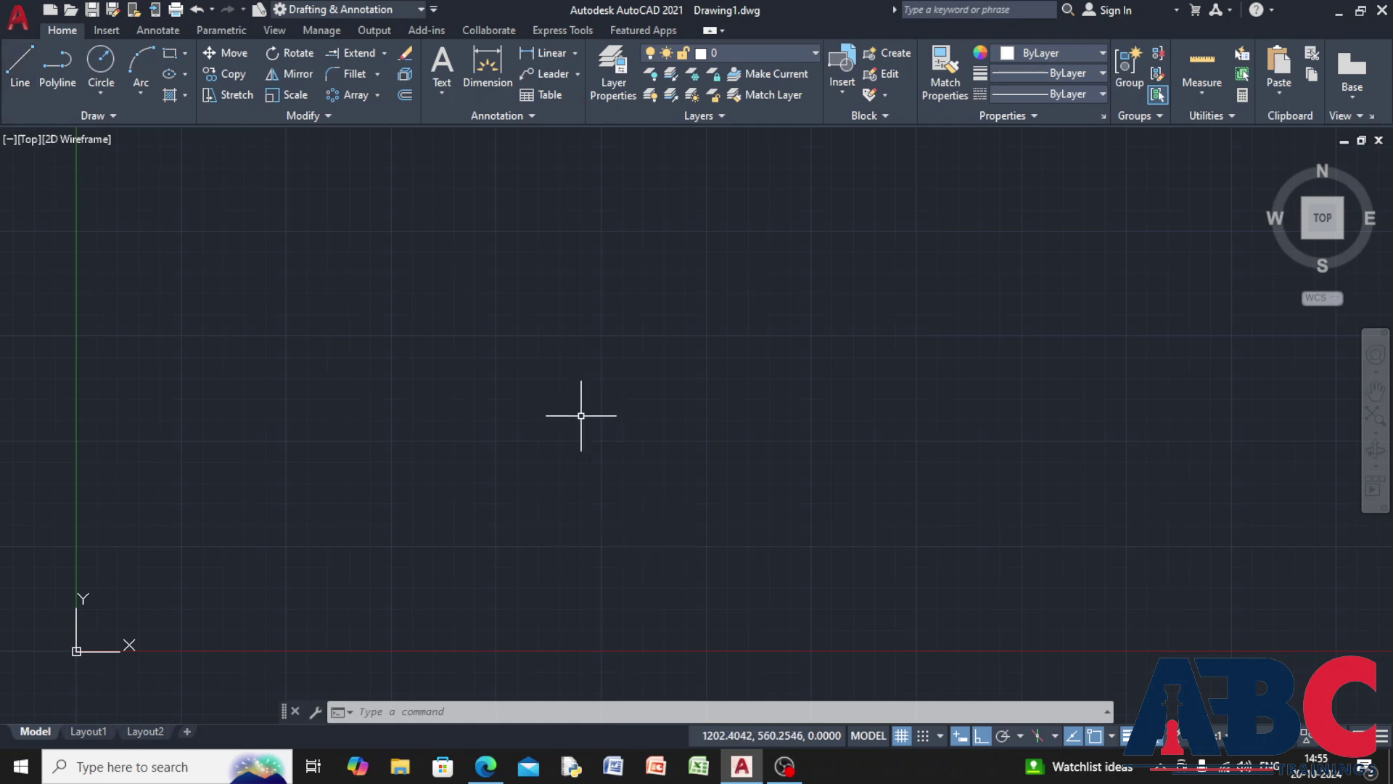
Draw a horizontal and a vertical construction line crossing at one picked point in the empty drawing.
{"action": "type", "text": "XL"}
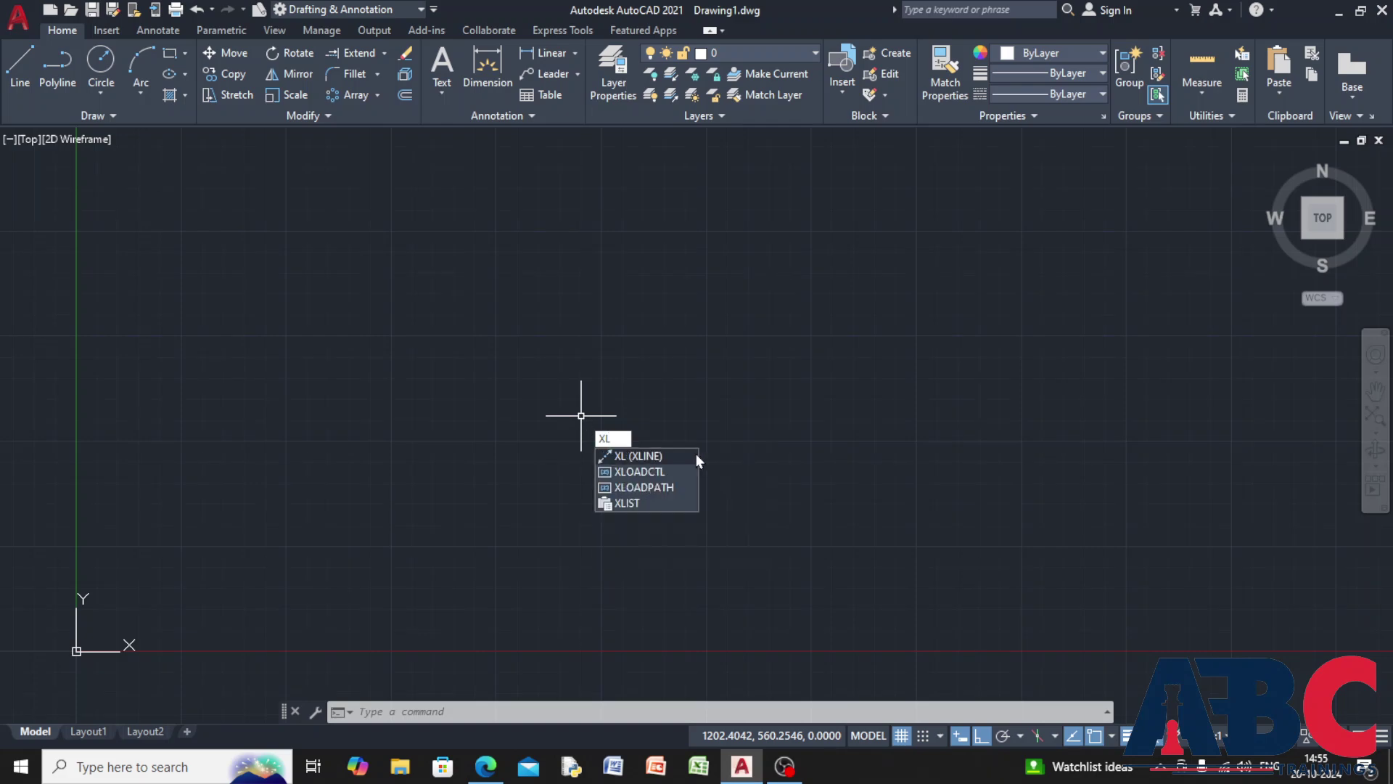
{"action": "key", "text": "Return"}
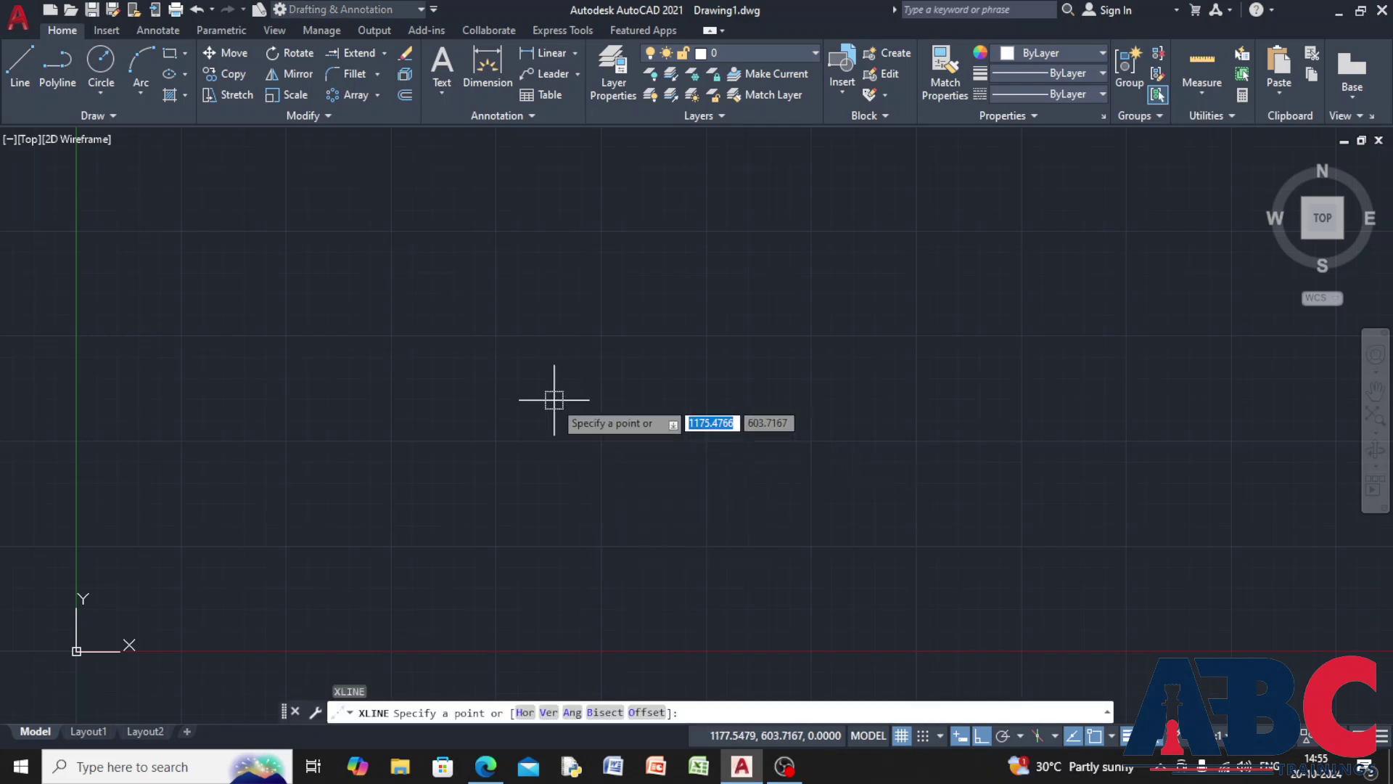
{"action": "left_click", "coordinate": [472, 390]}
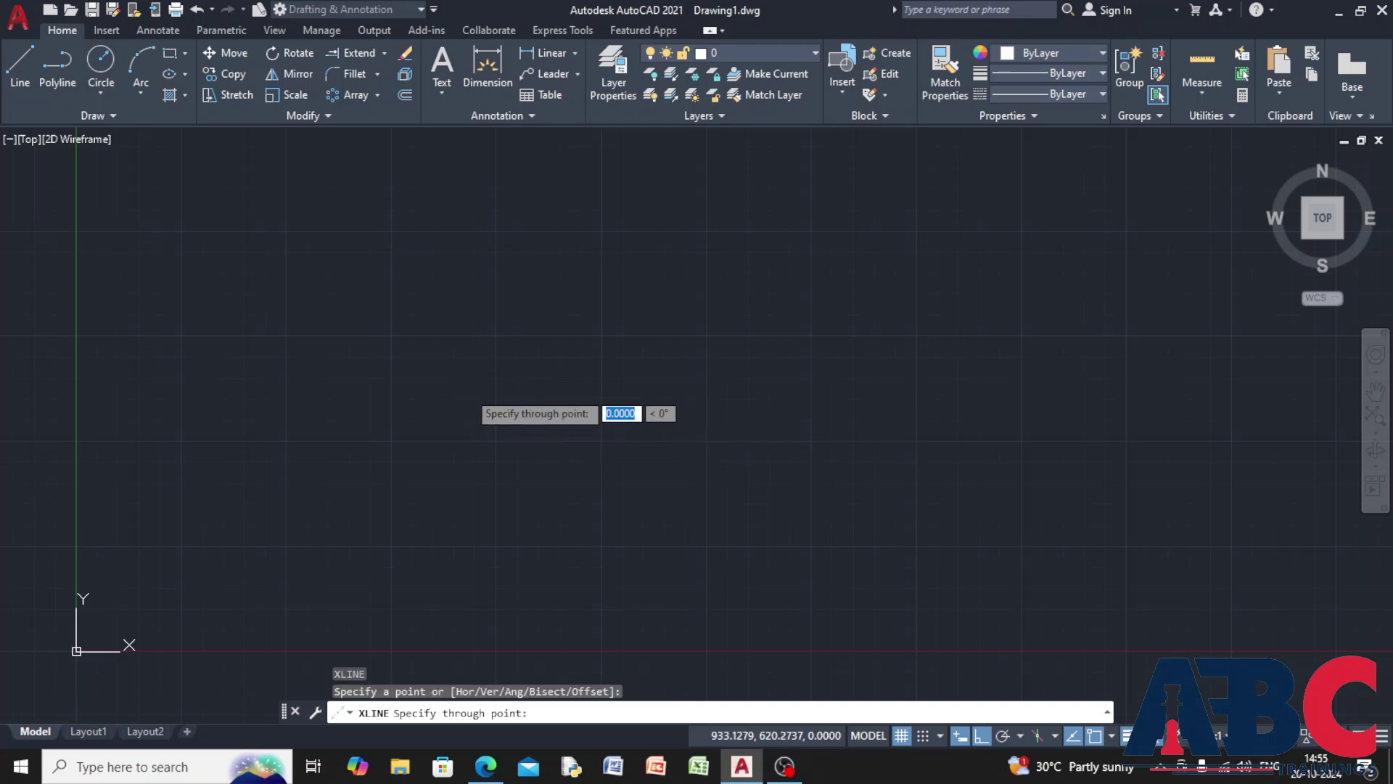
{"action": "left_click", "coordinate": [641, 375]}
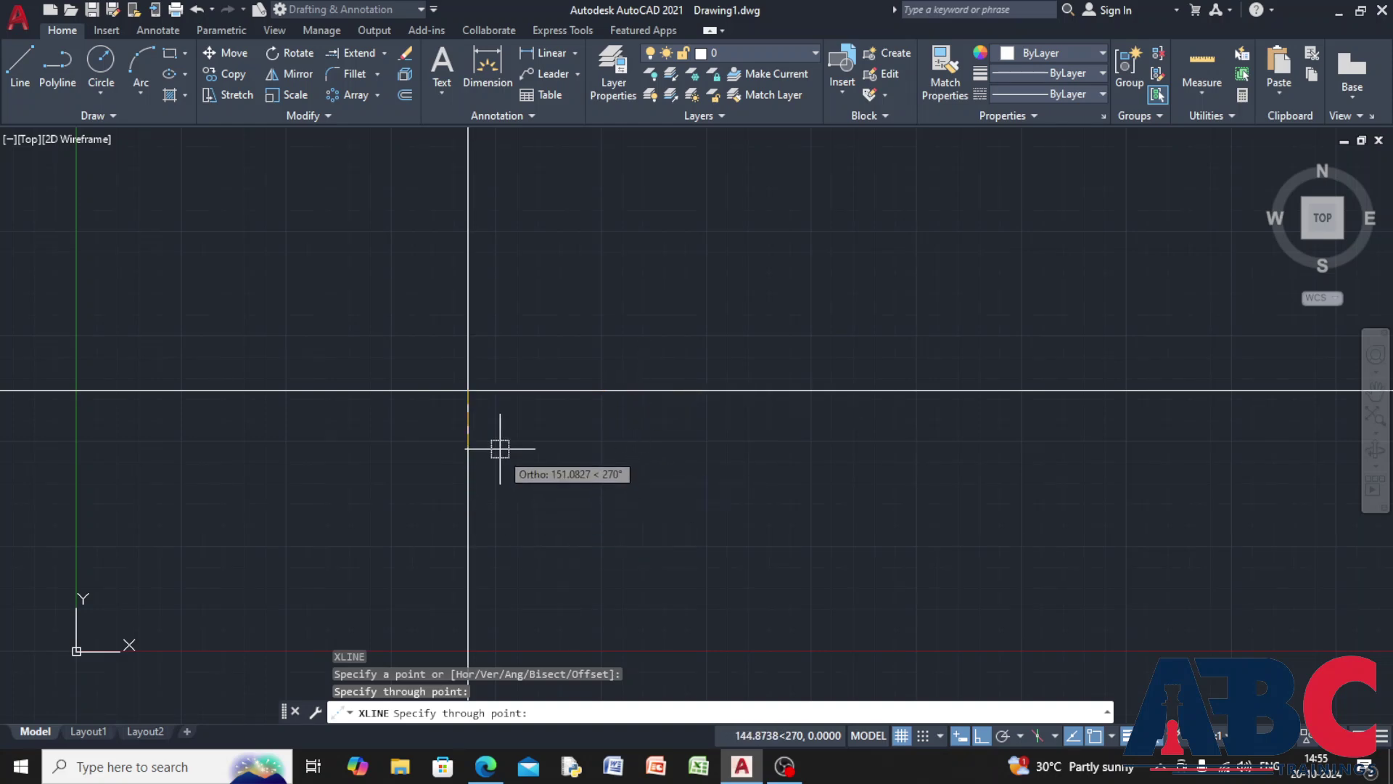
{"action": "left_click", "coordinate": [470, 459]}
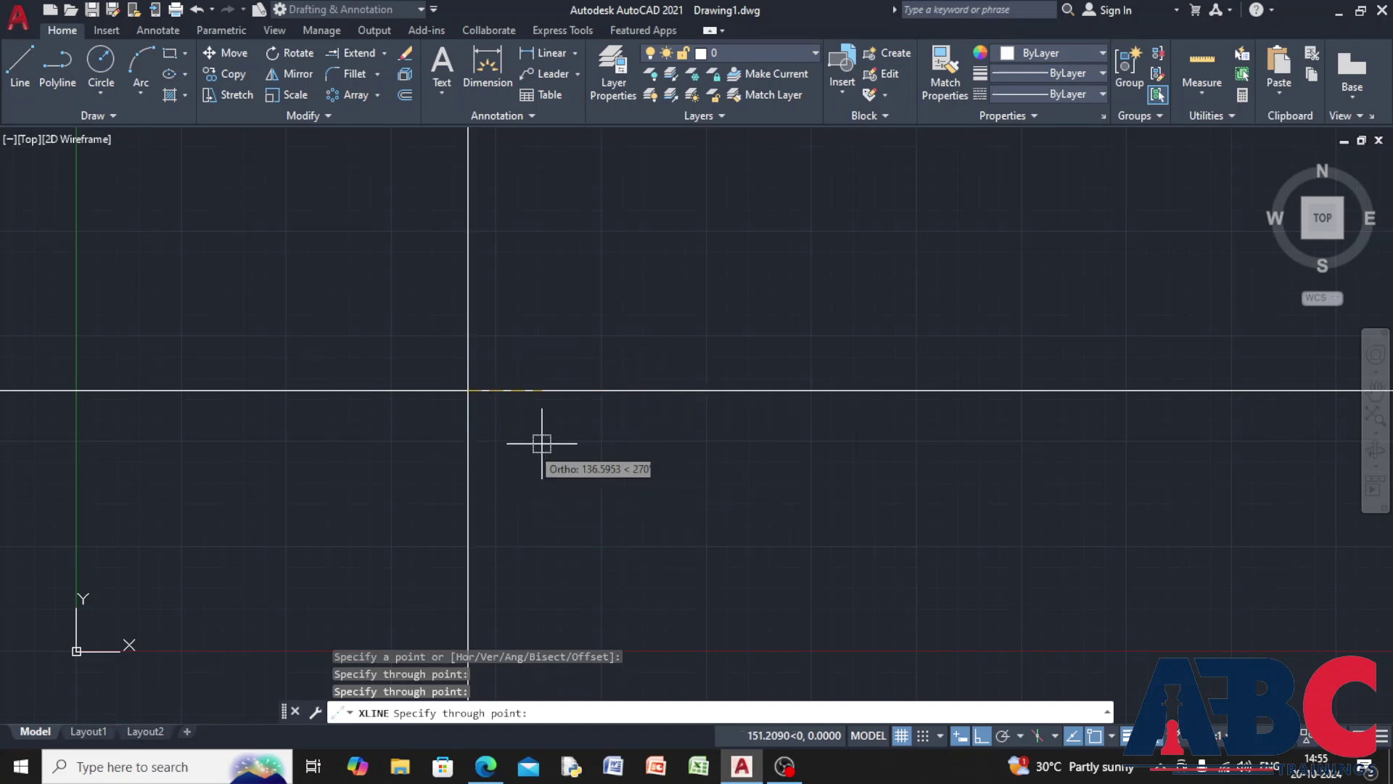
{"action": "key", "text": "Escape"}
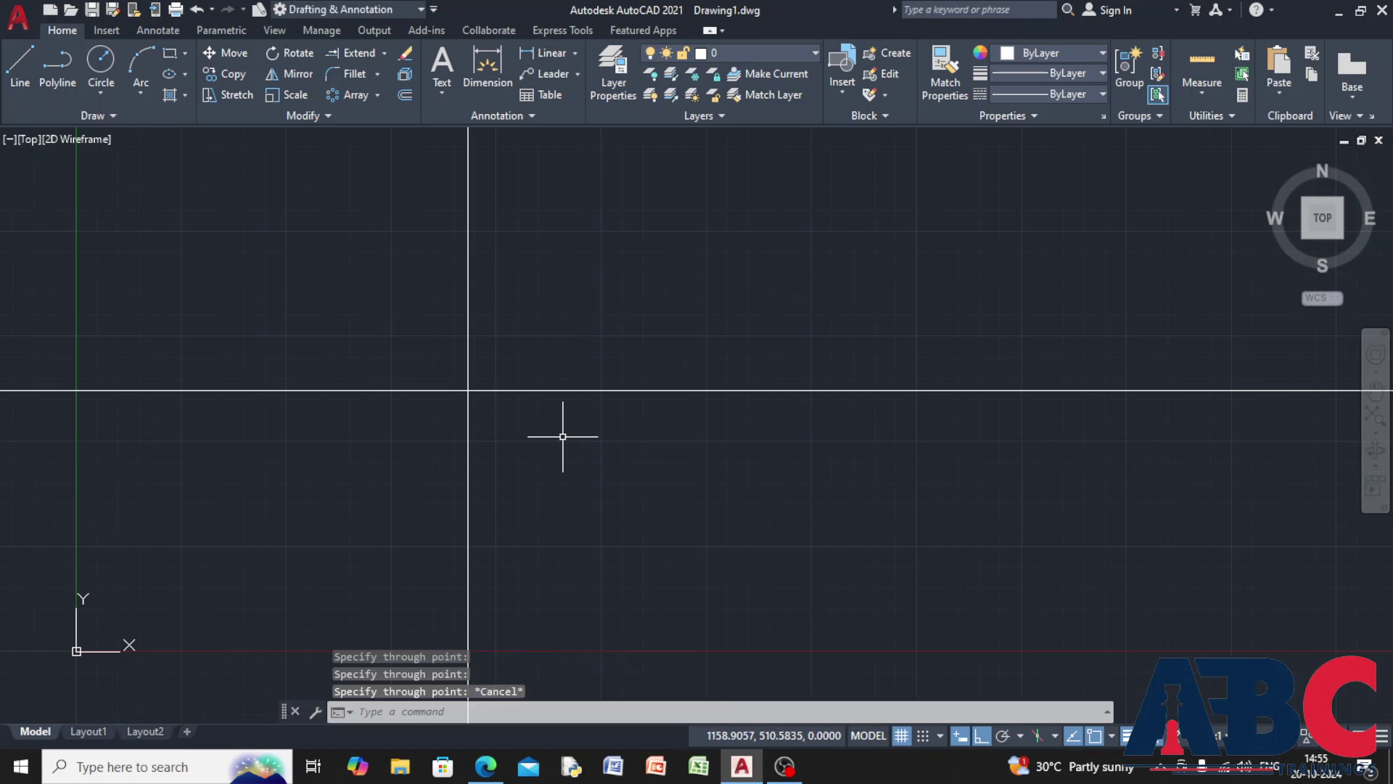
{"action": "key", "text": "Return"}
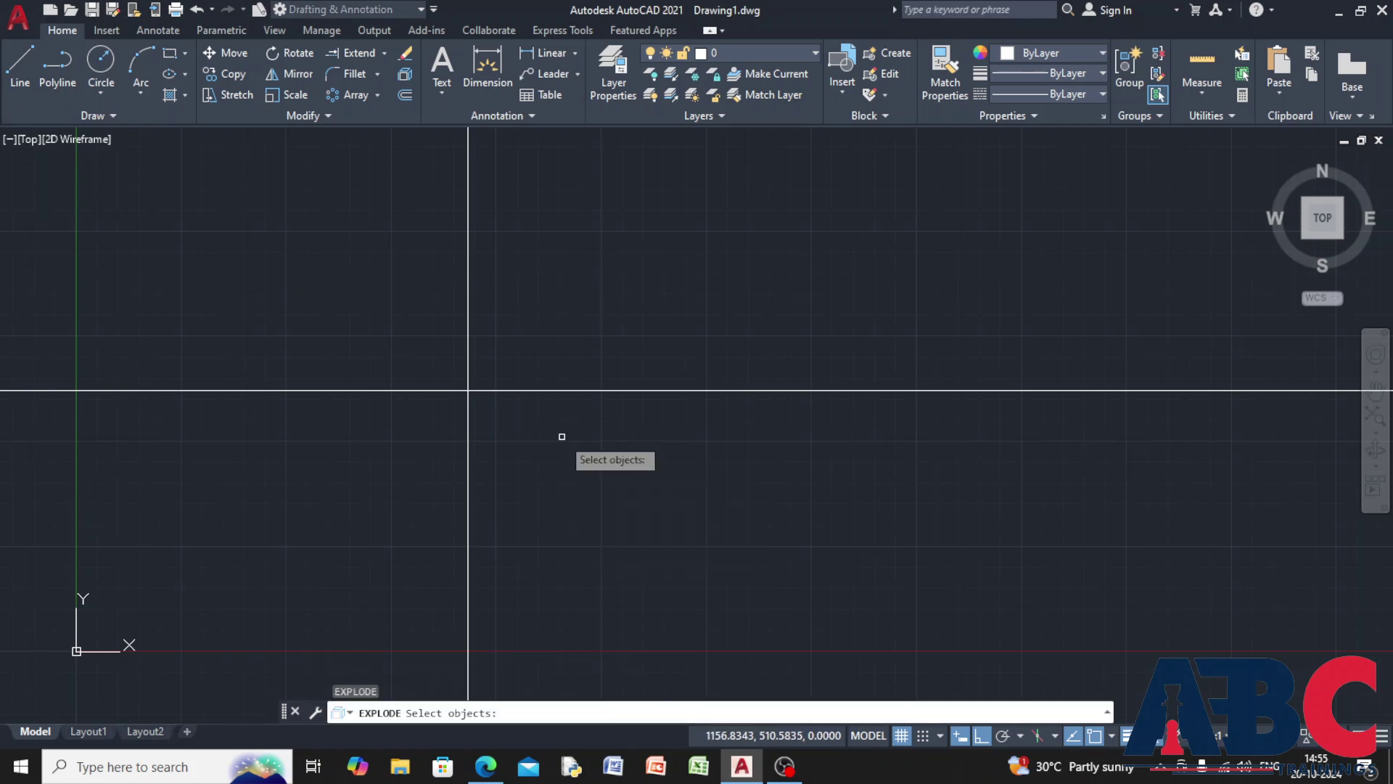
{"action": "key", "text": "Escape"}
{"action": "key", "text": "Escape"}
Draw a second pair of vertical and horizontal construction lines, crossing above and to the right of the first pair's intersection.
{"action": "type", "text": "XL"}
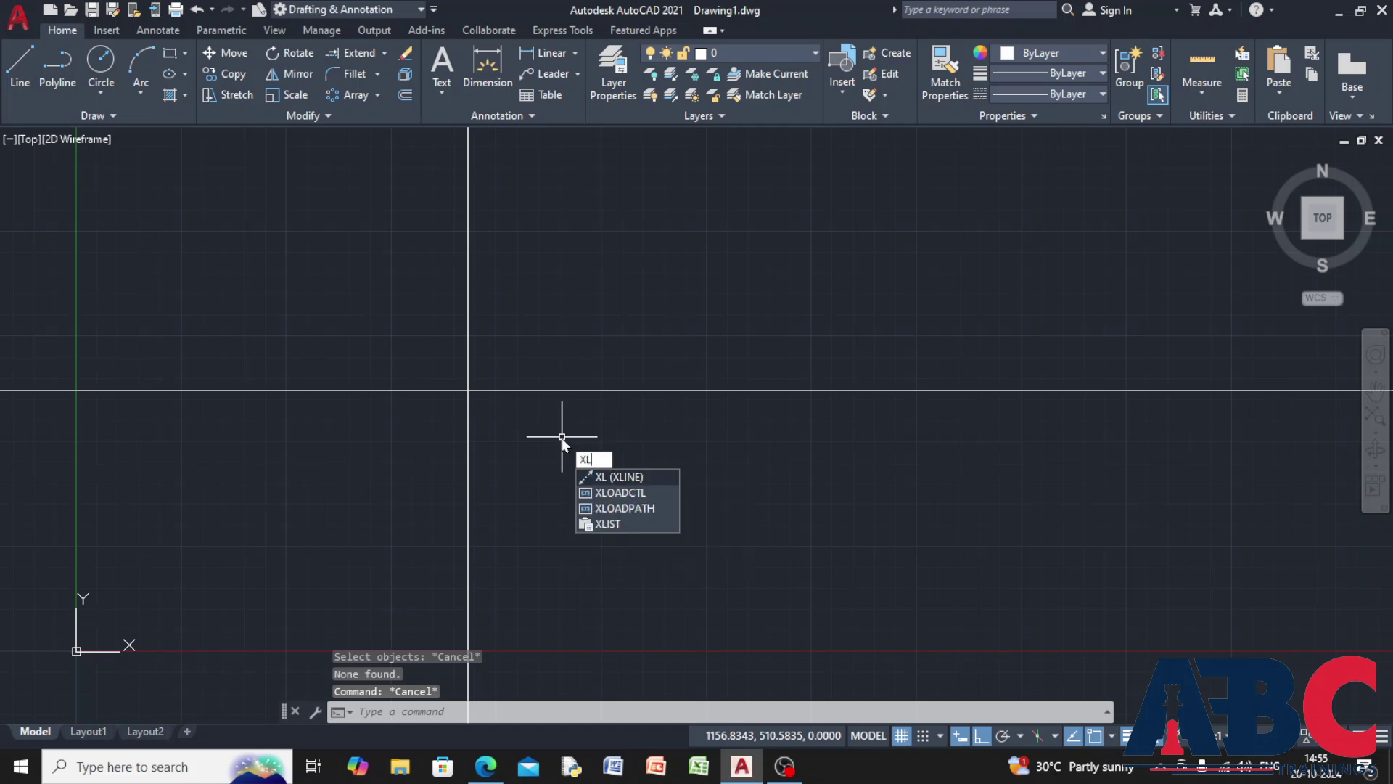
{"action": "key", "text": "Return"}
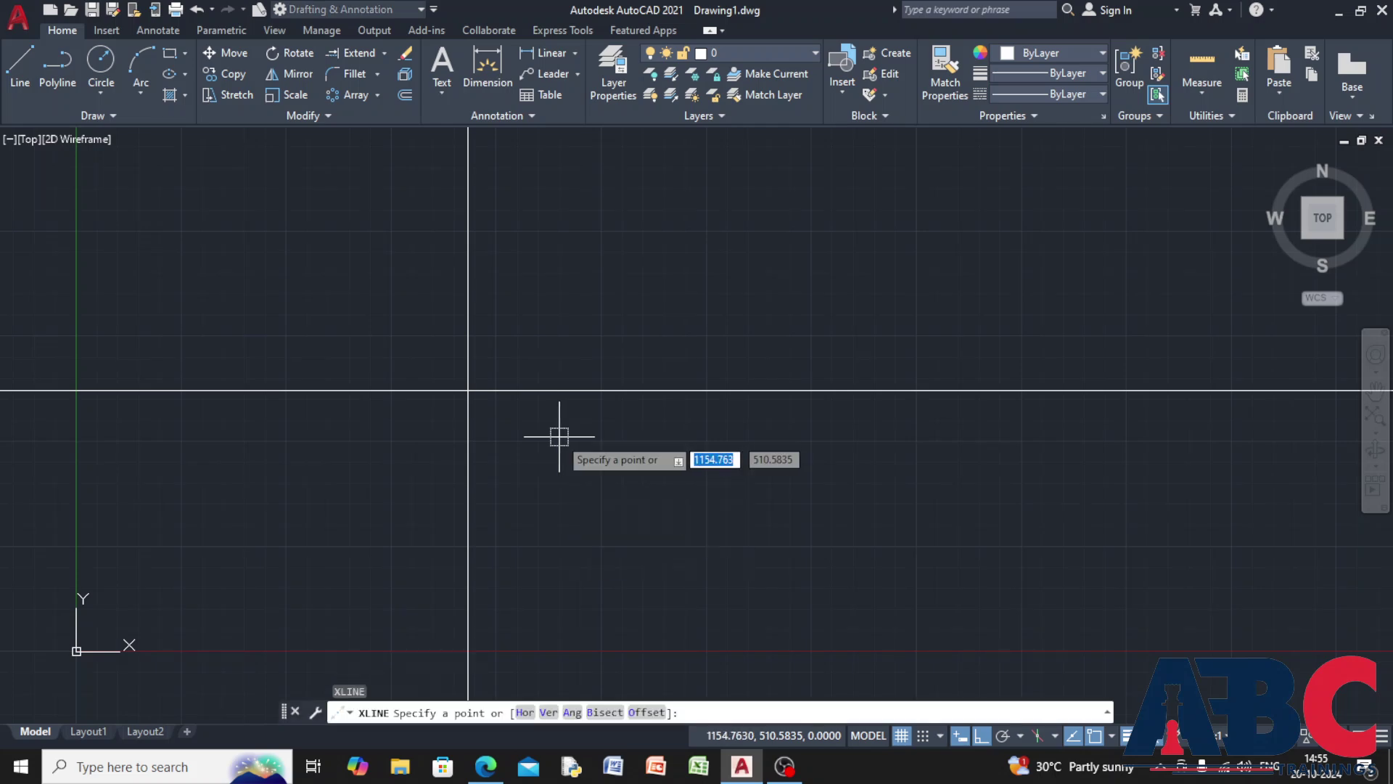
{"action": "left_click", "coordinate": [622, 298]}
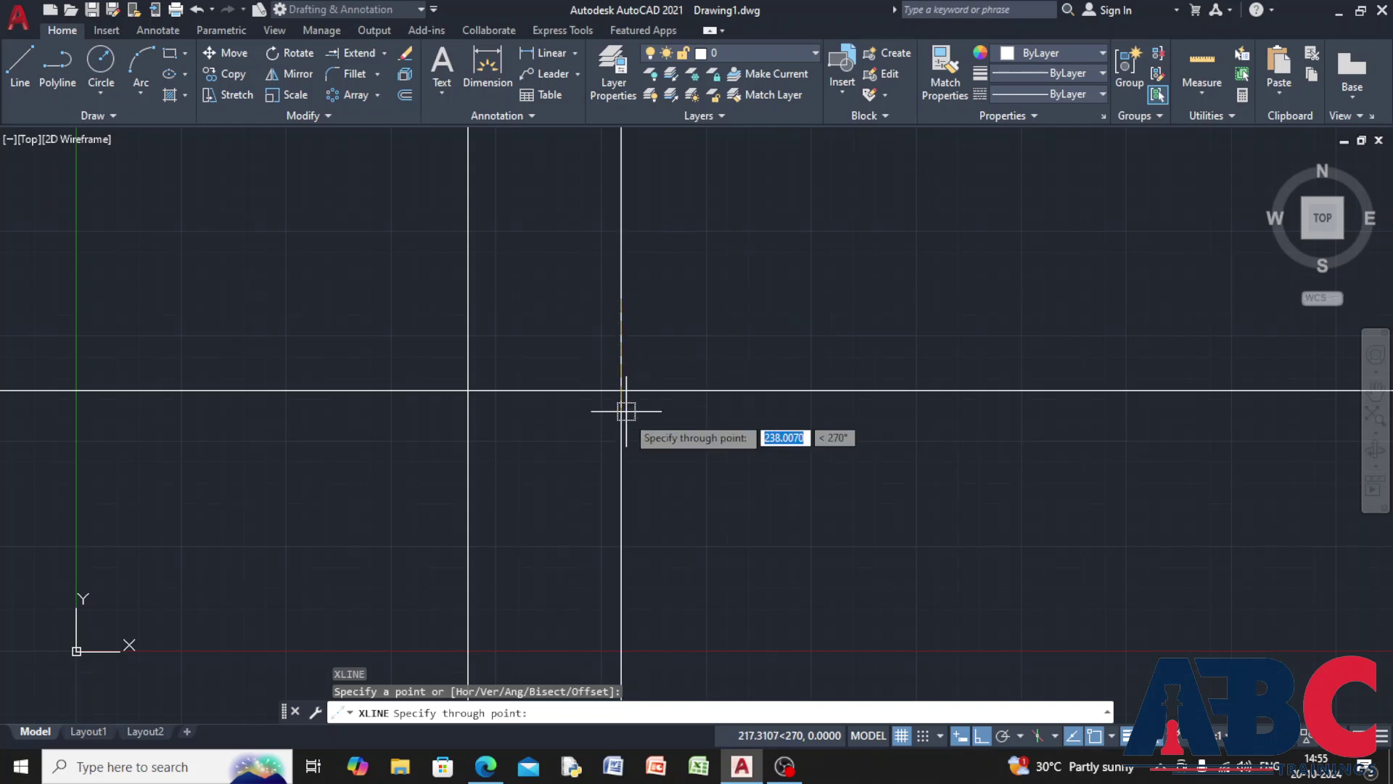
{"action": "left_click", "coordinate": [630, 434]}
{"action": "left_click", "coordinate": [681, 277]}
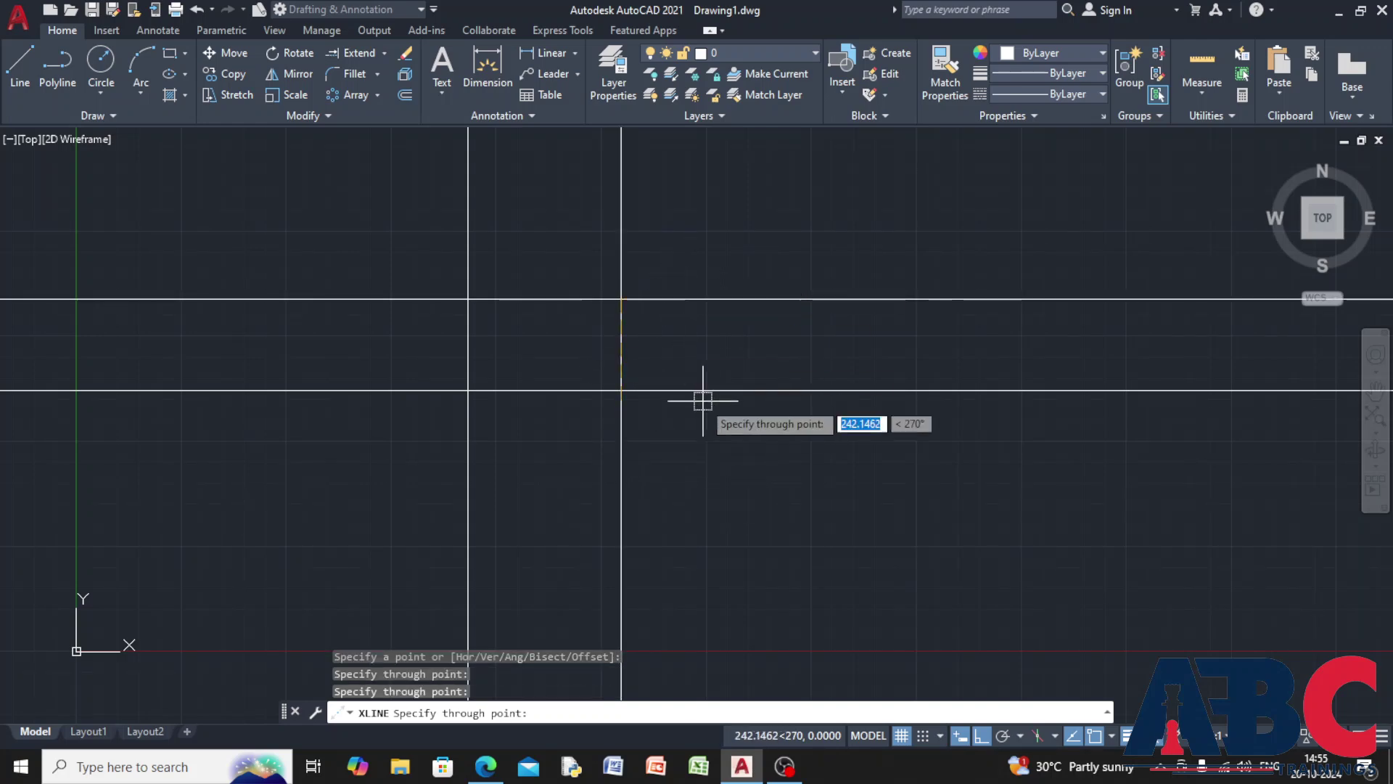
{"action": "key", "text": "Escape"}
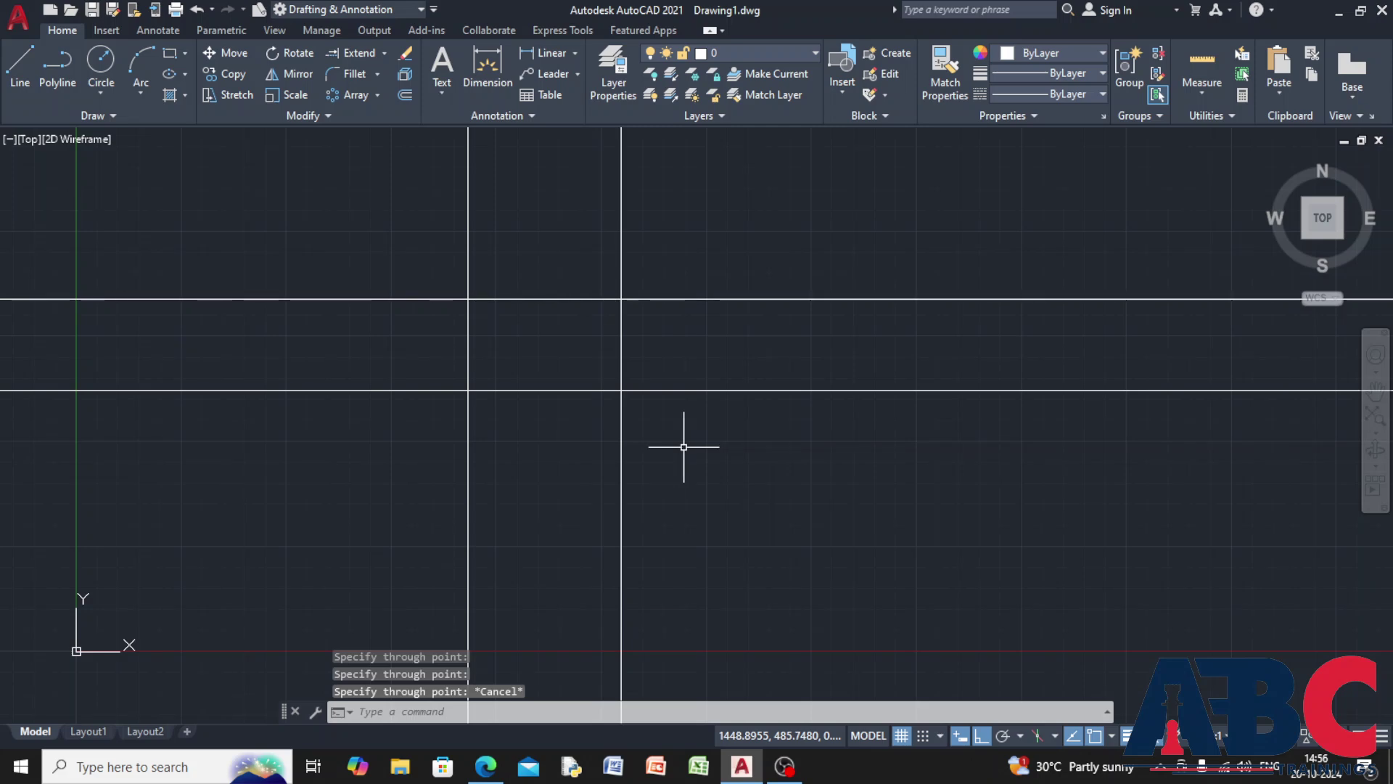
Begin a multiline above and right of the construction line crossings, with Top justification, scale 20.00 and STANDARD style, and draw its first horizontal segment.
{"action": "scroll", "coordinate": [683, 447], "scroll_direction": "down", "scroll_amount": 6}
{"action": "middle_click_drag", "start_coordinate": [669, 498], "coordinate": [511, 519]}
{"action": "scroll", "coordinate": [497, 557], "scroll_direction": "up", "scroll_amount": 2}
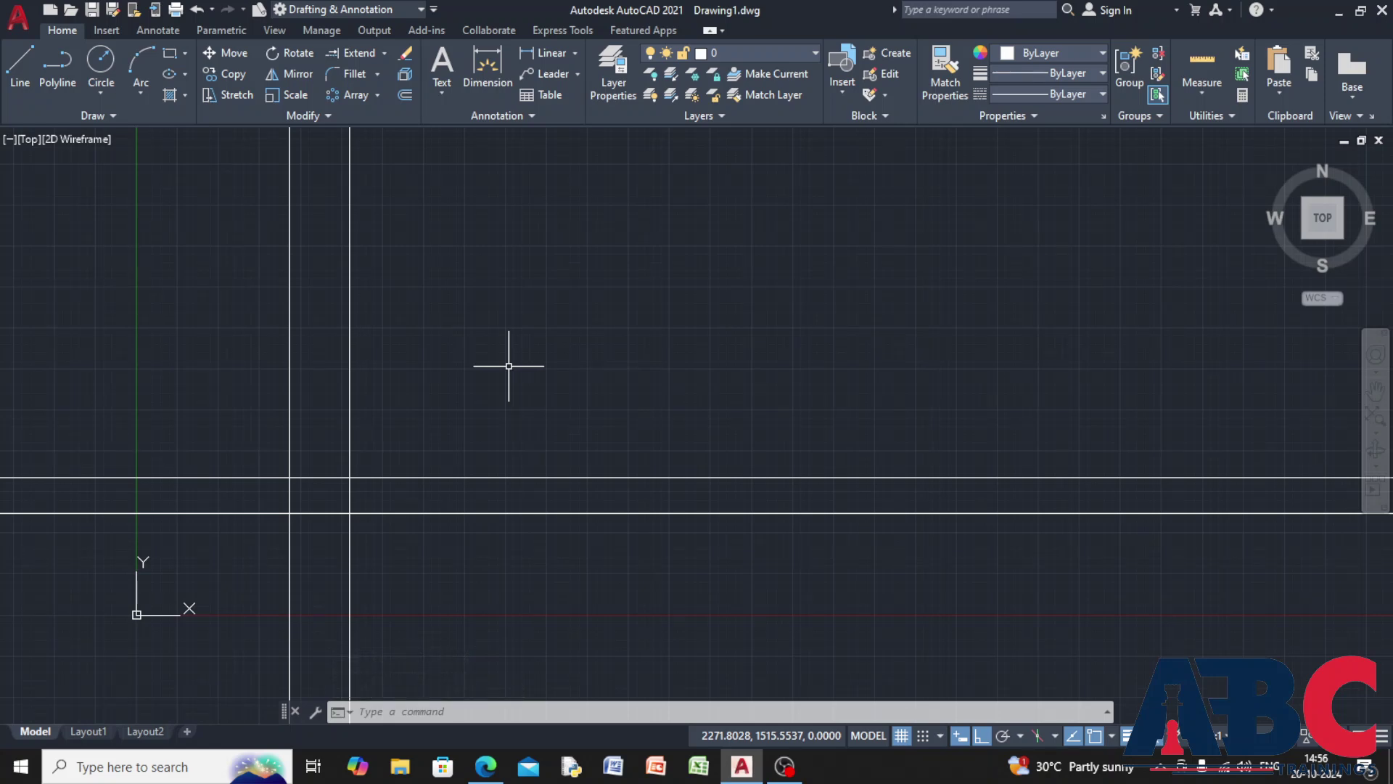
{"action": "type", "text": "l"}
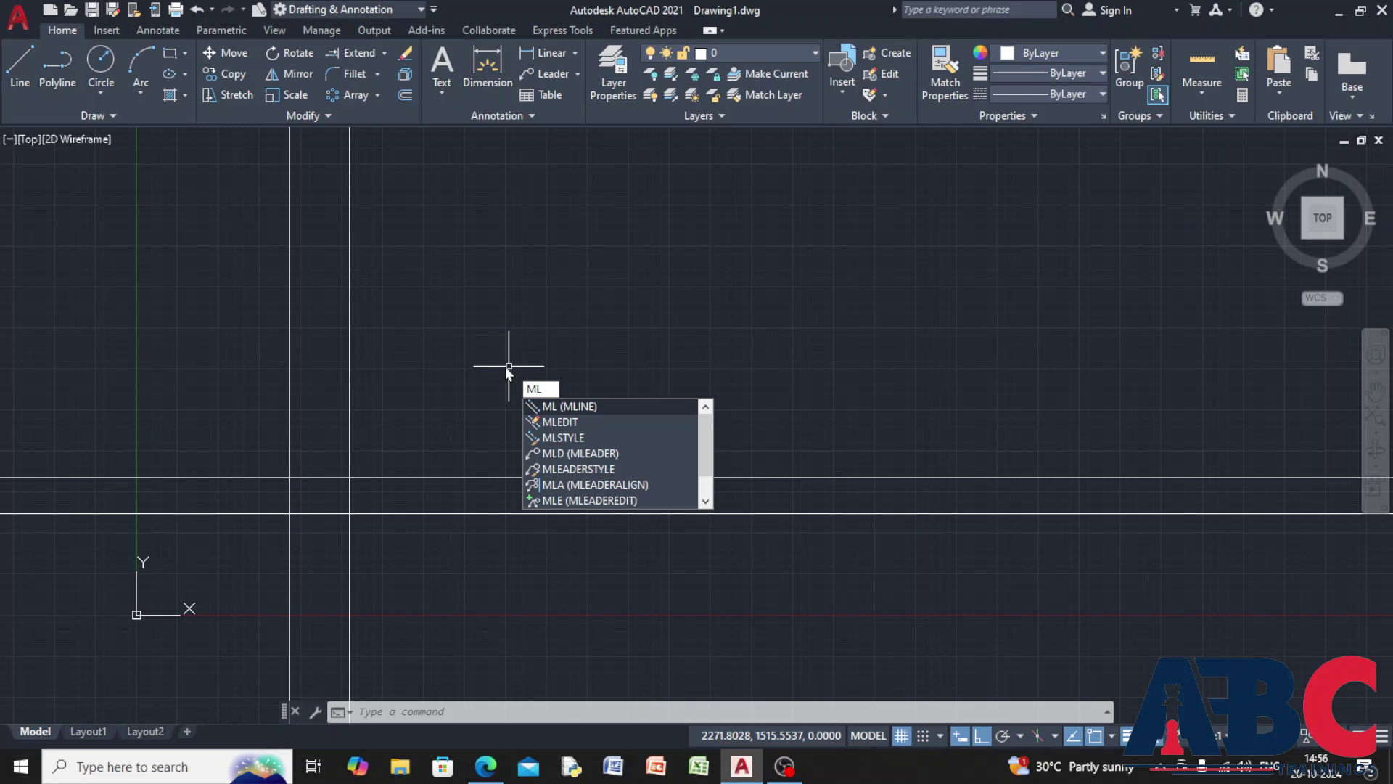
{"action": "type", "text": "ine"}
{"action": "key", "text": "Return"}
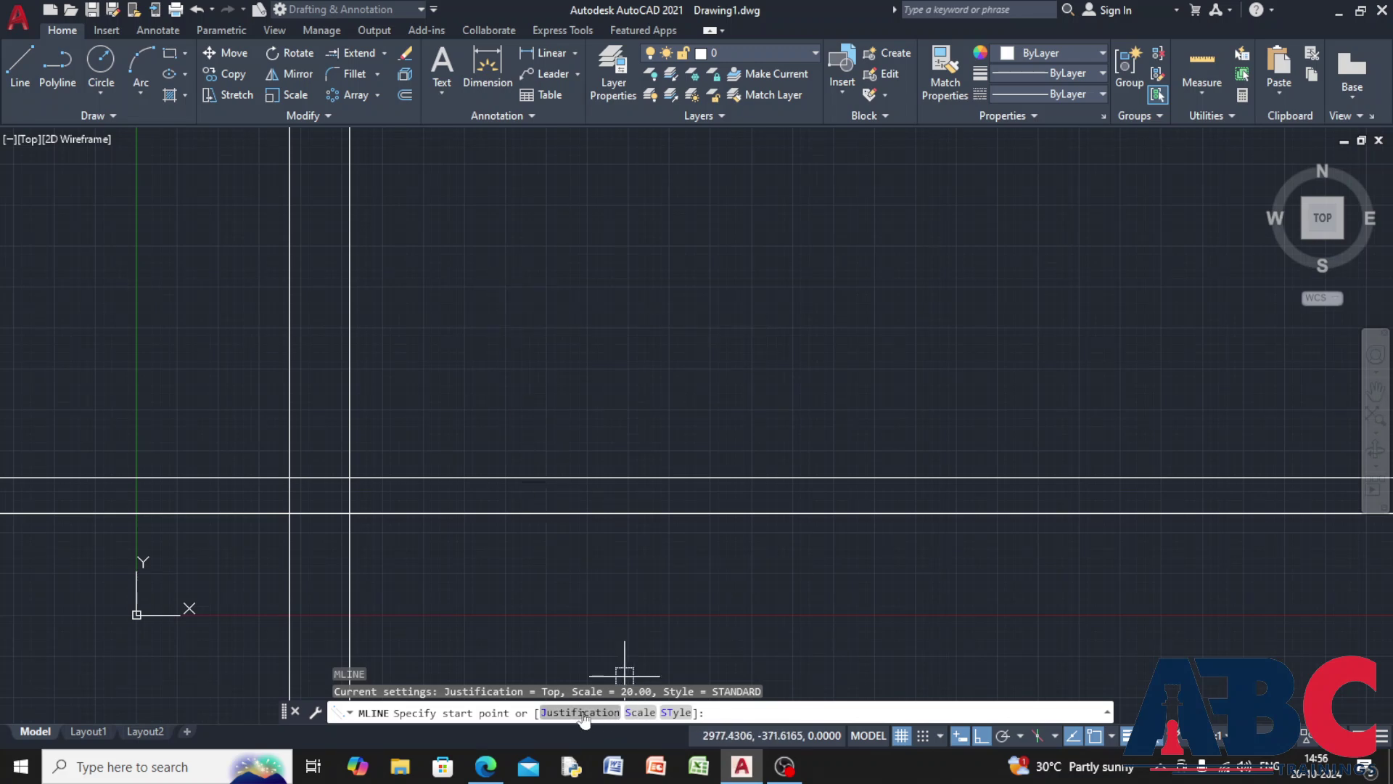
{"action": "left_click", "coordinate": [486, 291]}
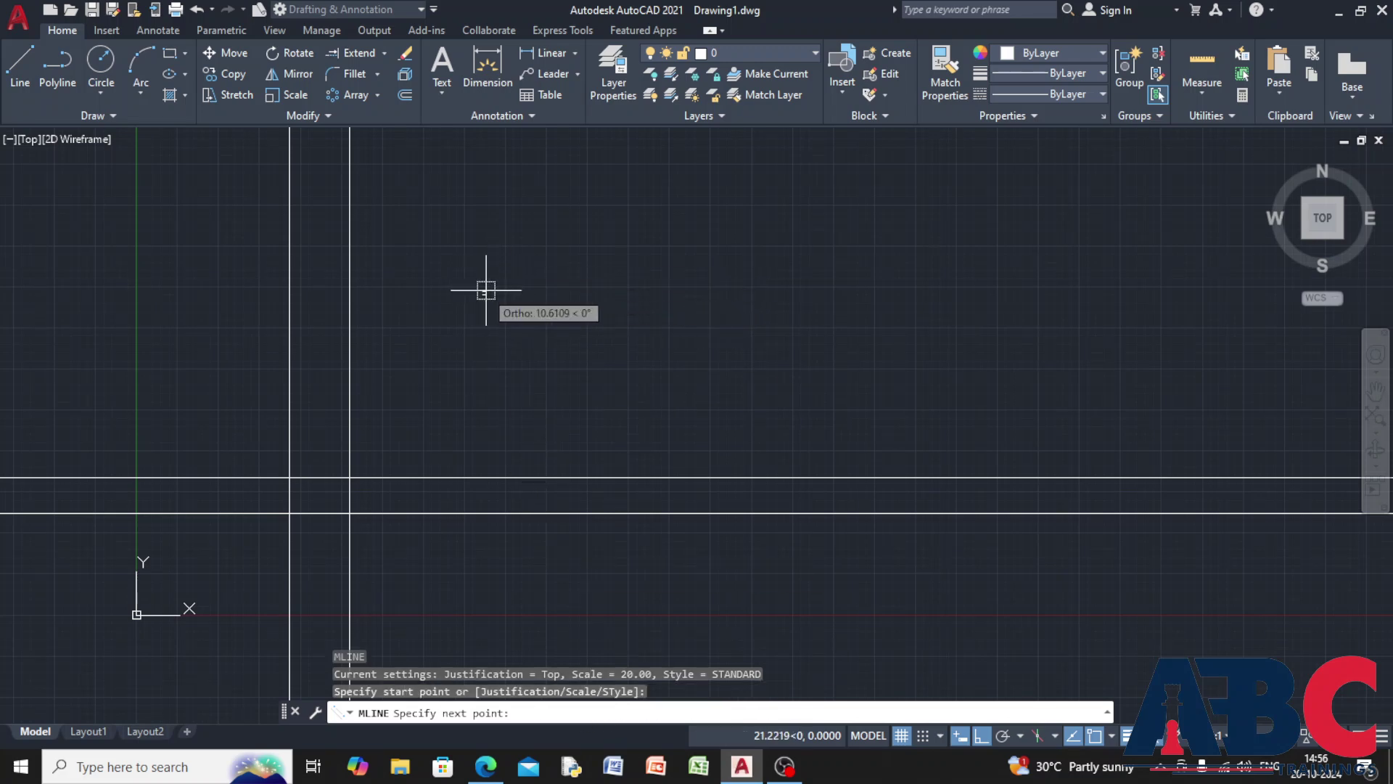
{"action": "scroll", "coordinate": [553, 280], "scroll_direction": "up", "scroll_amount": 6}
{"action": "middle_click_drag", "start_coordinate": [553, 280], "coordinate": [590, 302]}
{"action": "scroll", "coordinate": [264, 296], "scroll_direction": "down", "scroll_amount": 3}
{"action": "scroll", "coordinate": [316, 310], "scroll_direction": "up", "scroll_amount": 5}
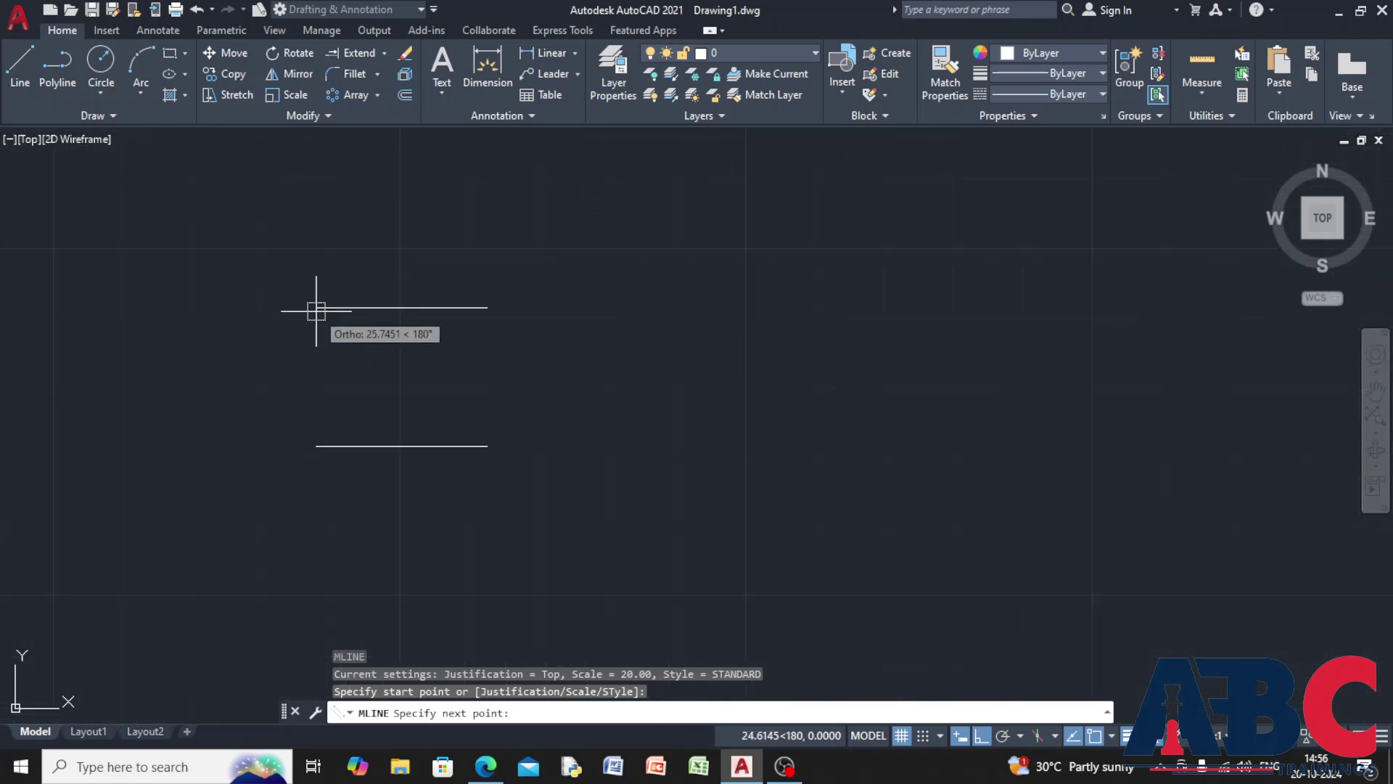
{"action": "scroll", "coordinate": [682, 301], "scroll_direction": "down", "scroll_amount": 3}
{"action": "middle_click_drag", "start_coordinate": [703, 295], "coordinate": [513, 295]}
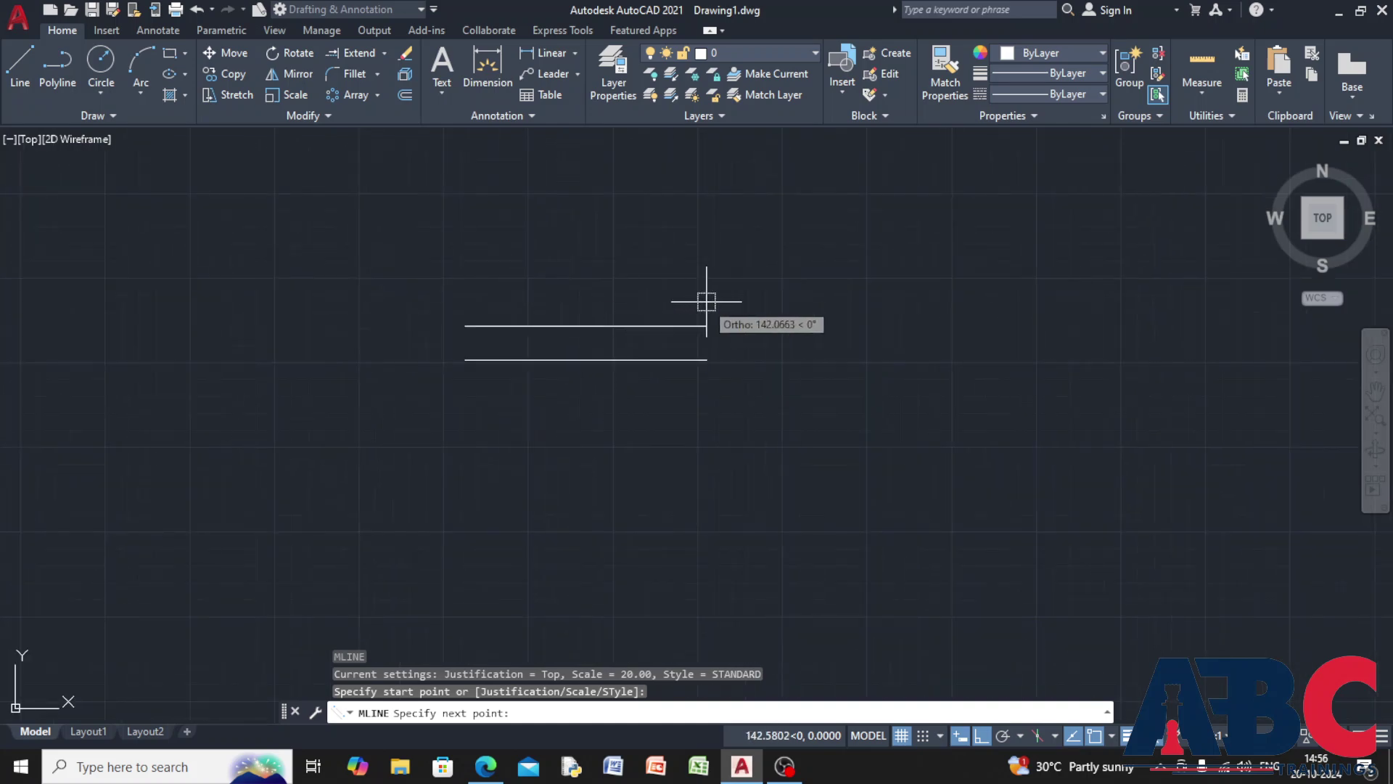
{"action": "left_click", "coordinate": [791, 314]}
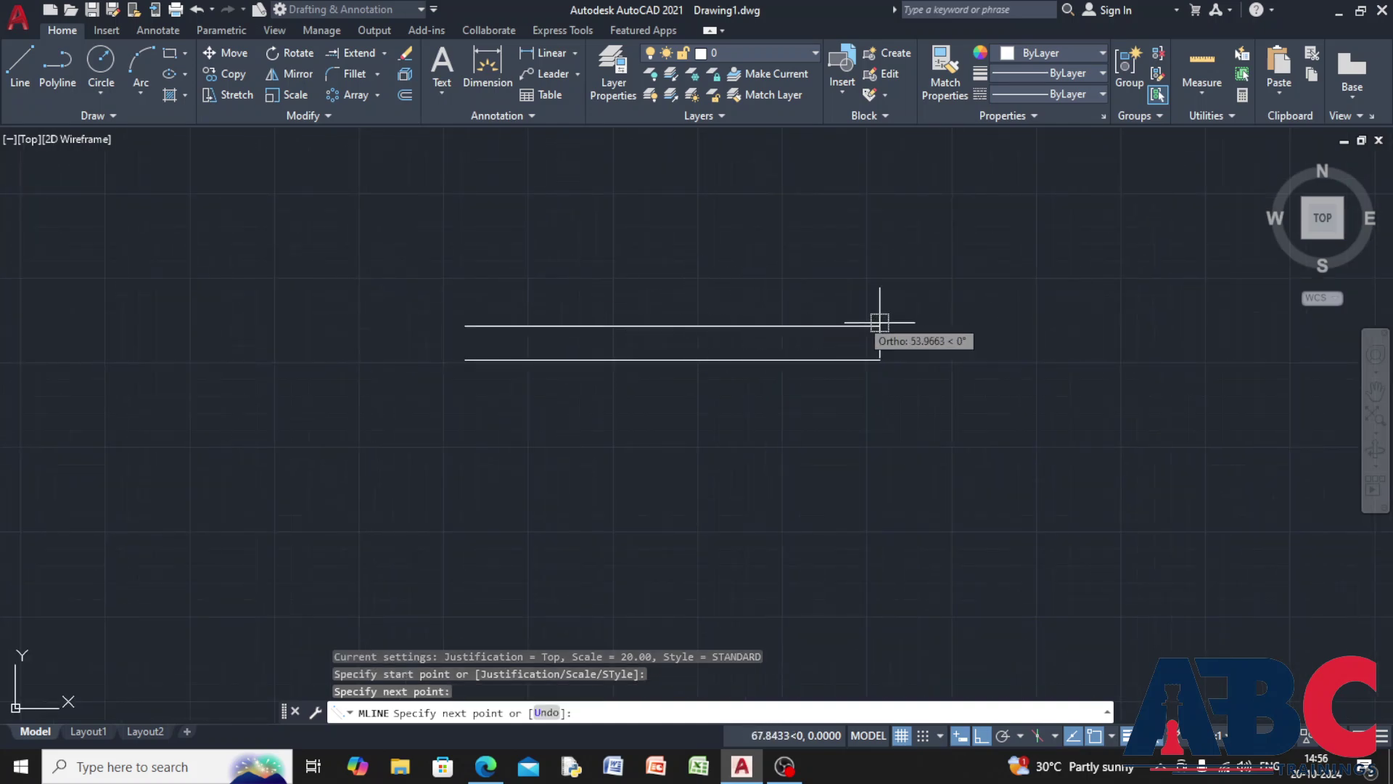
Continue the multiline down, left and down in an S shape, and wrap it right, up and back left around the first segments.
{"action": "left_click", "coordinate": [842, 453]}
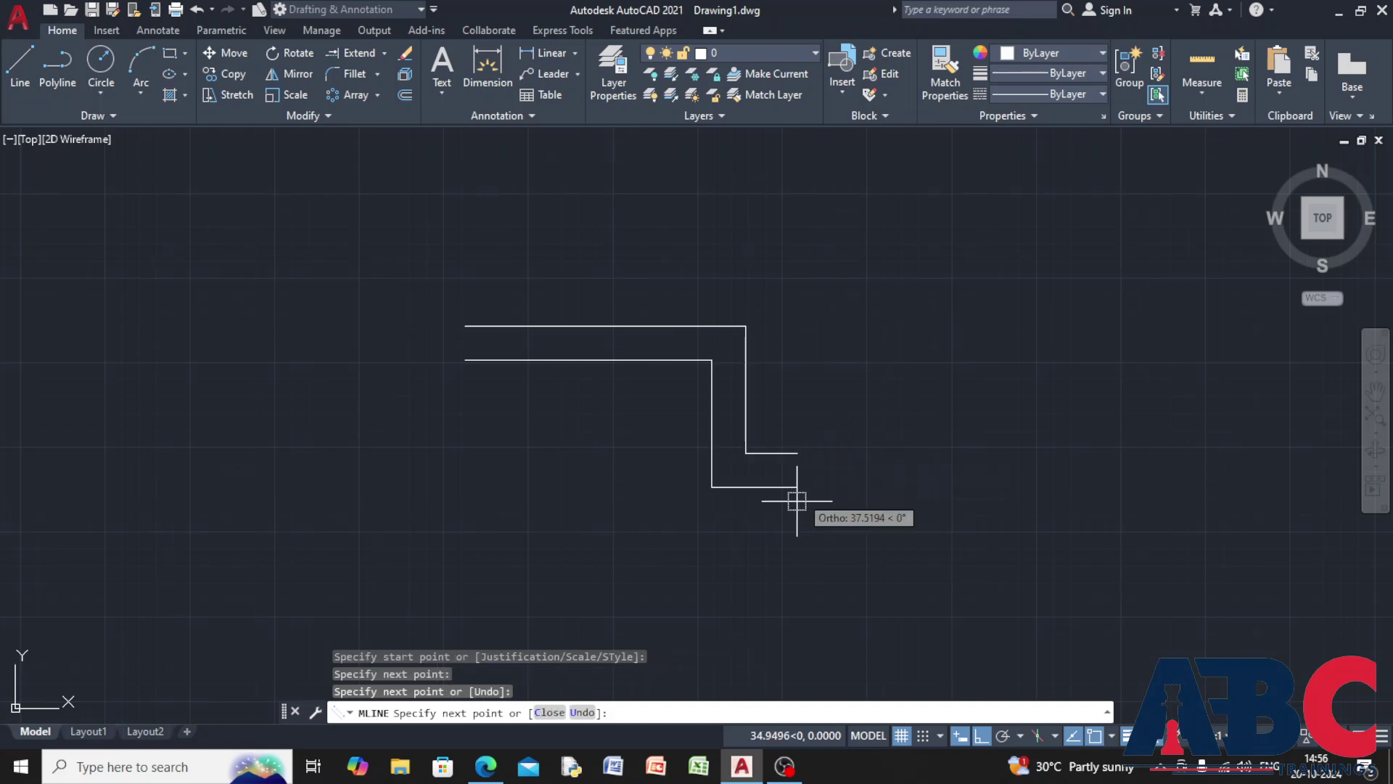
{"action": "left_click", "coordinate": [573, 548]}
{"action": "left_click", "coordinate": [575, 552]}
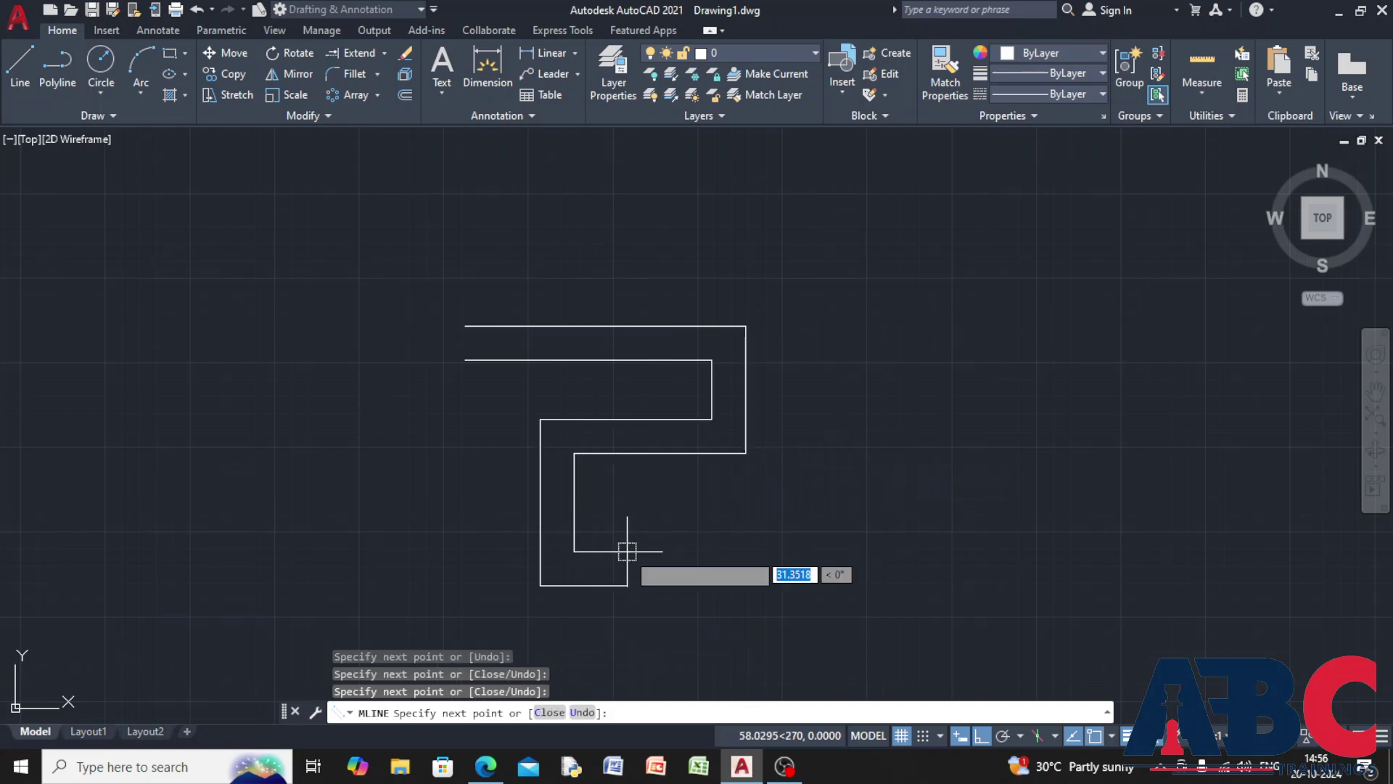
{"action": "middle_click_drag", "start_coordinate": [822, 542], "coordinate": [395, 399]}
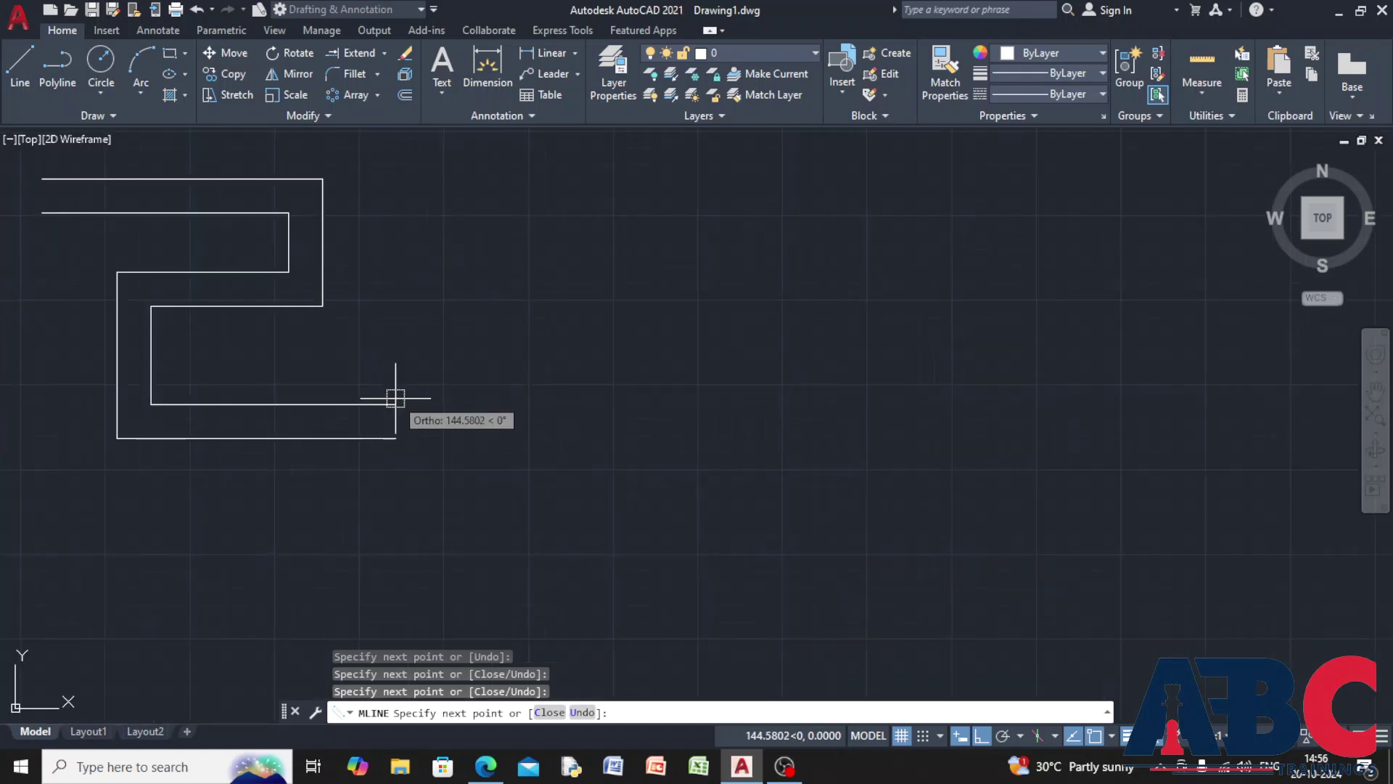
{"action": "scroll", "coordinate": [395, 398], "scroll_direction": "down", "scroll_amount": 8}
{"action": "scroll", "coordinate": [404, 397], "scroll_direction": "up", "scroll_amount": 4}
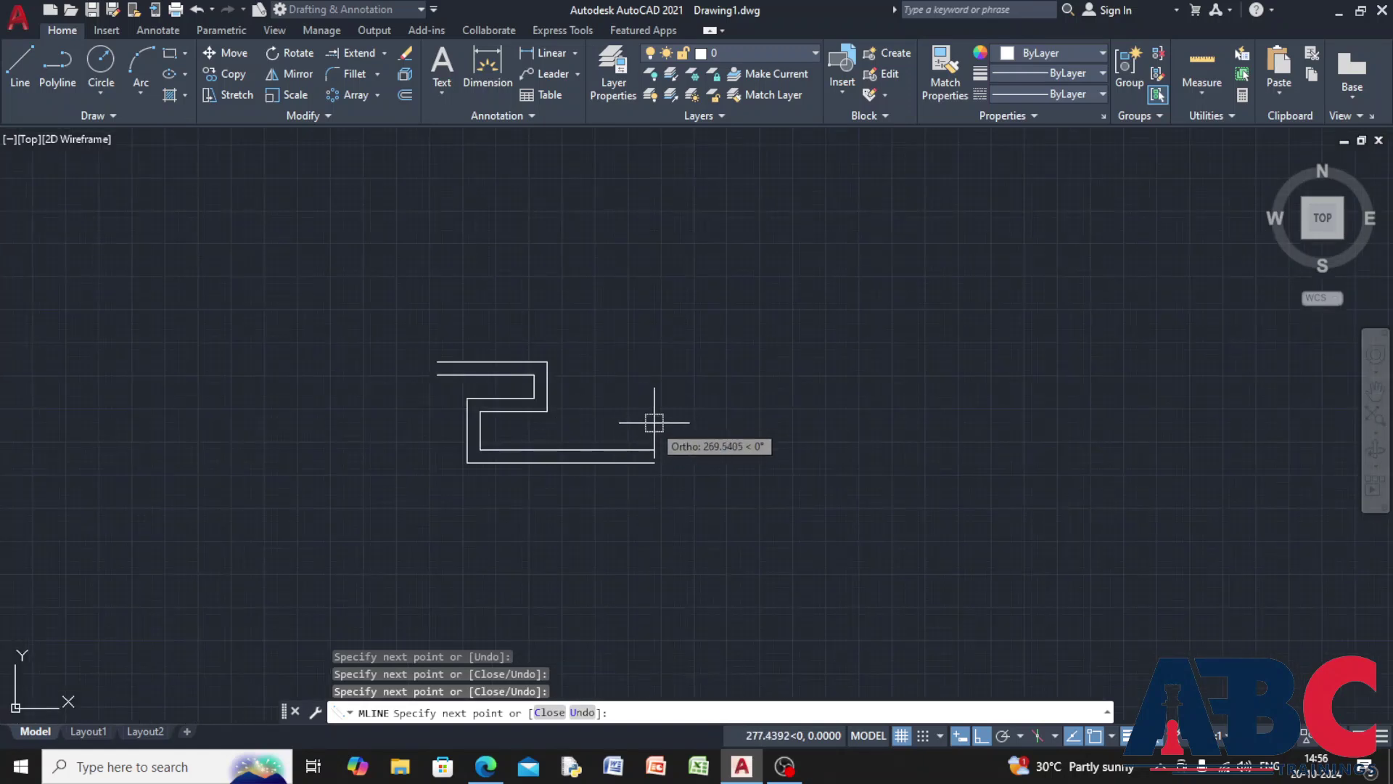
{"action": "left_click", "coordinate": [656, 422]}
{"action": "left_click", "coordinate": [612, 321]}
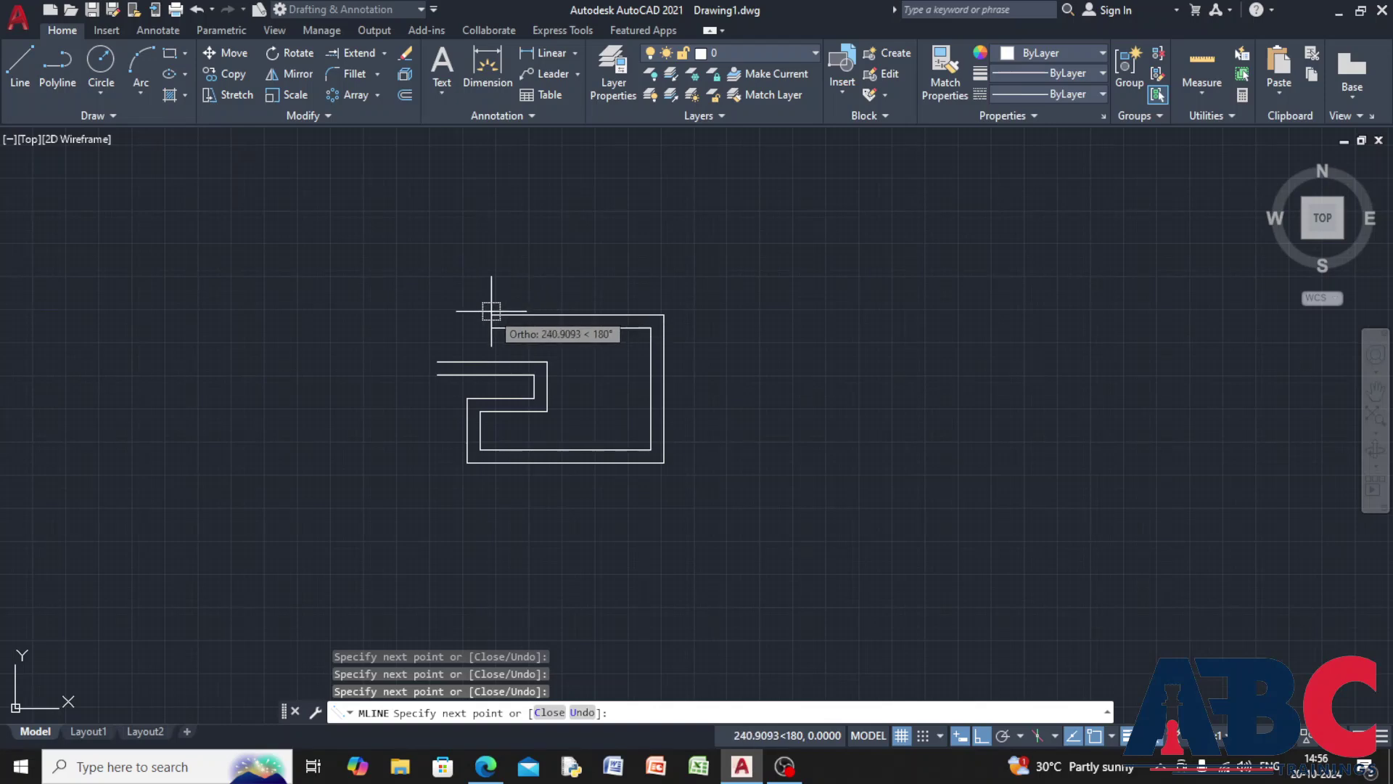
{"action": "left_click", "coordinate": [377, 316]}
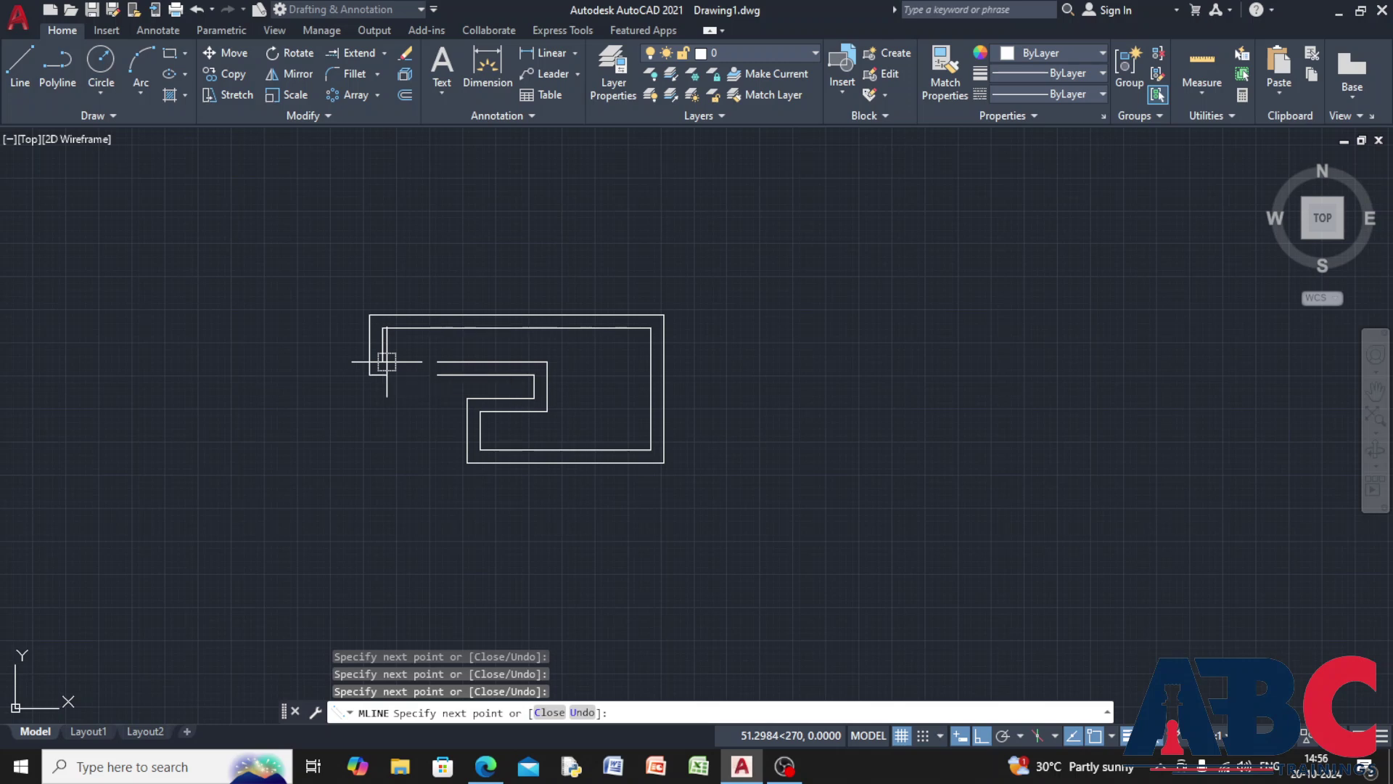
Extend the multiline right and down, snake it right, down, left, down and right below the wrapped part, and end it open.
{"action": "left_click", "coordinate": [406, 368]}
{"action": "left_click", "coordinate": [410, 368]}
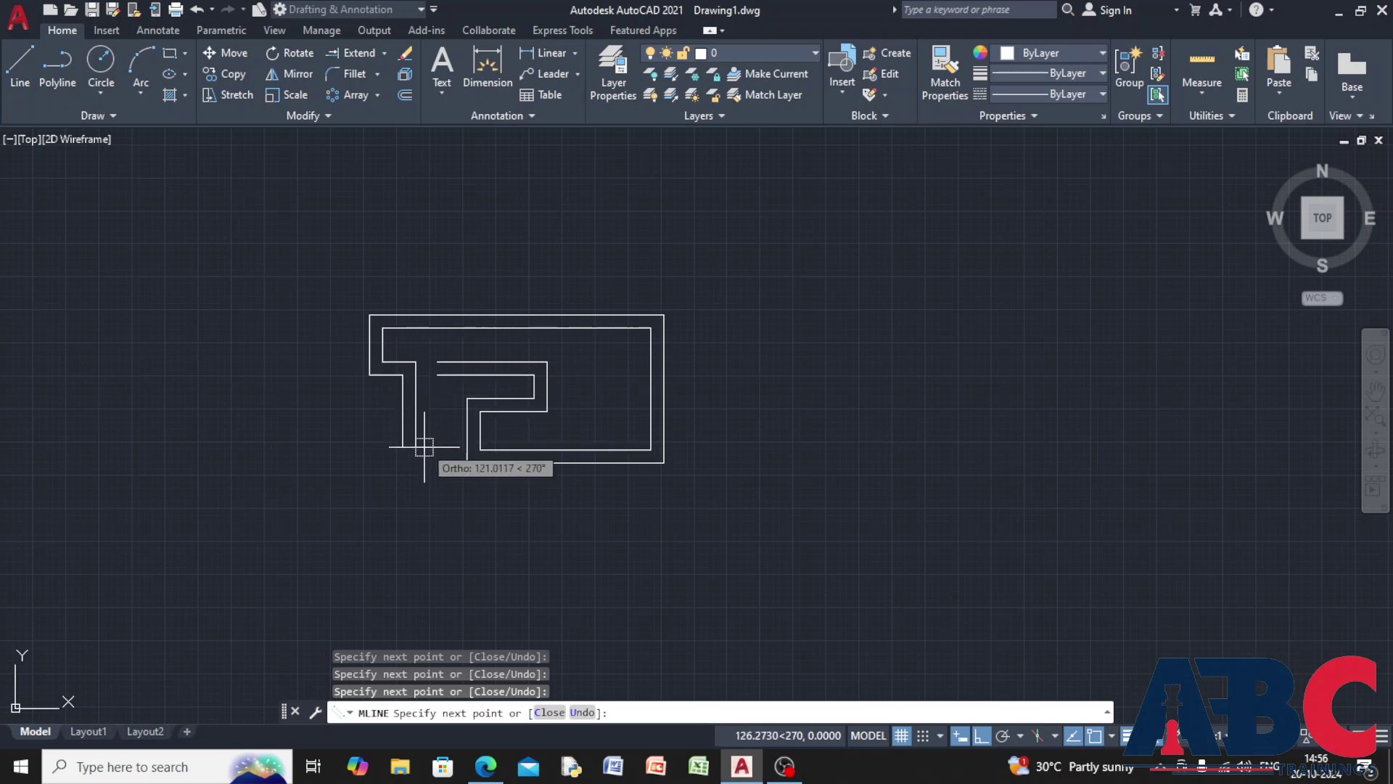
{"action": "left_click", "coordinate": [434, 483]}
{"action": "left_click", "coordinate": [657, 489]}
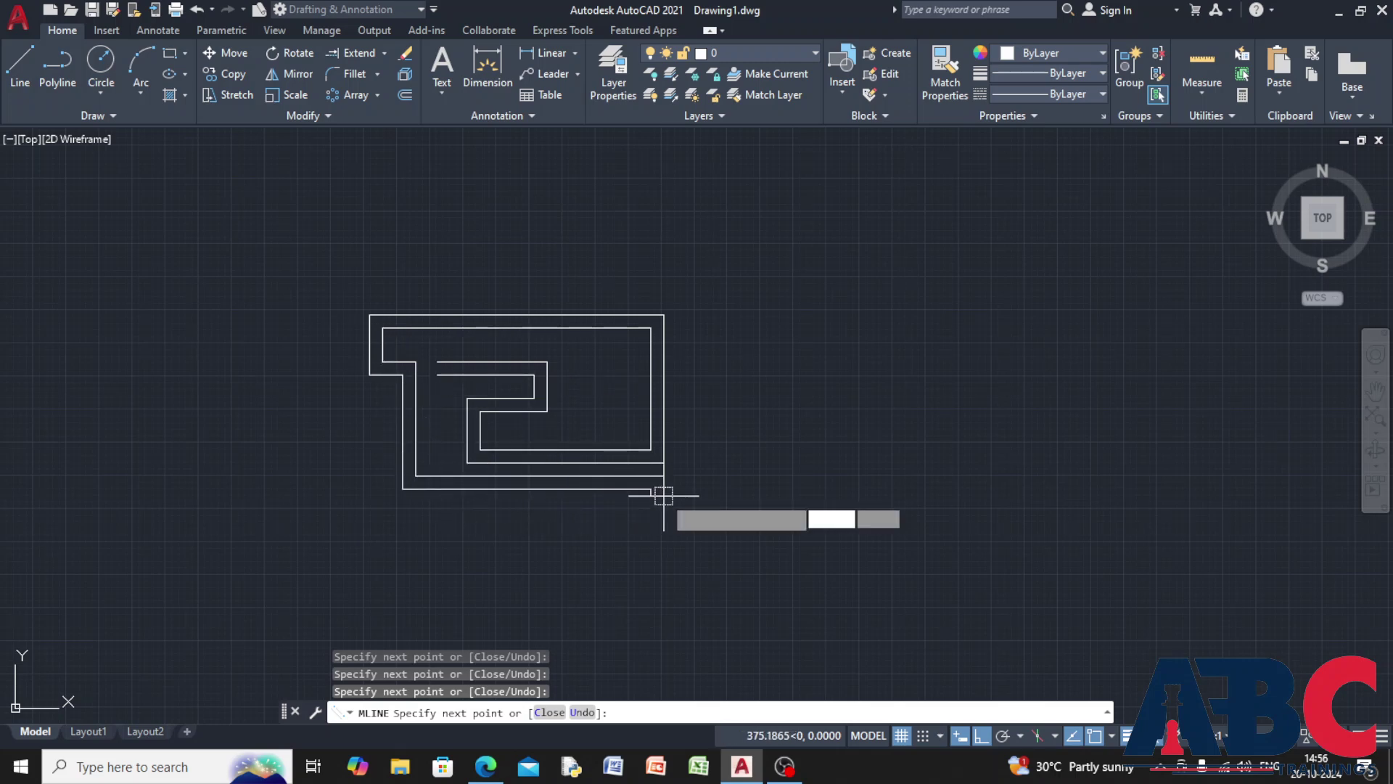
{"action": "left_click", "coordinate": [667, 555]}
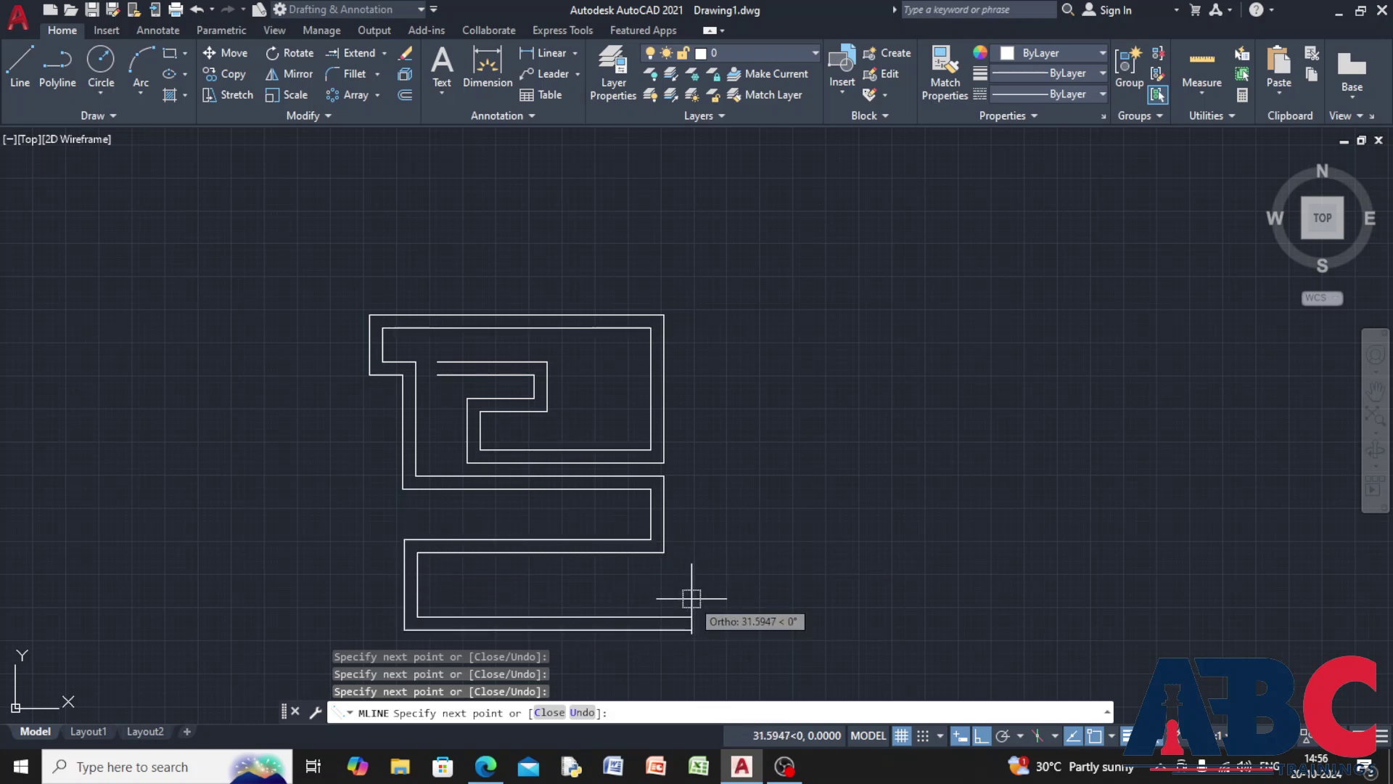
{"action": "key", "text": "Escape"}
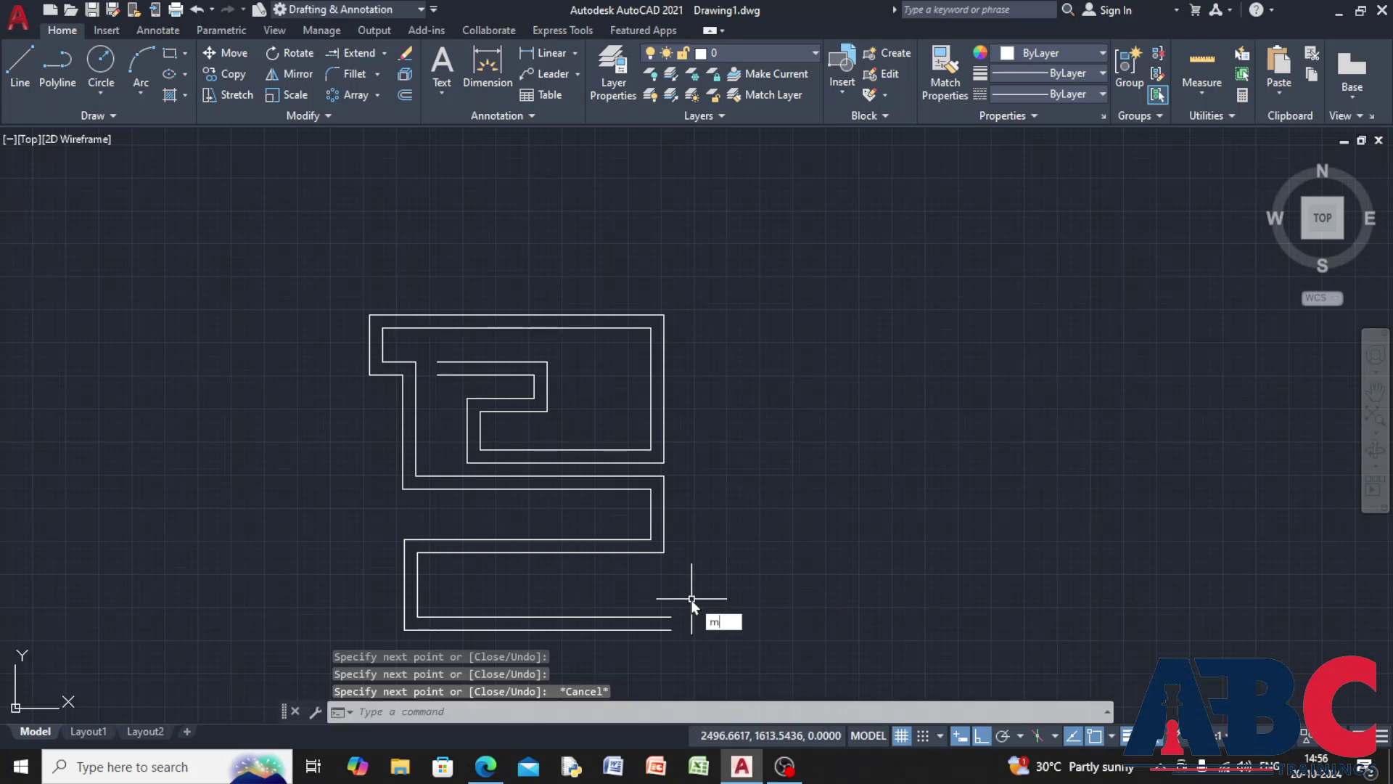
{"action": "type", "text": "m"}
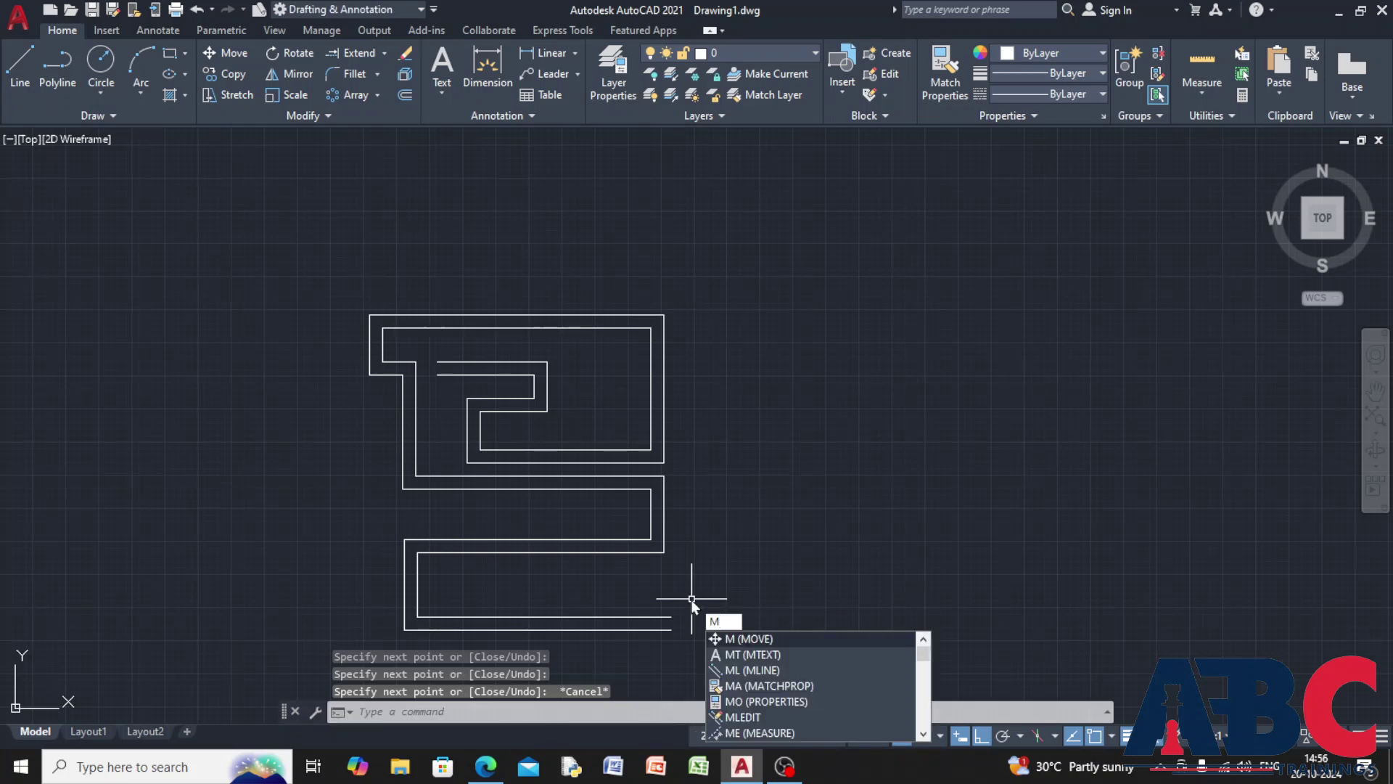
{"action": "type", "text": "l"}
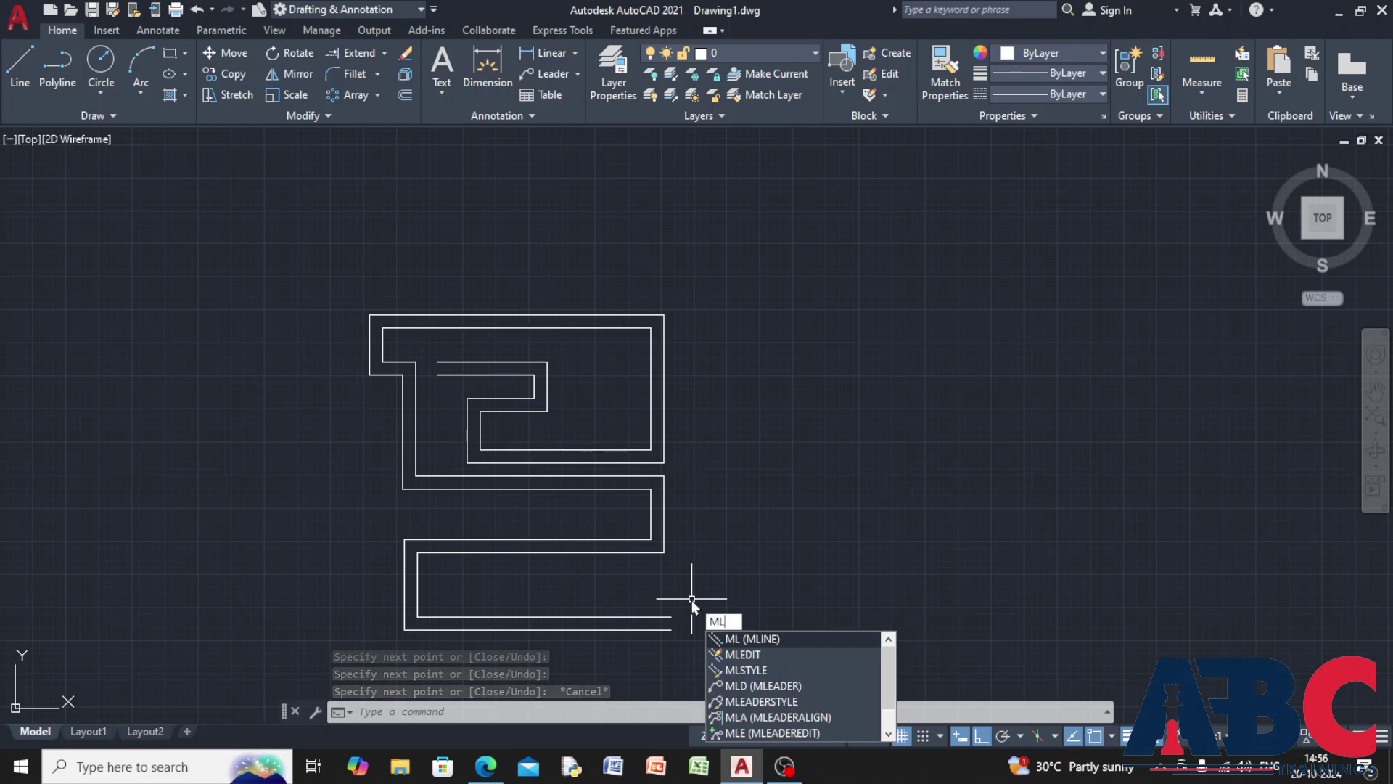
{"action": "type", "text": "p"}
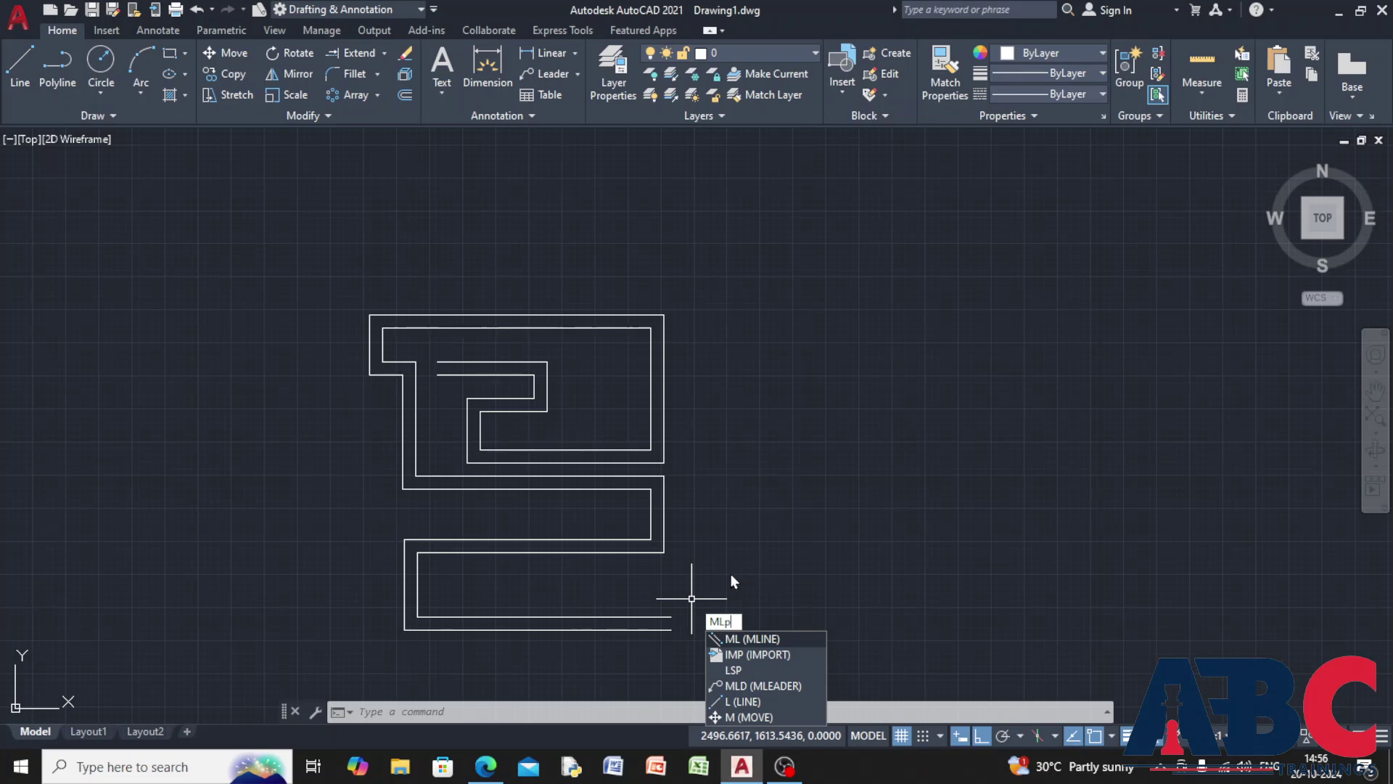
{"action": "key", "text": "BackSpace"}
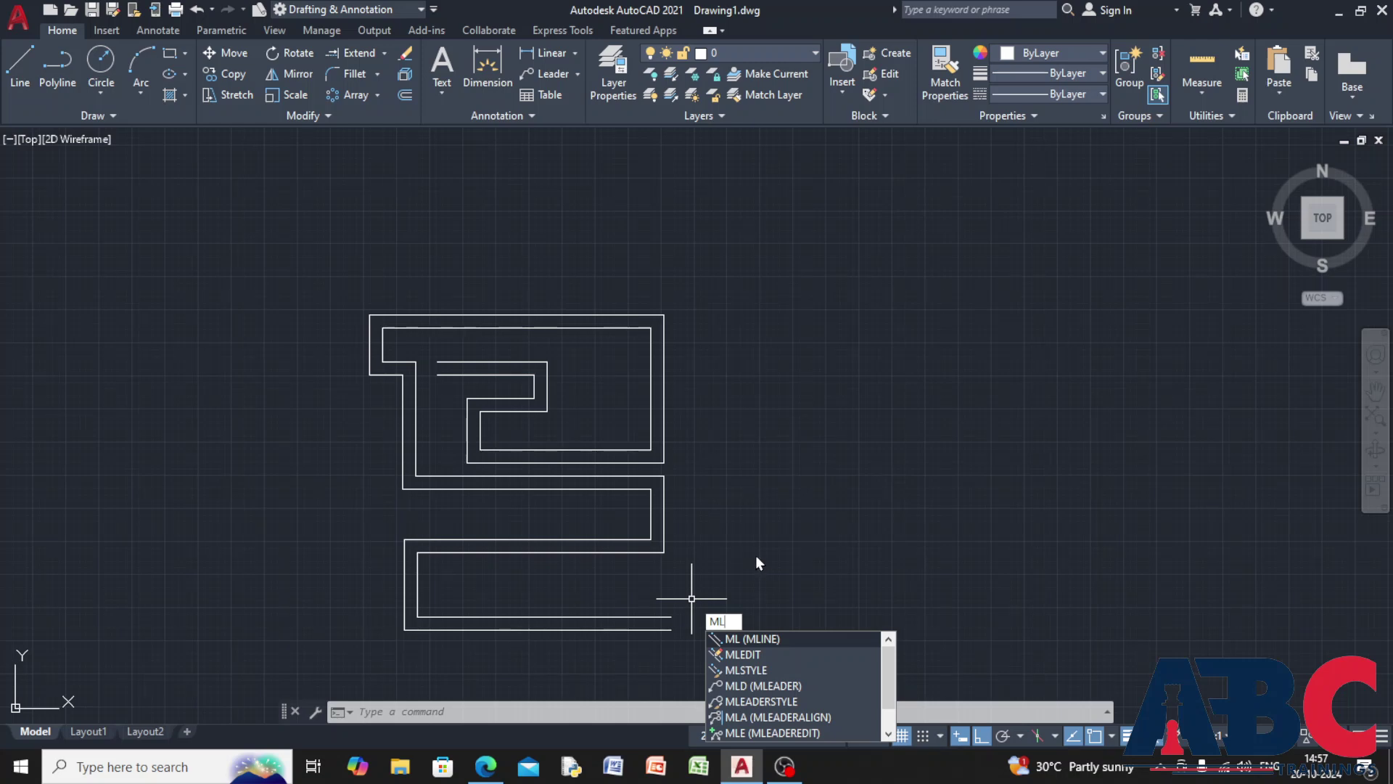
{"action": "key", "text": "Escape"}
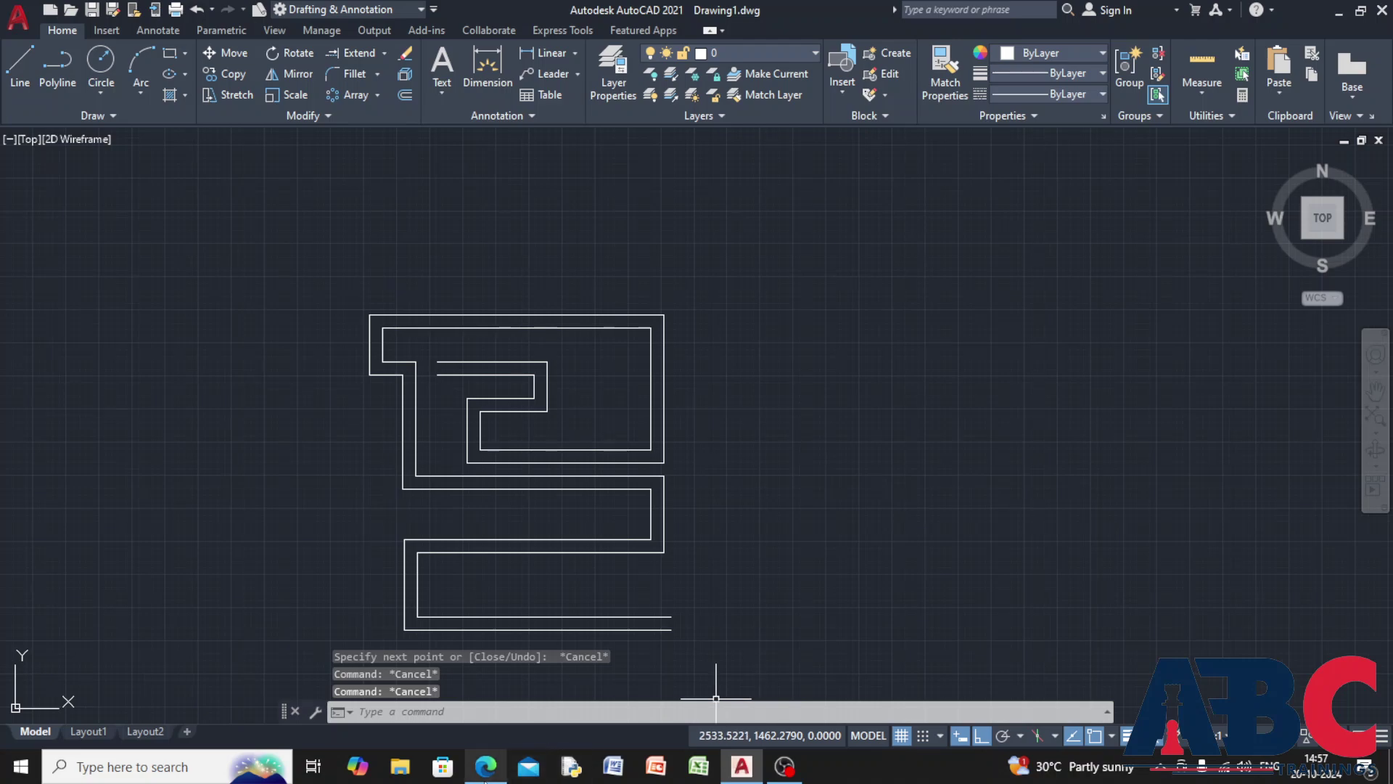
Switch to the browser to check the Pline notes in AutoCAD_Session_7.pdf, and return to AutoCAD.
{"action": "left_click", "coordinate": [486, 765]}
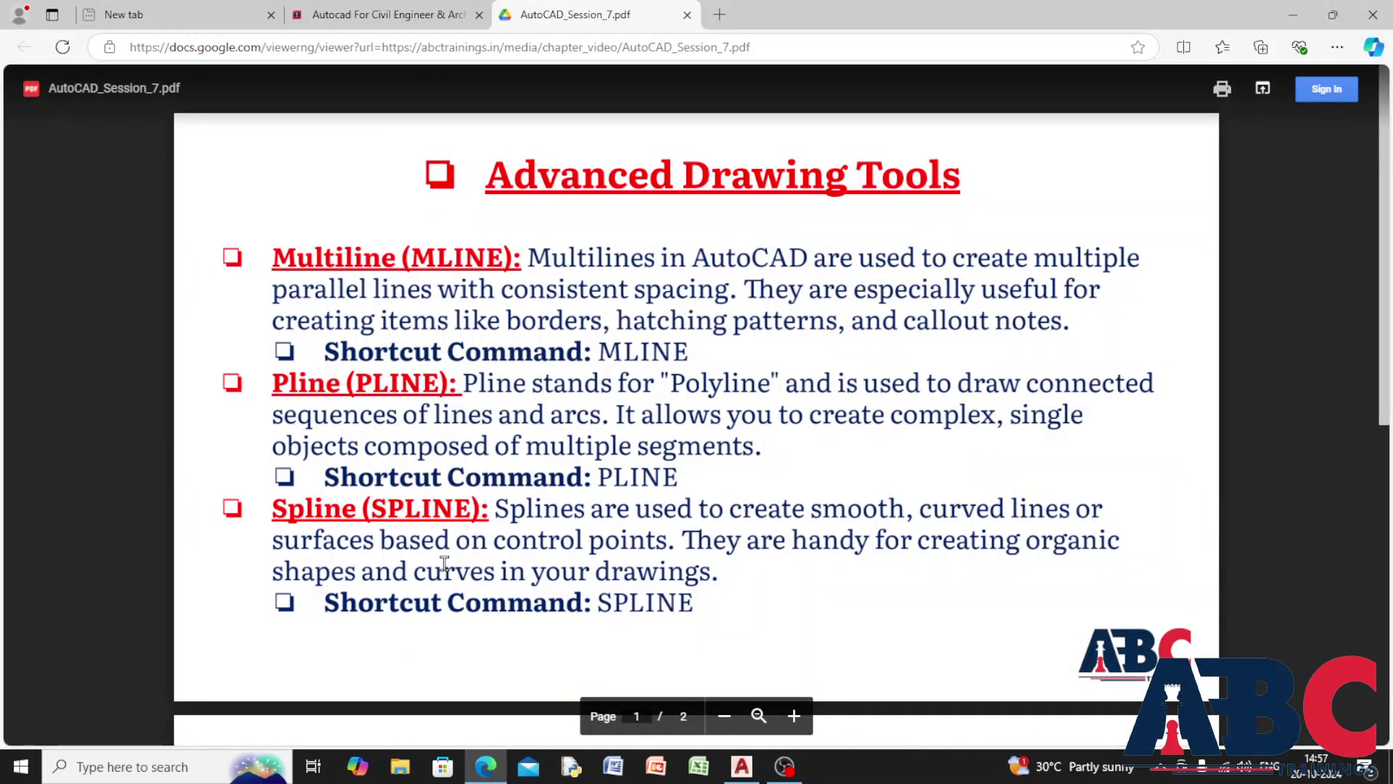
{"action": "left_click", "coordinate": [742, 766]}
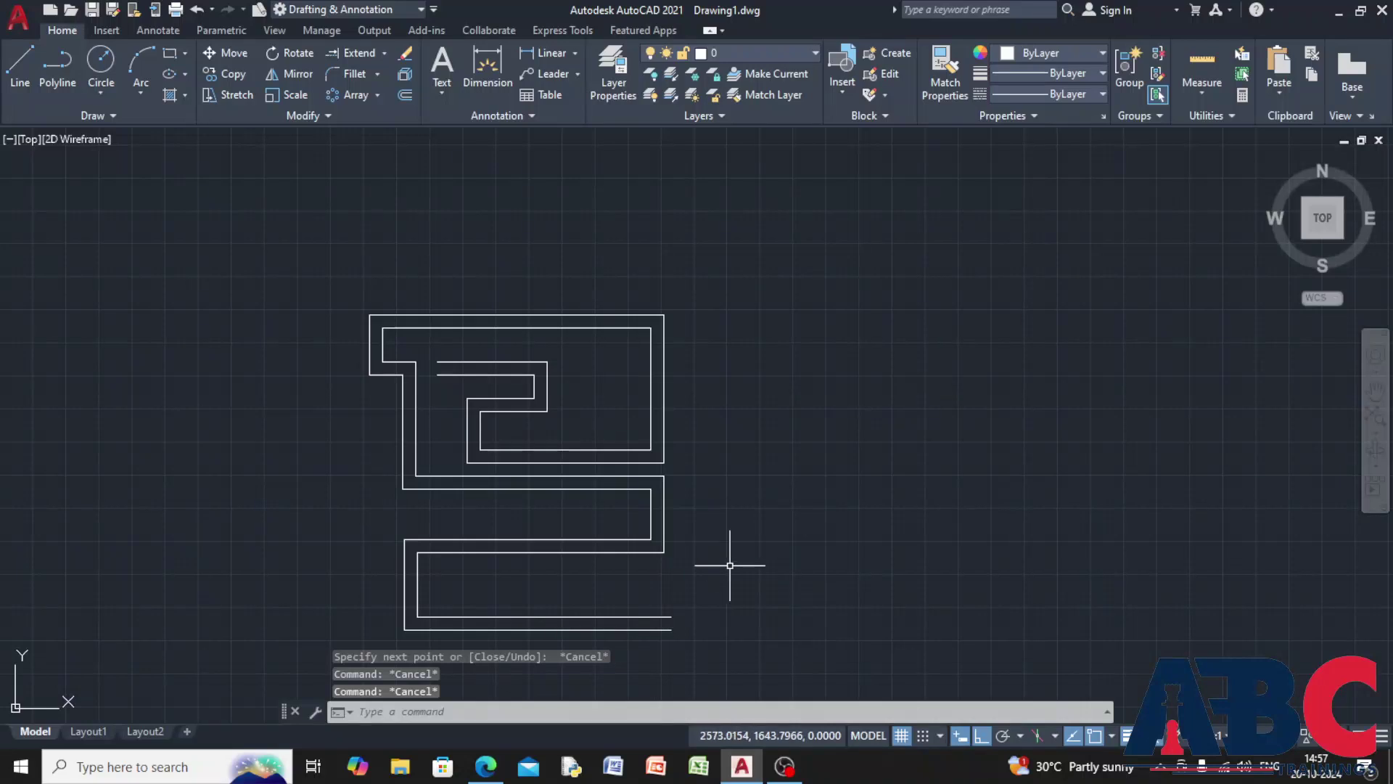
Begin a polyline in the empty area beside the multiline, with orthogonal segments running right, up, left and up.
{"action": "scroll", "coordinate": [730, 565], "scroll_direction": "down", "scroll_amount": 4}
{"action": "middle_click_drag", "start_coordinate": [765, 538], "coordinate": [572, 482]}
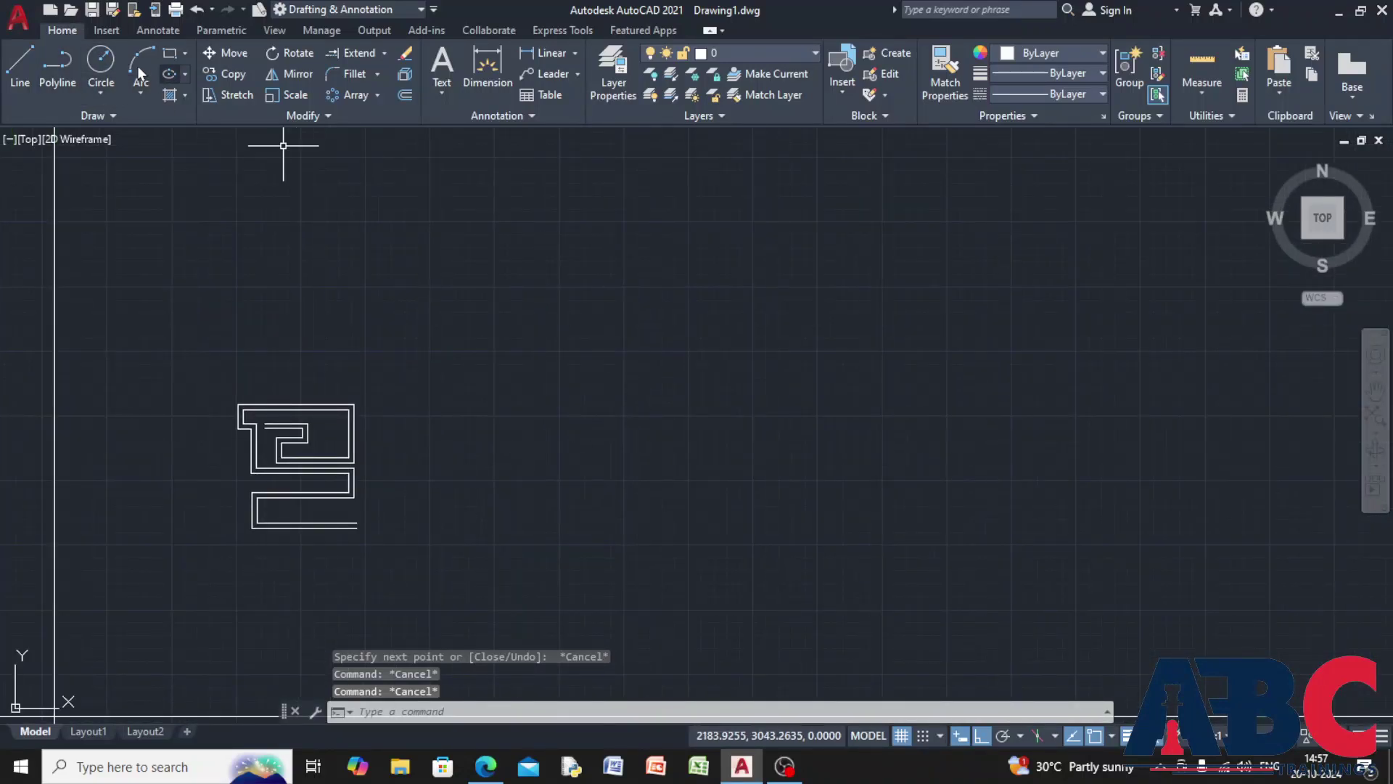
{"action": "left_click", "coordinate": [65, 64]}
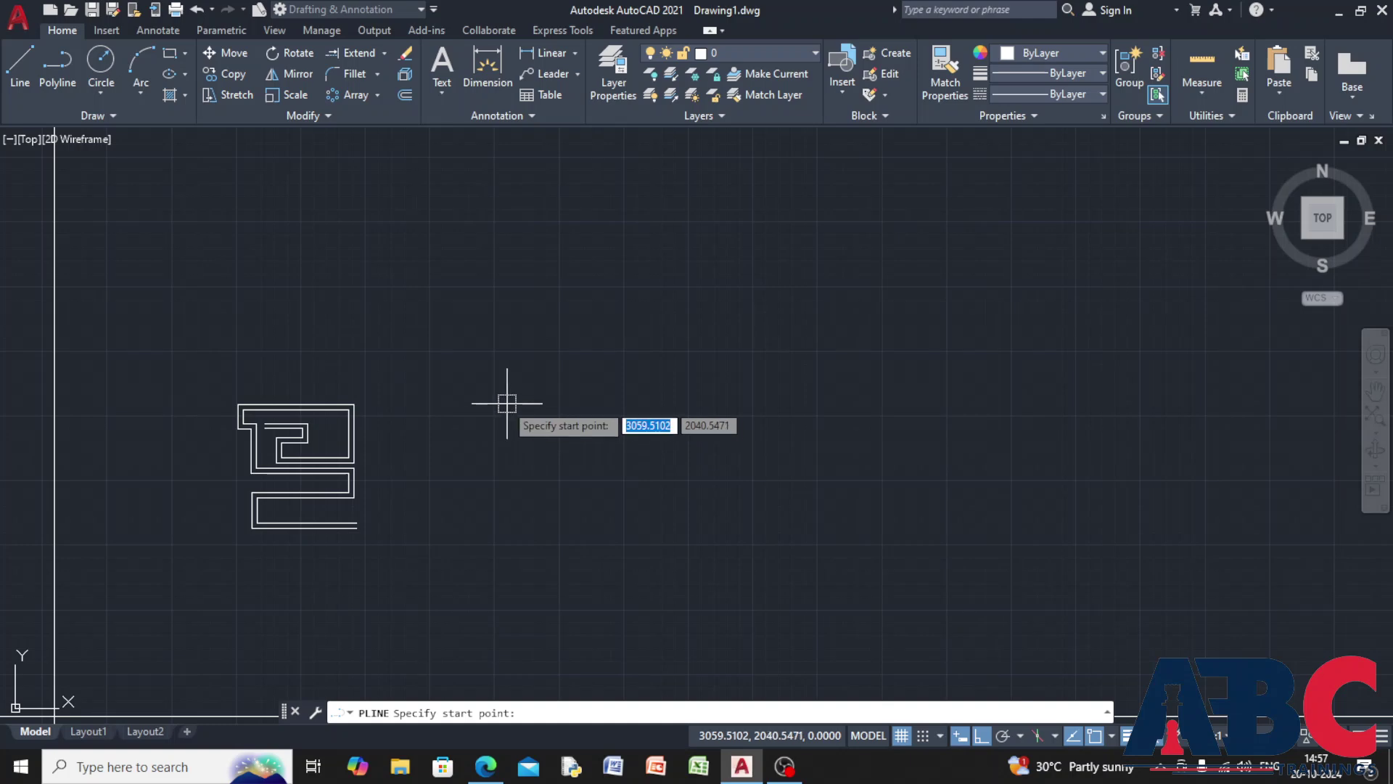
{"action": "left_click", "coordinate": [448, 390]}
{"action": "left_click", "coordinate": [650, 390]}
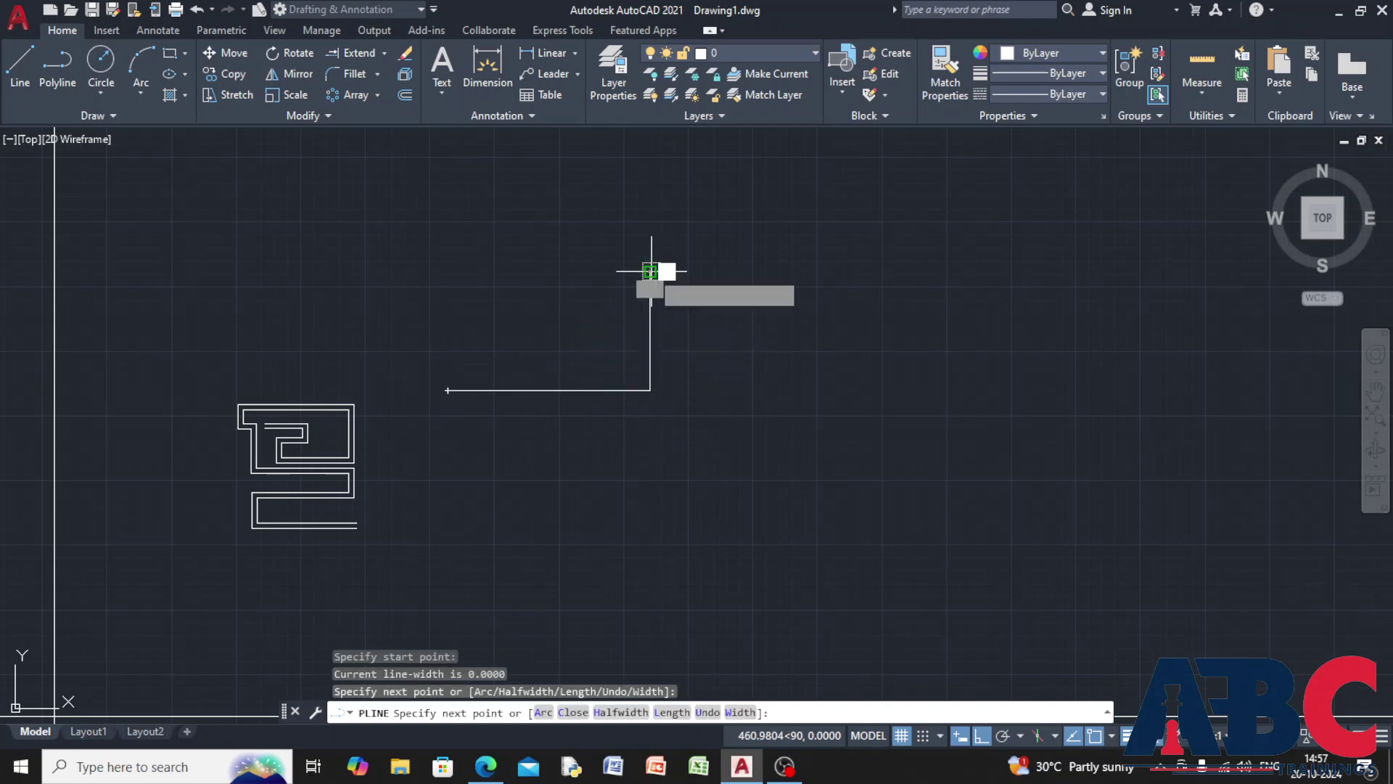
{"action": "left_click", "coordinate": [650, 271]}
{"action": "left_click", "coordinate": [413, 272]}
{"action": "left_click", "coordinate": [413, 186]}
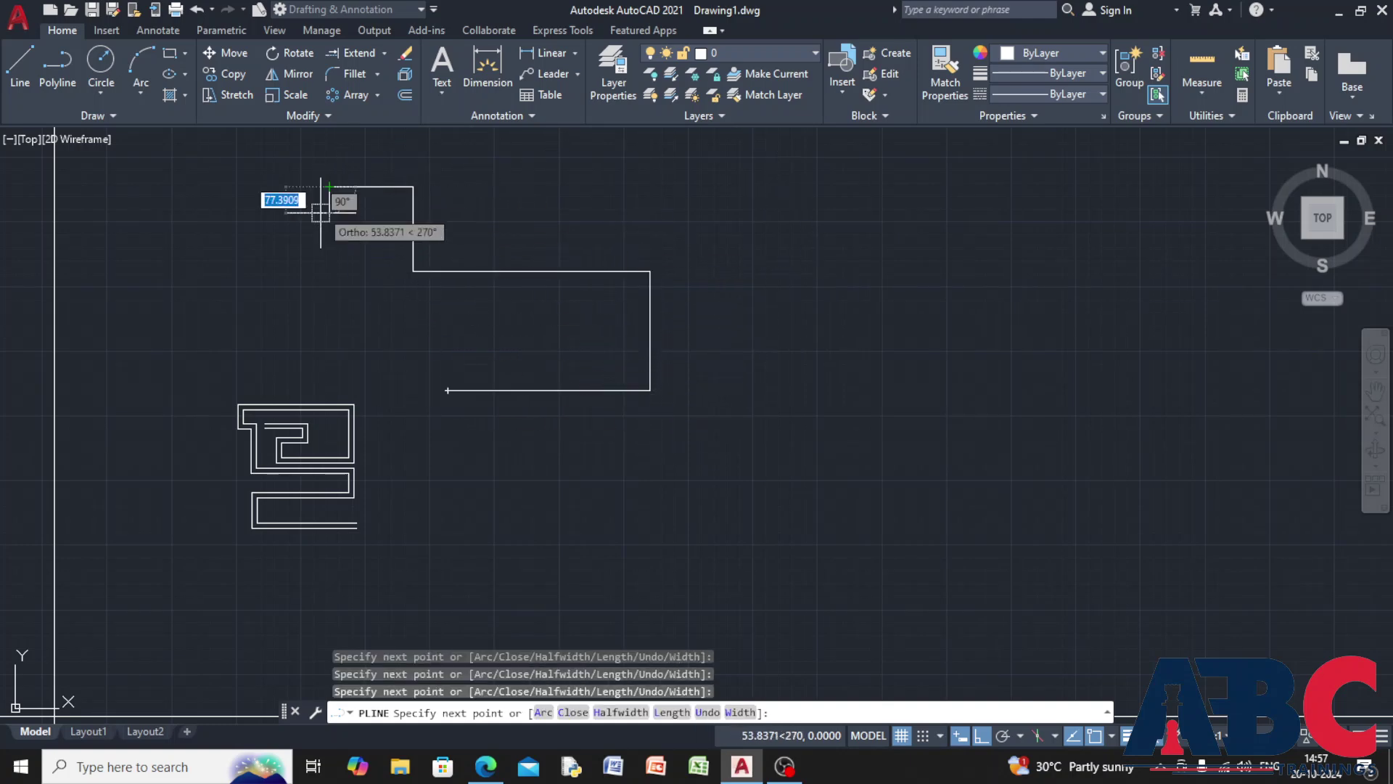
Continue the polyline left, down, right, down, right, down and left, and join it to its start point with a short diagonal.
{"action": "left_click", "coordinate": [329, 187]}
{"action": "left_click", "coordinate": [330, 229]}
{"action": "left_click", "coordinate": [363, 230]}
{"action": "left_click", "coordinate": [363, 320]}
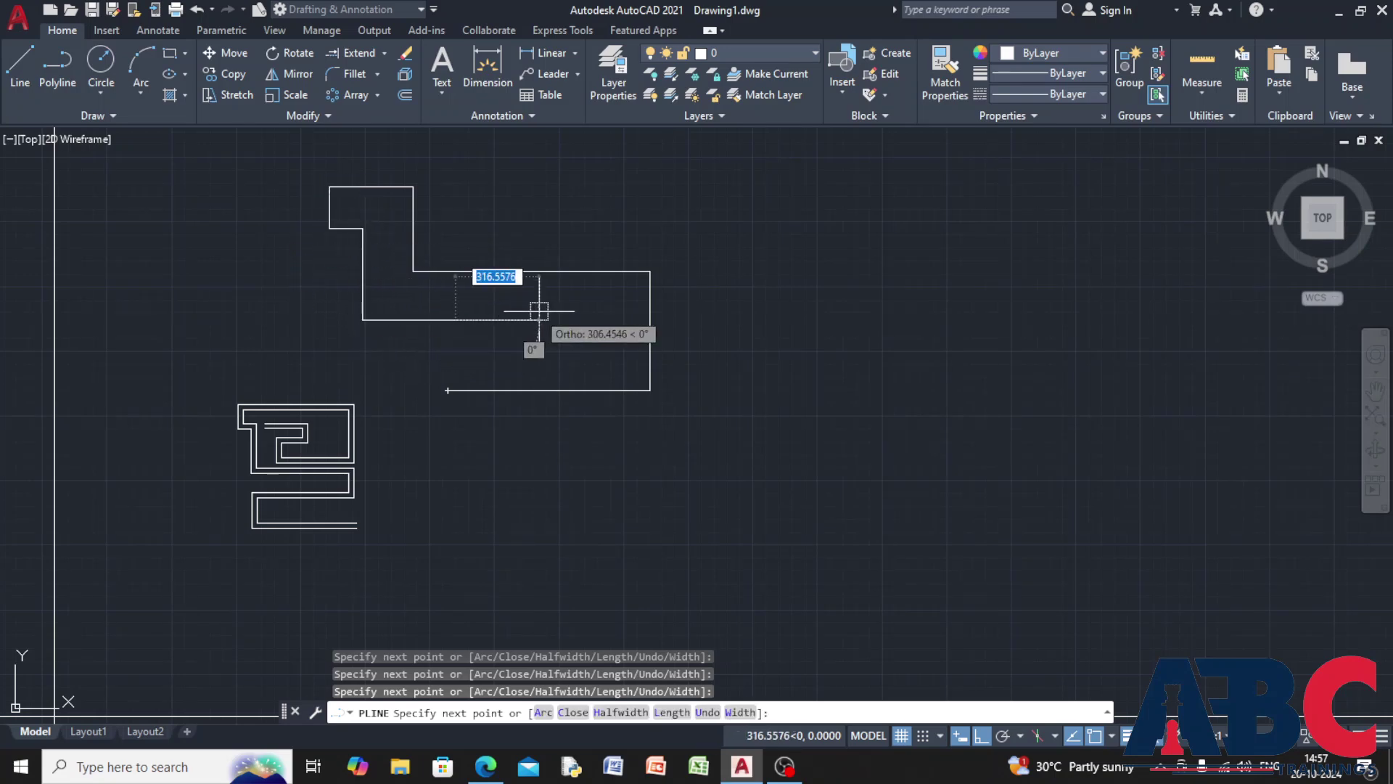
{"action": "left_click", "coordinate": [610, 319]}
{"action": "left_click", "coordinate": [610, 351]}
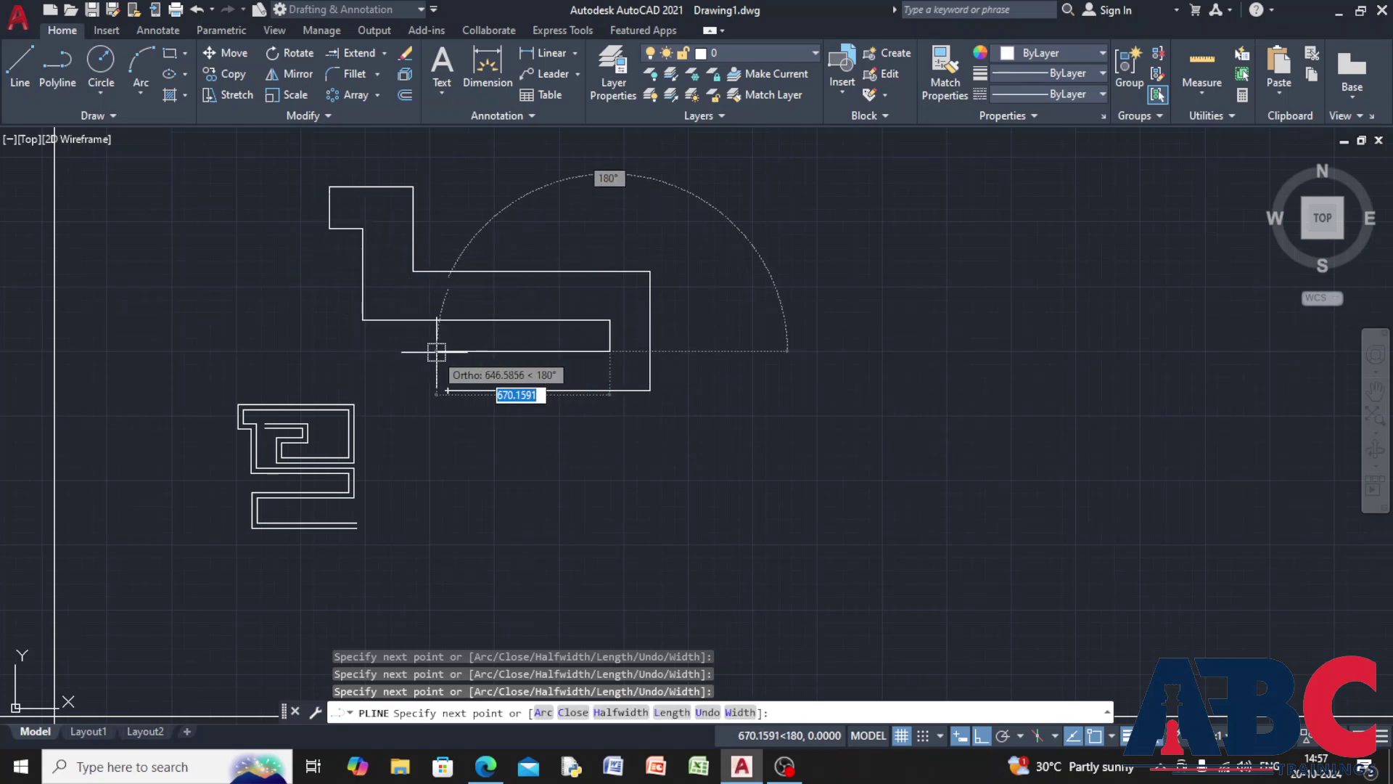
{"action": "left_click", "coordinate": [449, 391]}
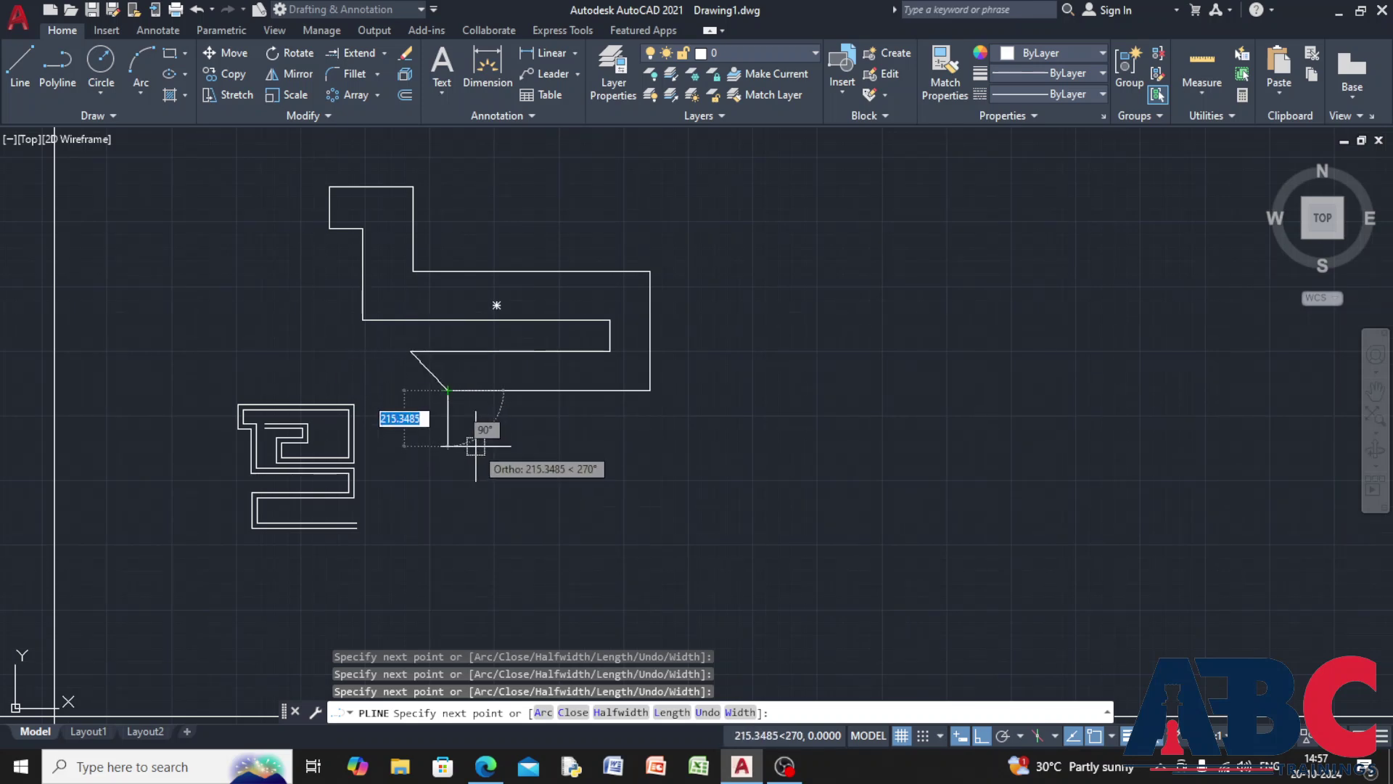
{"action": "key", "text": "Escape"}
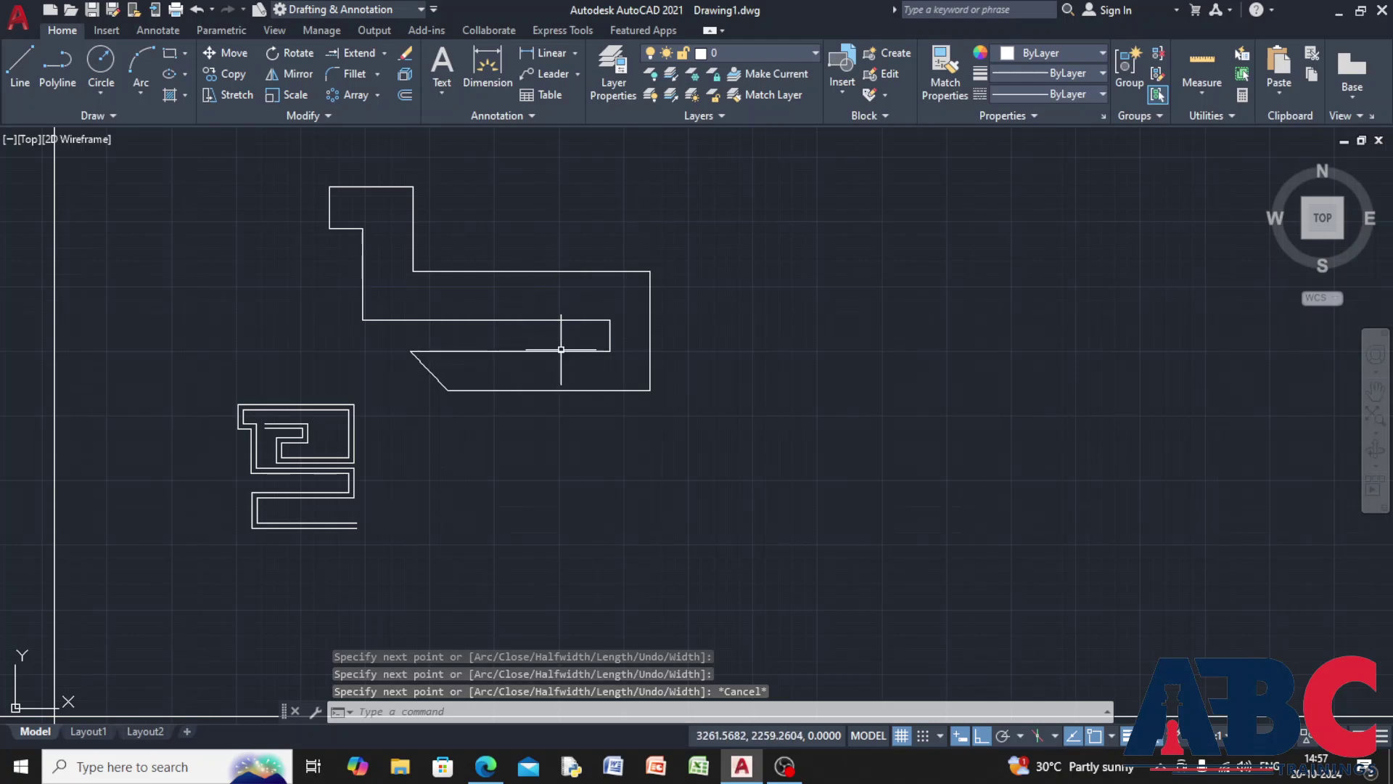
Select the stepped polyline to examine whether its segments form a single object, and deselect it.
{"action": "left_click", "coordinate": [550, 390]}
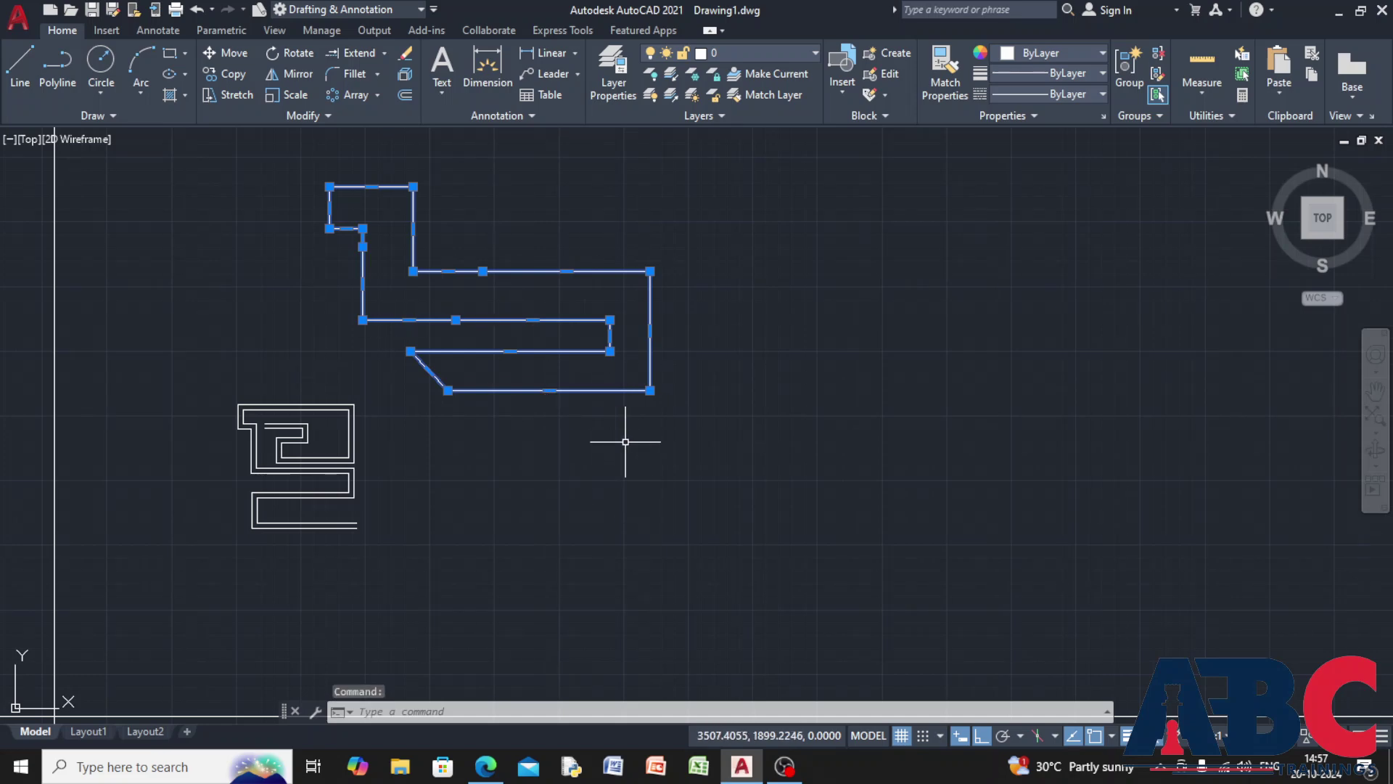
{"action": "left_click", "coordinate": [625, 442]}
{"action": "key", "text": "Escape"}
{"action": "key", "text": "Escape"}
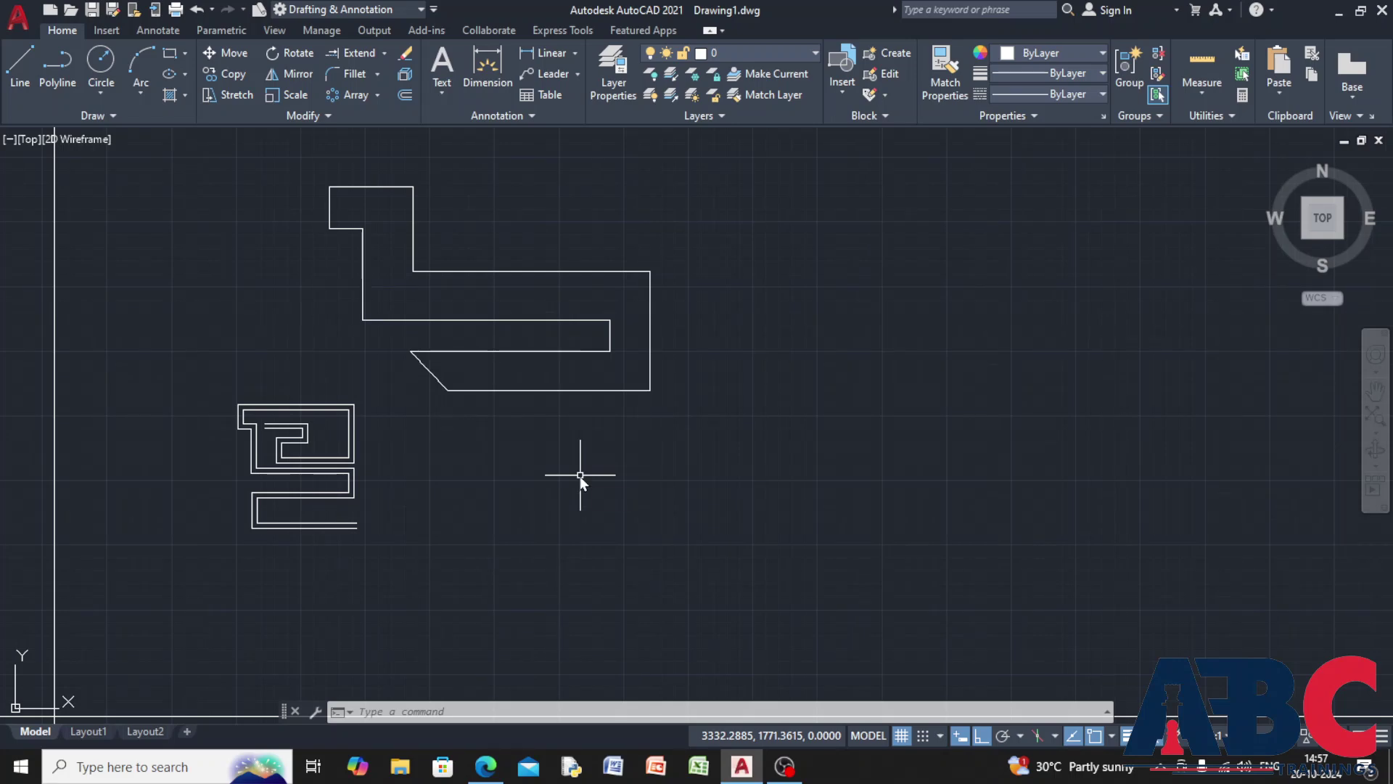
Try to draw a fit-point spline below and to the right of the polyline, going right, up, right and up.
{"action": "type", "text": "S"}
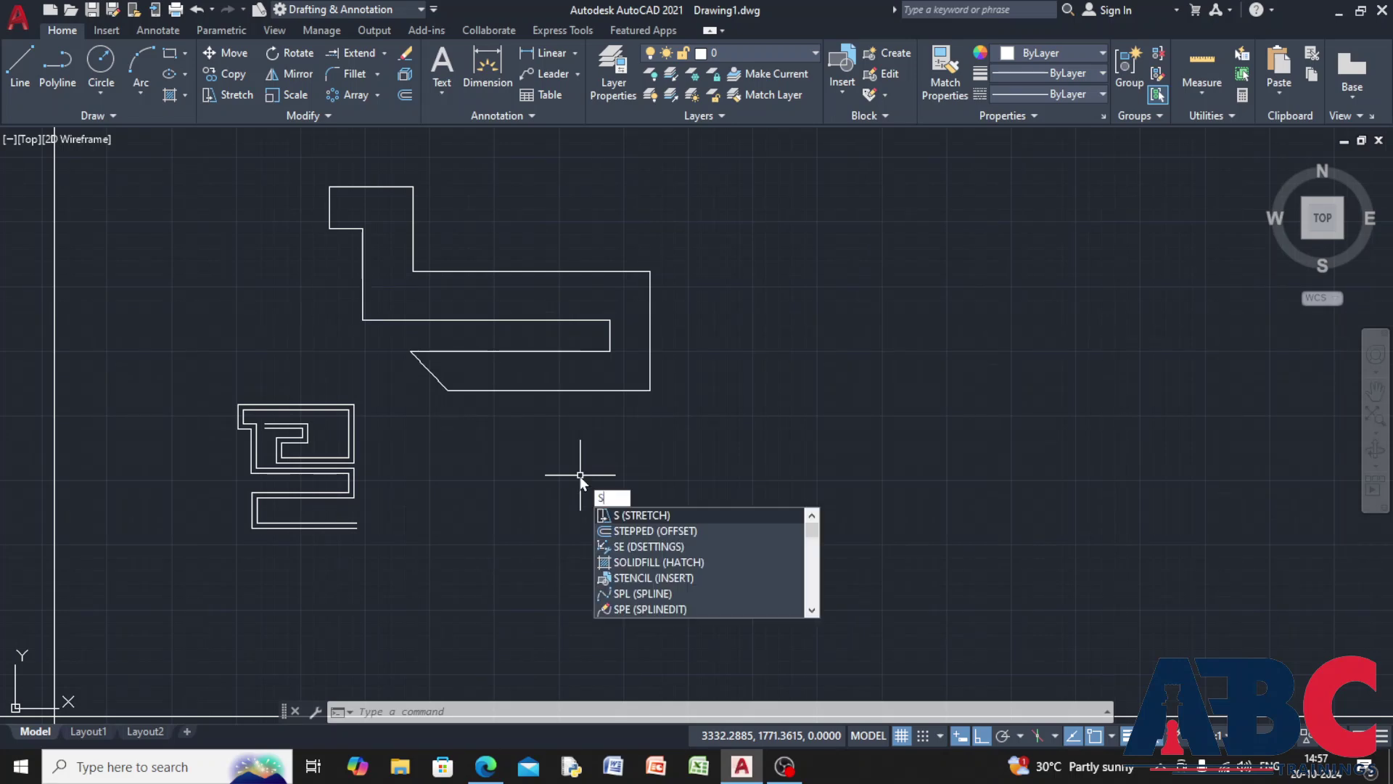
{"action": "type", "text": "P"}
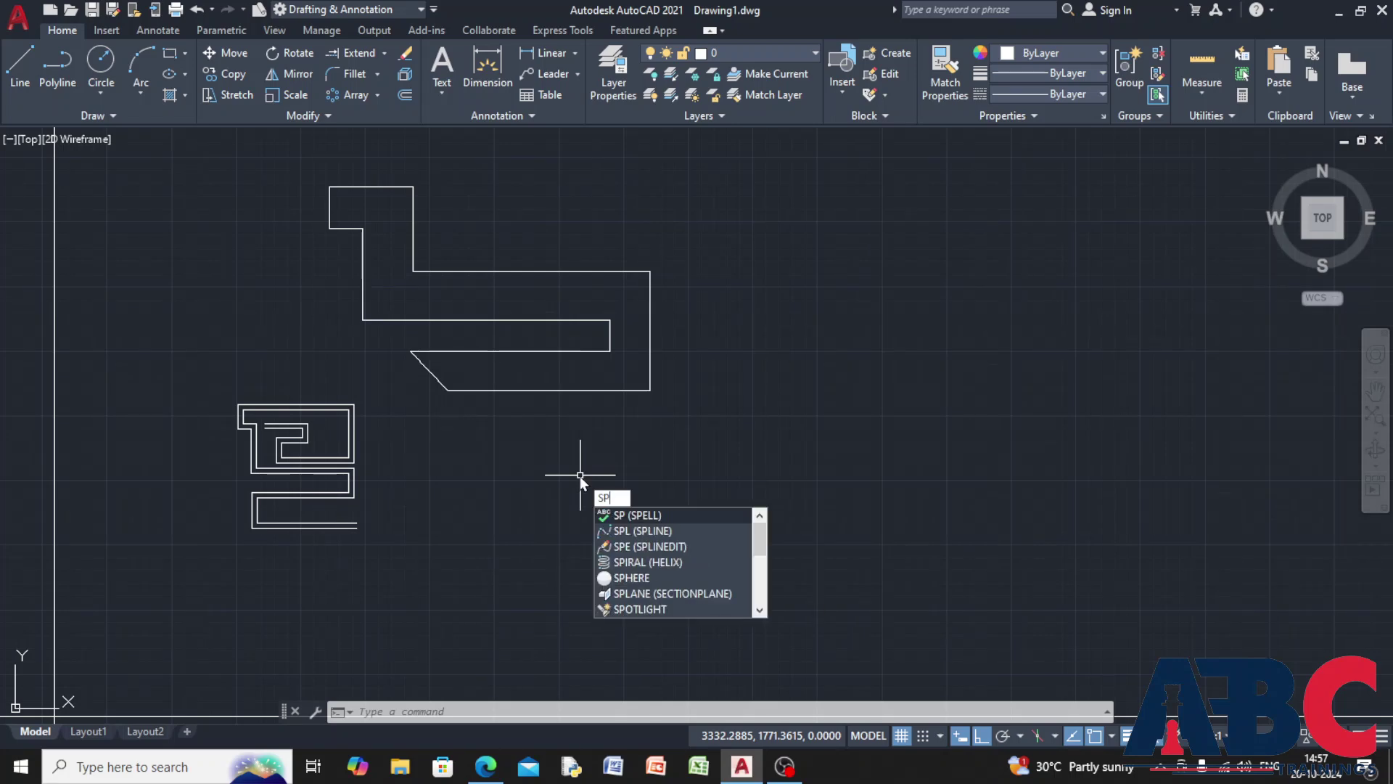
{"action": "left_click", "coordinate": [697, 530]}
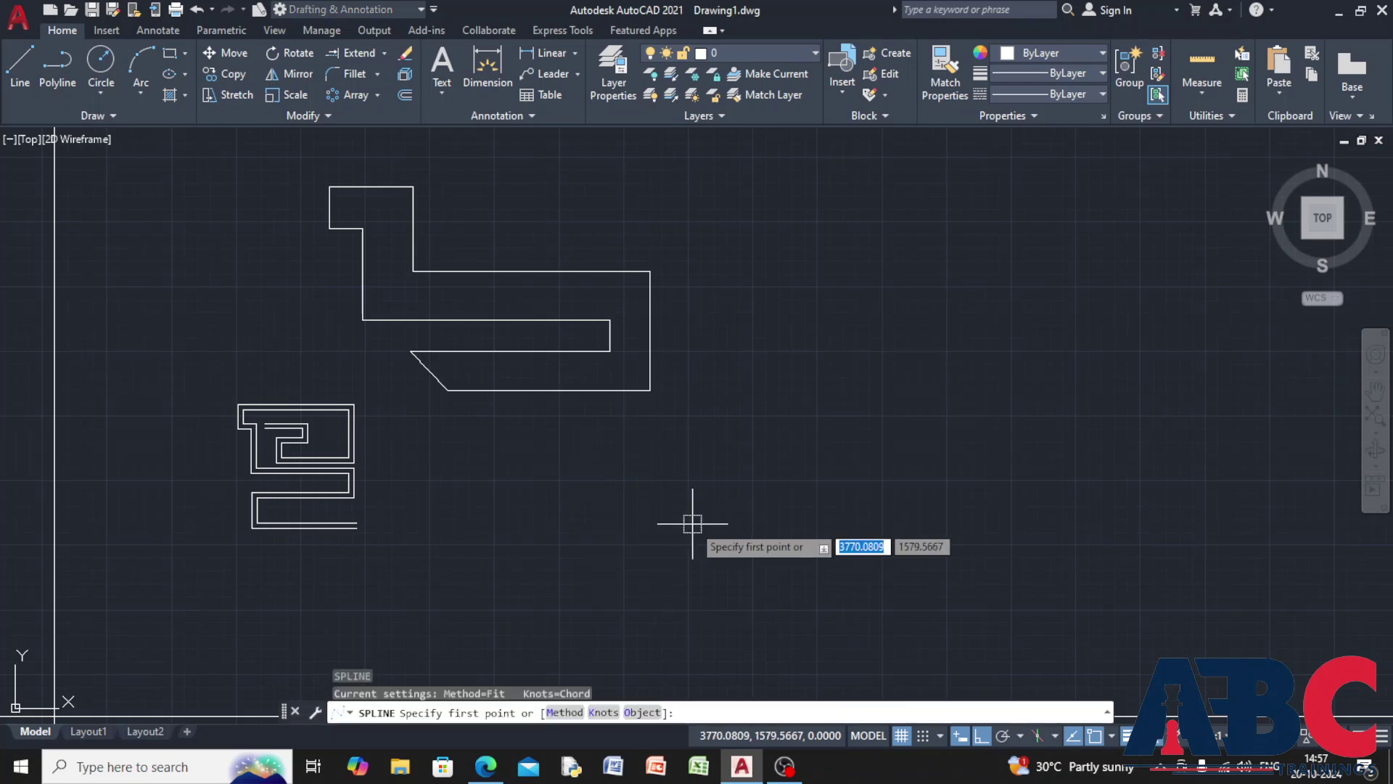
{"action": "left_click", "coordinate": [580, 555]}
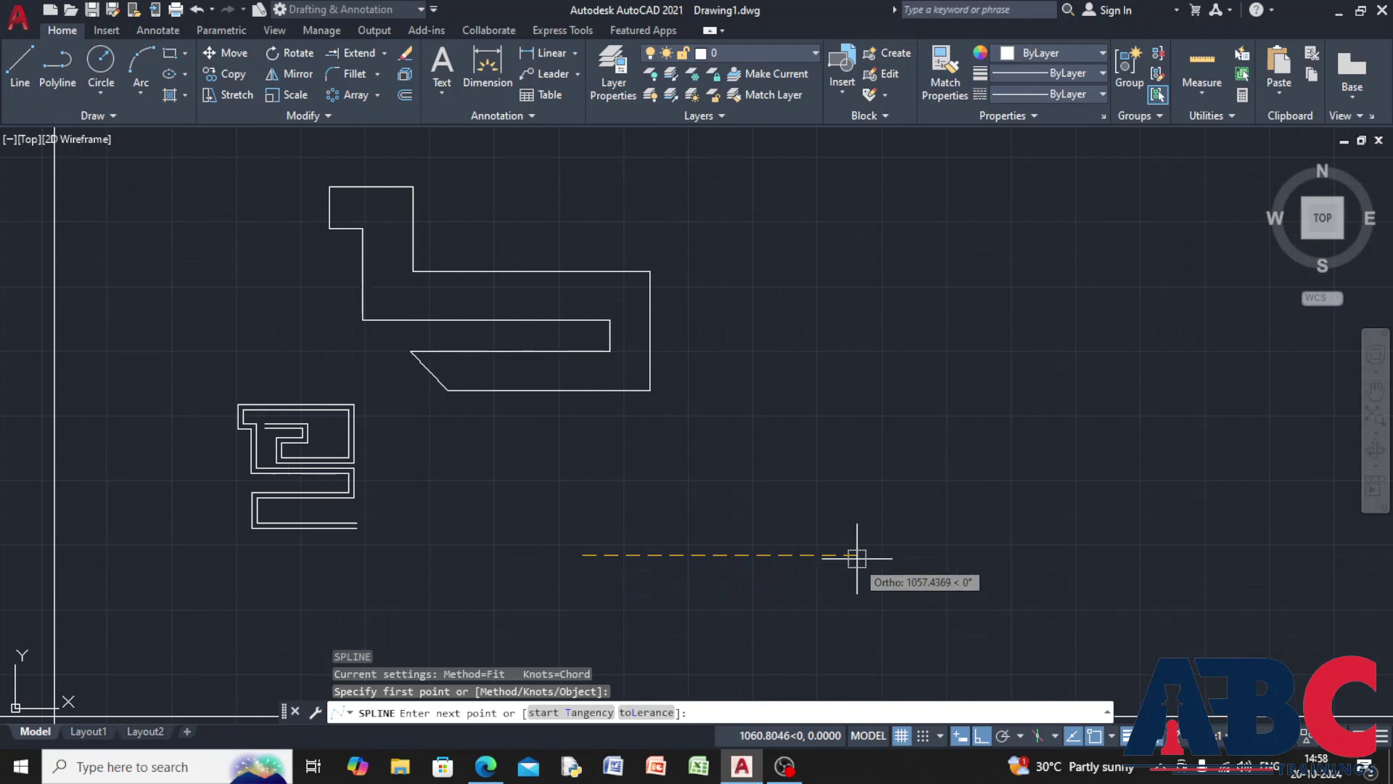
{"action": "middle_click_drag", "start_coordinate": [849, 552], "coordinate": [708, 474]}
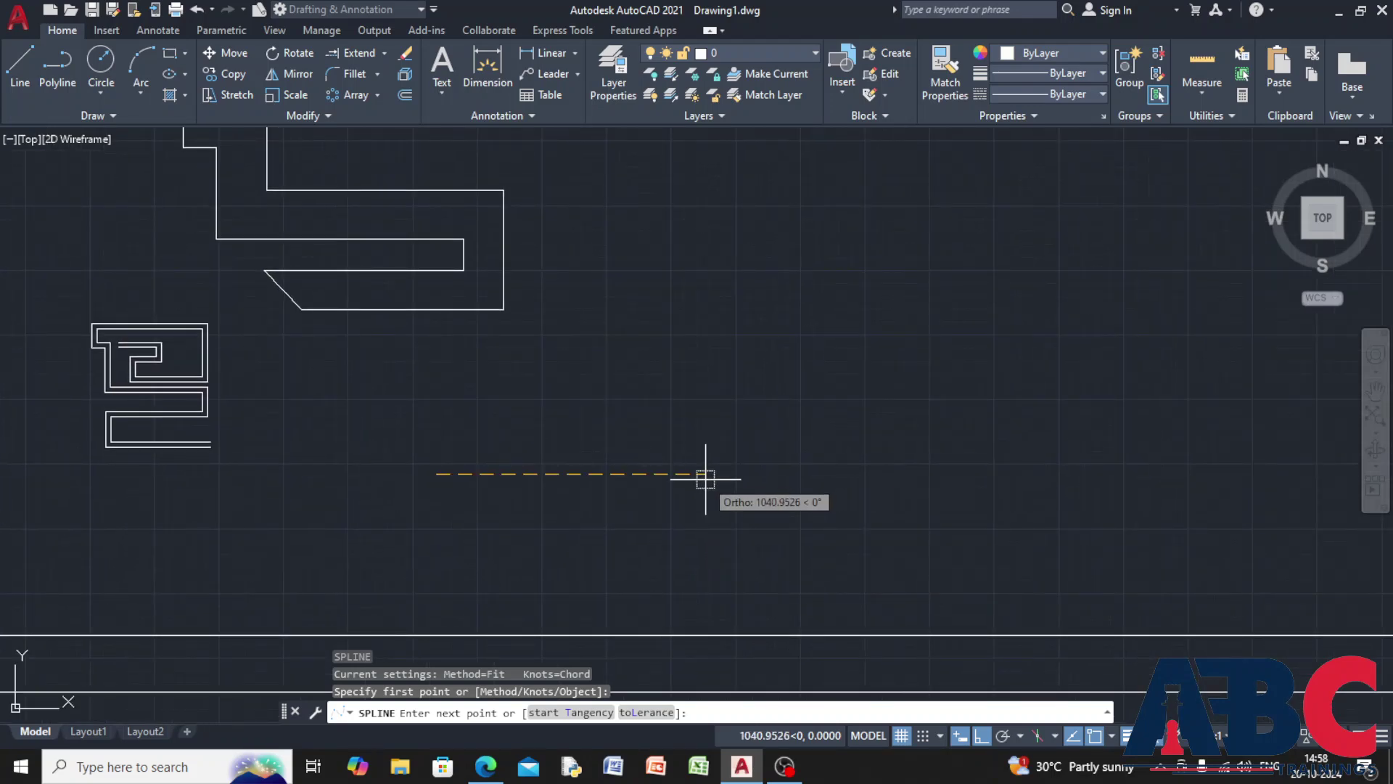
{"action": "left_click", "coordinate": [707, 473]}
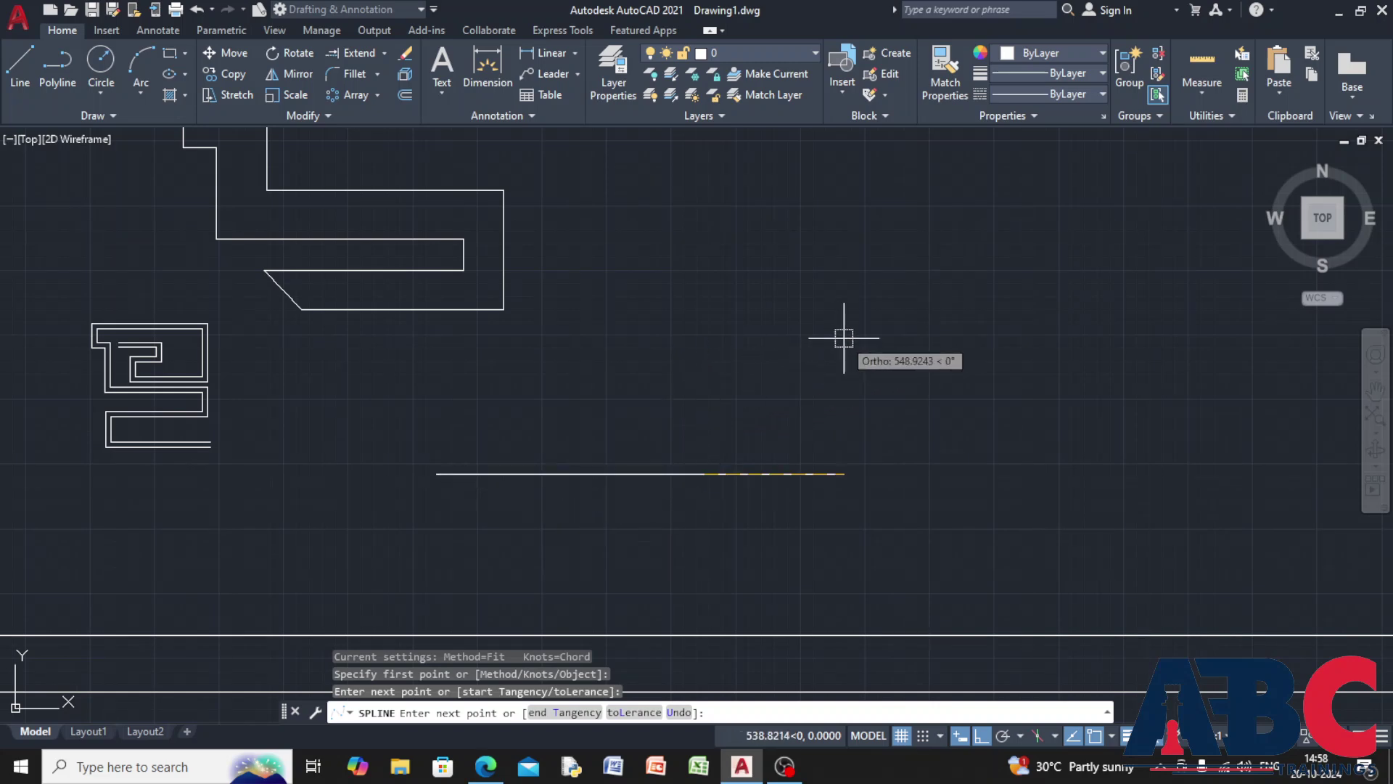
{"action": "left_click", "coordinate": [715, 385]}
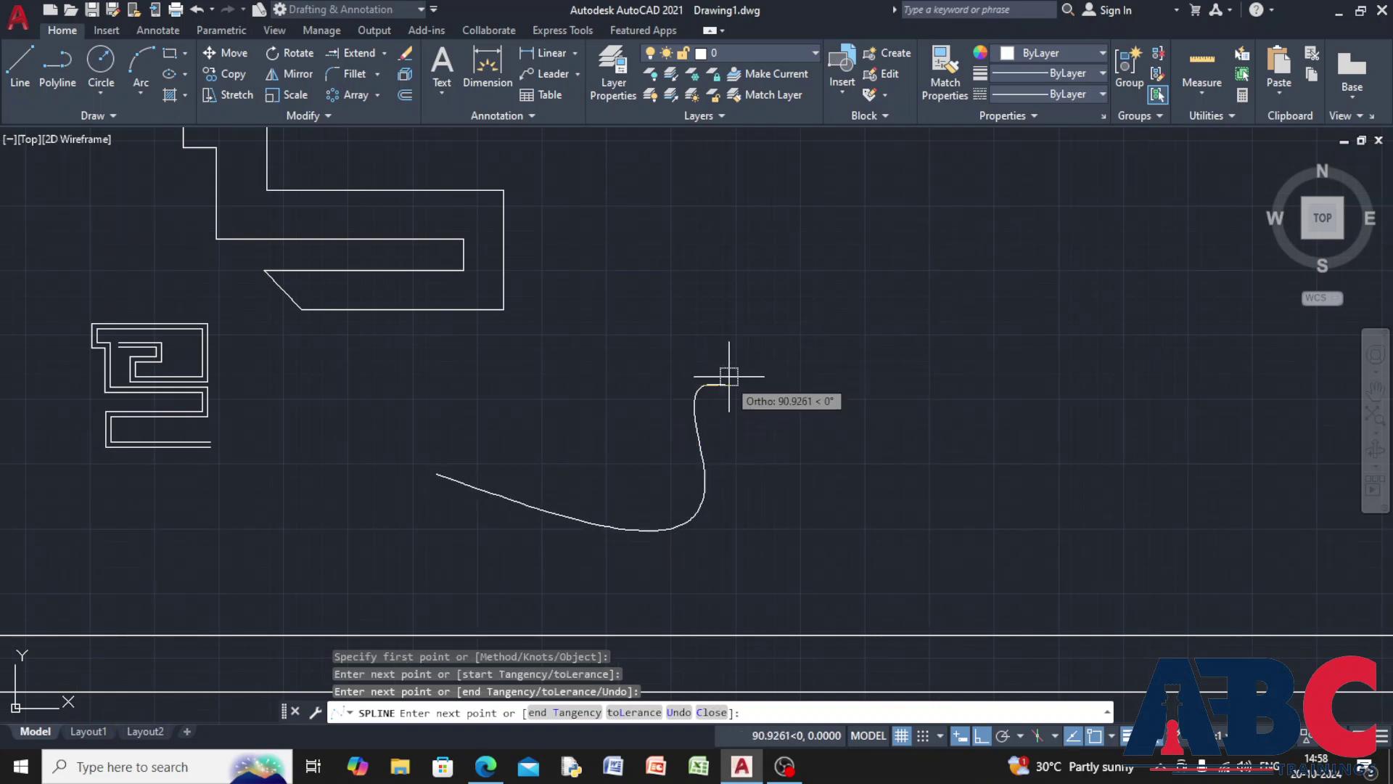
{"action": "left_click", "coordinate": [804, 456]}
{"action": "left_click", "coordinate": [878, 328]}
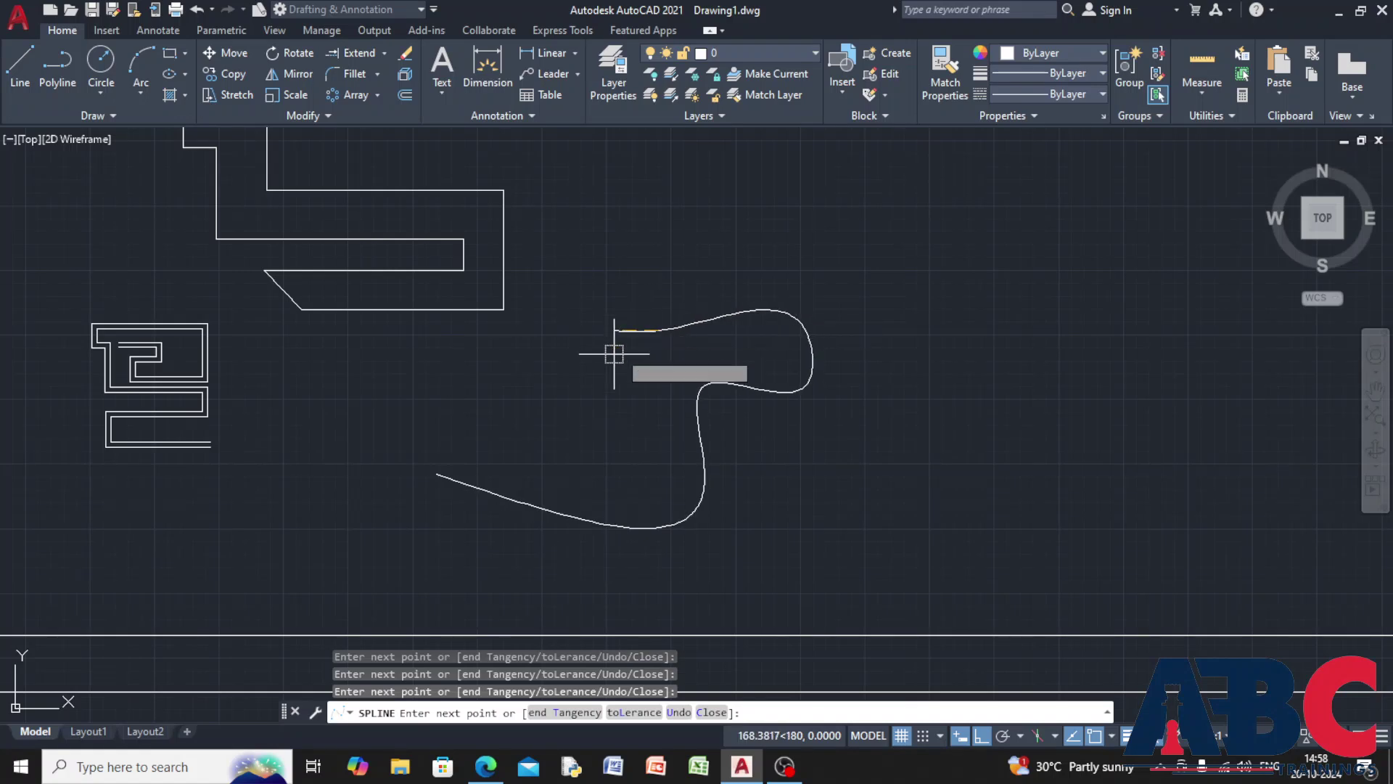
Try to lead the spline back left and down in waves to its start point as a closed freeform outline.
{"action": "left_click", "coordinate": [592, 367]}
{"action": "left_click", "coordinate": [634, 283]}
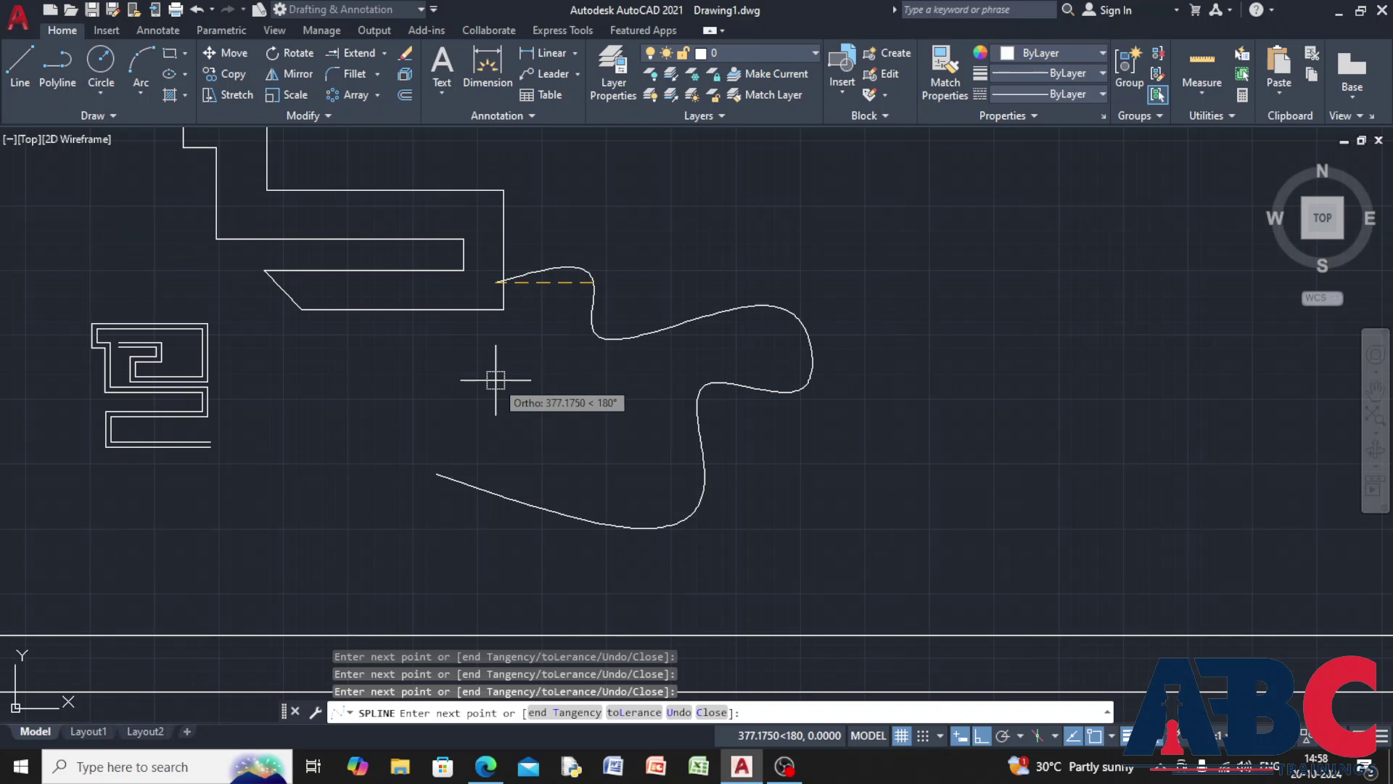
{"action": "left_click", "coordinate": [567, 287]}
{"action": "left_click", "coordinate": [509, 383]}
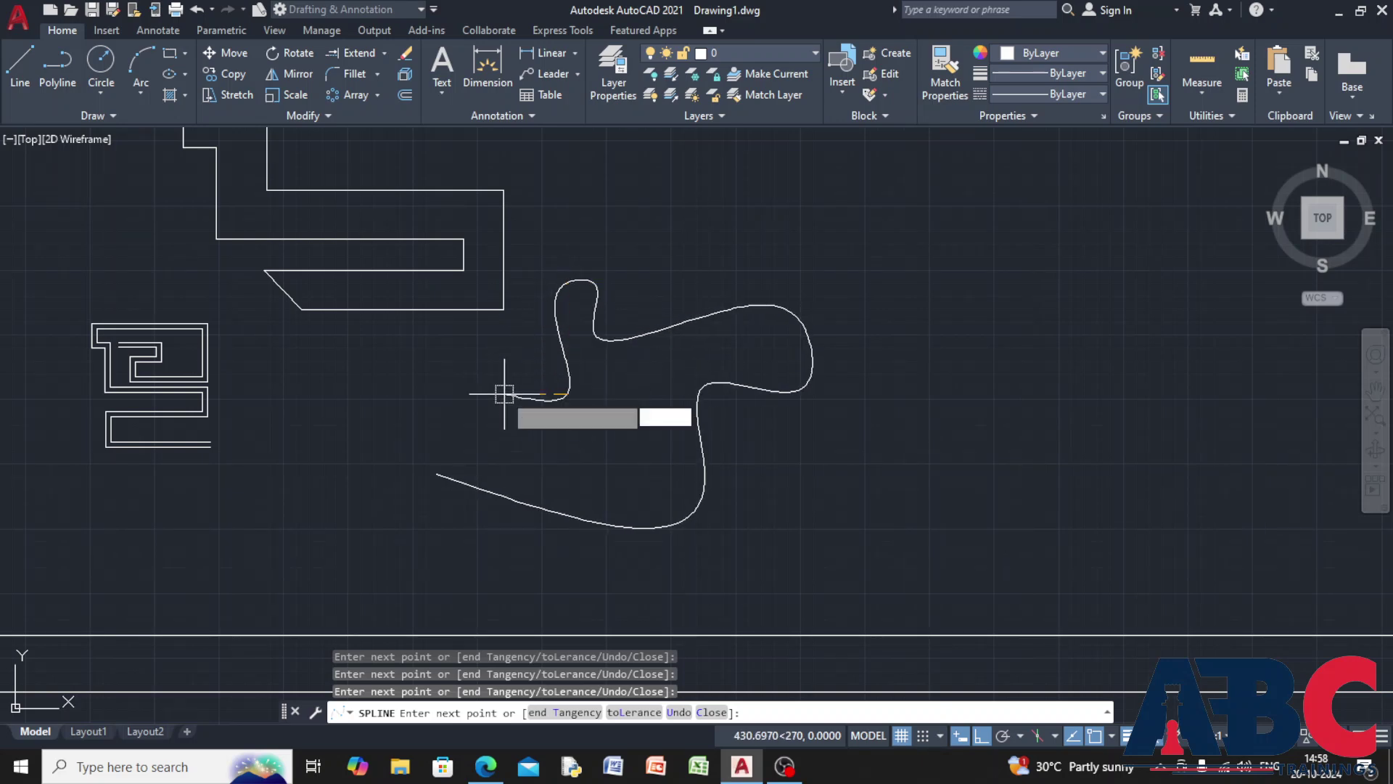
{"action": "left_click", "coordinate": [454, 465]}
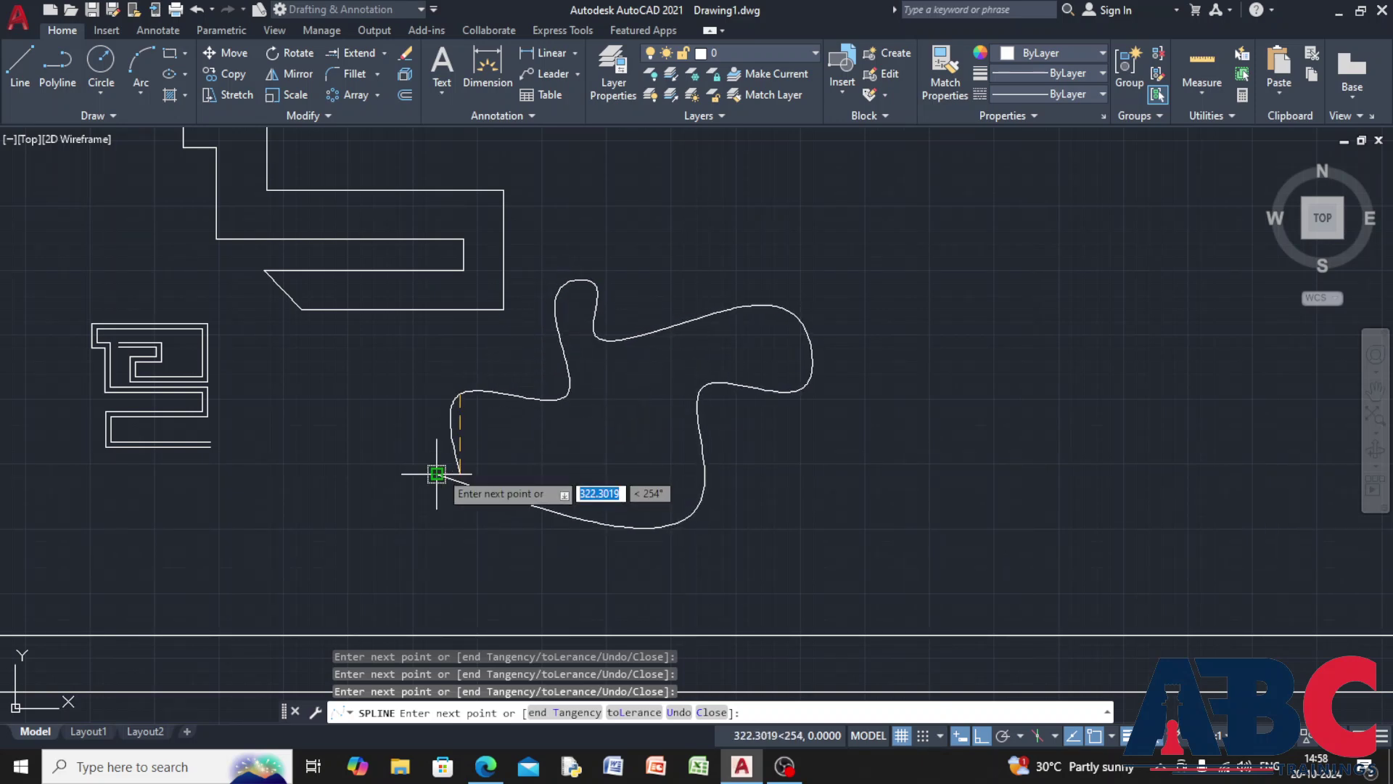
{"action": "left_click", "coordinate": [435, 473]}
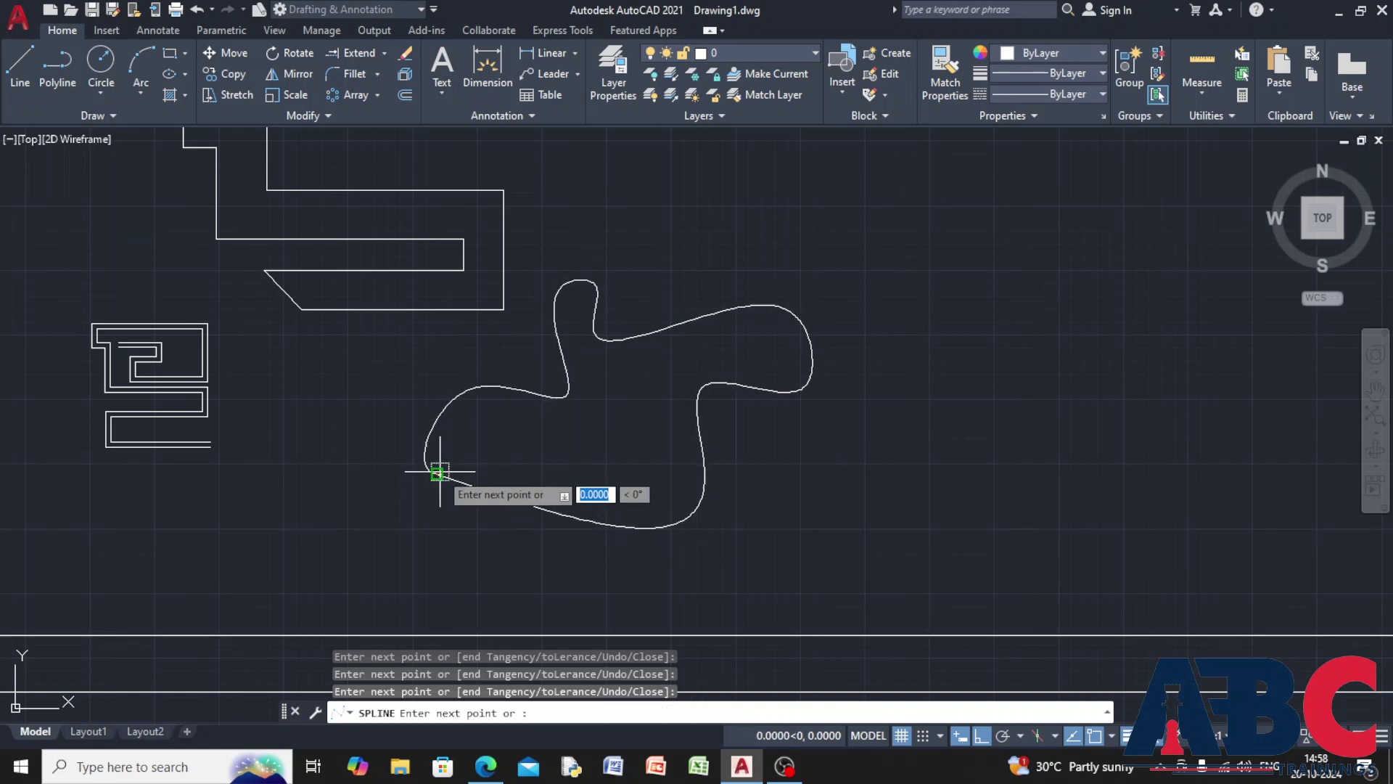
{"action": "key", "text": "Escape"}
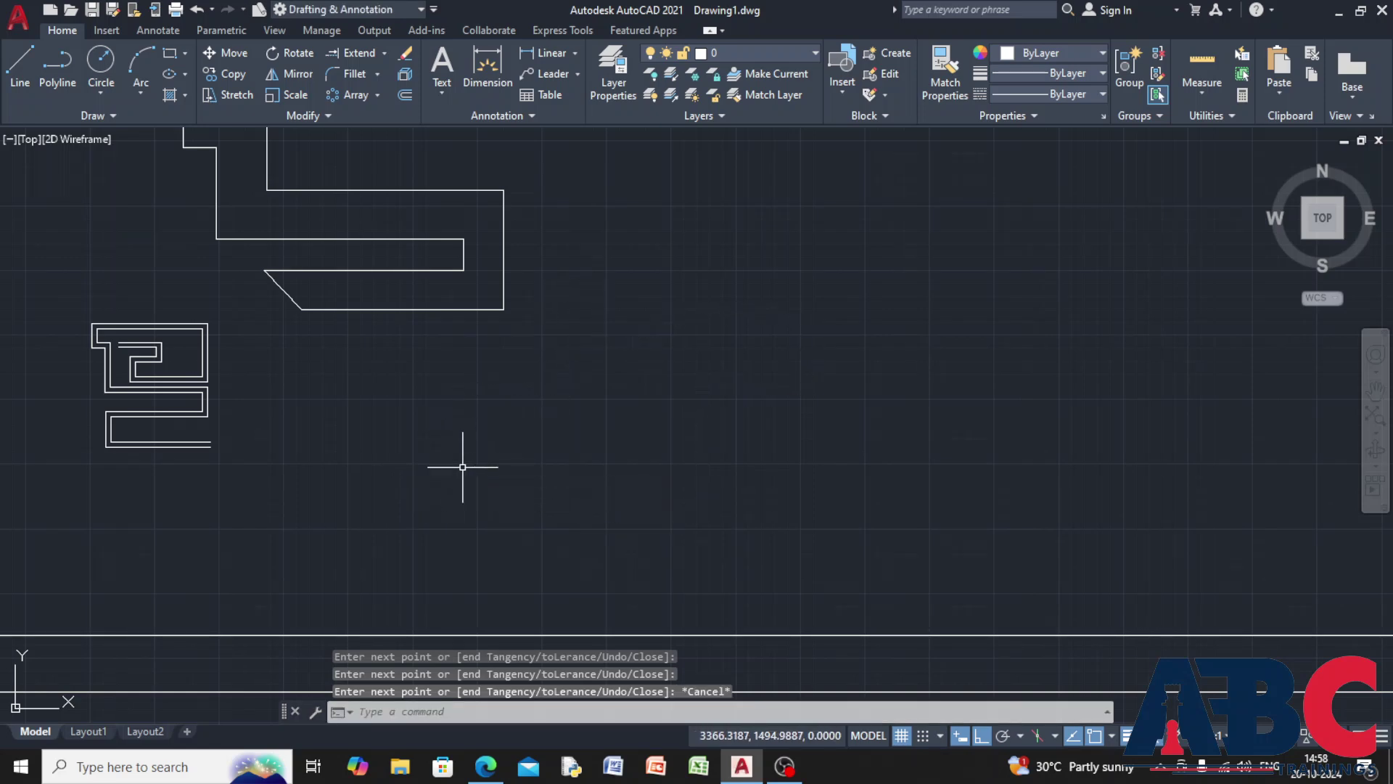
Start a new fit-point spline below and to the right of the stepped polyline, curving right, up, right and up.
{"action": "type", "text": "sp"}
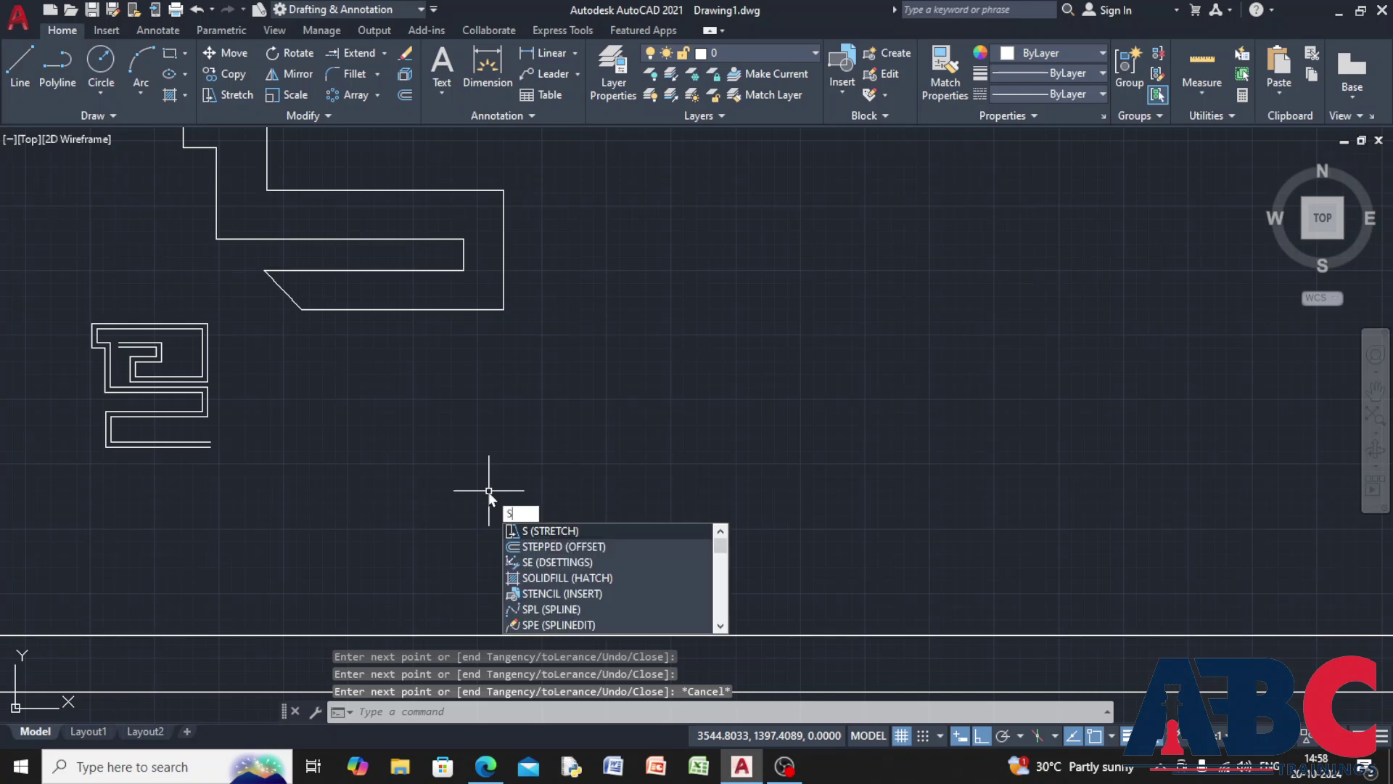
{"action": "type", "text": "l"}
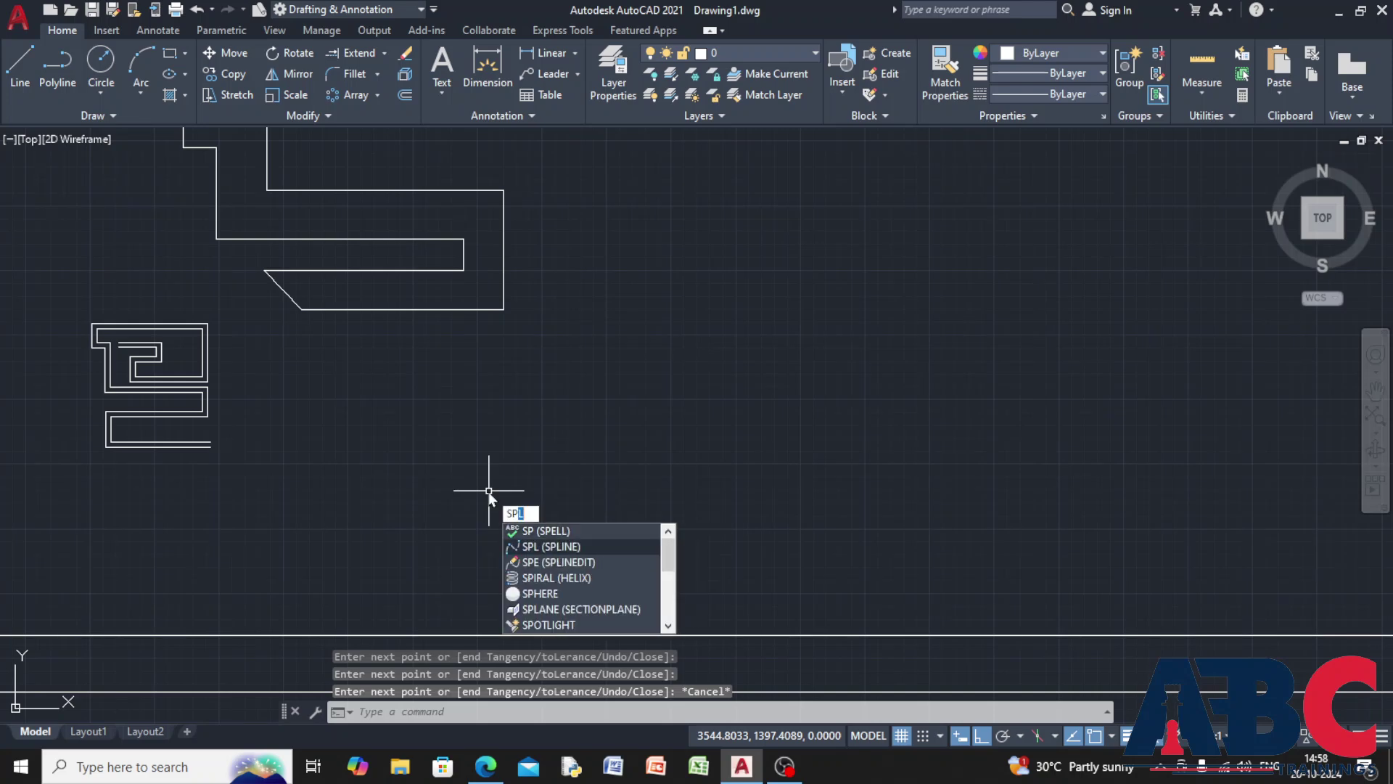
{"action": "key", "text": "Return"}
{"action": "left_click", "coordinate": [495, 489]}
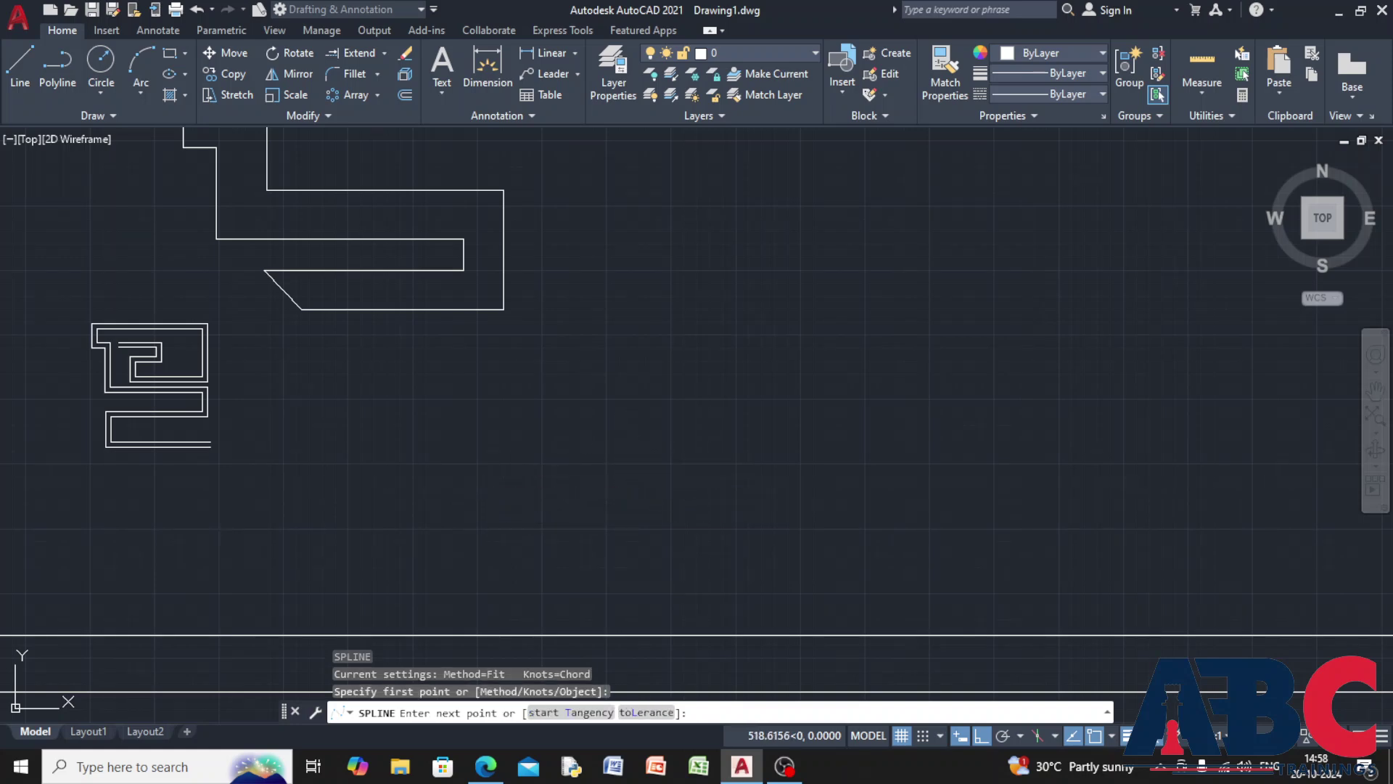
{"action": "left_click", "coordinate": [628, 492]}
{"action": "left_click", "coordinate": [629, 382]}
{"action": "left_click", "coordinate": [735, 387]}
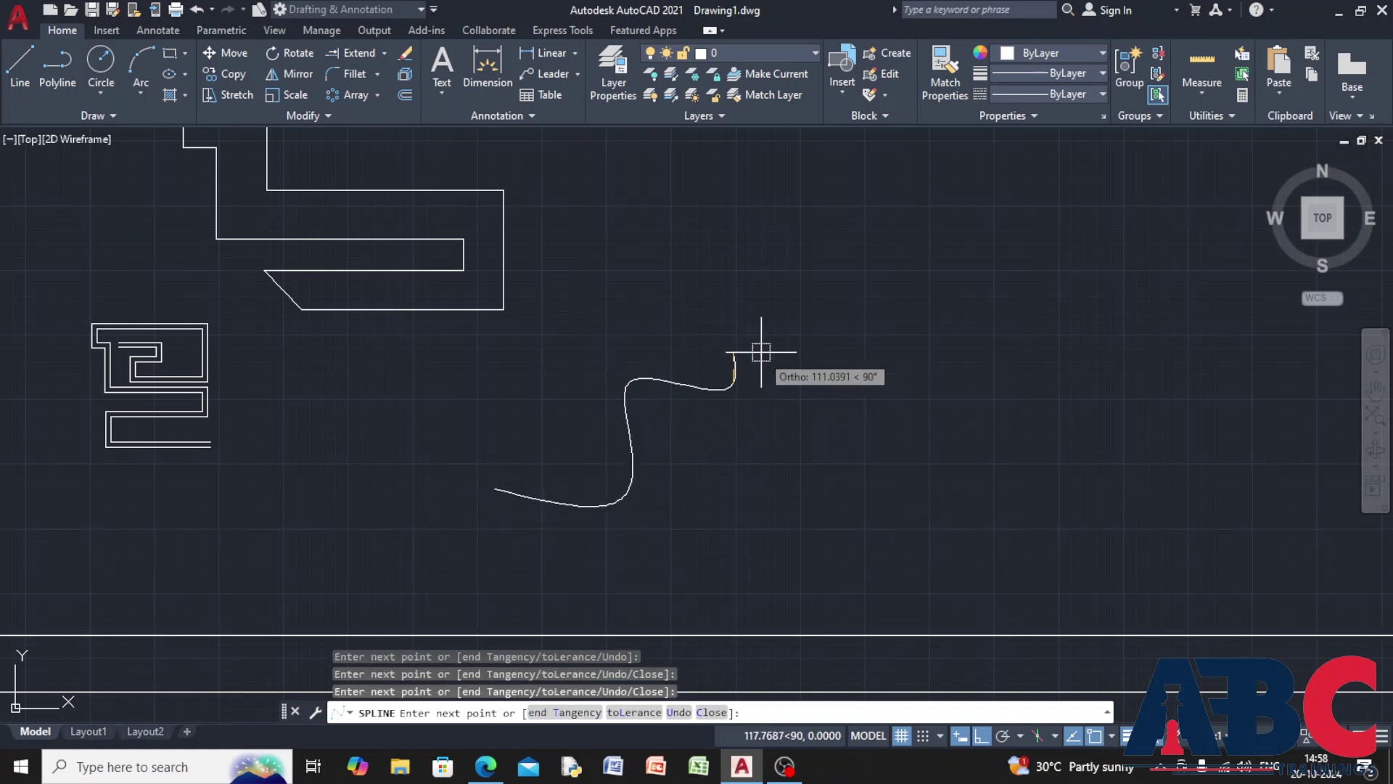
{"action": "left_click", "coordinate": [733, 246]}
Bring the spline back left and down in waves through its start point, and end it a short distance to the left.
{"action": "left_click", "coordinate": [653, 285]}
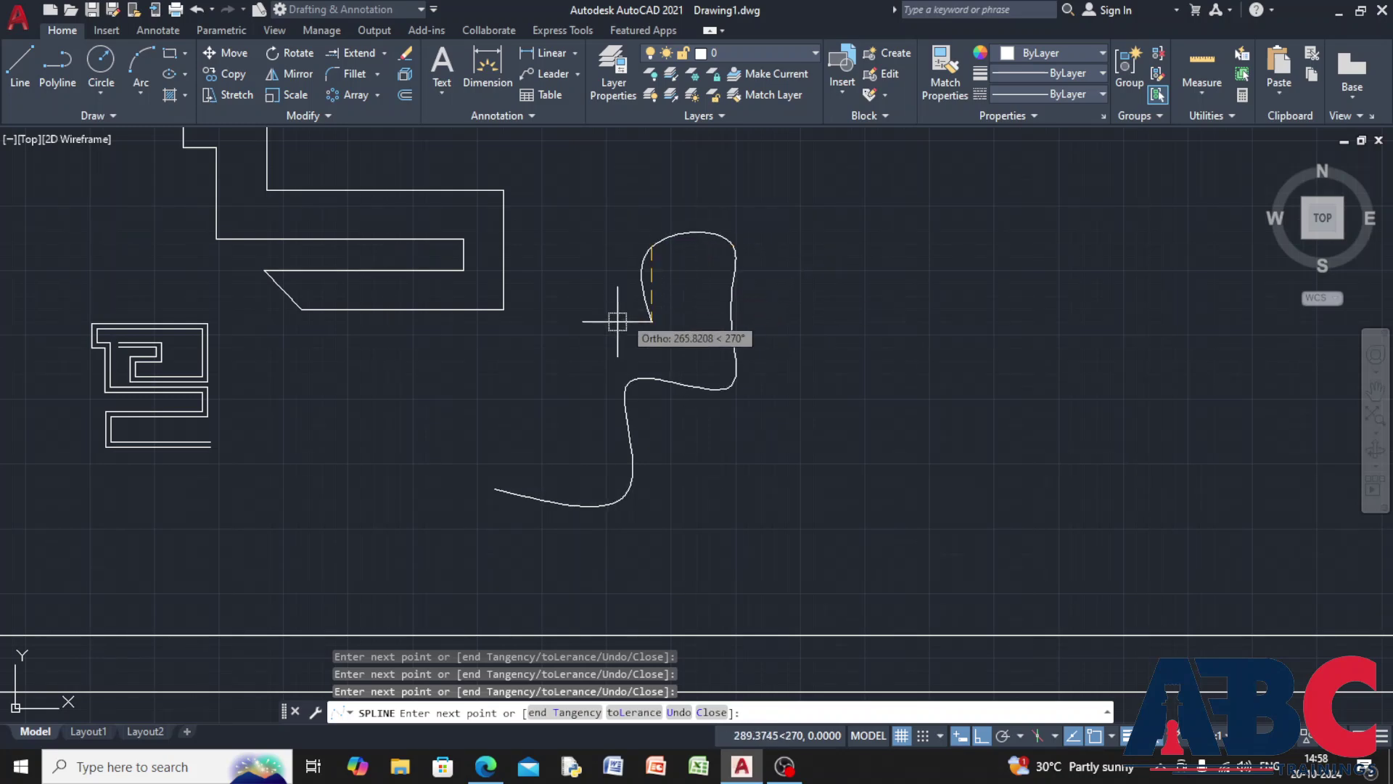
{"action": "left_click", "coordinate": [594, 337]}
{"action": "left_click", "coordinate": [553, 367]}
{"action": "left_click", "coordinate": [504, 419]}
{"action": "left_click", "coordinate": [494, 420]}
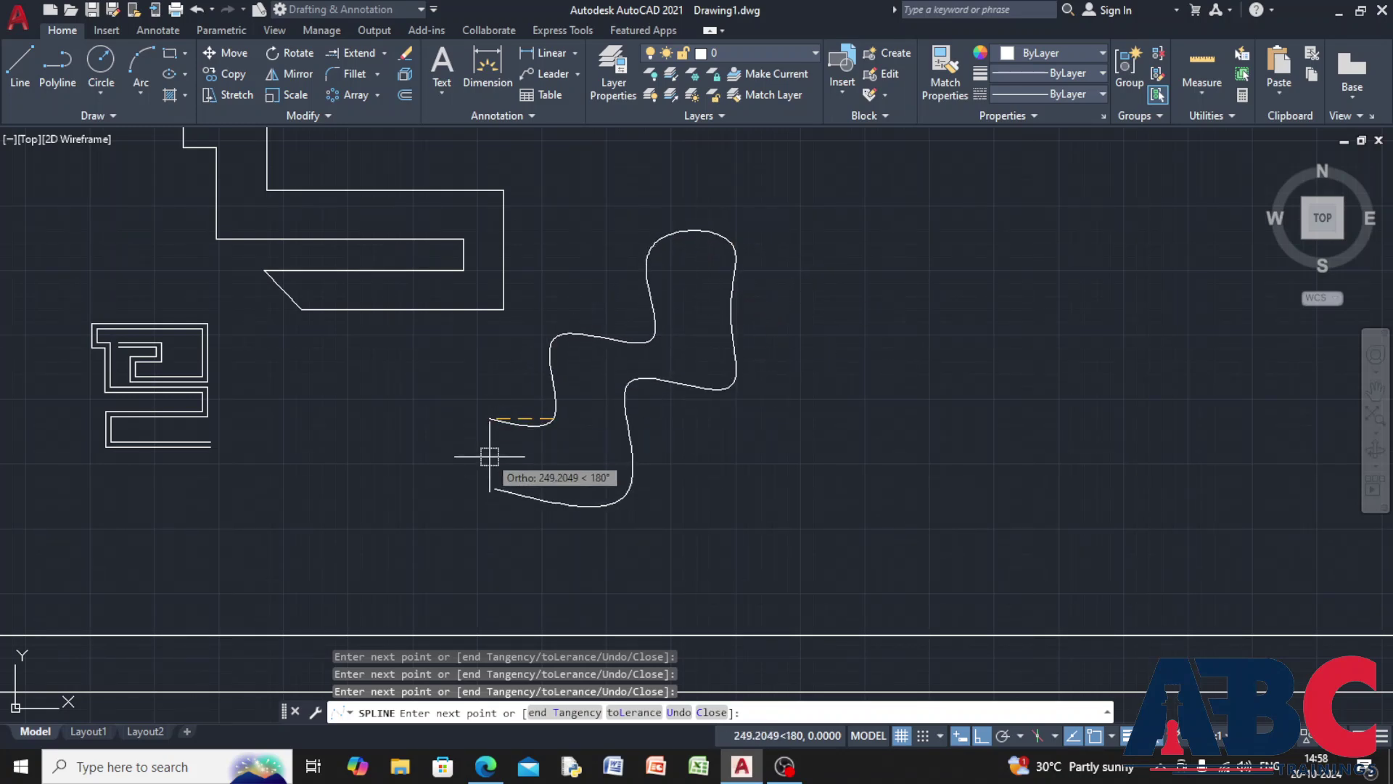
{"action": "left_click", "coordinate": [495, 488]}
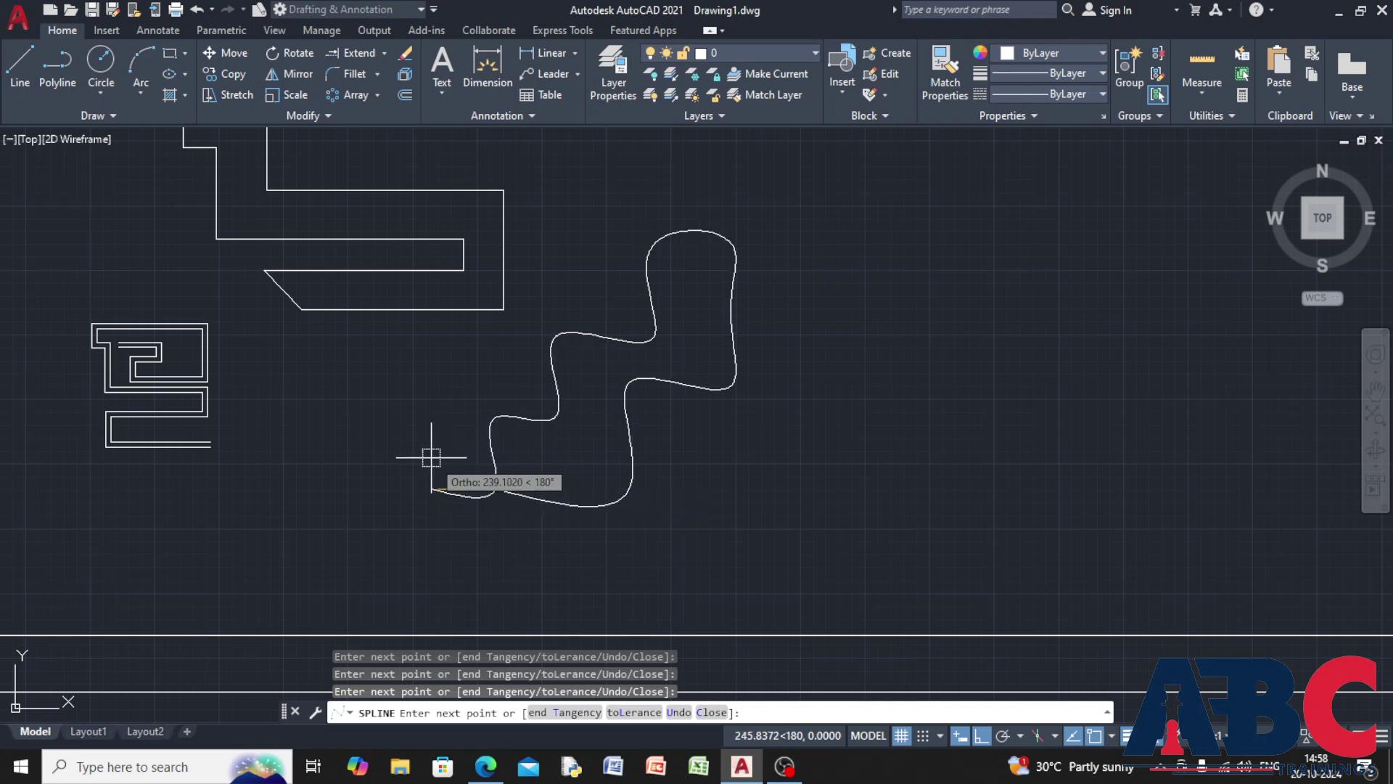
{"action": "left_click", "coordinate": [421, 460]}
{"action": "key", "text": "Return"}
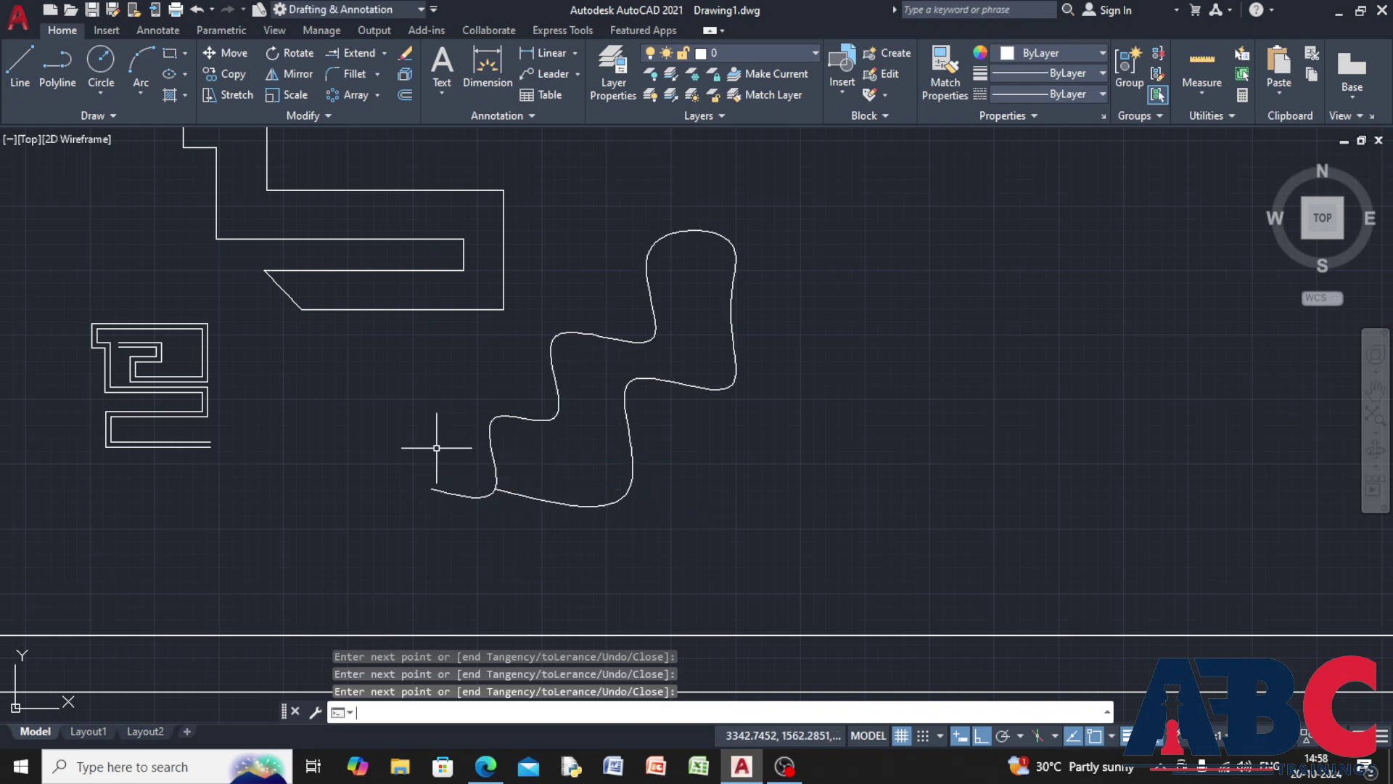
Draw horizontal and vertical rays right, up, down and left from one start point above the drawn shapes.
{"action": "scroll", "coordinate": [731, 451], "scroll_direction": "down", "scroll_amount": 6}
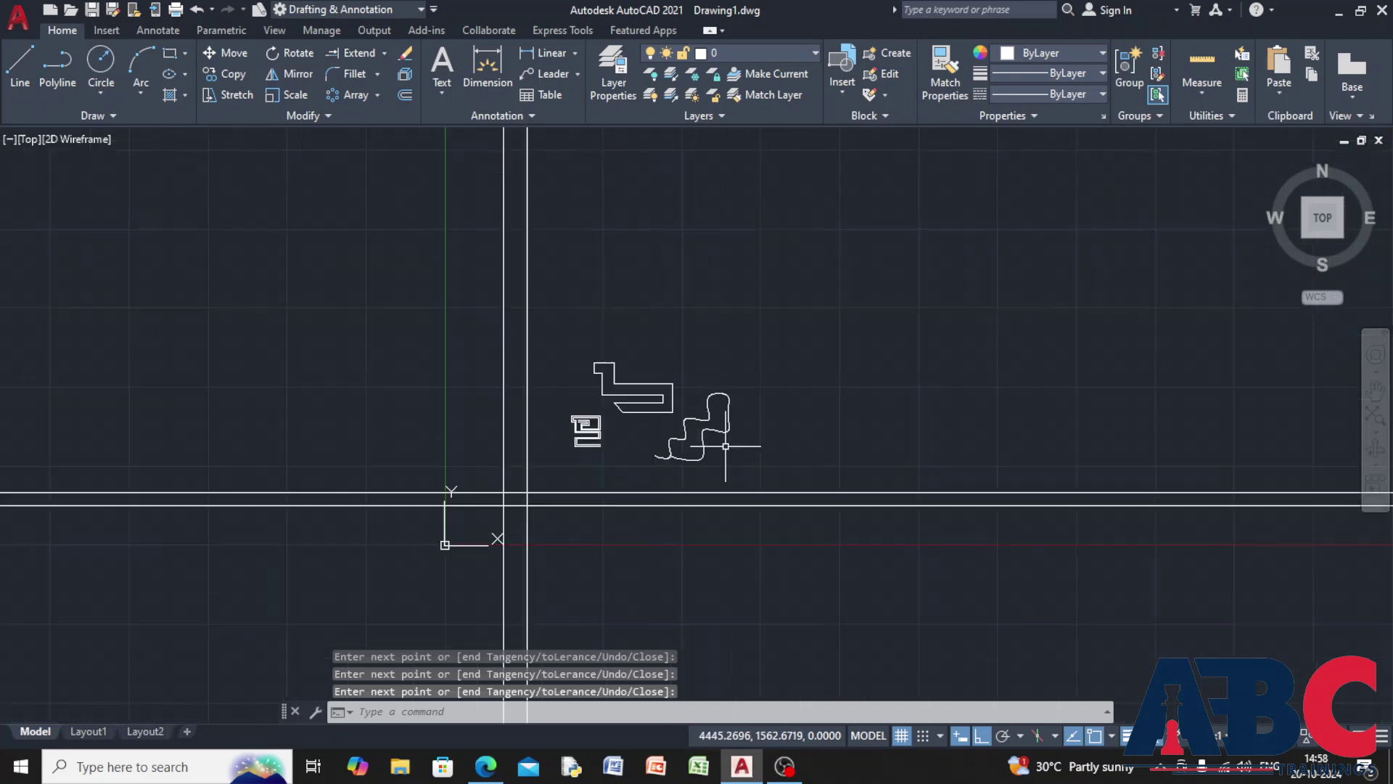
{"action": "scroll", "coordinate": [736, 453], "scroll_direction": "up", "scroll_amount": 4}
{"action": "scroll", "coordinate": [657, 472], "scroll_direction": "down", "scroll_amount": 5}
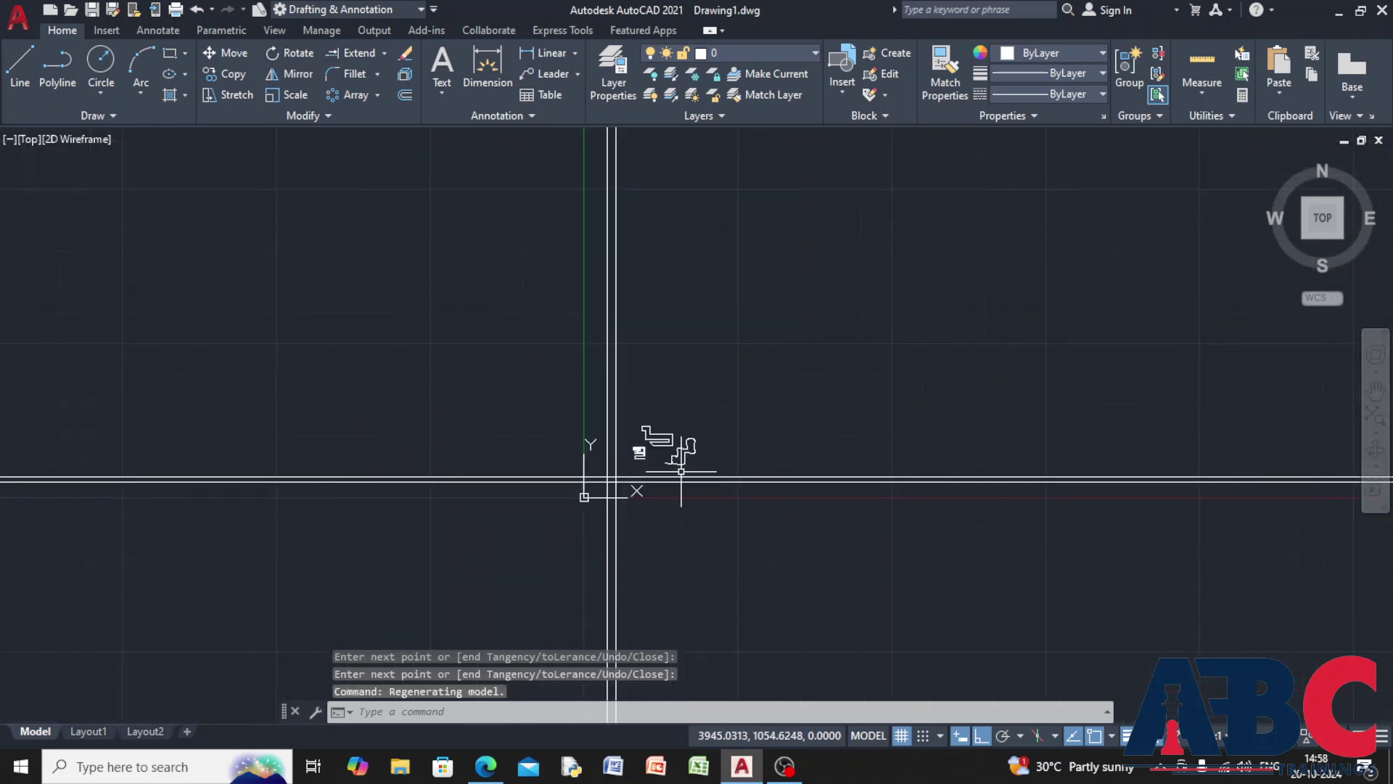
{"action": "scroll", "coordinate": [624, 508], "scroll_direction": "up", "scroll_amount": 2}
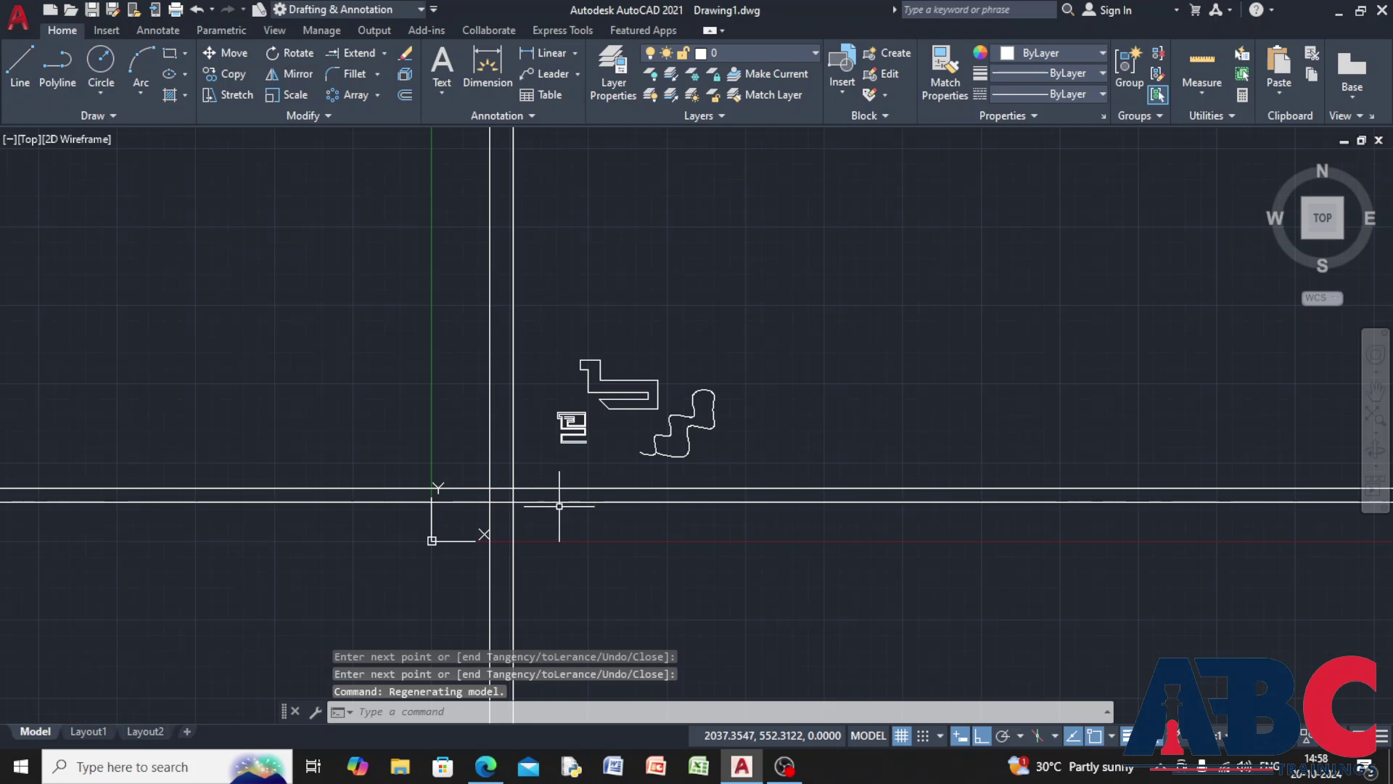
{"action": "type", "text": "RA"}
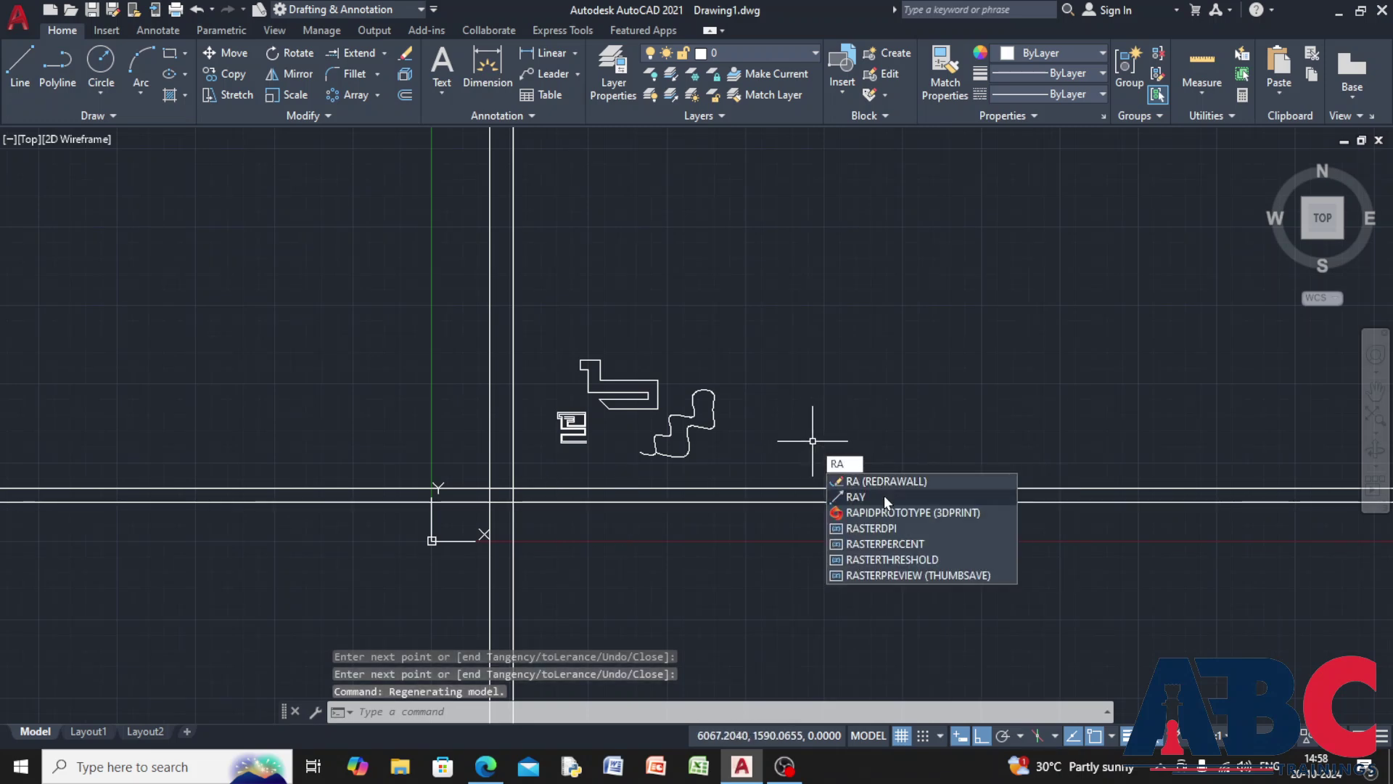
{"action": "left_click", "coordinate": [883, 497]}
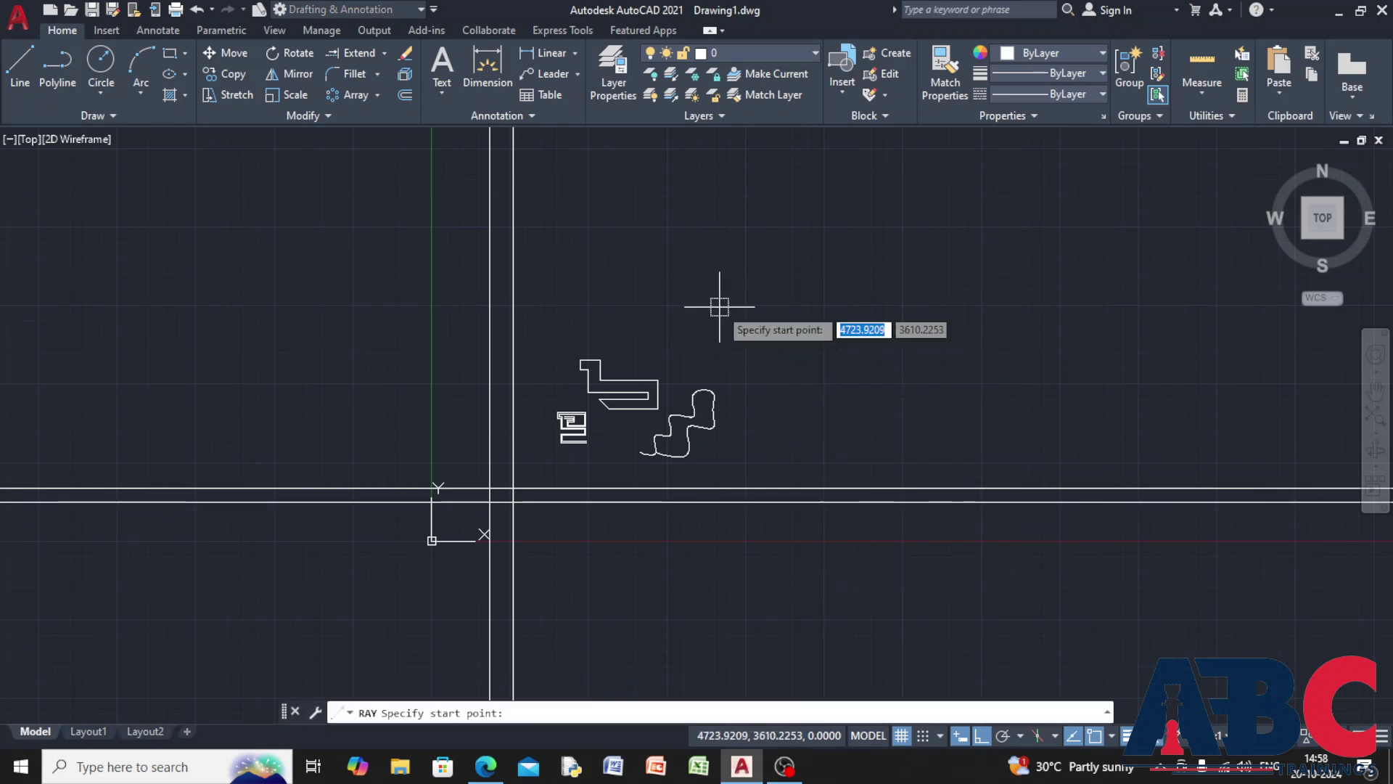
{"action": "left_click", "coordinate": [672, 284]}
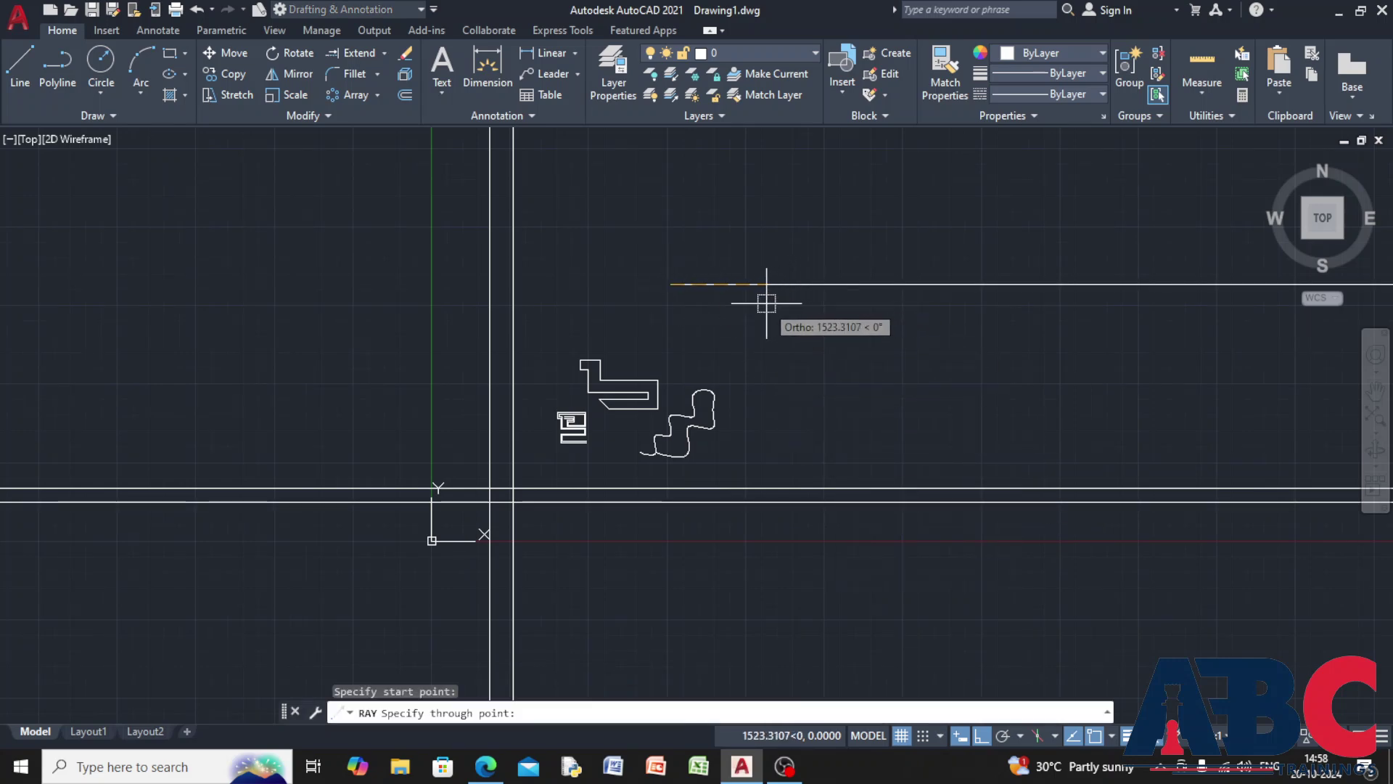
{"action": "left_click", "coordinate": [893, 401]}
{"action": "middle_click_drag", "start_coordinate": [892, 401], "coordinate": [504, 473]}
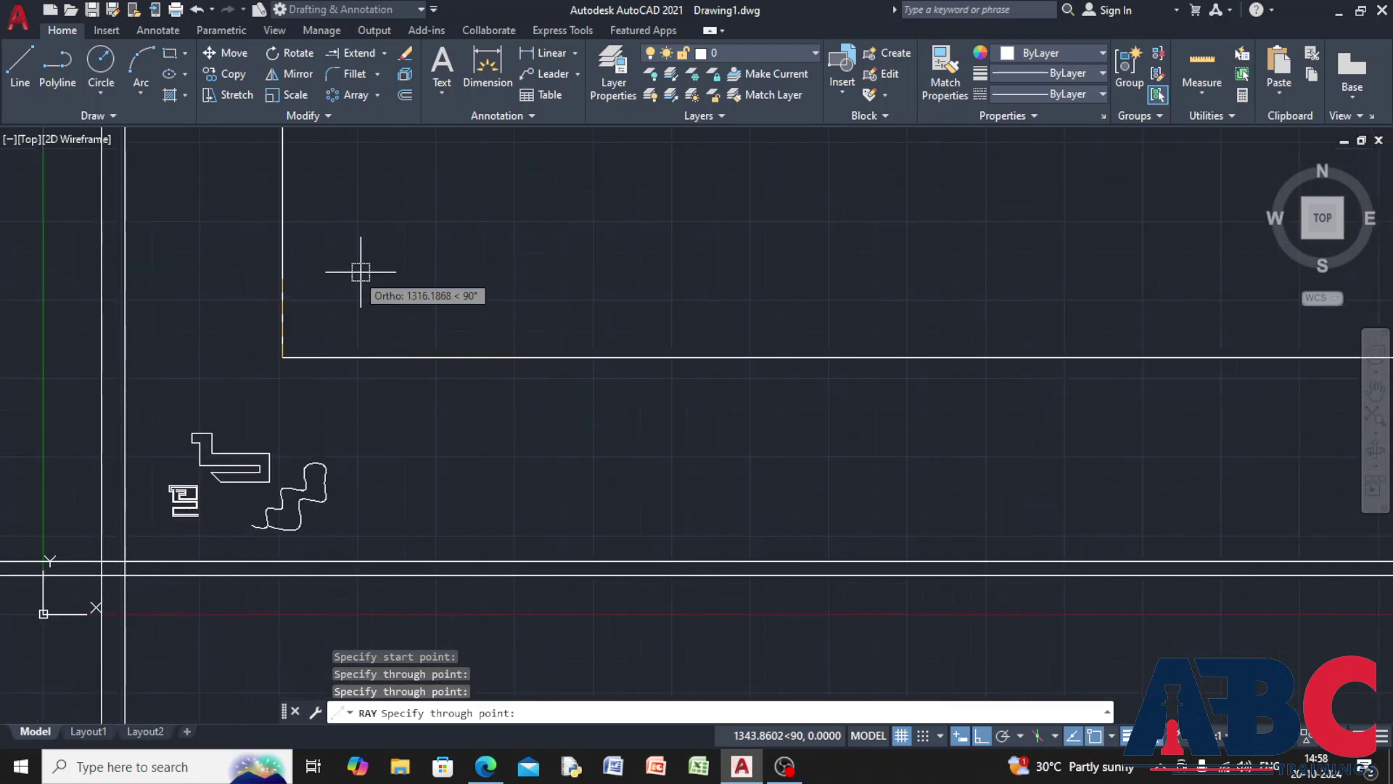
{"action": "left_click", "coordinate": [279, 389]}
{"action": "left_click", "coordinate": [227, 363]}
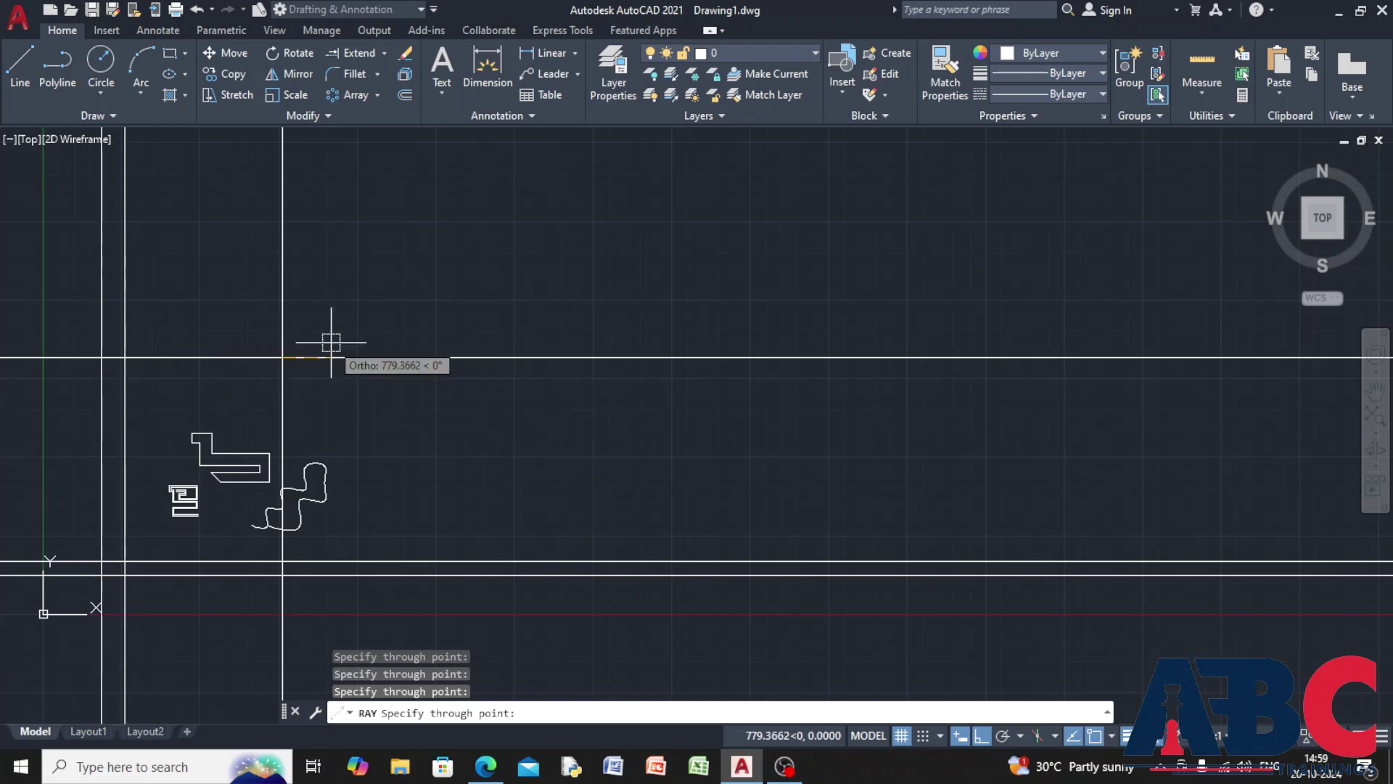
Turn Ortho off and add one ray to the upper right and a fan of rays toward the lower right.
{"action": "left_click", "coordinate": [981, 735]}
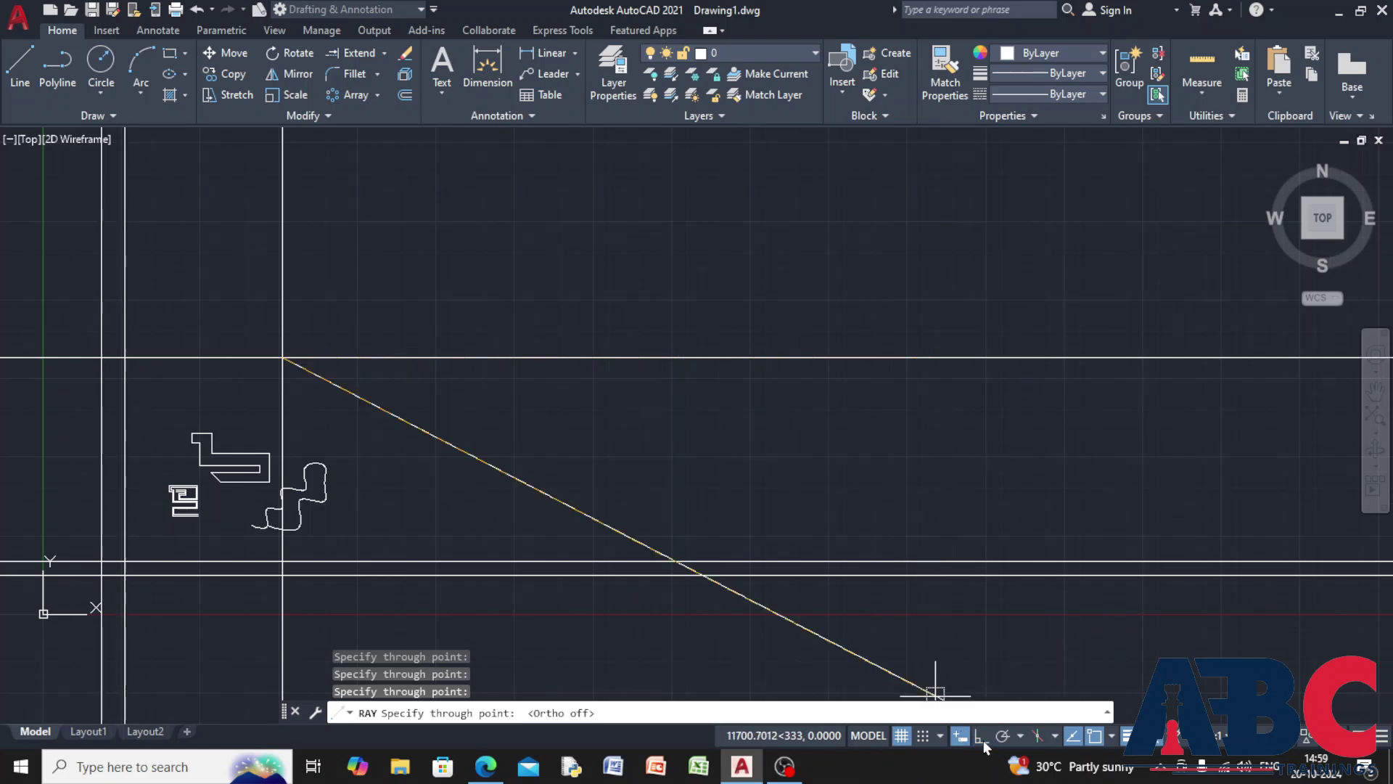
{"action": "left_click", "coordinate": [359, 295]}
{"action": "left_click", "coordinate": [367, 376]}
{"action": "left_click", "coordinate": [371, 401]}
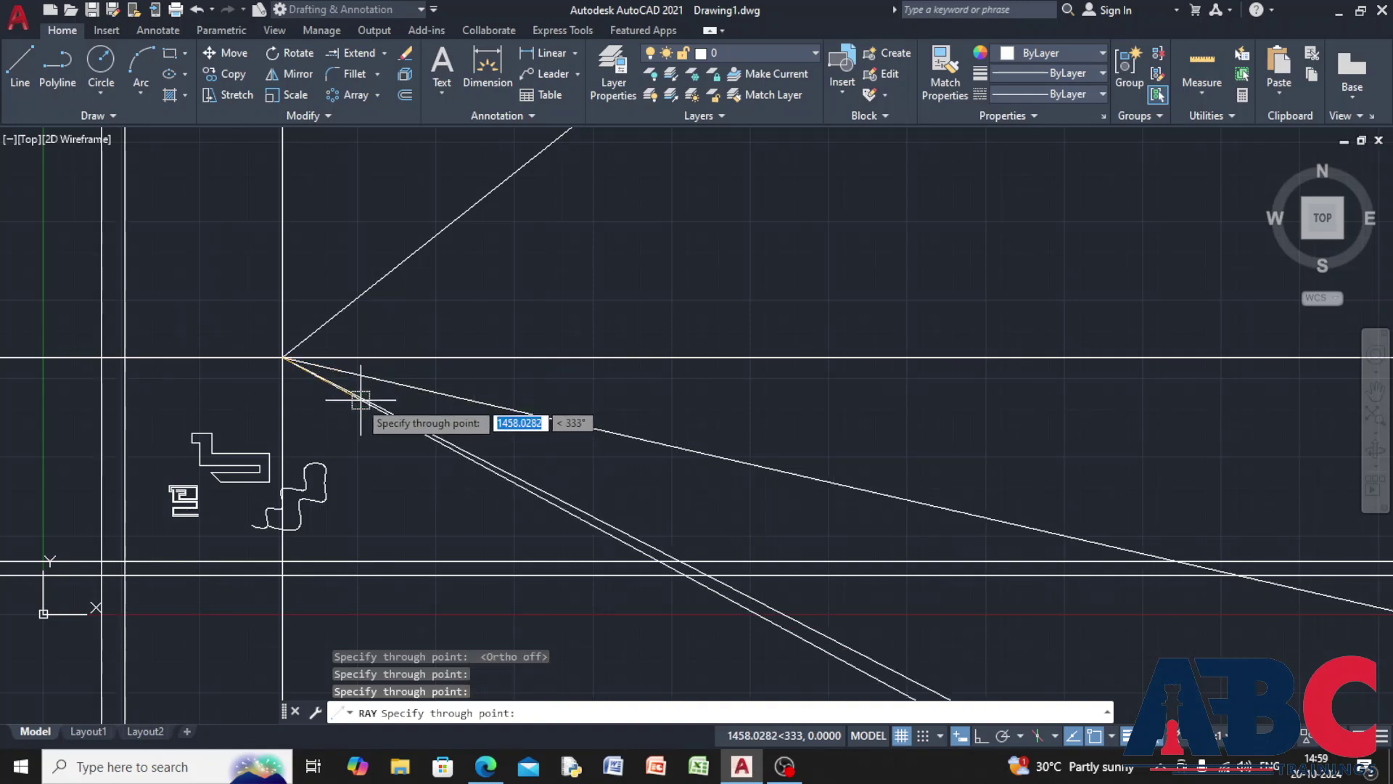
{"action": "left_click", "coordinate": [341, 405]}
{"action": "left_click", "coordinate": [314, 412]}
{"action": "left_click", "coordinate": [297, 415]}
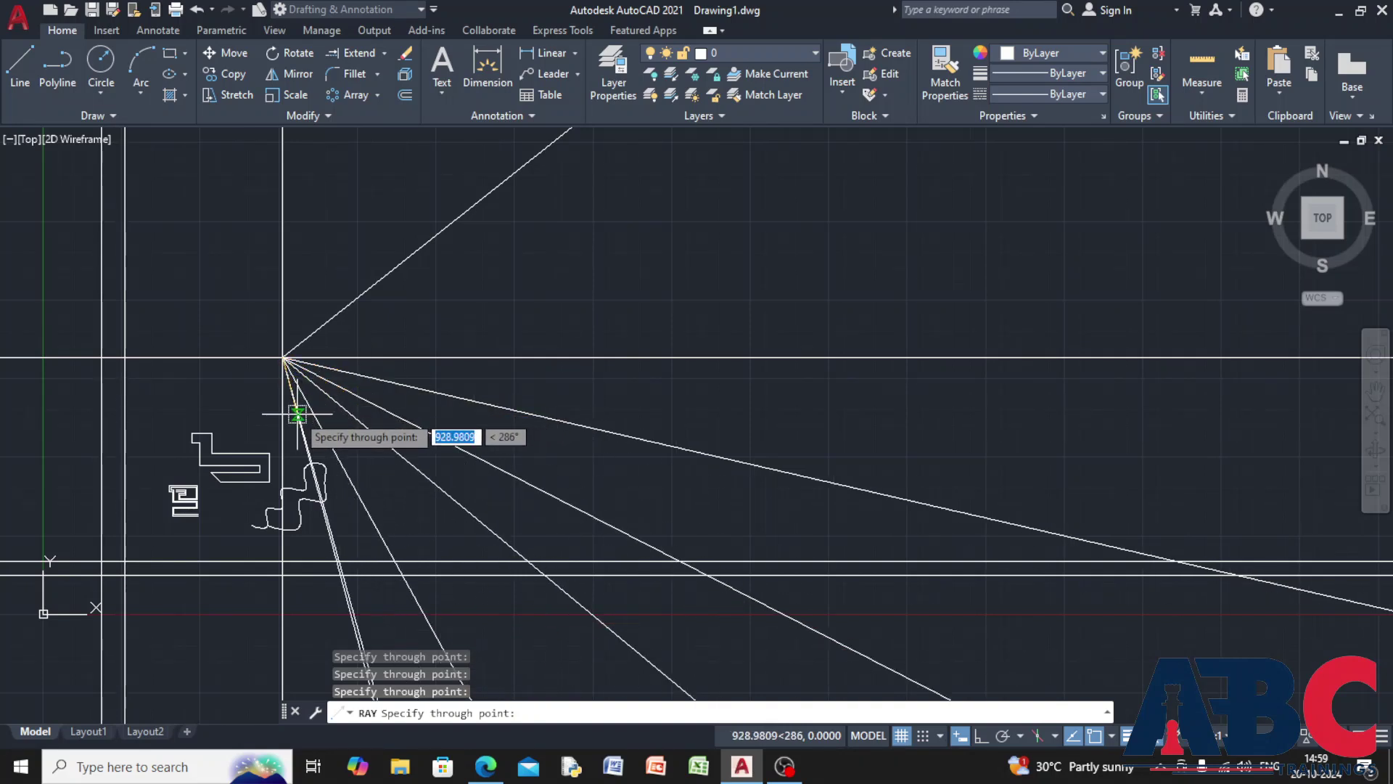
Continue the fan of rays clockwise from the lower left to just above the horizontal on the left.
{"action": "left_click", "coordinate": [265, 414]}
{"action": "left_click", "coordinate": [240, 409]}
{"action": "left_click", "coordinate": [226, 392]}
{"action": "left_click", "coordinate": [222, 375]}
{"action": "left_click", "coordinate": [218, 348]}
{"action": "left_click", "coordinate": [217, 336]}
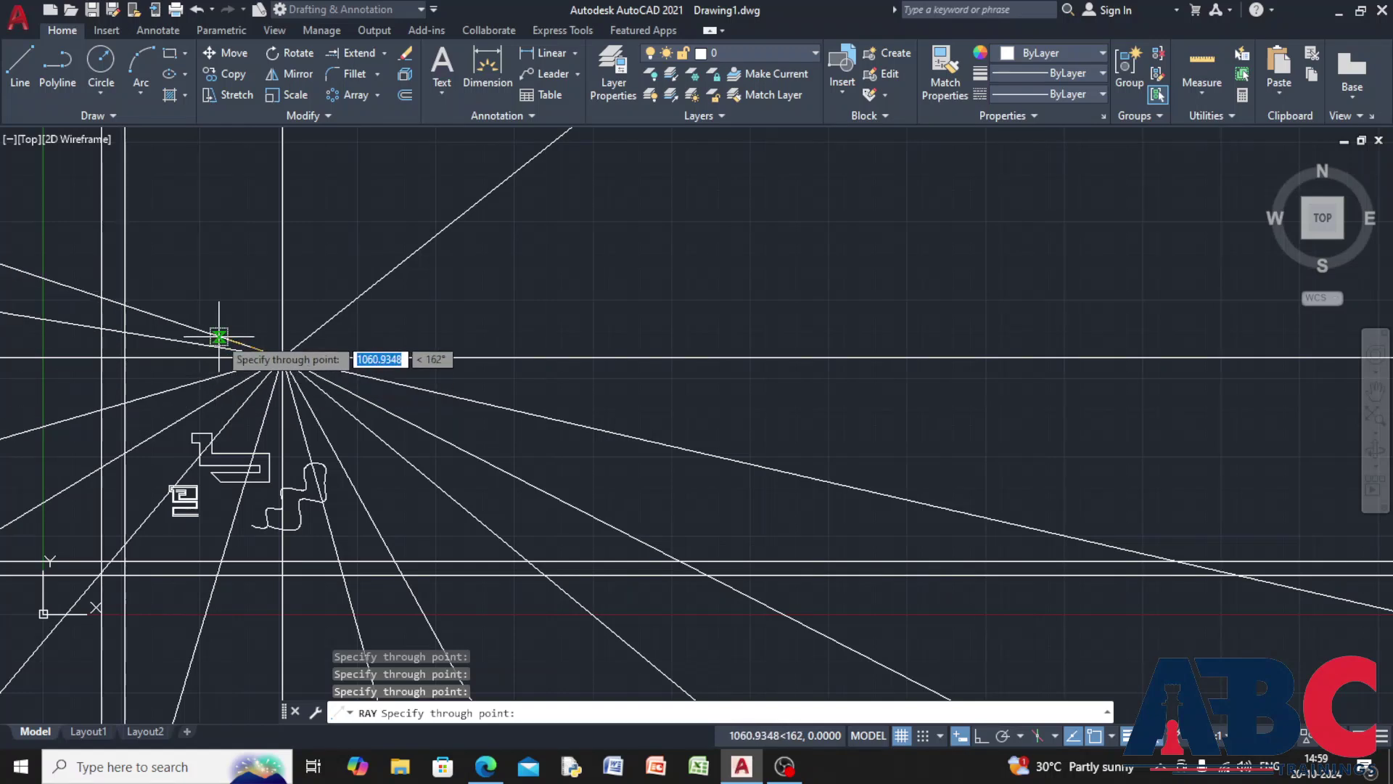
Complete the fan with rays from the upper left across to just above the horizontal on the right, and end the Ray command.
{"action": "left_click", "coordinate": [225, 323]}
{"action": "left_click", "coordinate": [240, 312]}
{"action": "left_click", "coordinate": [265, 323]}
{"action": "left_click", "coordinate": [304, 313]}
{"action": "left_click", "coordinate": [321, 308]}
{"action": "left_click", "coordinate": [342, 336]}
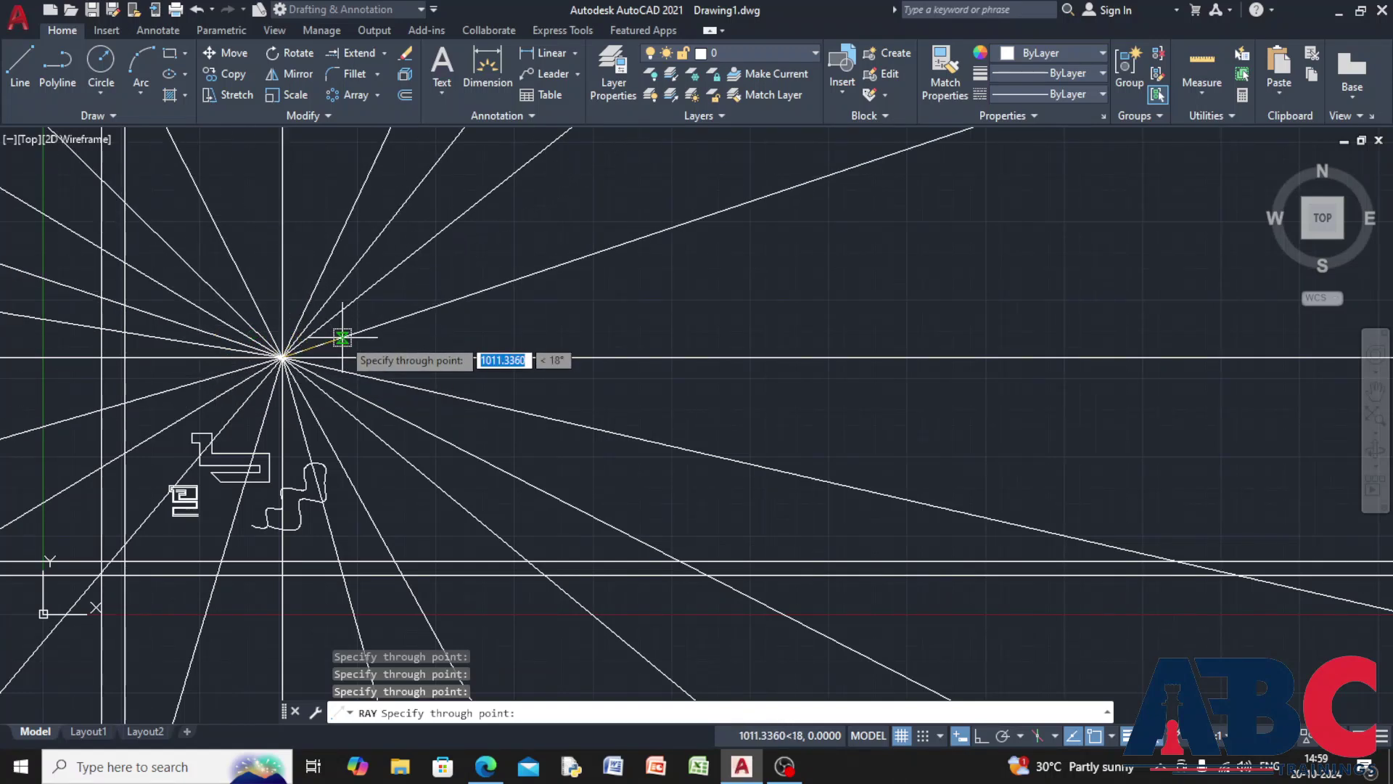
{"action": "left_click", "coordinate": [357, 346]}
{"action": "key", "text": "Escape"}
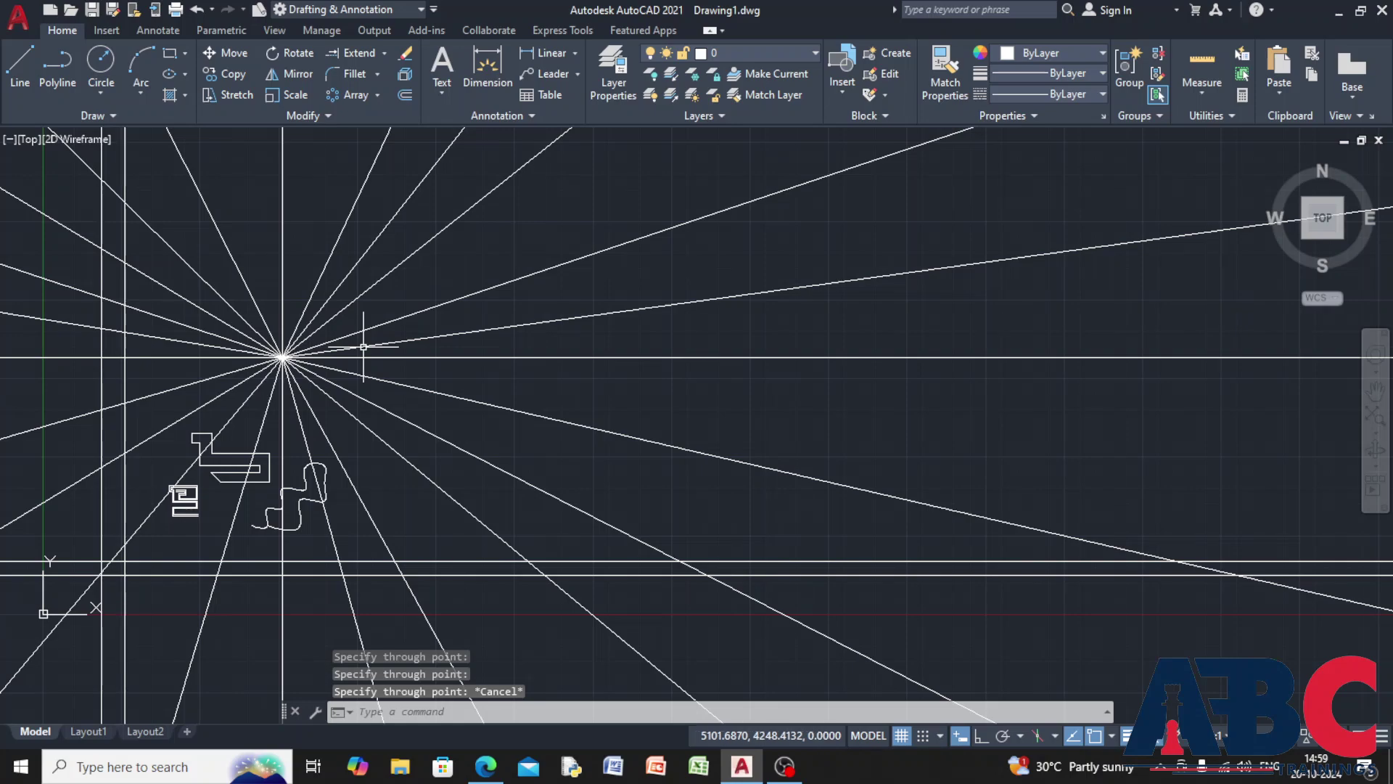
{"action": "key", "text": "Escape"}
Start a wipeout boundary below the ray centre and place its four corners around the multiline, polyline and spline.
{"action": "scroll", "coordinate": [341, 349], "scroll_direction": "down", "scroll_amount": 3}
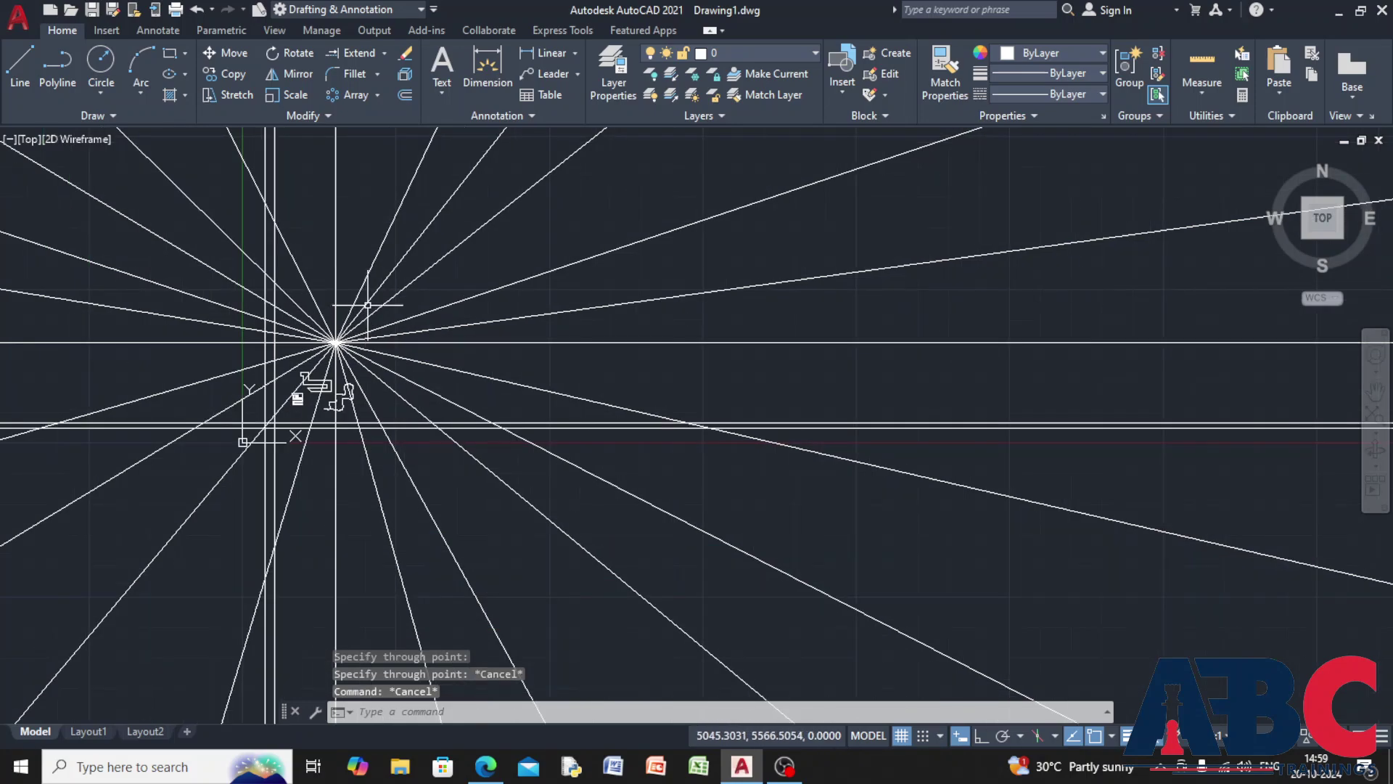
{"action": "scroll", "coordinate": [275, 414], "scroll_direction": "up", "scroll_amount": 3}
{"action": "scroll", "coordinate": [264, 420], "scroll_direction": "up", "scroll_amount": 2}
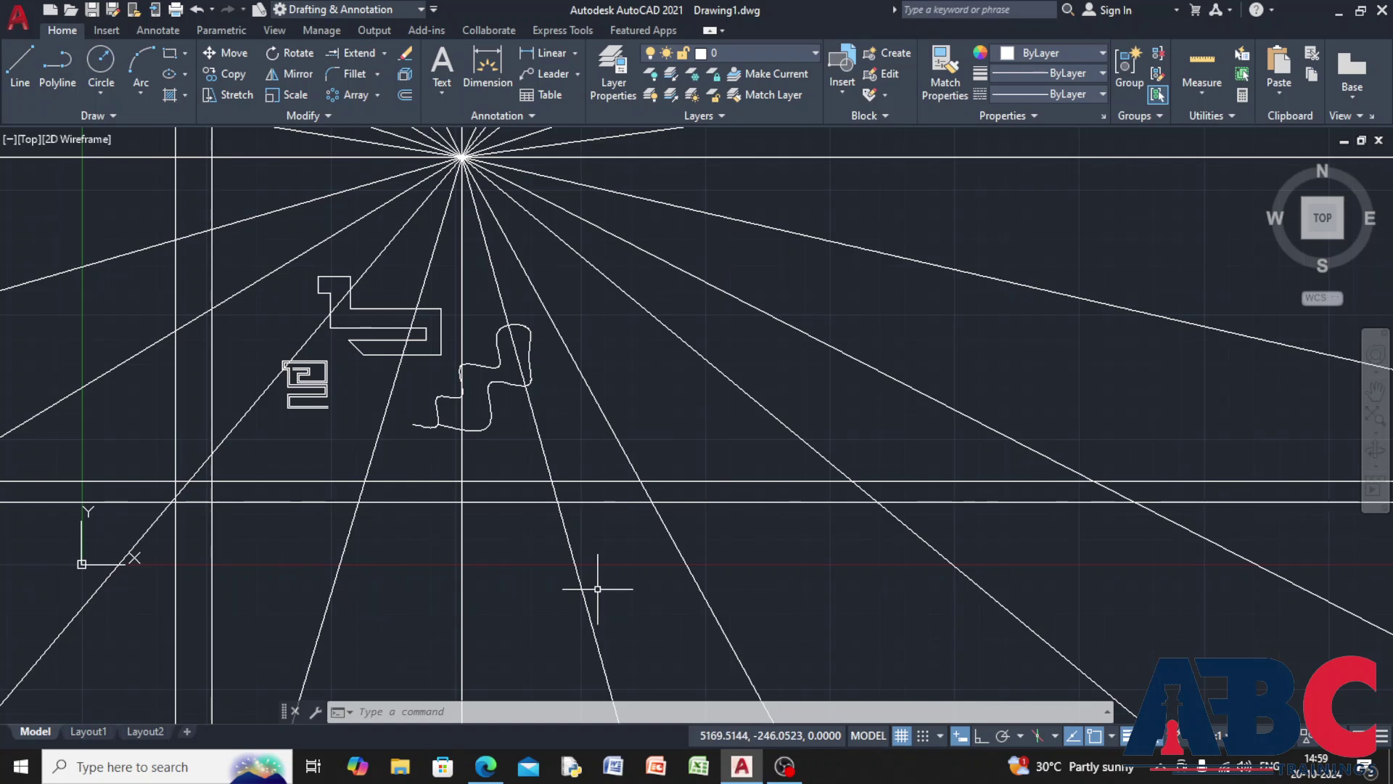
{"action": "type", "text": "WI"}
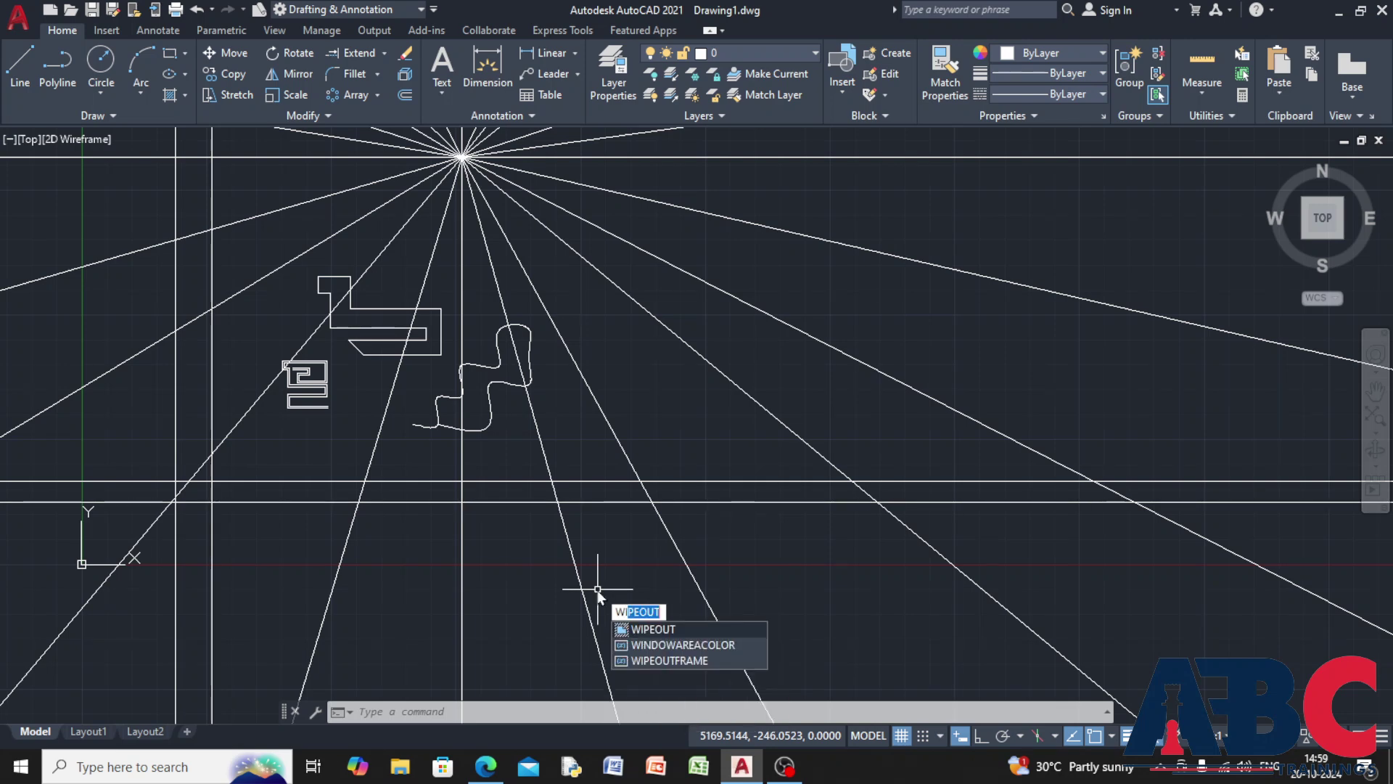
{"action": "left_click", "coordinate": [712, 629]}
{"action": "left_click", "coordinate": [251, 192]}
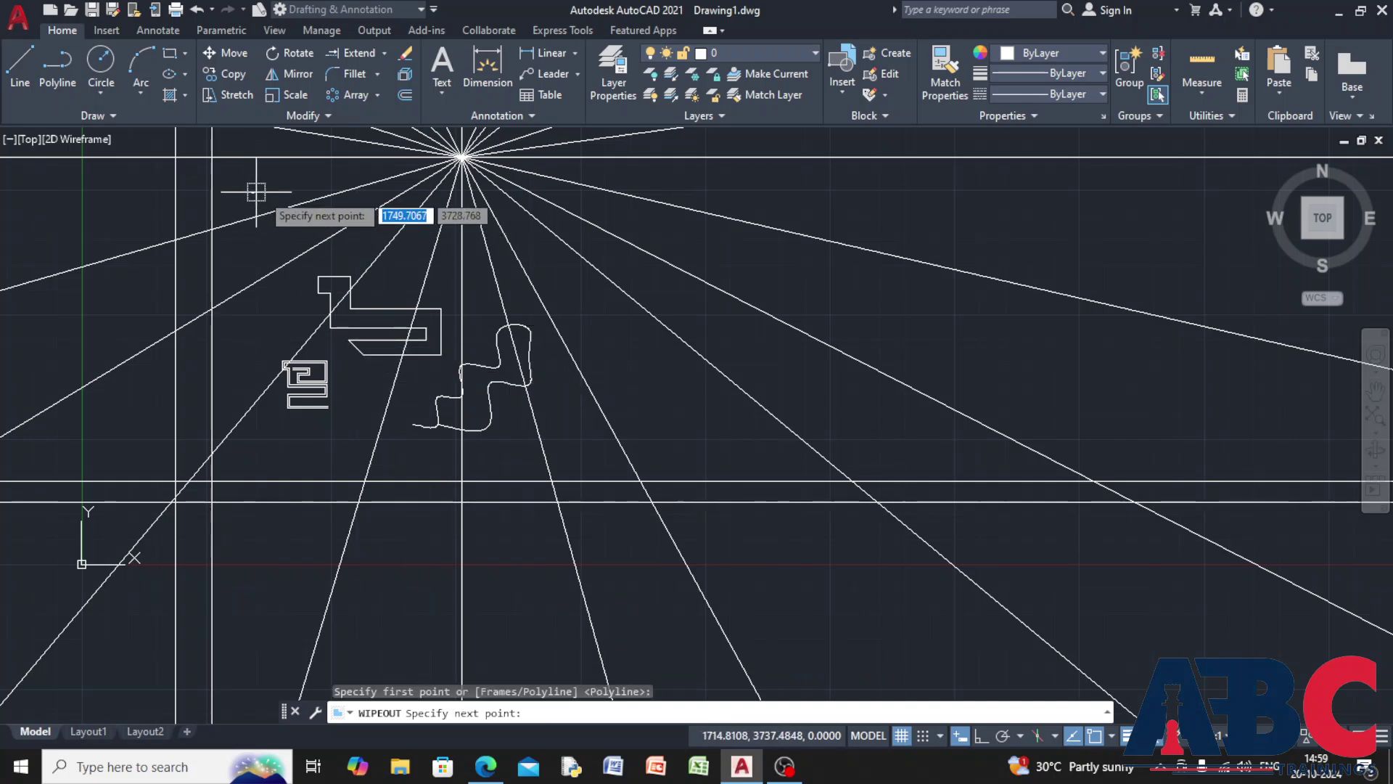
{"action": "left_click", "coordinate": [992, 190]}
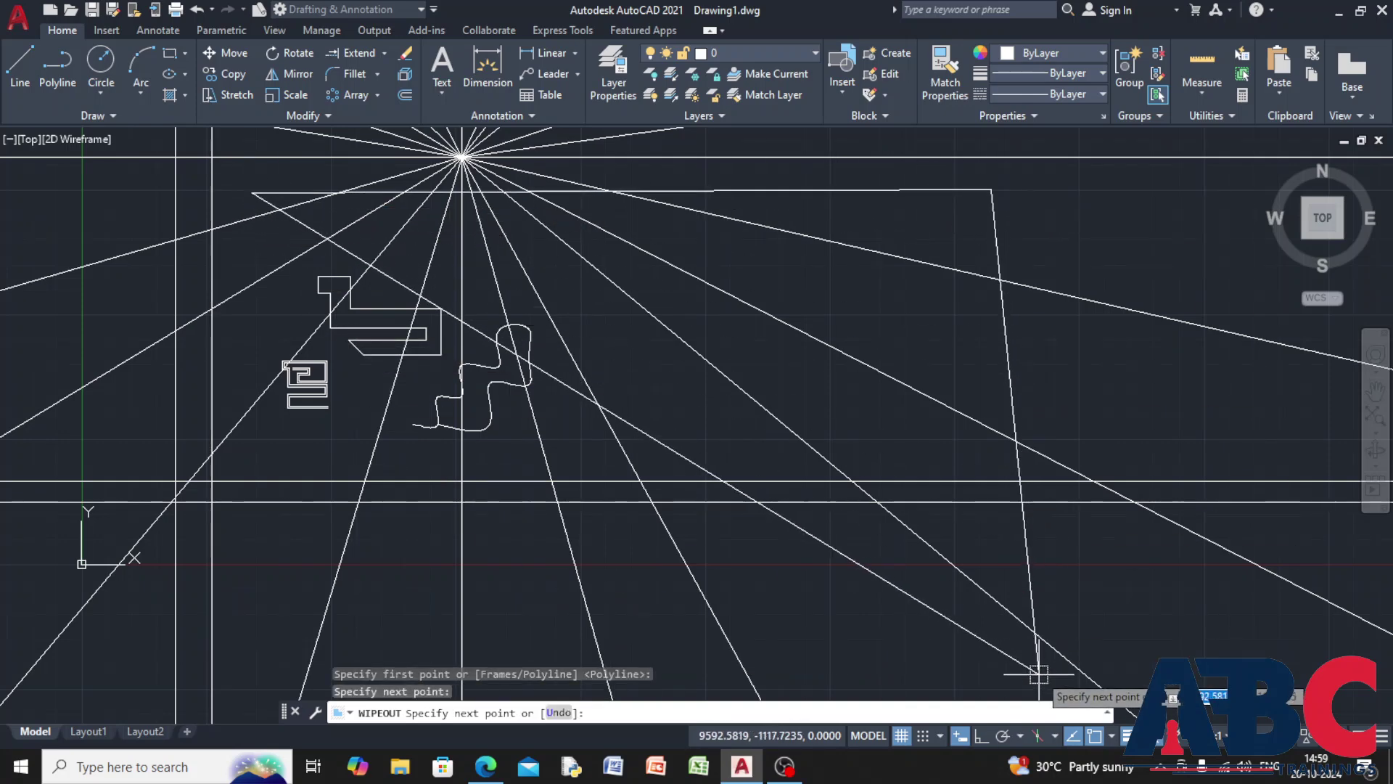
{"action": "scroll", "coordinate": [1045, 581], "scroll_direction": "down", "scroll_amount": 6}
{"action": "left_click", "coordinate": [1040, 631]}
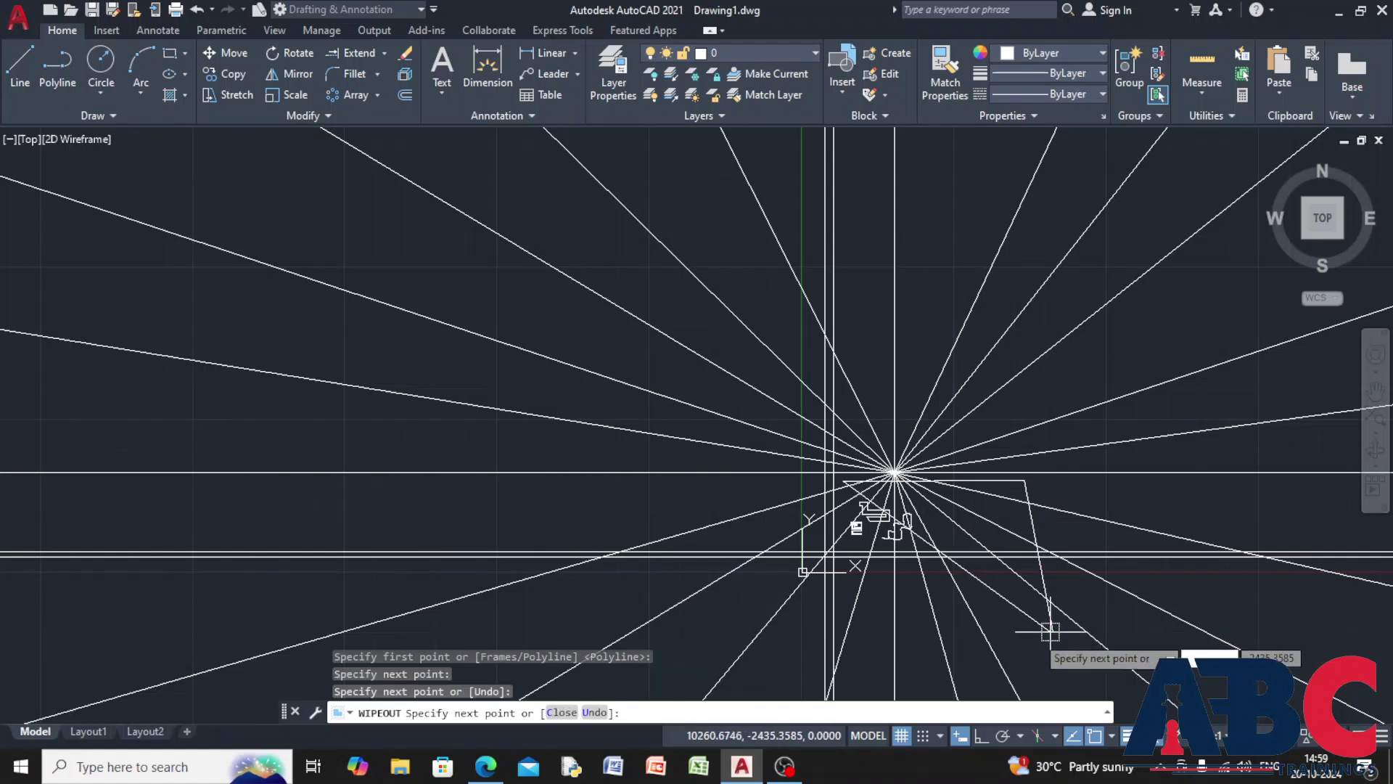
{"action": "scroll", "coordinate": [878, 615], "scroll_direction": "up", "scroll_amount": 6}
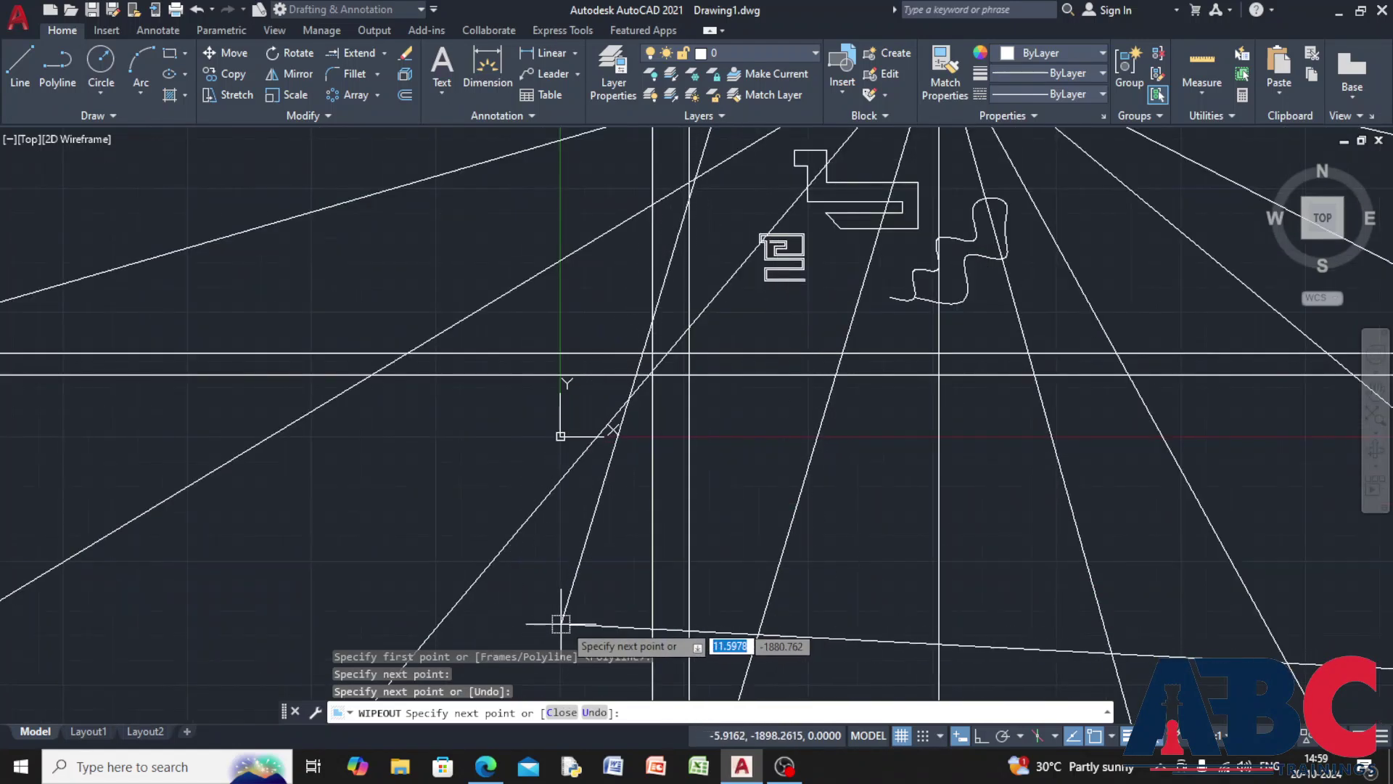
{"action": "left_click", "coordinate": [570, 635]}
Close the wipeout boundary at its upper-left starting corner and finish the wipeout.
{"action": "middle_click_drag", "start_coordinate": [703, 237], "coordinate": [519, 585]}
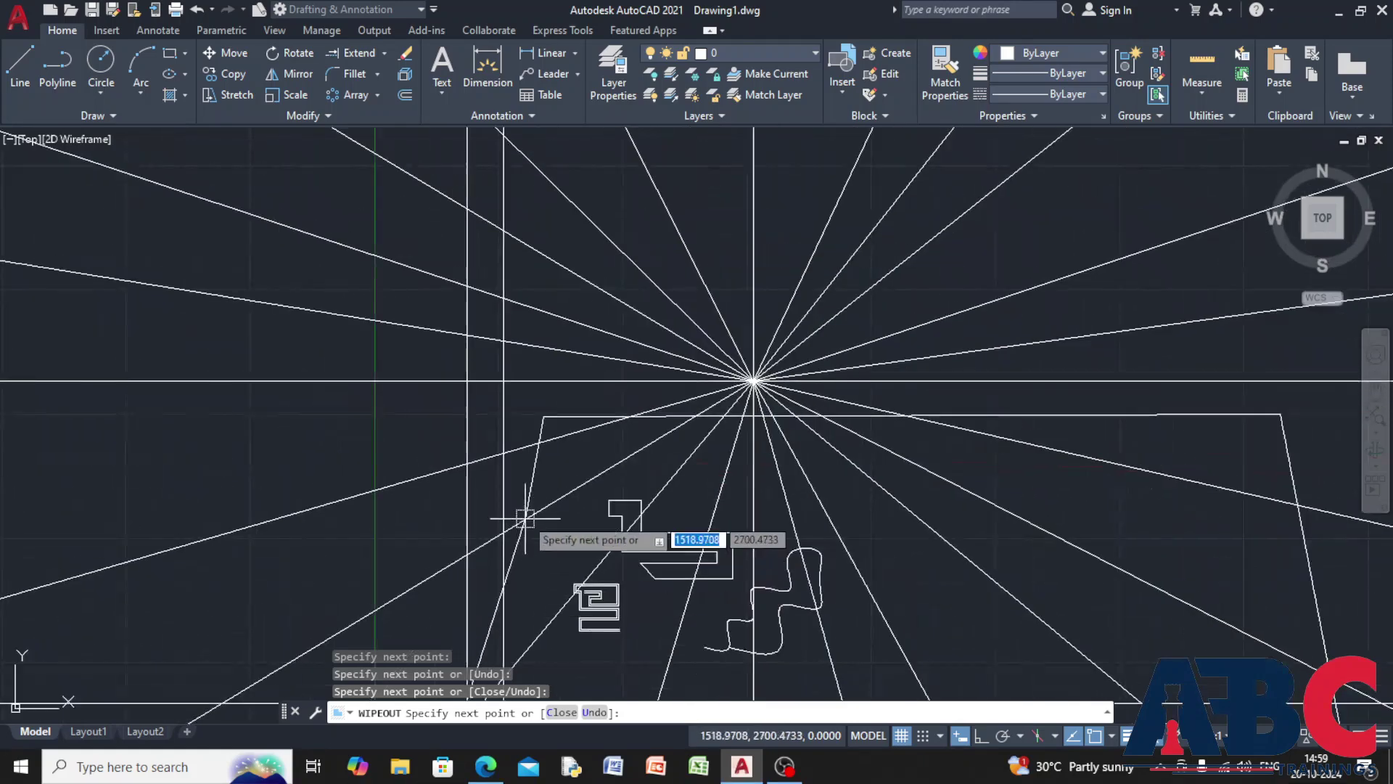
{"action": "scroll", "coordinate": [545, 420], "scroll_direction": "up", "scroll_amount": 8}
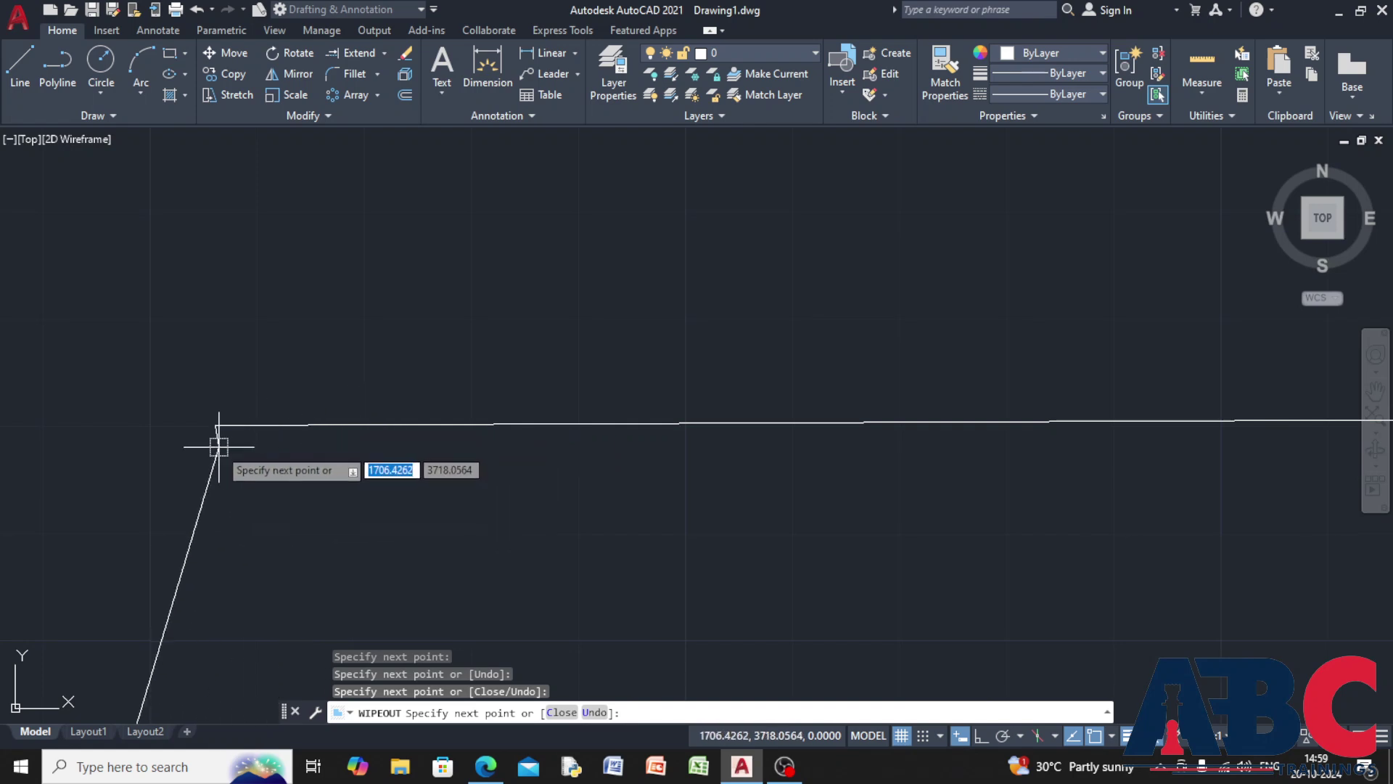
{"action": "left_click", "coordinate": [218, 425]}
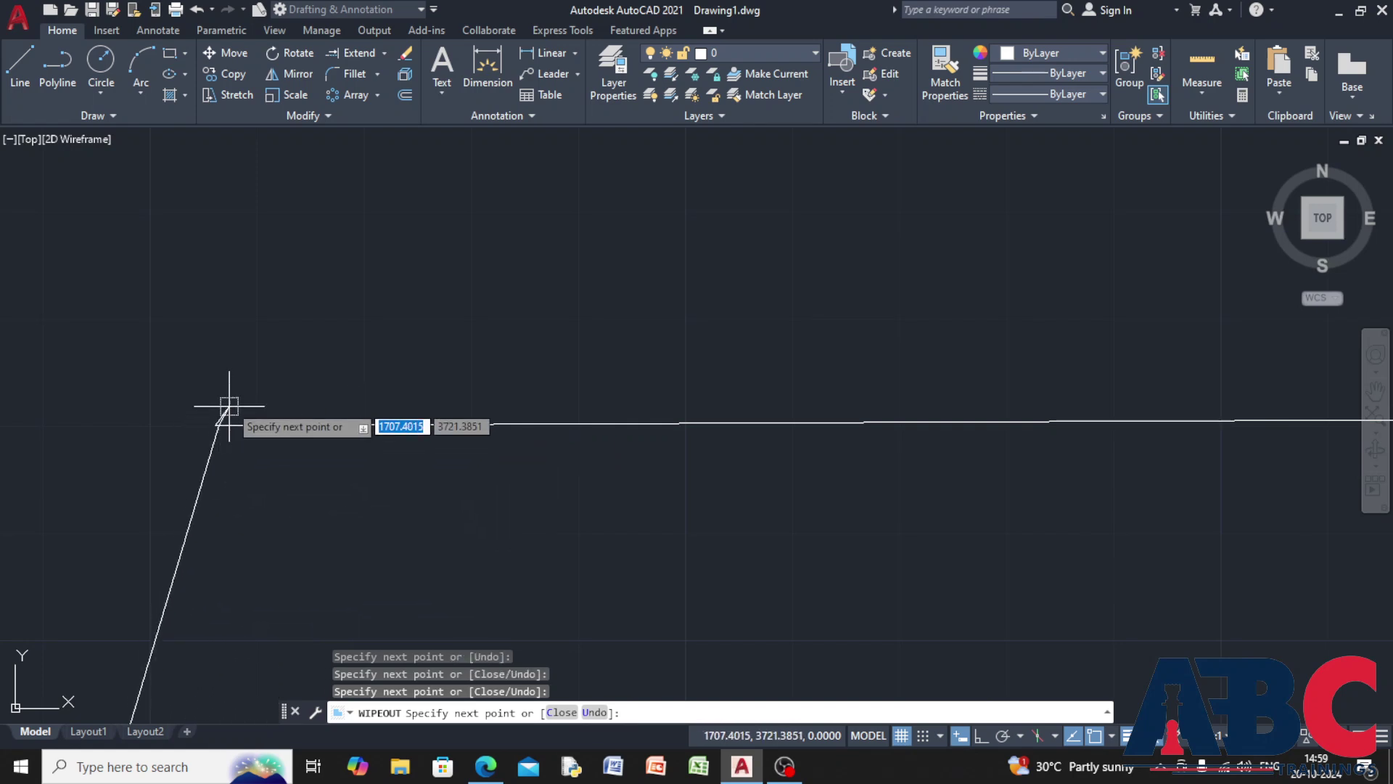
{"action": "scroll", "coordinate": [232, 392], "scroll_direction": "down", "scroll_amount": 3}
{"action": "key", "text": "Return"}
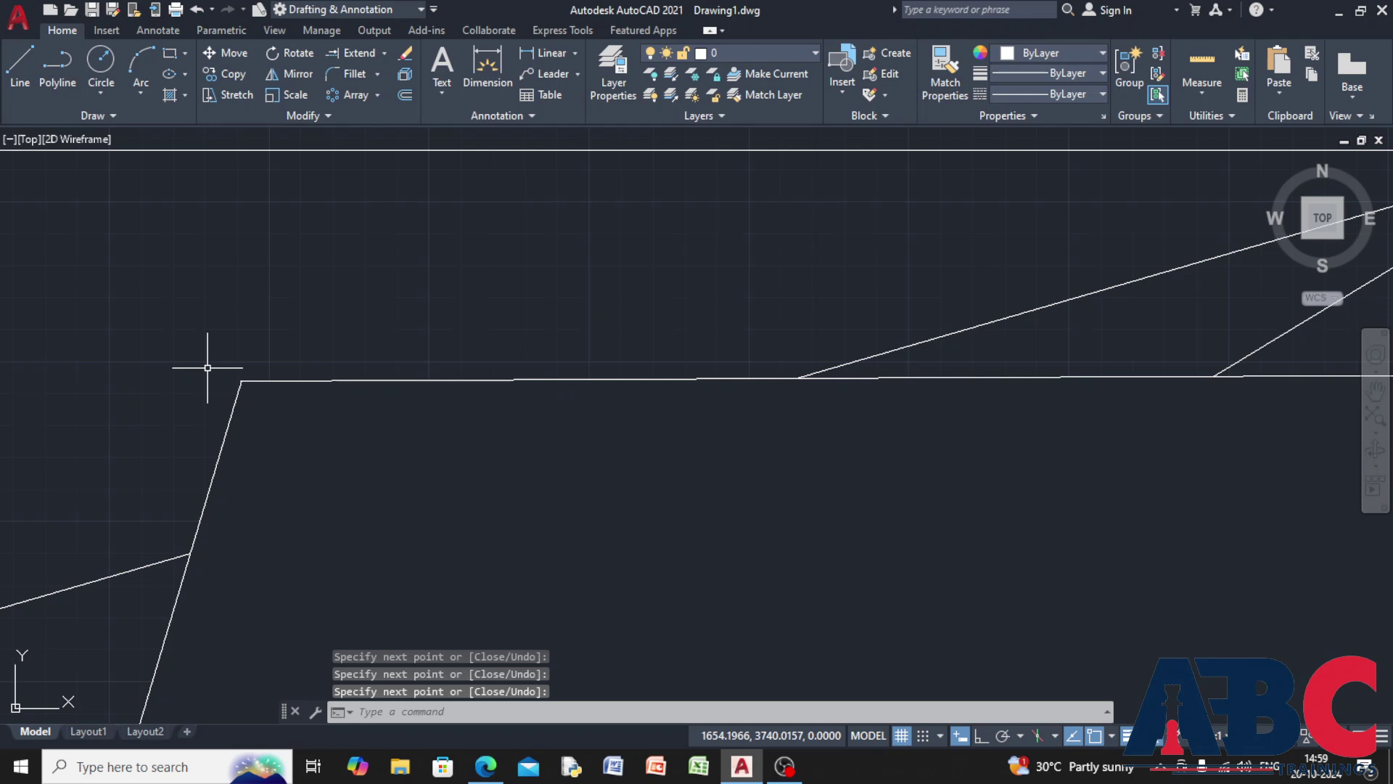
Move the wipeout frame slightly upward so that it covers the centre of the ray fan.
{"action": "scroll", "coordinate": [207, 368], "scroll_direction": "down", "scroll_amount": 7}
{"action": "scroll", "coordinate": [173, 391], "scroll_direction": "up", "scroll_amount": 4}
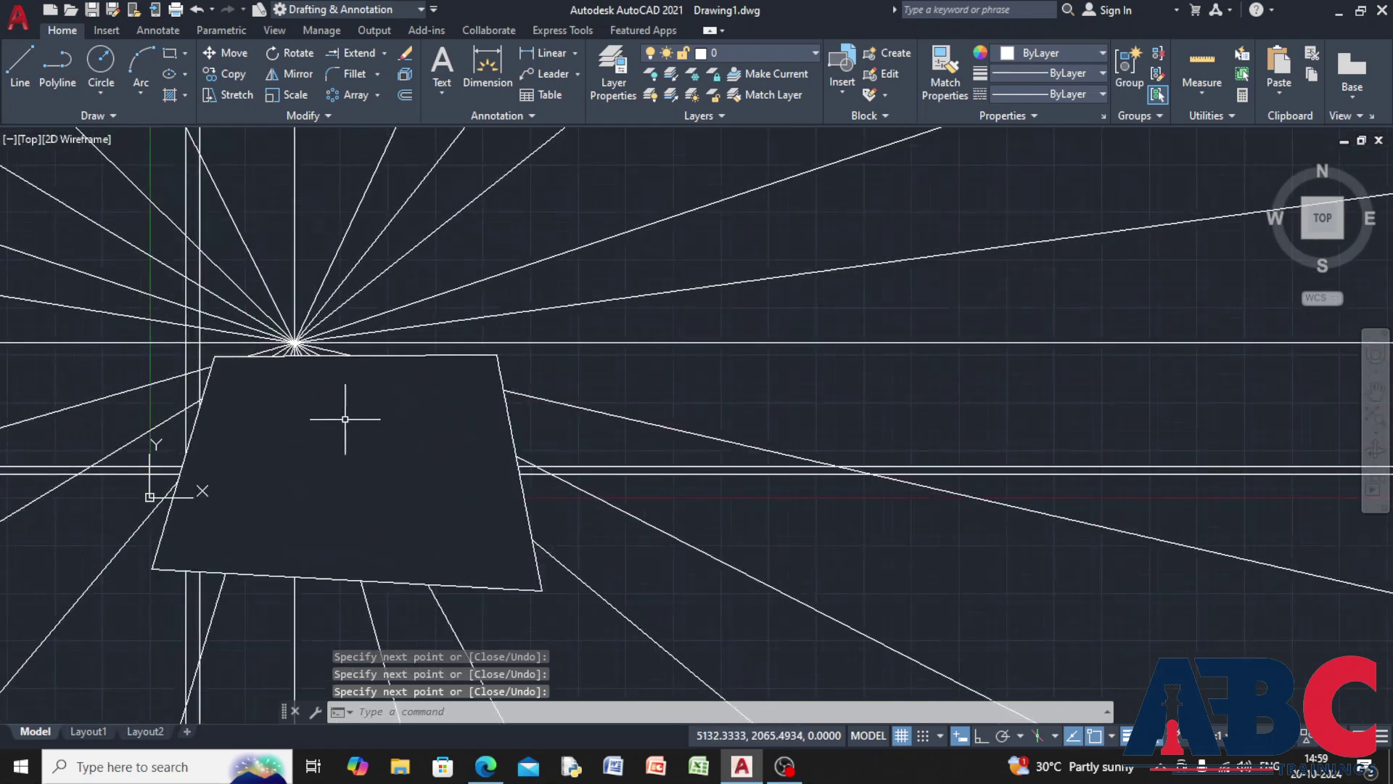
{"action": "left_click", "coordinate": [369, 354]}
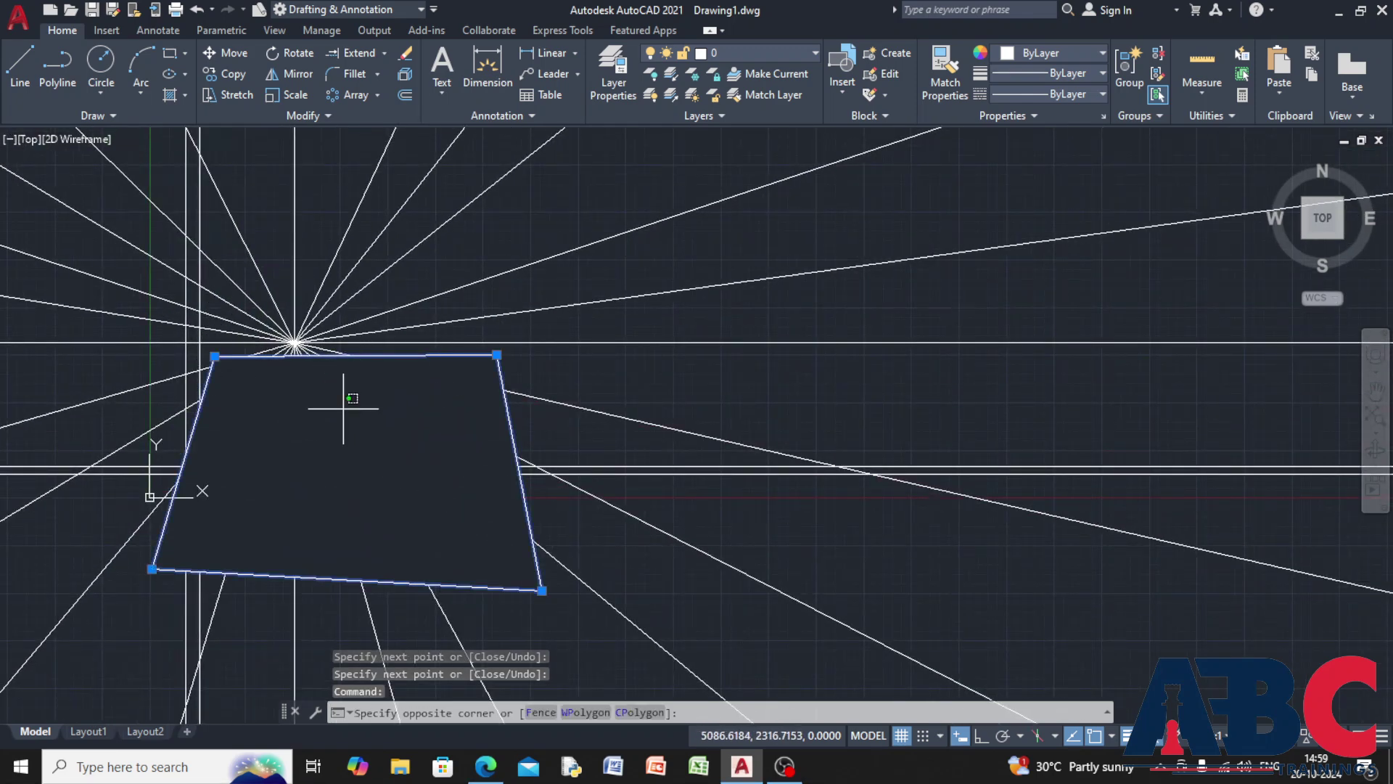
{"action": "left_click_drag", "start_coordinate": [343, 398], "coordinate": [331, 372]}
{"action": "left_click", "coordinate": [217, 52]}
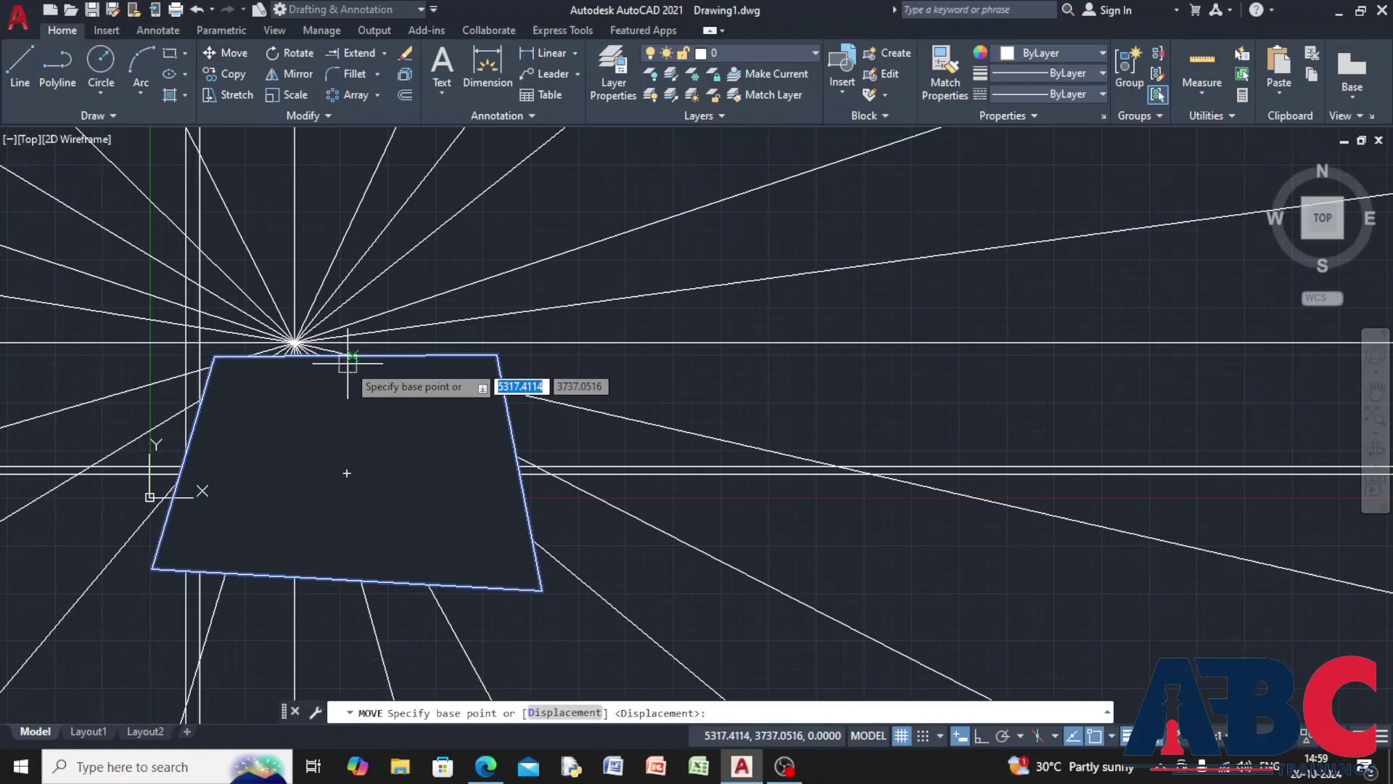
{"action": "left_click", "coordinate": [352, 355]}
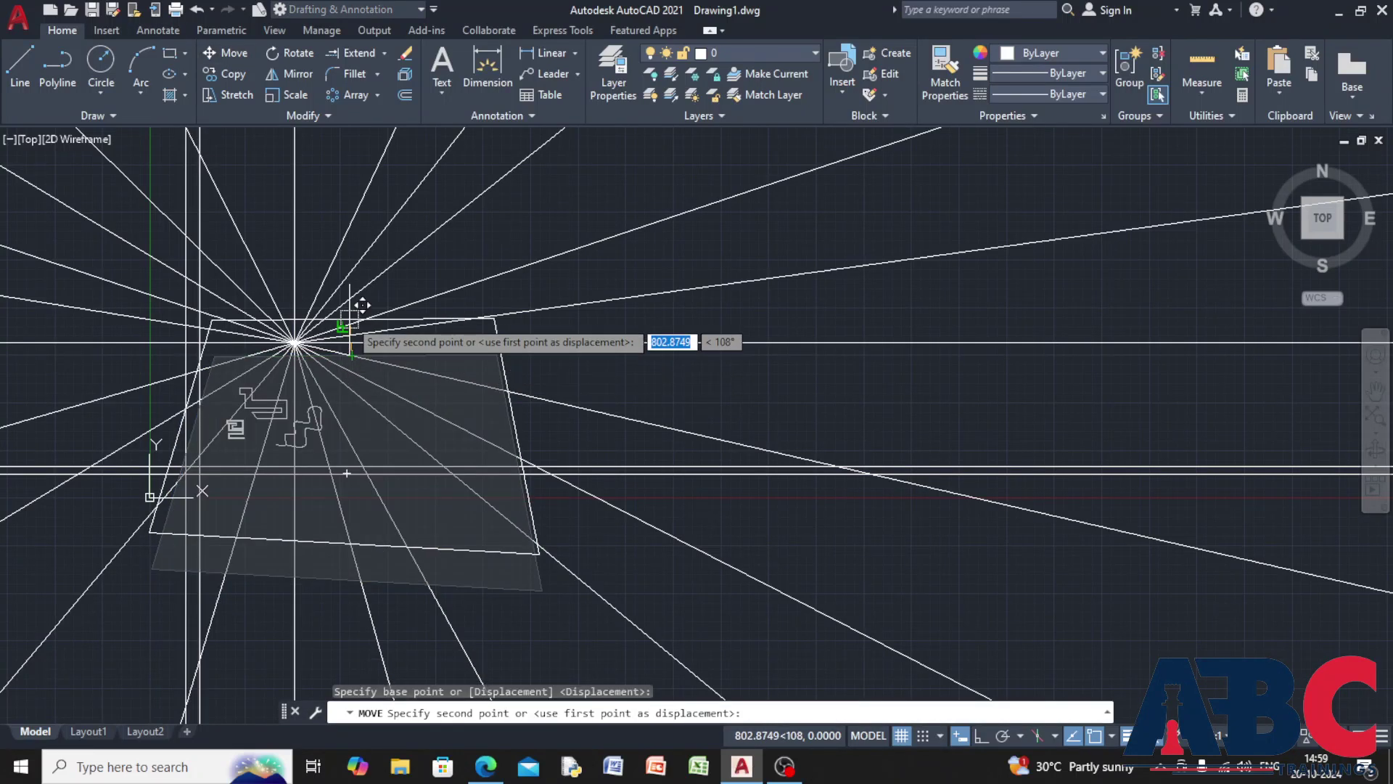
{"action": "left_click", "coordinate": [351, 318]}
{"action": "scroll", "coordinate": [499, 339], "scroll_direction": "down", "scroll_amount": 10}
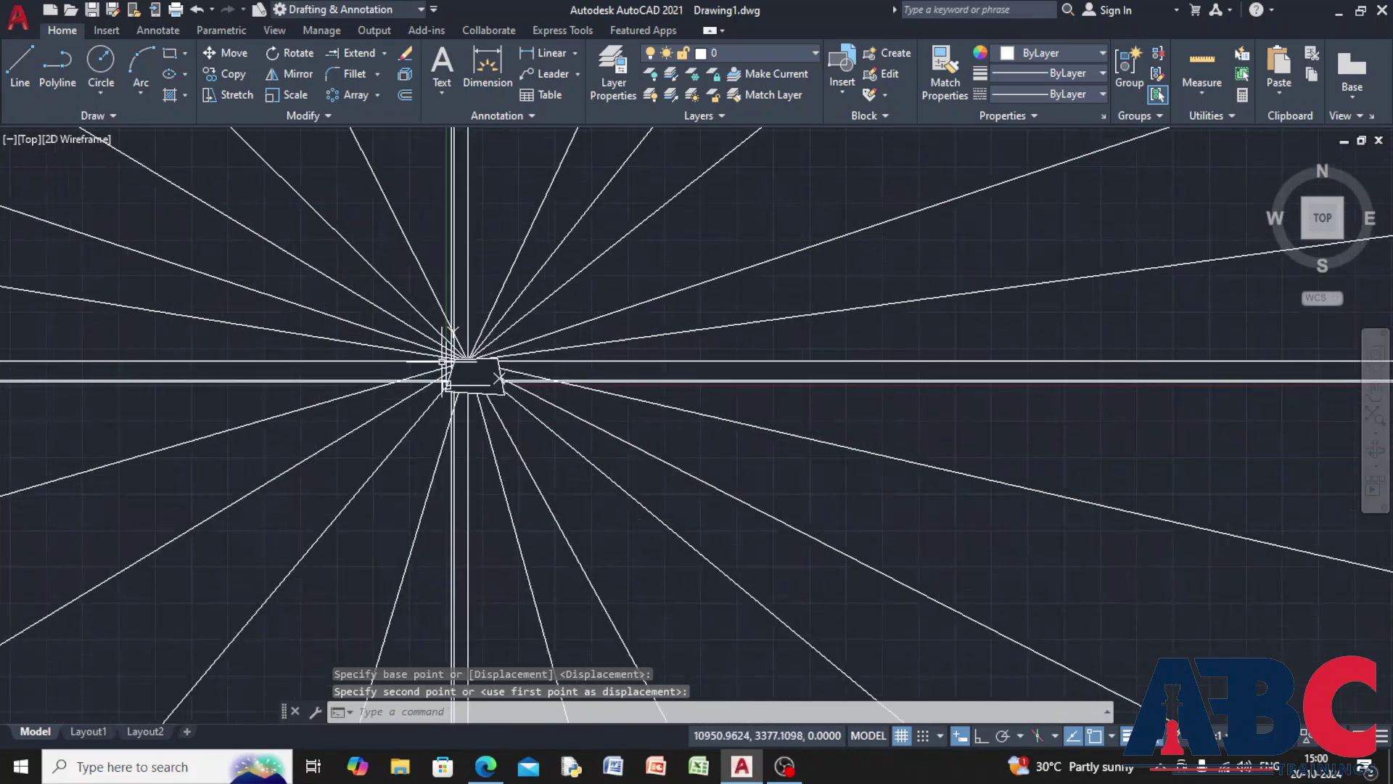
{"action": "scroll", "coordinate": [482, 373], "scroll_direction": "up", "scroll_amount": 12}
{"action": "middle_click_drag", "start_coordinate": [567, 385], "coordinate": [454, 334]}
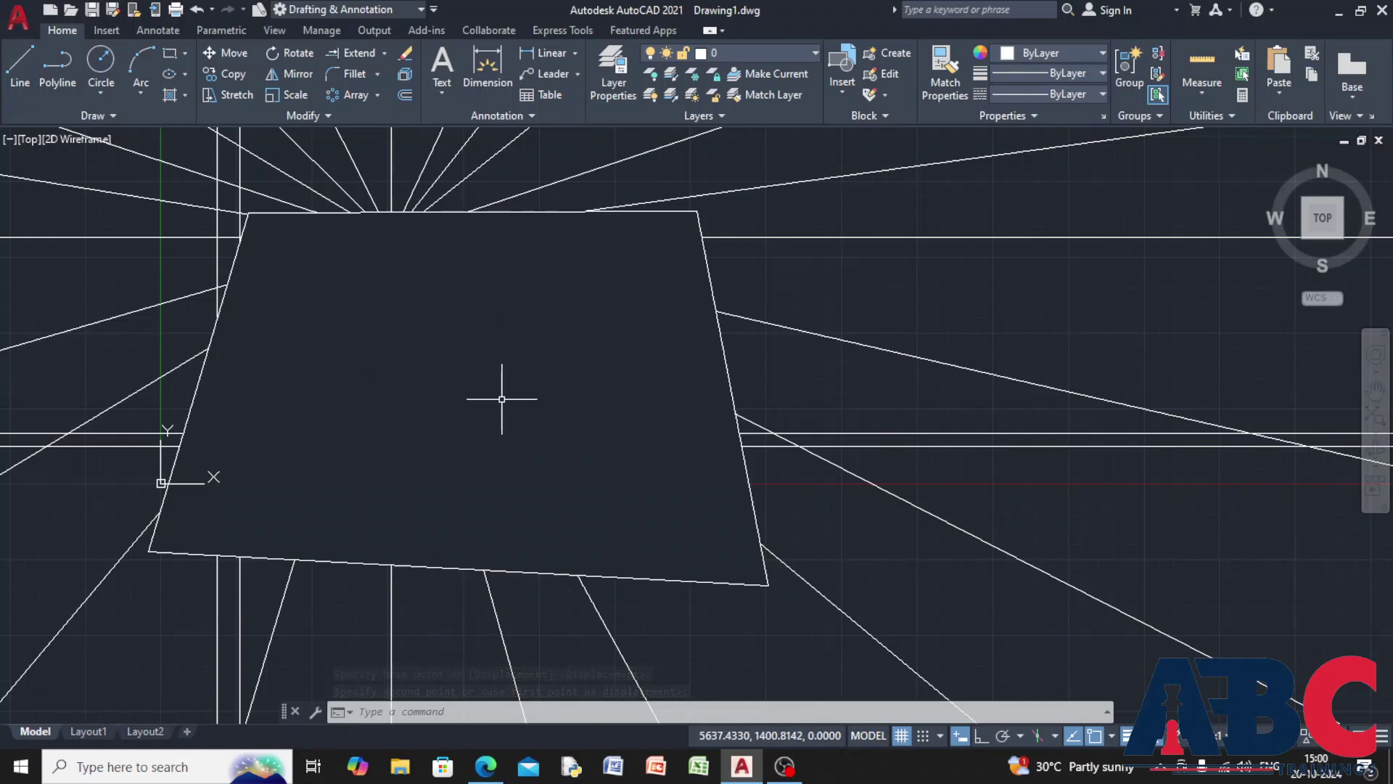
Switch to the session PDF in the browser, read the Wipeout and Revision Cloud descriptions on page 2, and return to AutoCAD.
{"action": "left_click", "coordinate": [485, 766]}
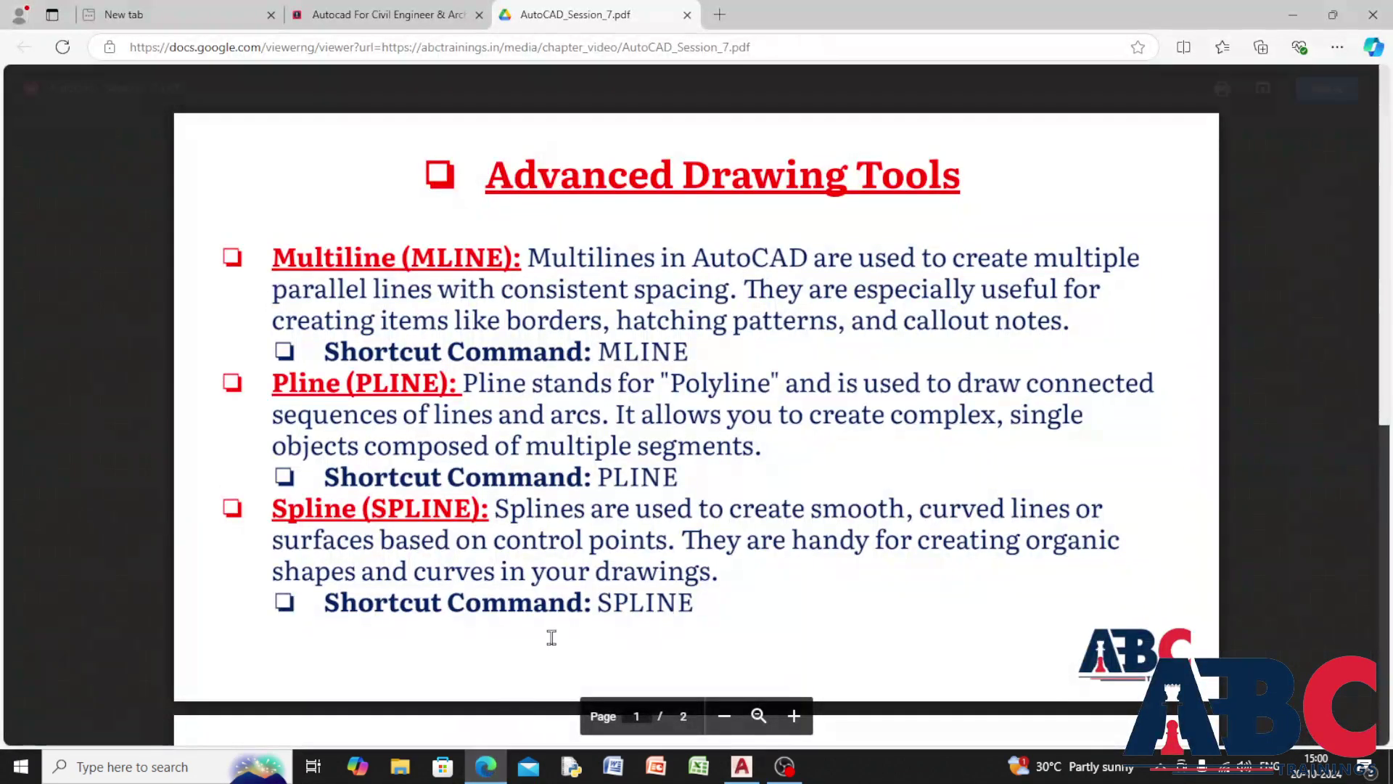
{"action": "scroll", "coordinate": [942, 452], "scroll_direction": "down", "scroll_amount": 8}
{"action": "scroll", "coordinate": [969, 456], "scroll_direction": "down", "scroll_amount": 1}
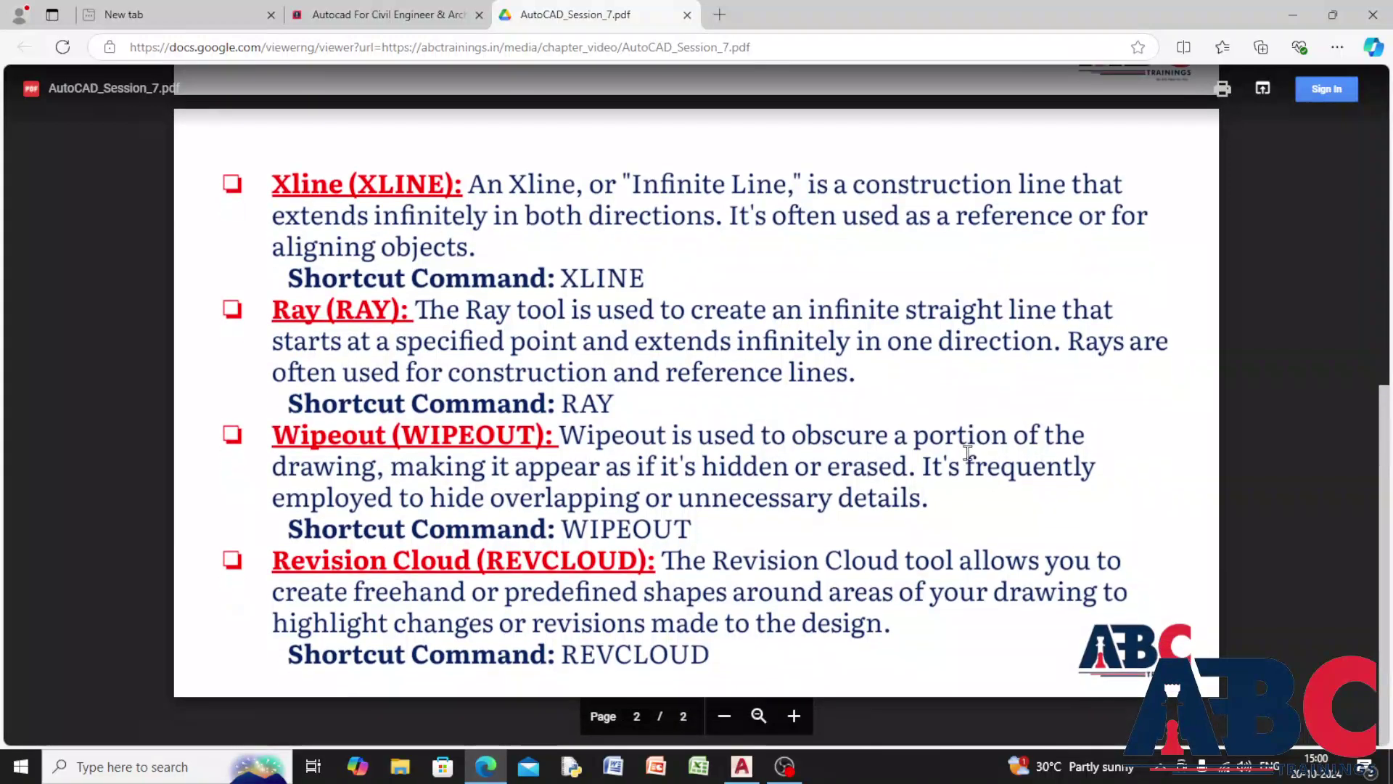
{"action": "left_click", "coordinate": [742, 767]}
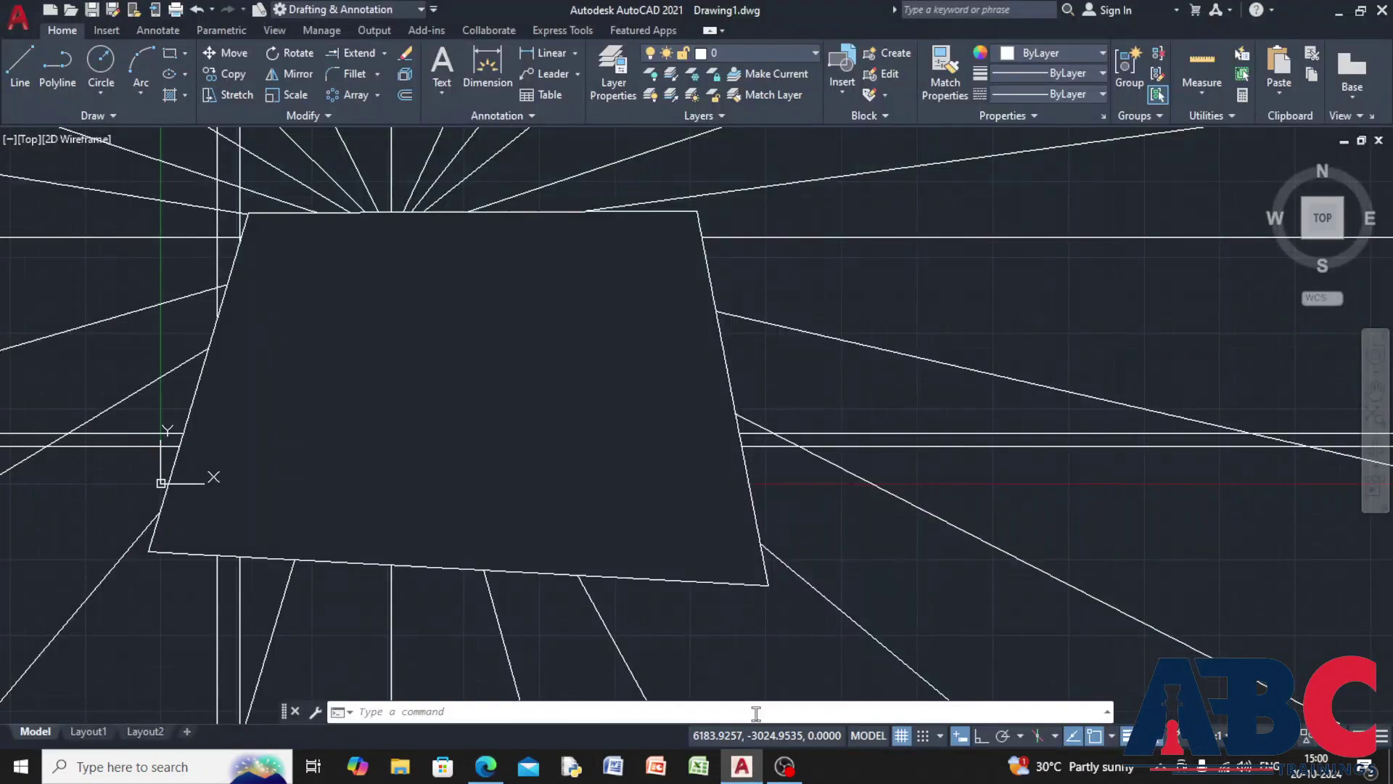
Erase all the rays, construction lines, wipeout and other objects from the drawing.
{"action": "scroll", "coordinate": [559, 444], "scroll_direction": "down", "scroll_amount": 10}
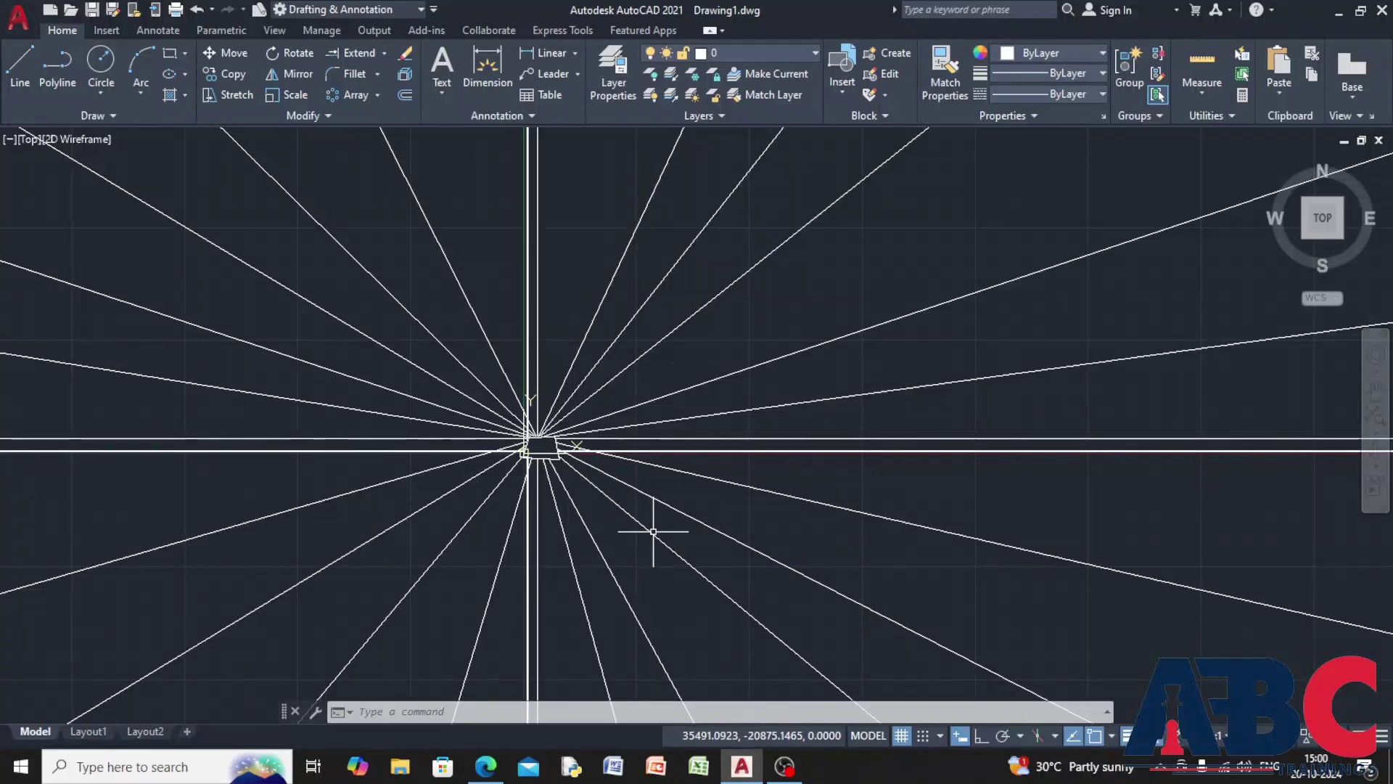
{"action": "left_click", "coordinate": [706, 593]}
{"action": "left_click", "coordinate": [439, 165]}
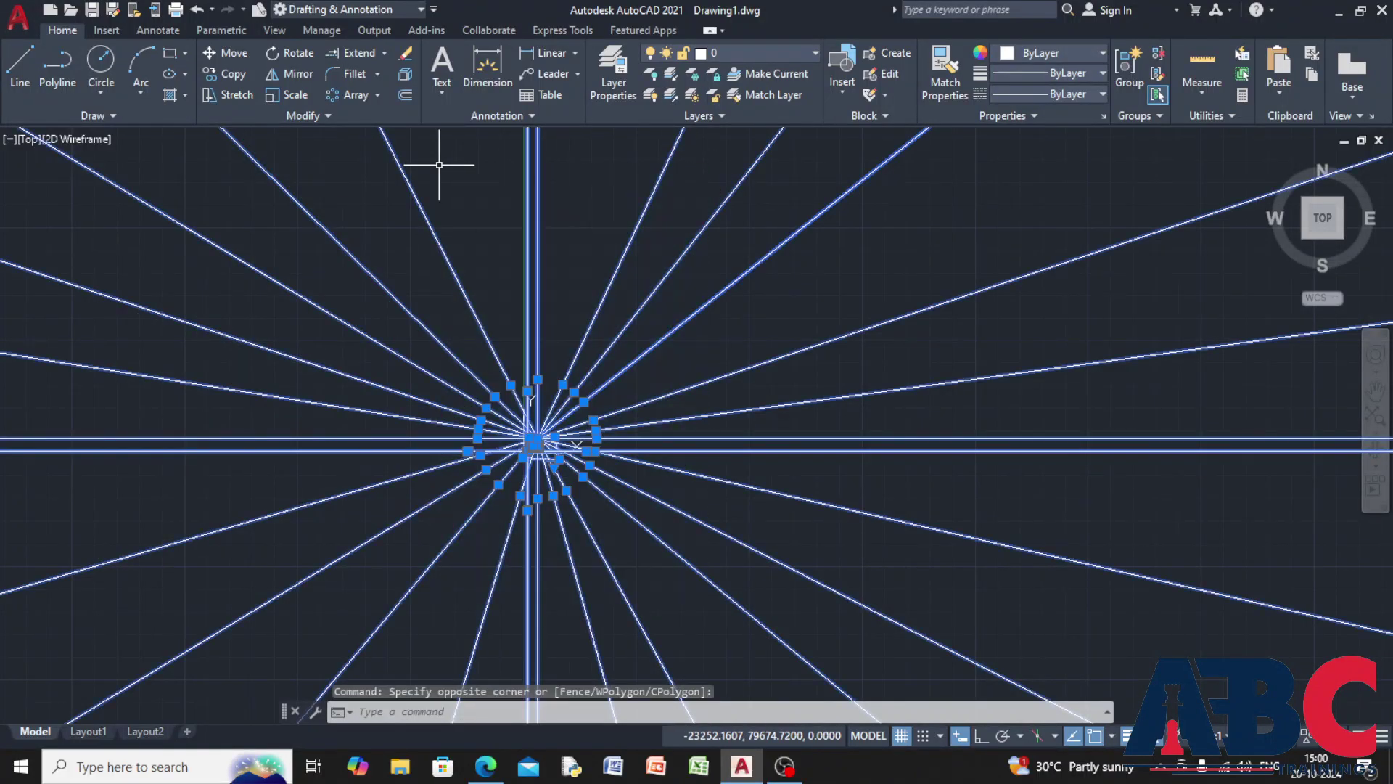
{"action": "key", "text": "Delete"}
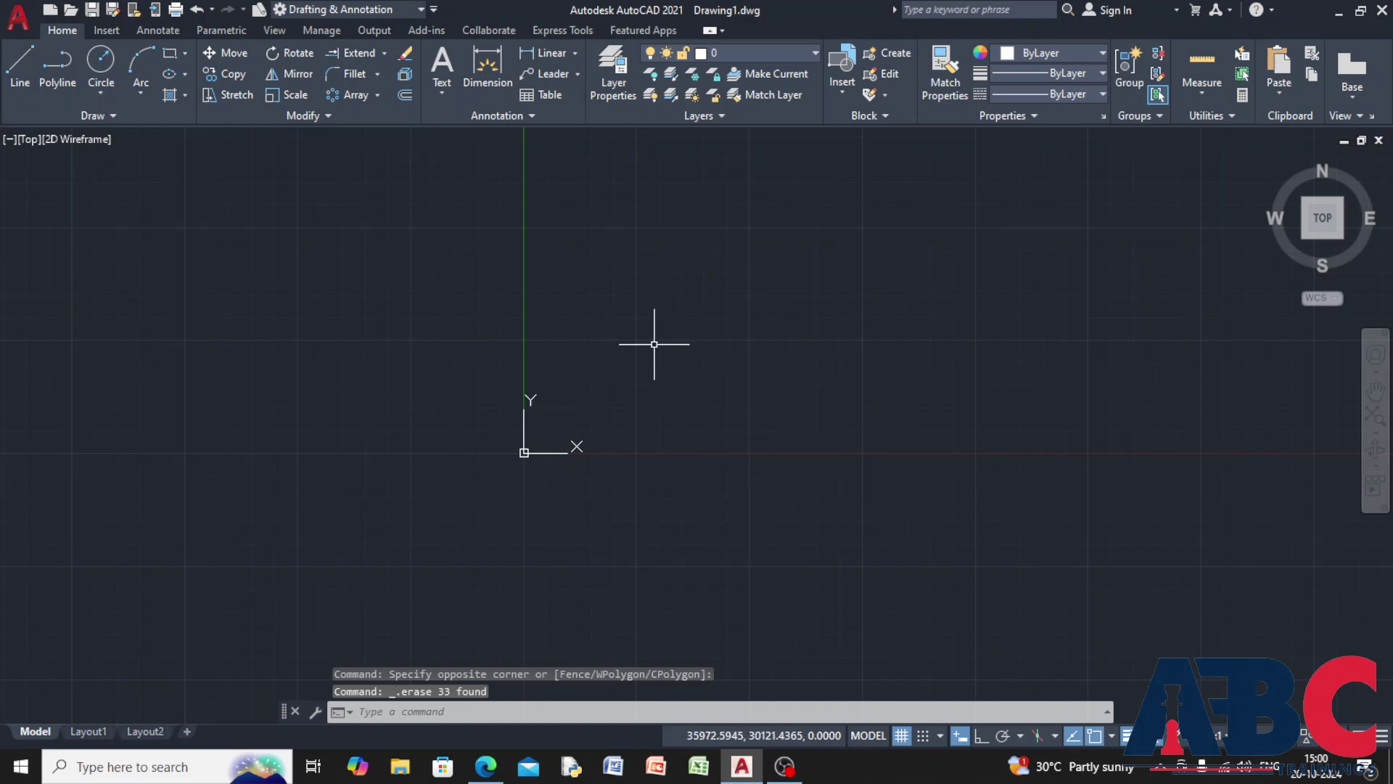
Draw a six-sided outline with the Line command above and beyond the origin, ending at its lower-left starting corner.
{"action": "scroll", "coordinate": [642, 363], "scroll_direction": "up", "scroll_amount": 3}
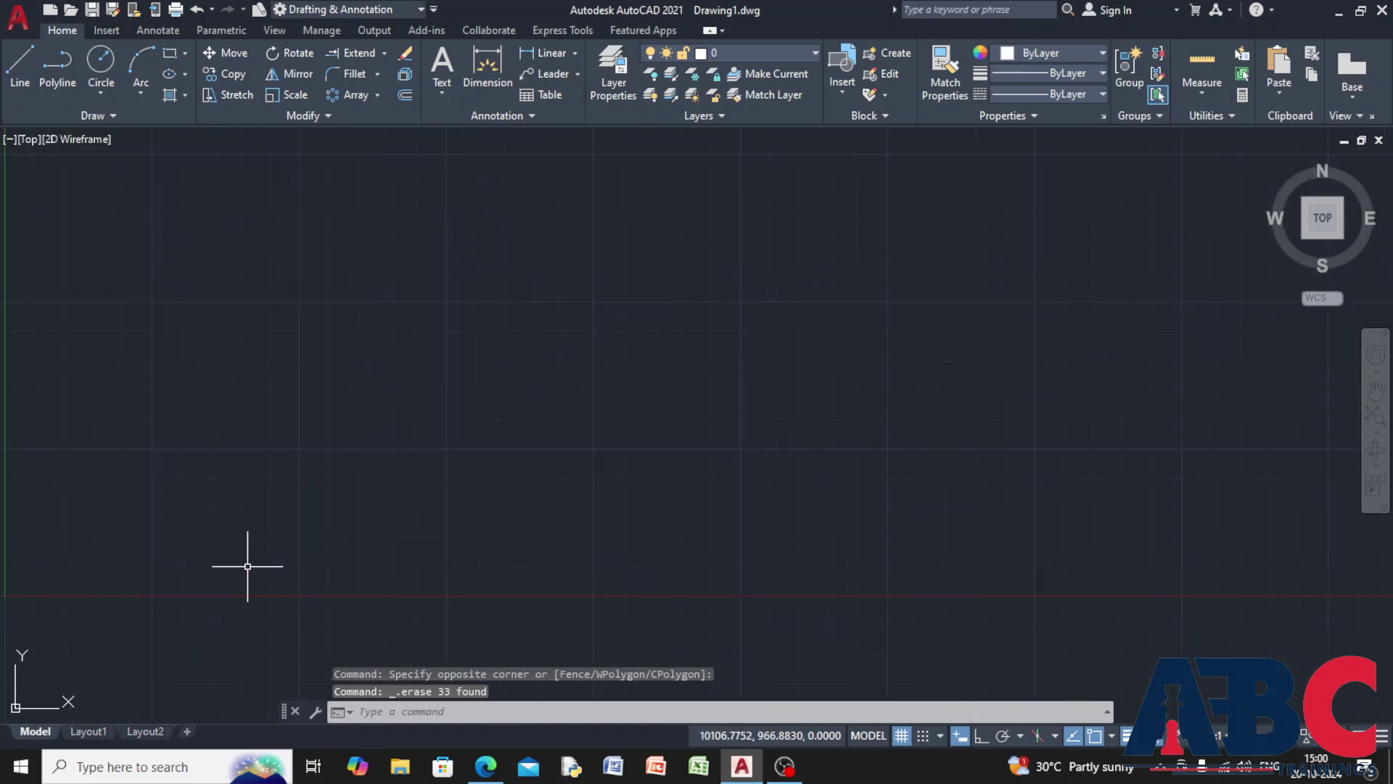
{"action": "middle_click_drag", "start_coordinate": [248, 566], "coordinate": [360, 509]}
{"action": "left_click", "coordinate": [20, 69]}
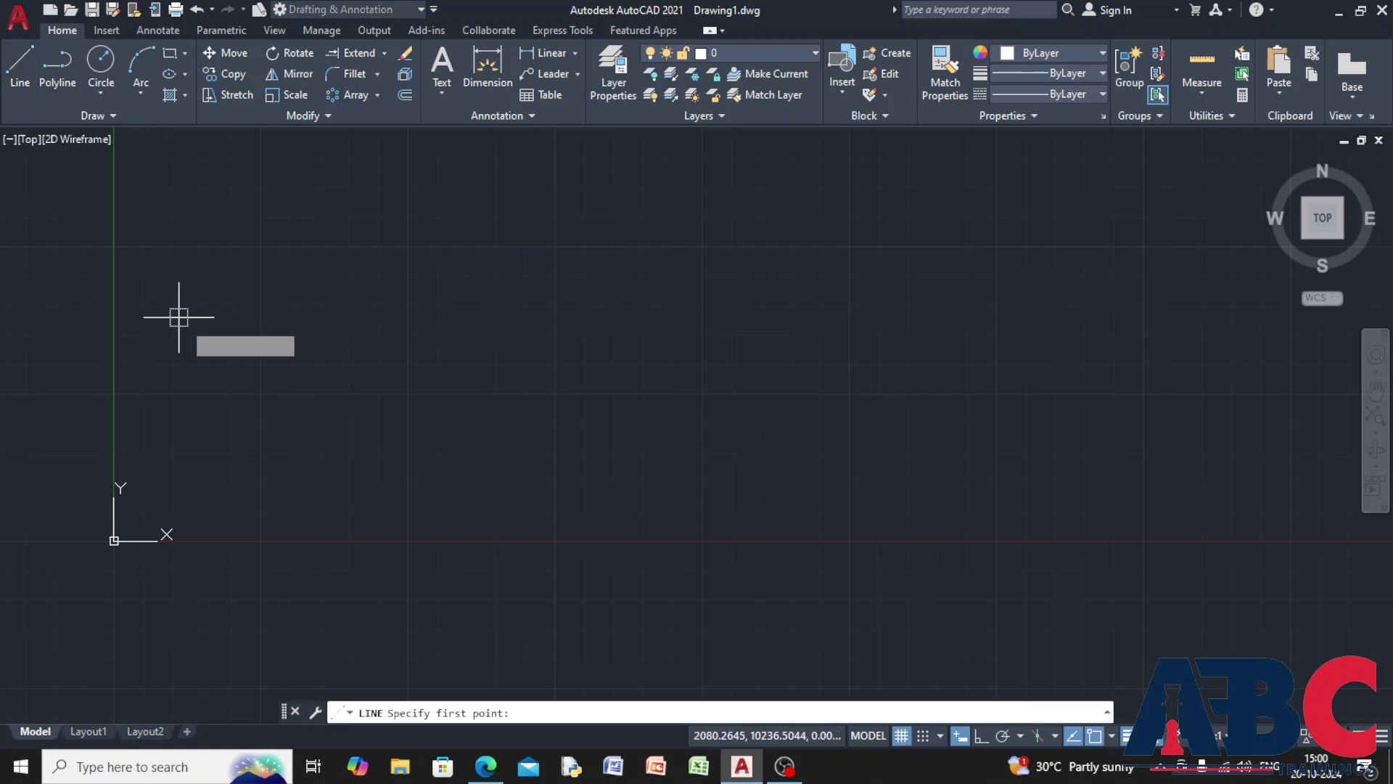
{"action": "left_click", "coordinate": [210, 351]}
{"action": "left_click", "coordinate": [350, 355]}
{"action": "left_click", "coordinate": [351, 298]}
{"action": "left_click", "coordinate": [323, 232]}
{"action": "left_click", "coordinate": [233, 246]}
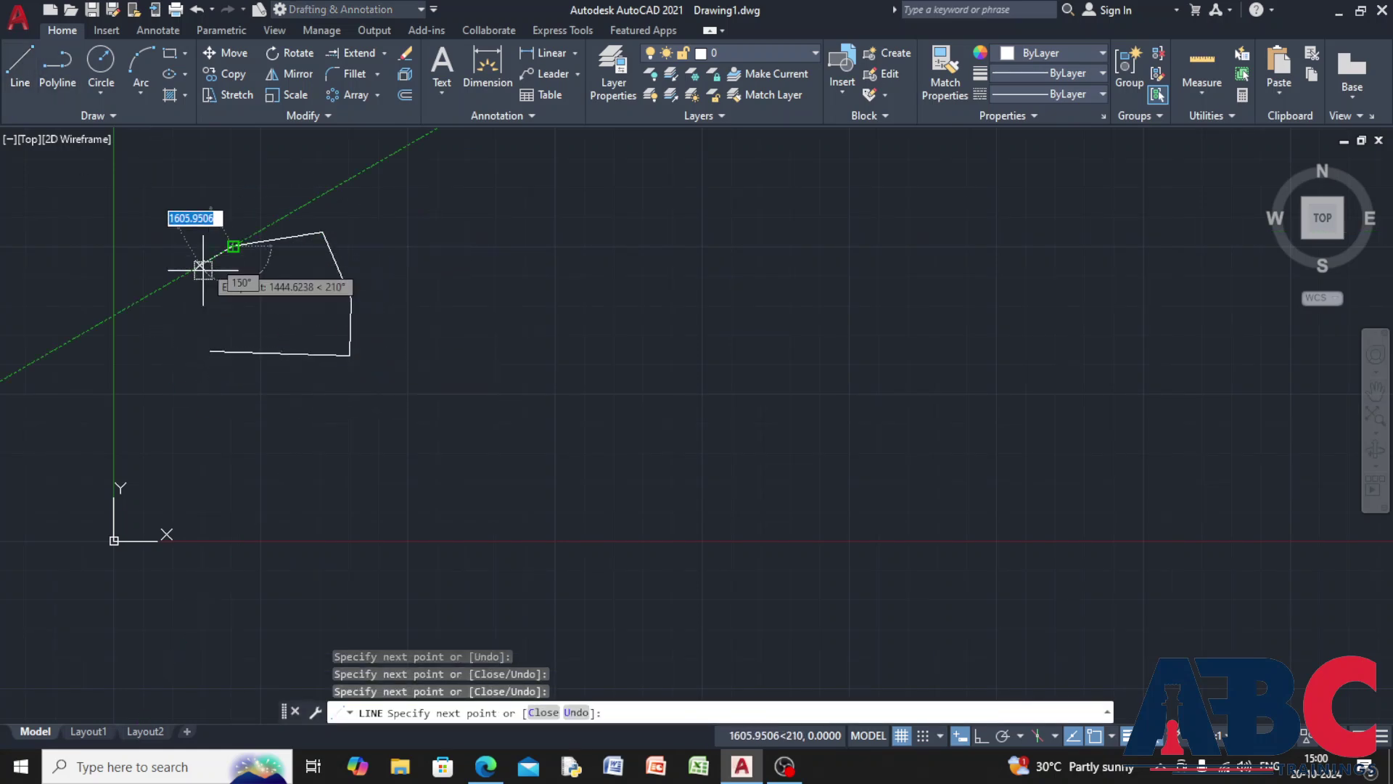
{"action": "left_click", "coordinate": [211, 283]}
{"action": "left_click", "coordinate": [210, 351]}
{"action": "key", "text": "Return"}
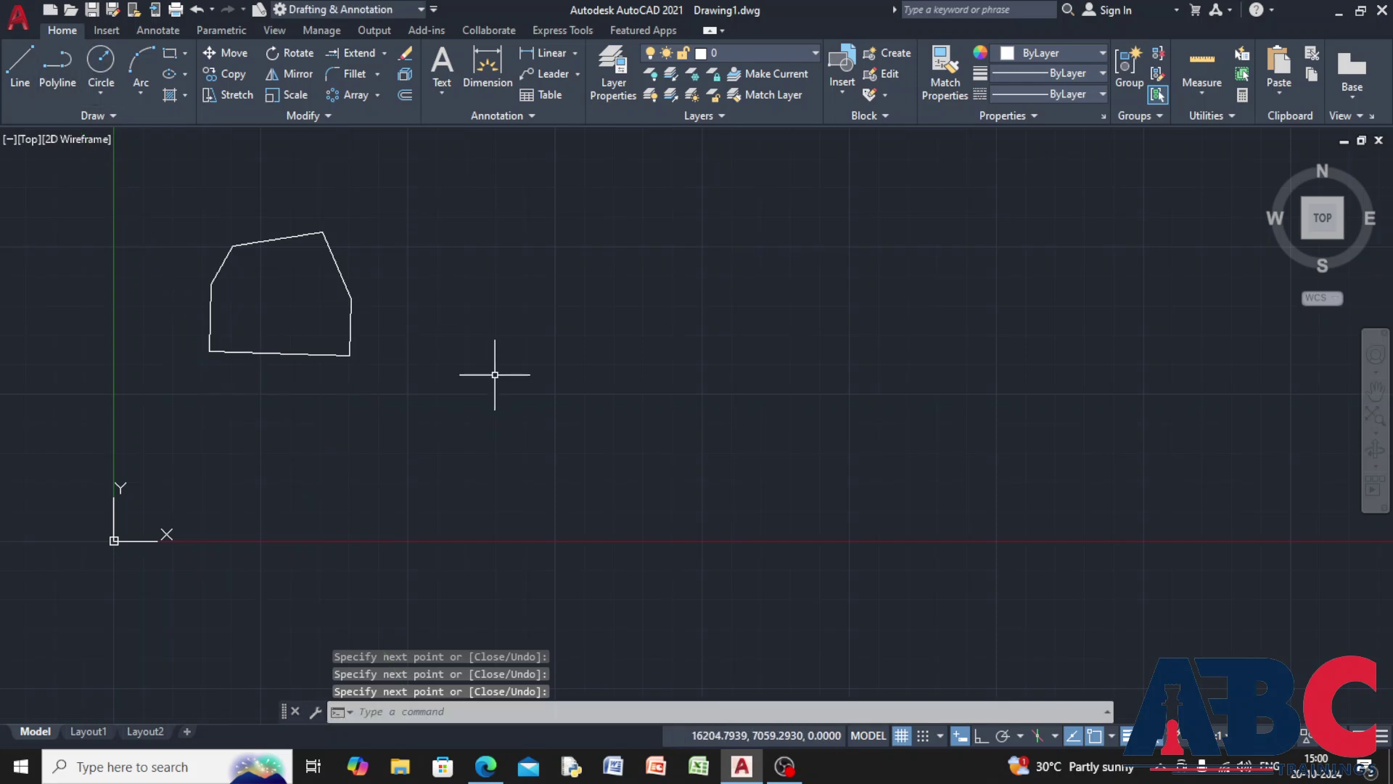
Draw a second six-segment outline as a polyline beside the first, ending near its start point, and leave the command.
{"action": "type", "text": "pl"}
{"action": "key", "text": "Return"}
{"action": "left_click", "coordinate": [379, 280]}
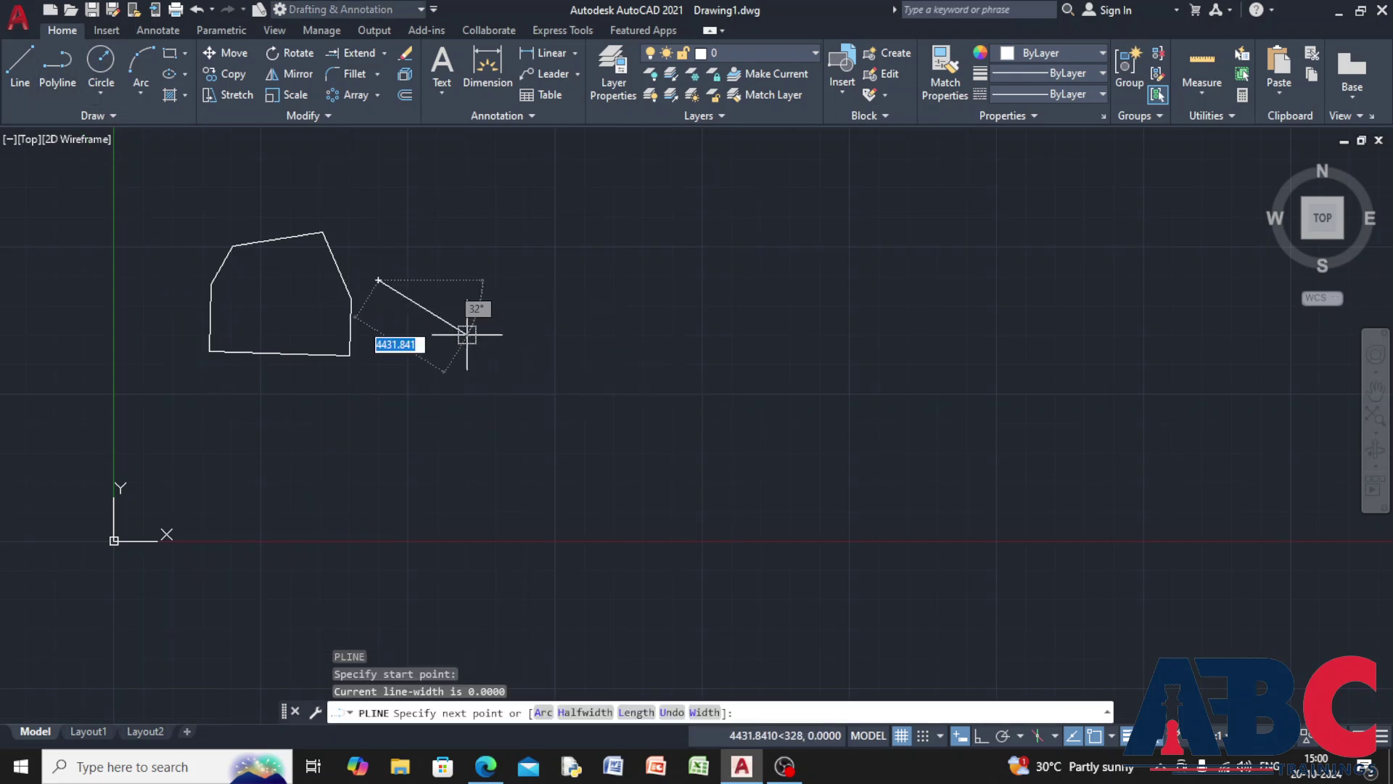
{"action": "left_click", "coordinate": [498, 352]}
{"action": "left_click", "coordinate": [510, 276]}
{"action": "left_click", "coordinate": [492, 223]}
{"action": "left_click", "coordinate": [431, 202]}
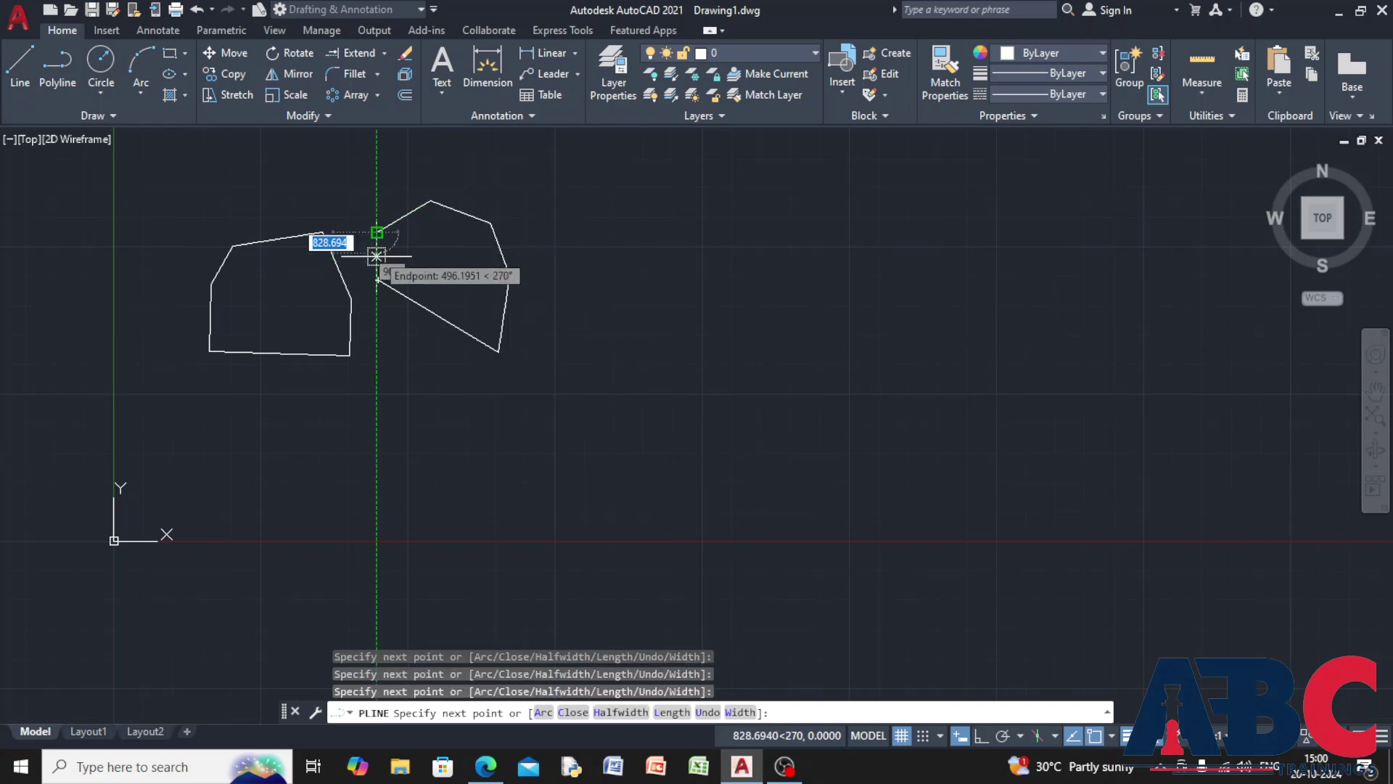
{"action": "left_click", "coordinate": [378, 232]}
{"action": "left_click", "coordinate": [375, 278]}
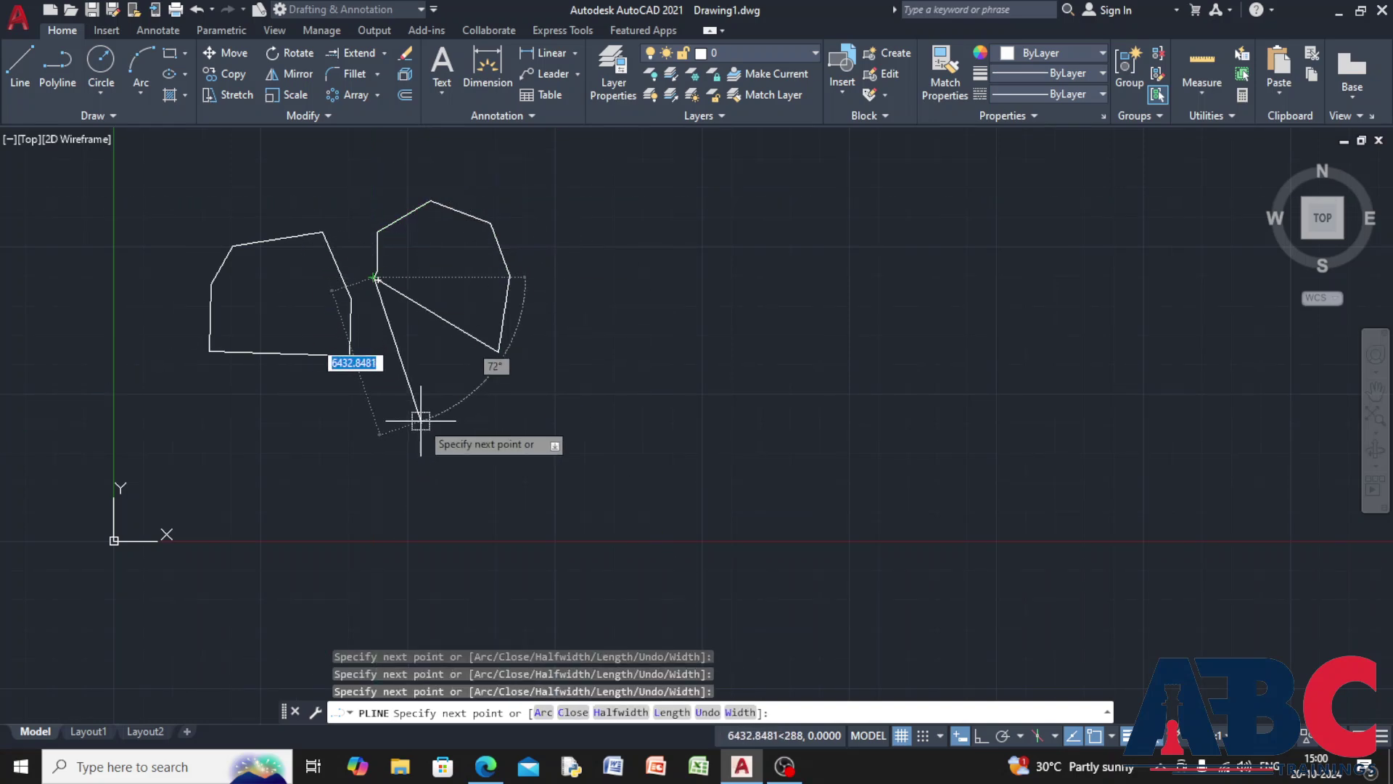
{"action": "key", "text": "Escape"}
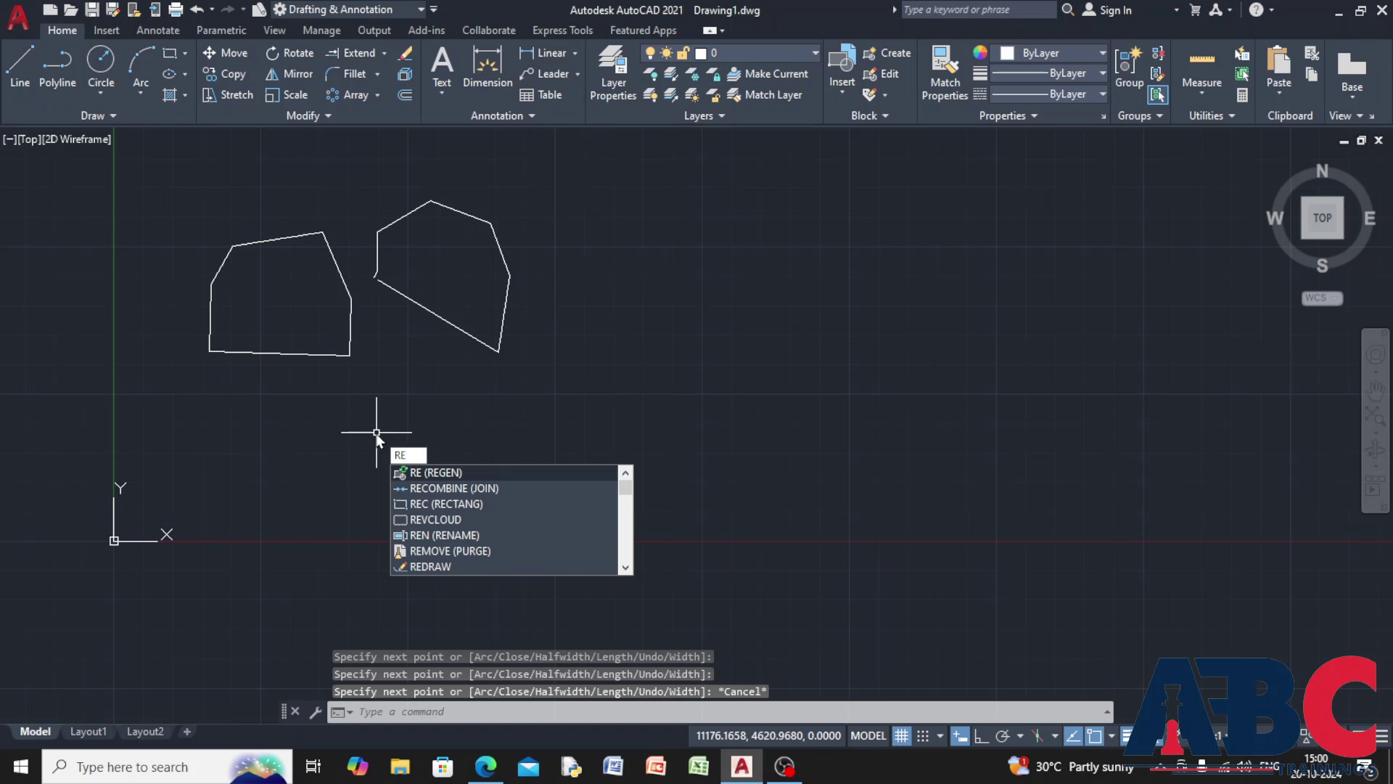
Draw a rectangular revision cloud that overlaps the lower part of the first outline and extends below both shapes.
{"action": "left_click", "coordinate": [551, 522]}
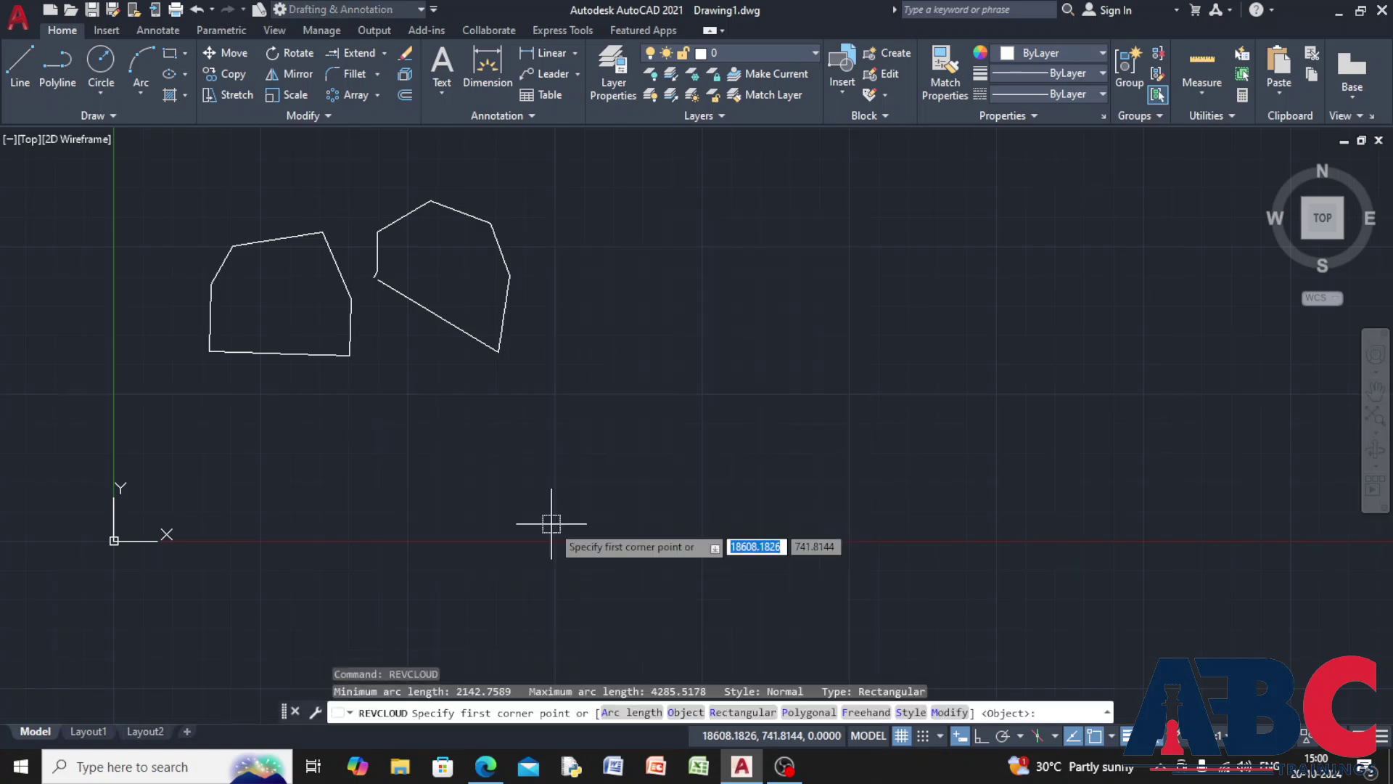
{"action": "scroll", "coordinate": [195, 357], "scroll_direction": "up", "scroll_amount": 7}
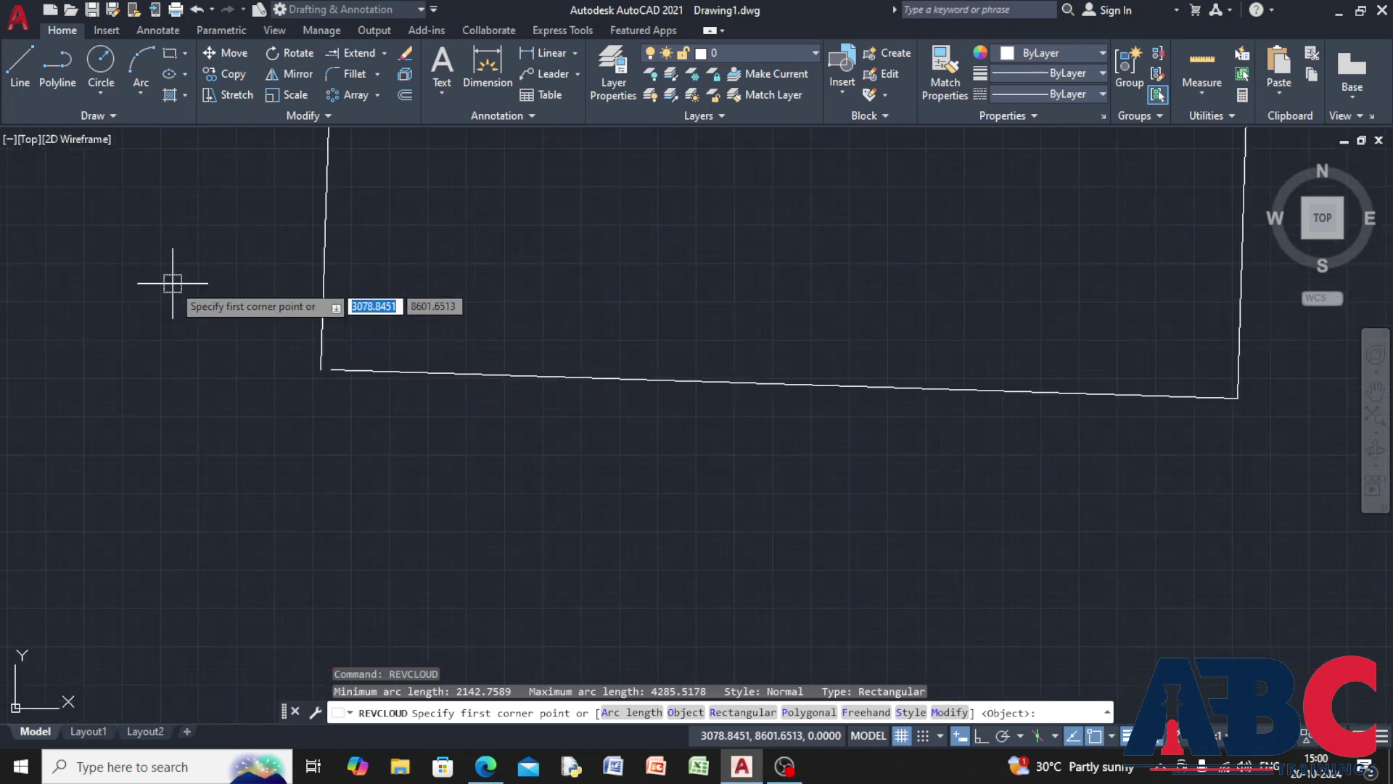
{"action": "left_click", "coordinate": [193, 257]}
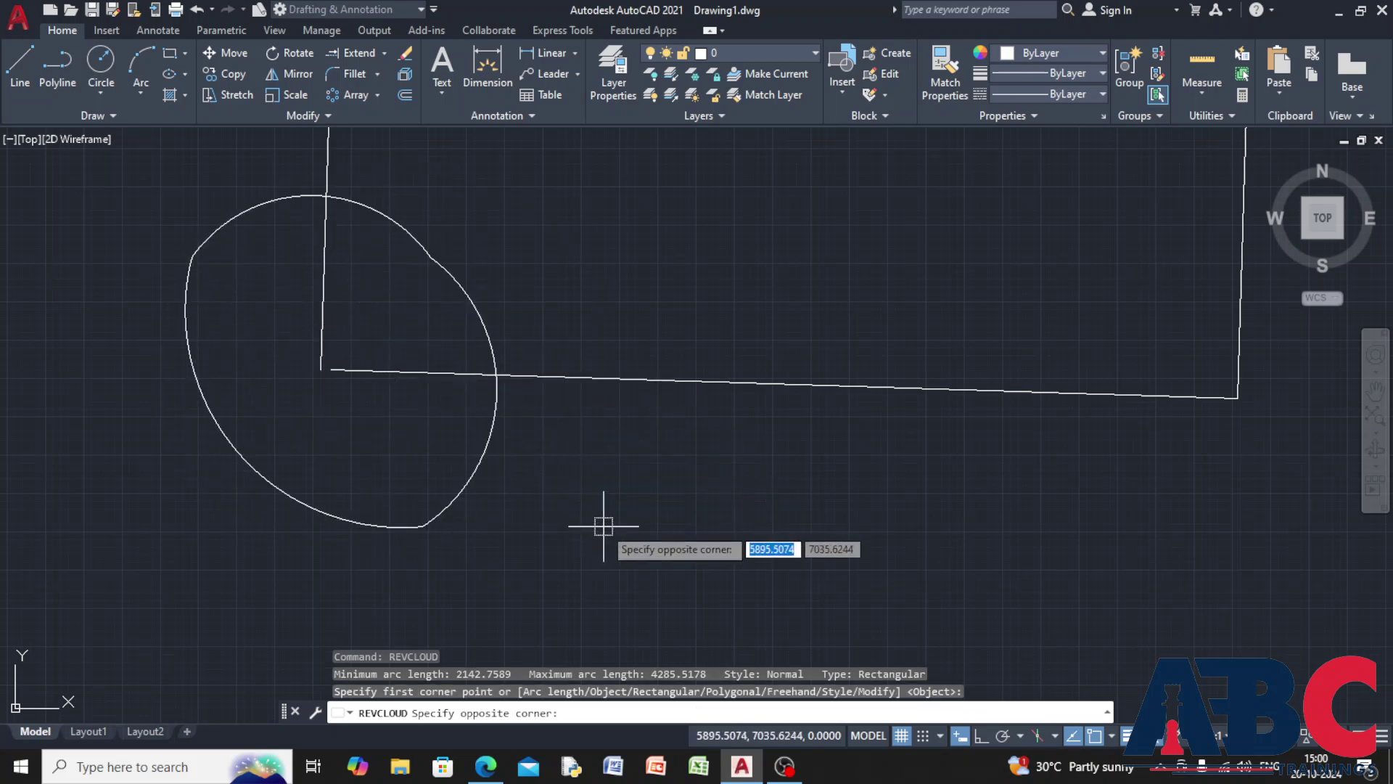
{"action": "scroll", "coordinate": [697, 551], "scroll_direction": "down", "scroll_amount": 8}
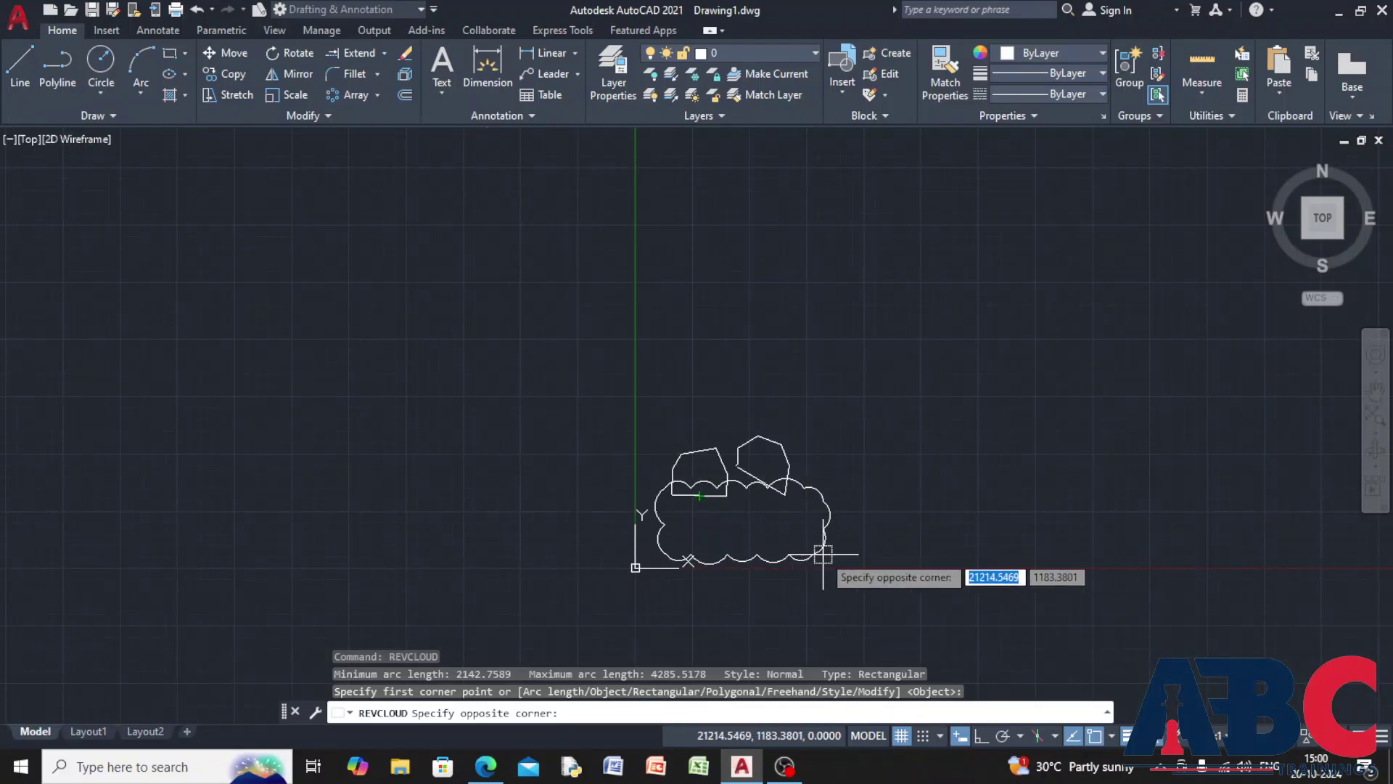
{"action": "scroll", "coordinate": [732, 543], "scroll_direction": "up", "scroll_amount": 6}
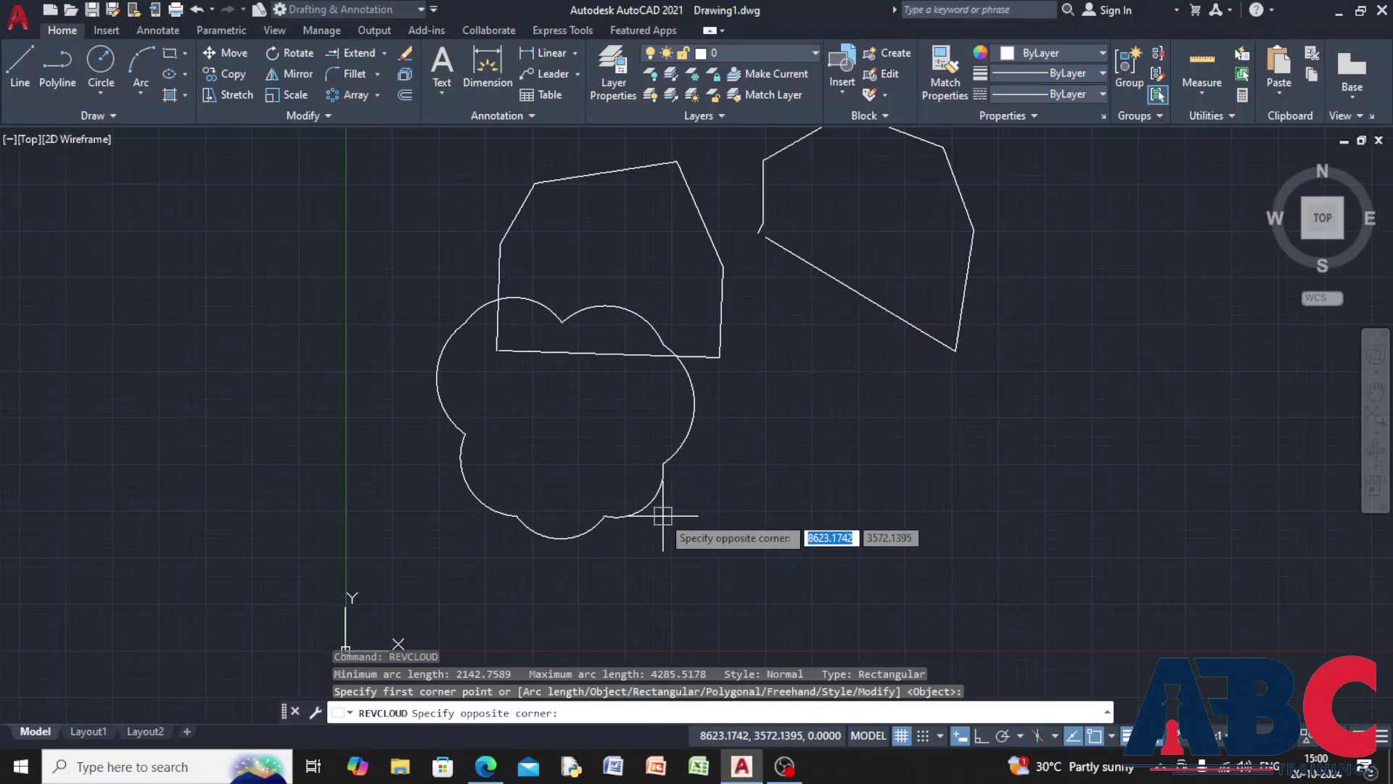
{"action": "left_click", "coordinate": [887, 544]}
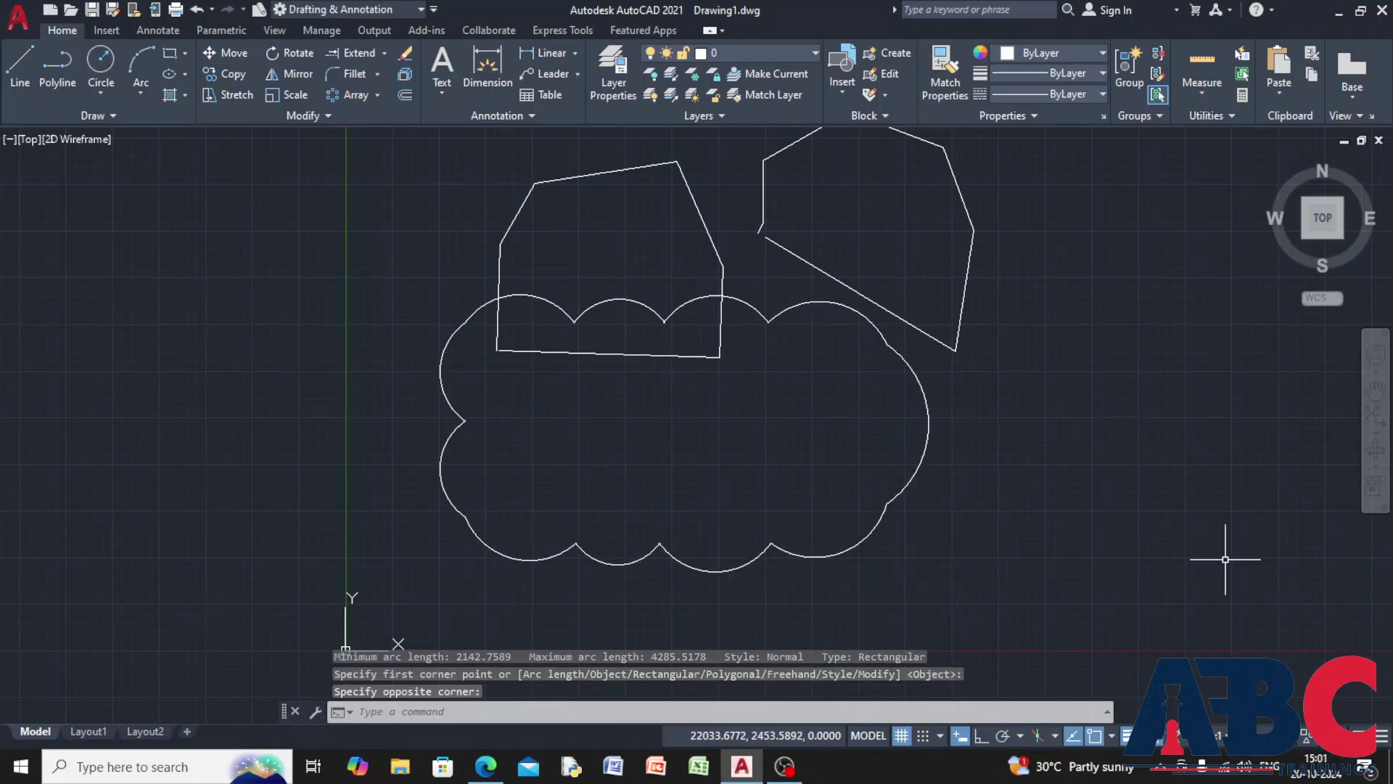
Try to add multiline text reading "Complete" inside the revision cloud at height 2.5.
{"action": "scroll", "coordinate": [1104, 547], "scroll_direction": "down", "scroll_amount": 4}
{"action": "middle_click_drag", "start_coordinate": [1104, 547], "coordinate": [688, 460]}
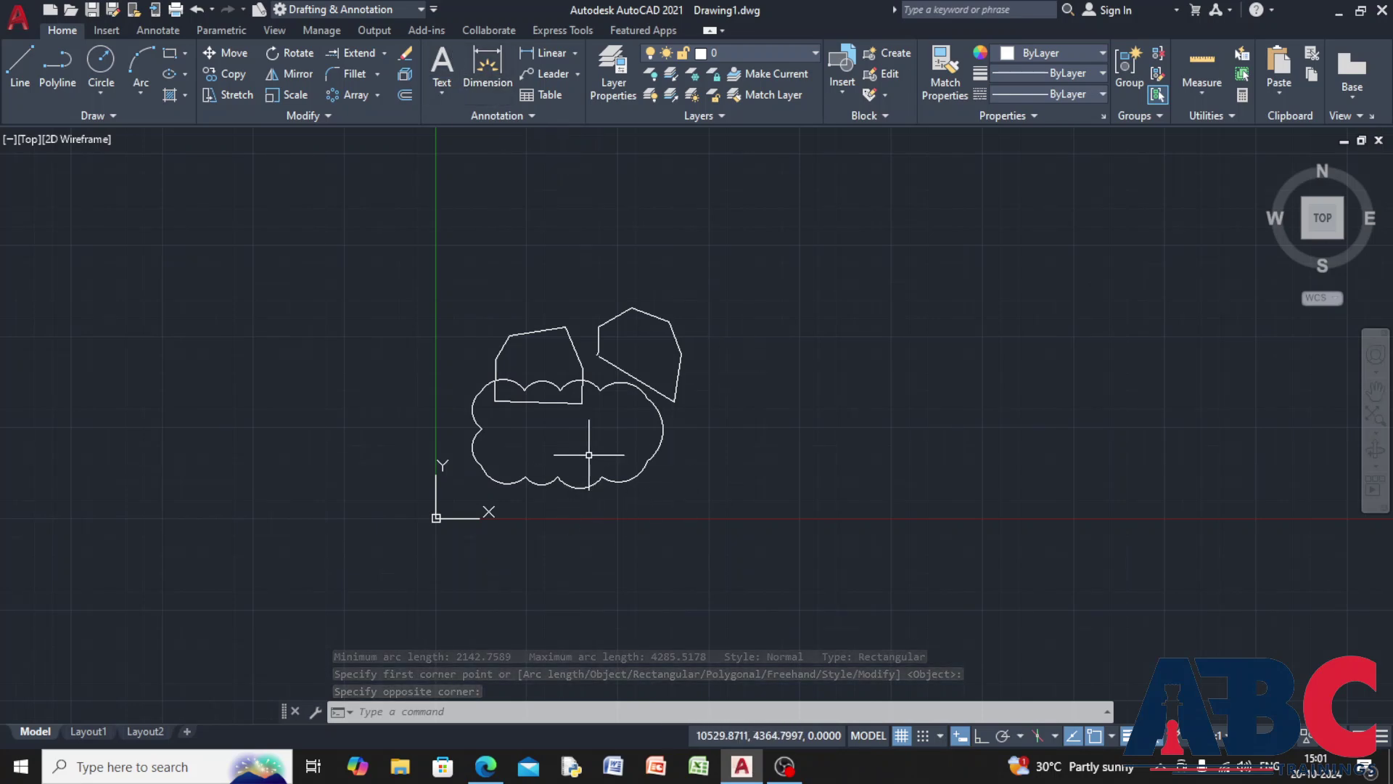
{"action": "left_click", "coordinate": [442, 66]}
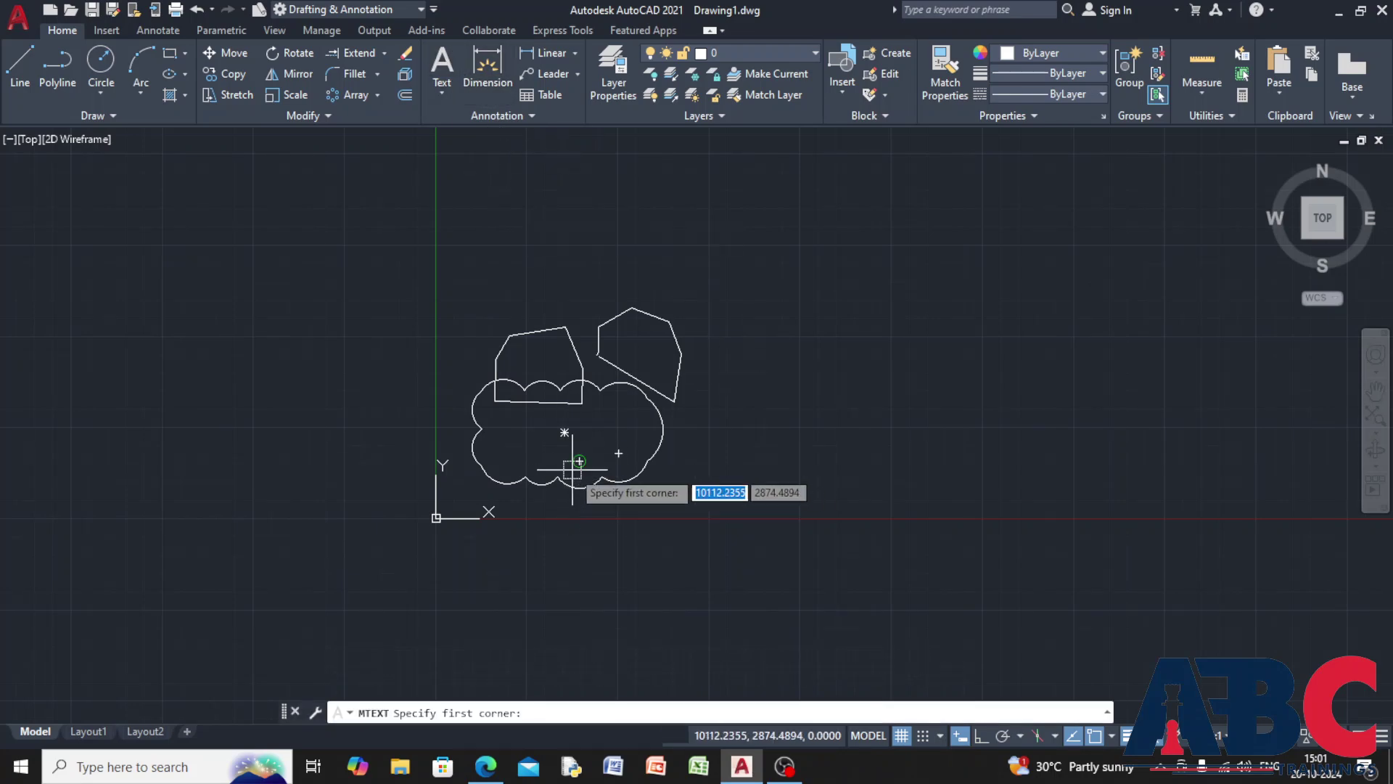
{"action": "scroll", "coordinate": [569, 468], "scroll_direction": "up", "scroll_amount": 4}
{"action": "left_click", "coordinate": [360, 367]}
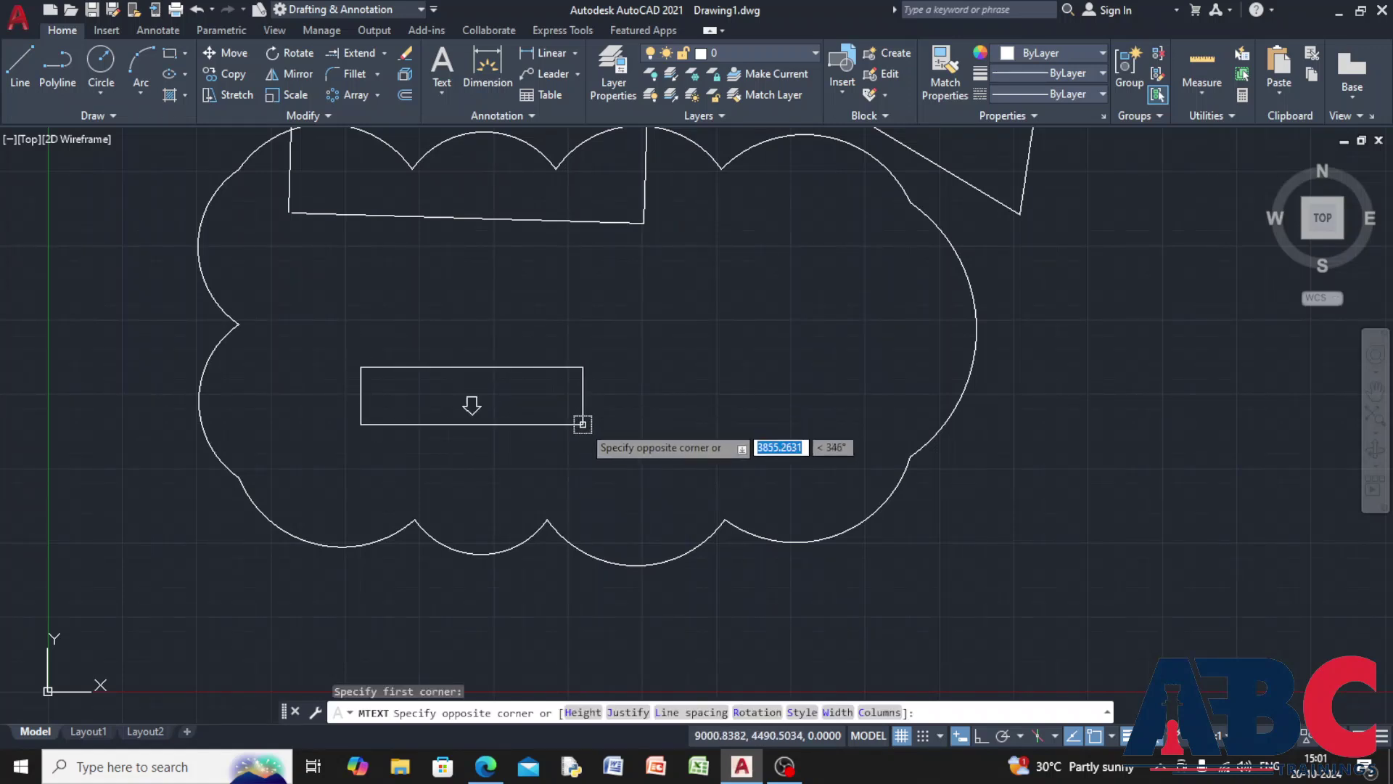
{"action": "left_click", "coordinate": [583, 424]}
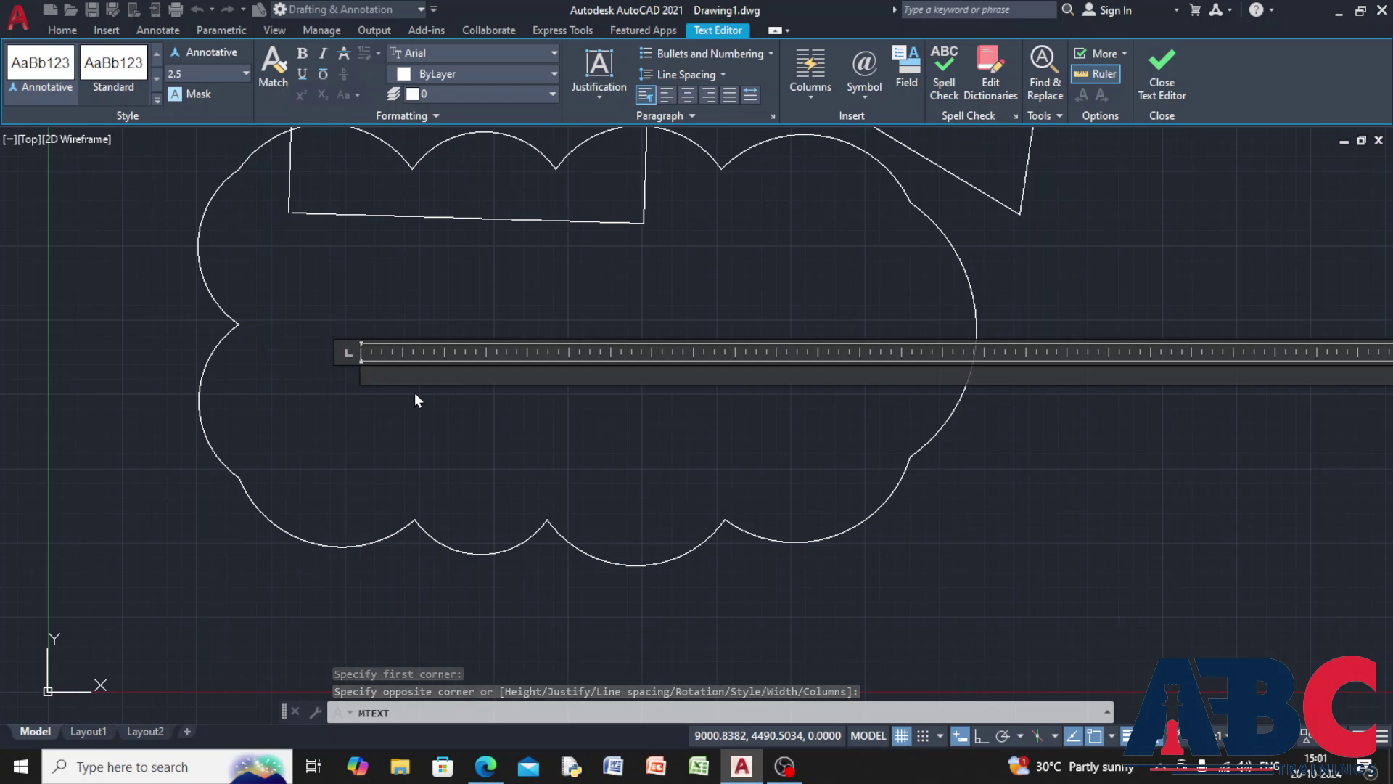
{"action": "type", "text": "Complete"}
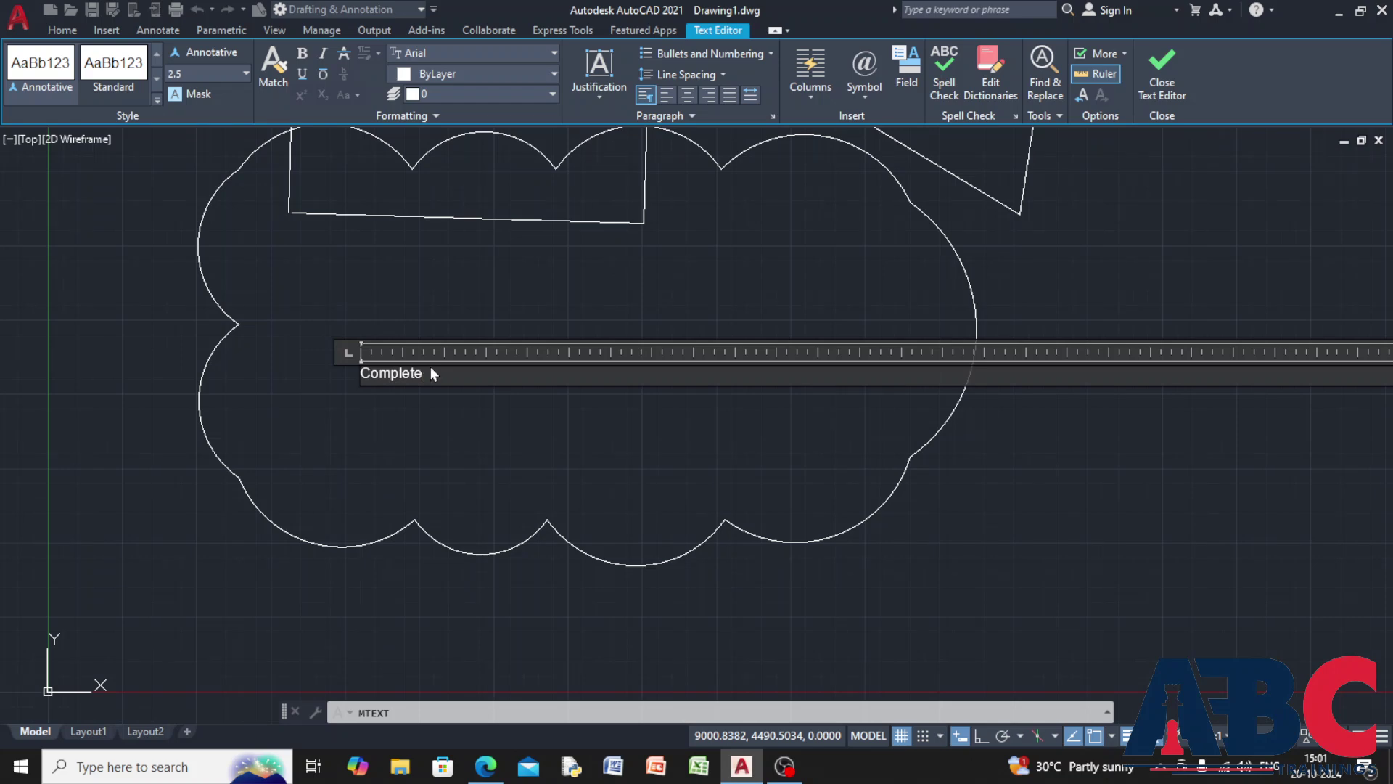
{"action": "key", "text": "Escape"}
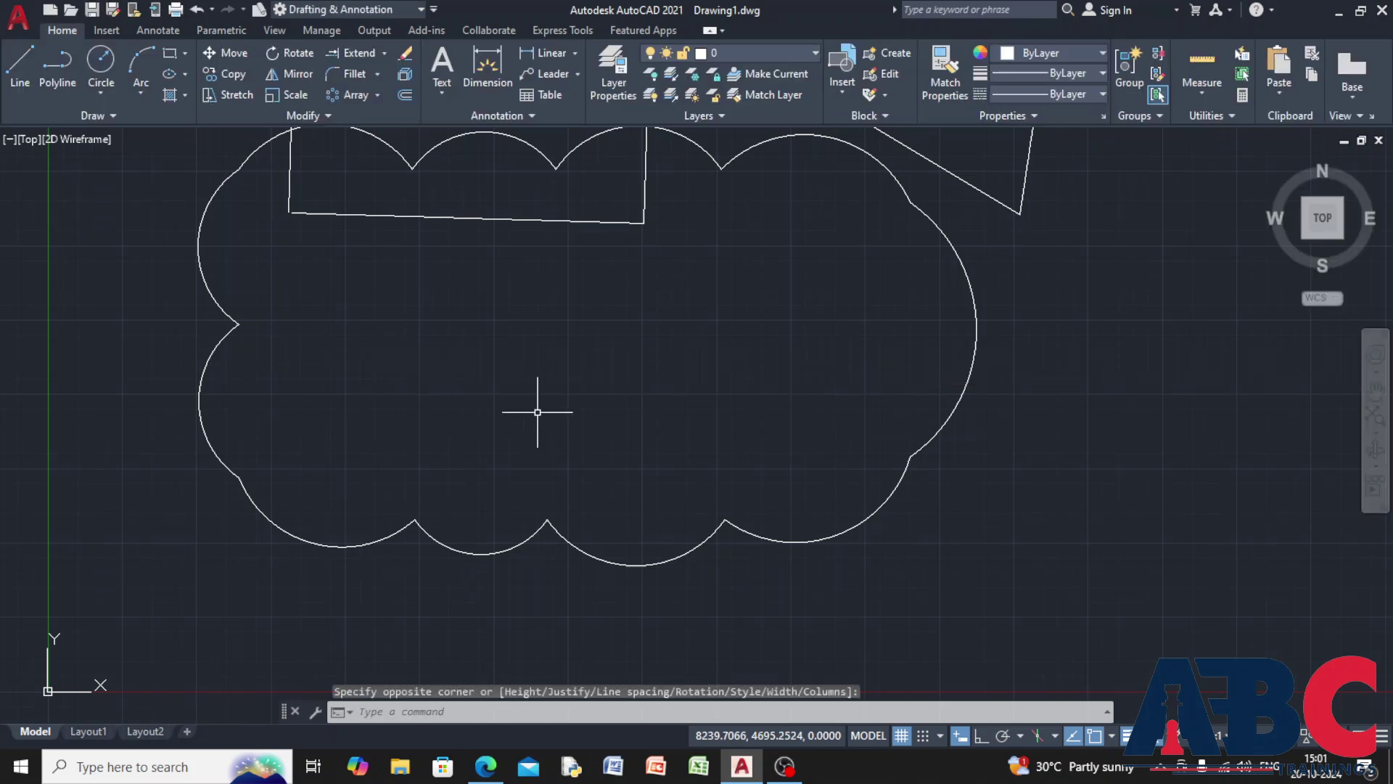
Place a multiline text box across the middle of the revision cloud and enter "Complete it".
{"action": "scroll", "coordinate": [463, 423], "scroll_direction": "down", "scroll_amount": 8}
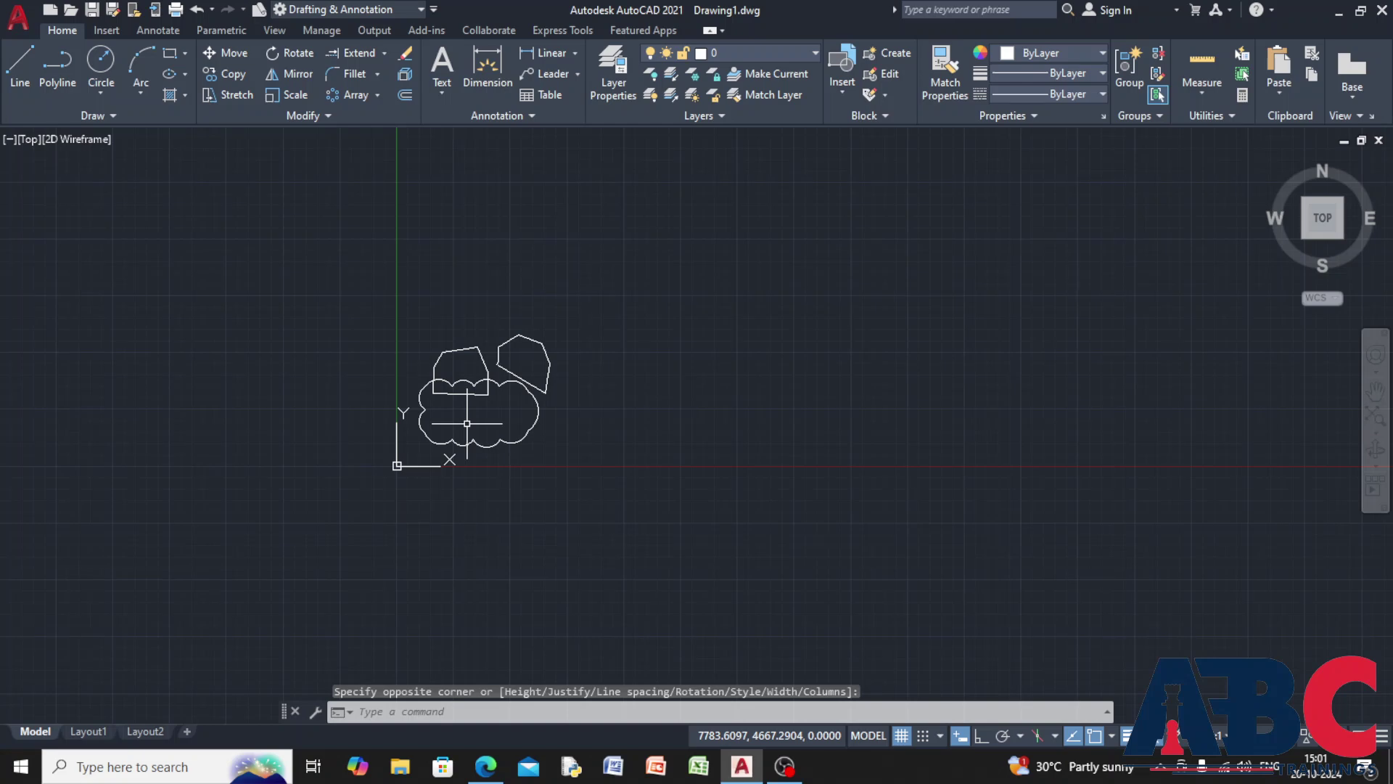
{"action": "scroll", "coordinate": [467, 423], "scroll_direction": "up", "scroll_amount": 4}
{"action": "left_click", "coordinate": [442, 69]}
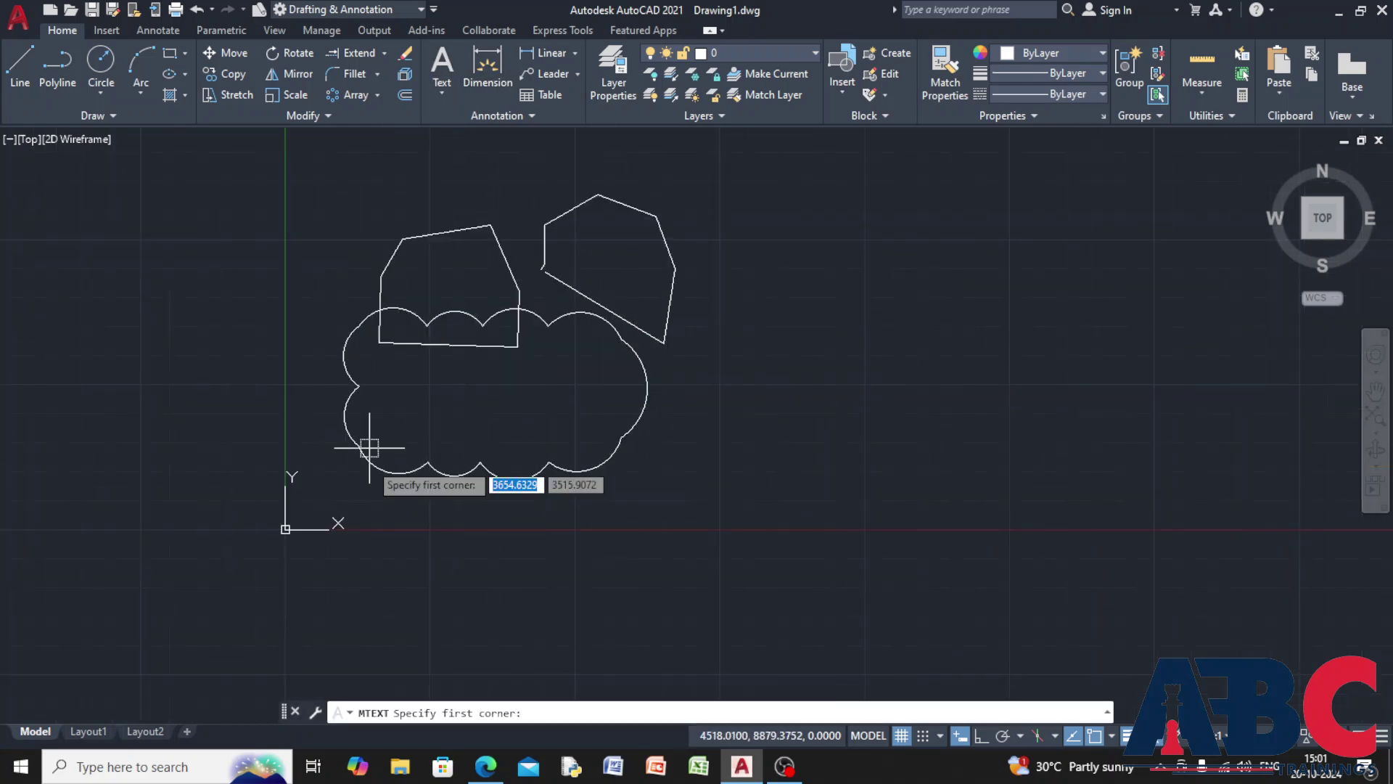
{"action": "left_click", "coordinate": [386, 384]}
{"action": "left_click", "coordinate": [570, 421]}
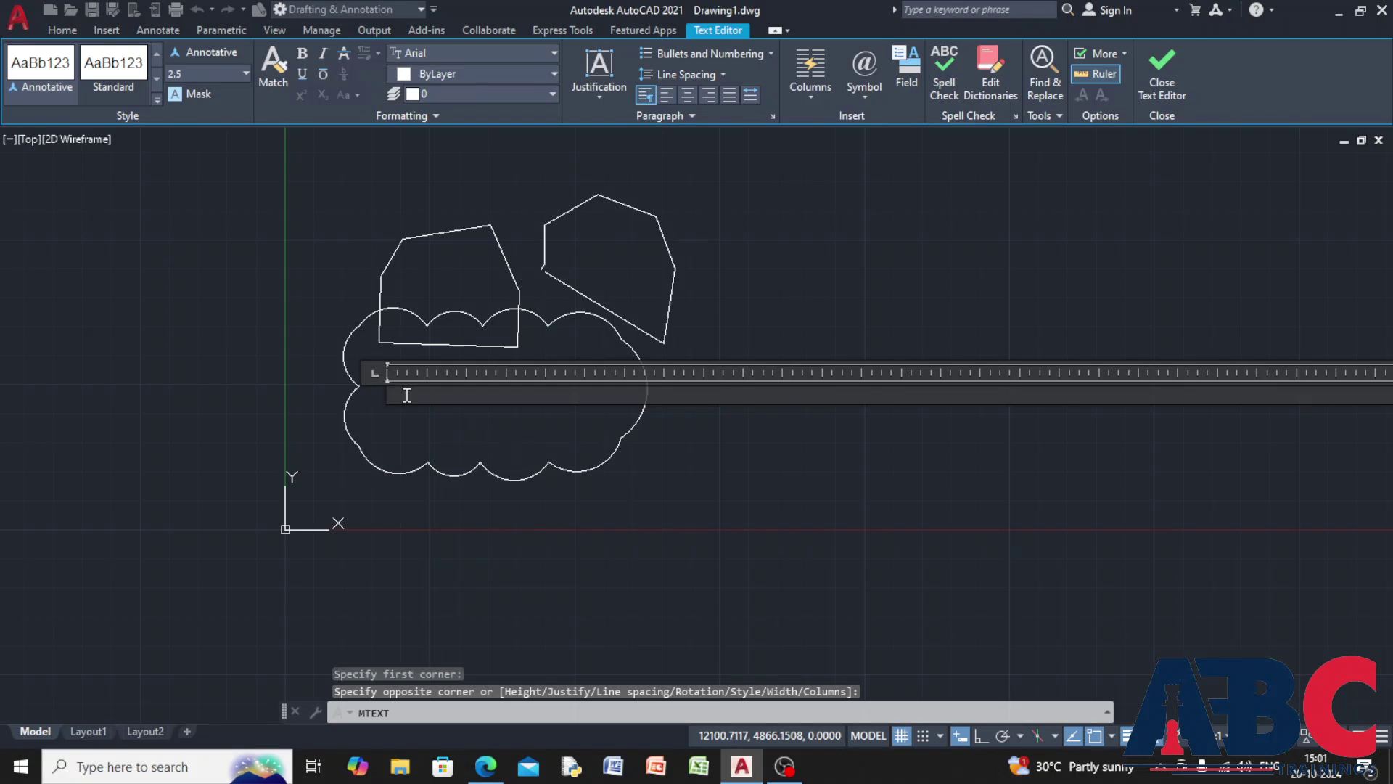
{"action": "left_click", "coordinate": [243, 74]}
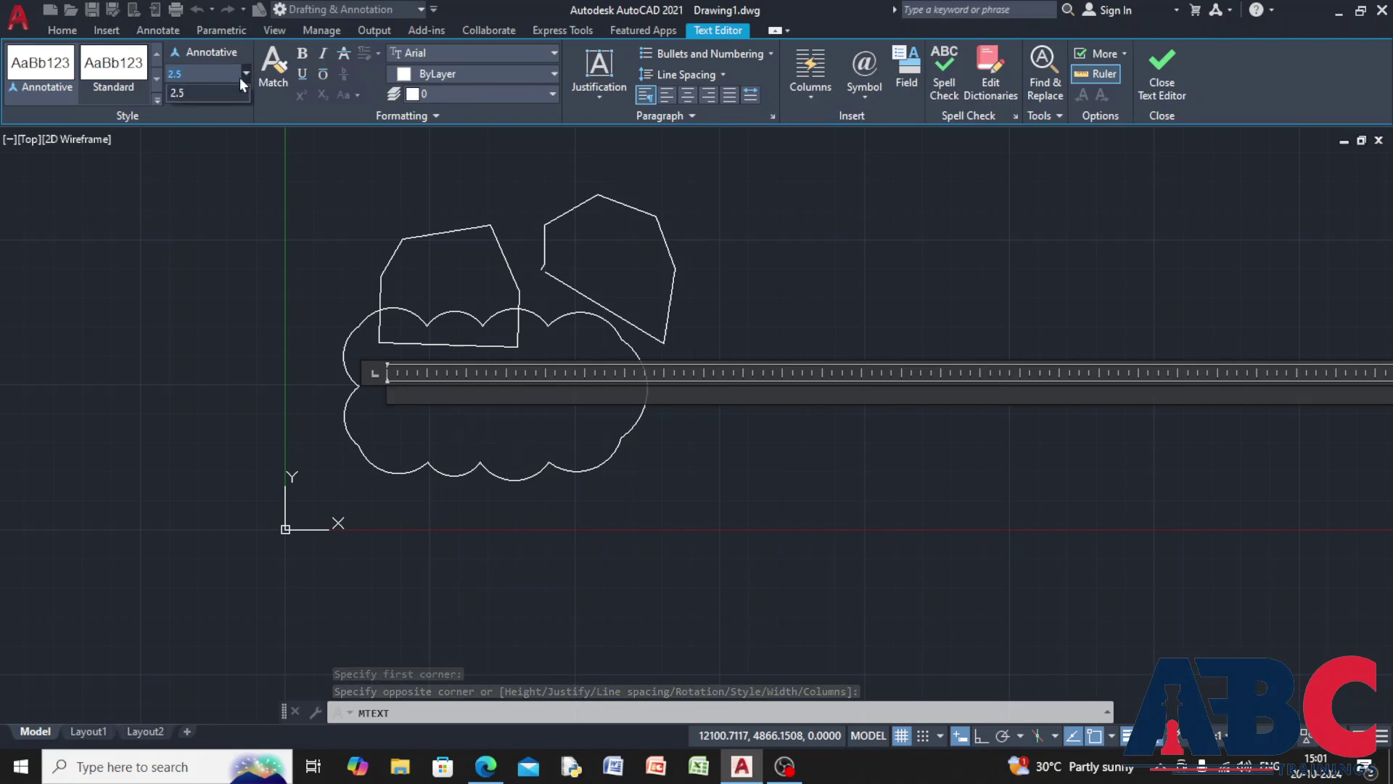
{"action": "left_click", "coordinate": [408, 397]}
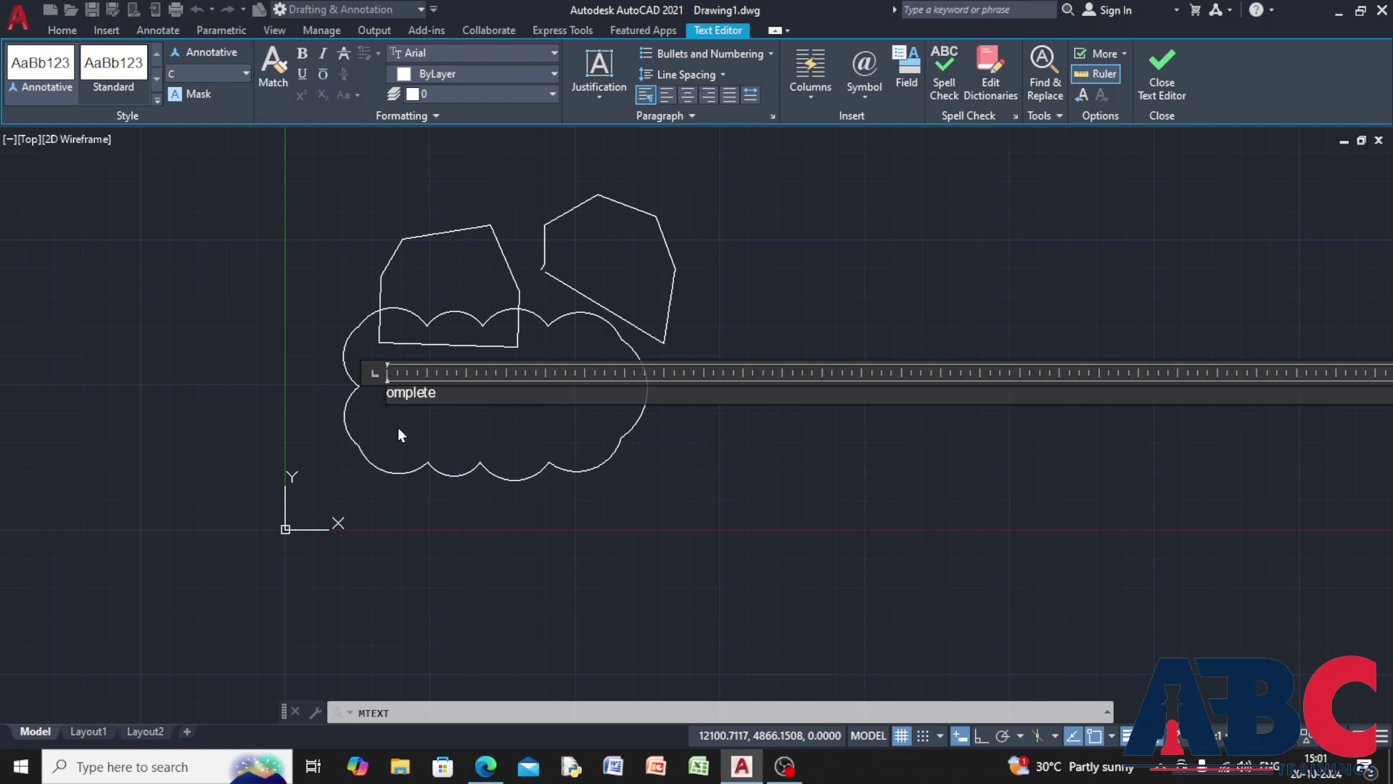
{"action": "type", "text": "C"}
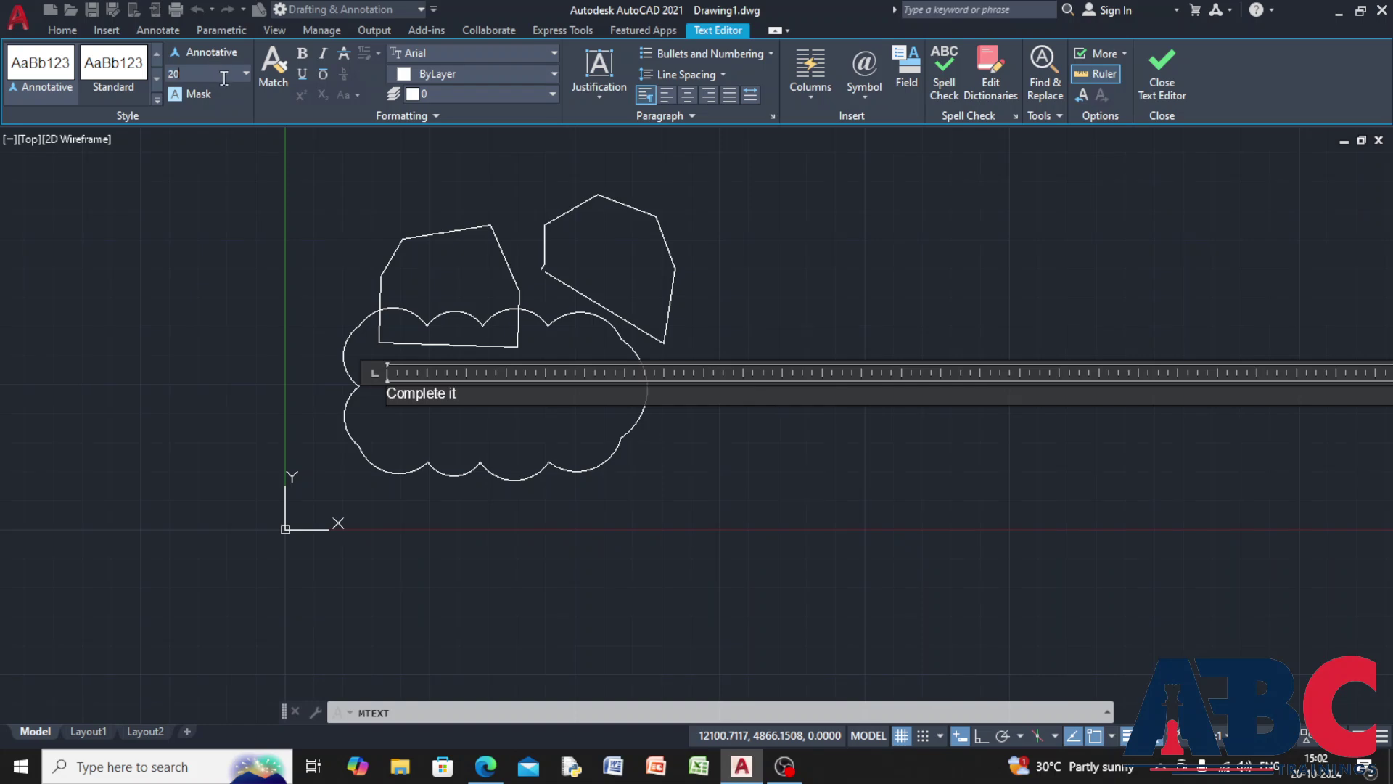
Set the height of the selected "Complete it" text to 20 and finish the text entry.
{"action": "key", "text": "Return"}
{"action": "key", "text": "Return"}
{"action": "key", "text": "Return"}
{"action": "key", "text": "Return"}
{"action": "key", "text": "Return"}
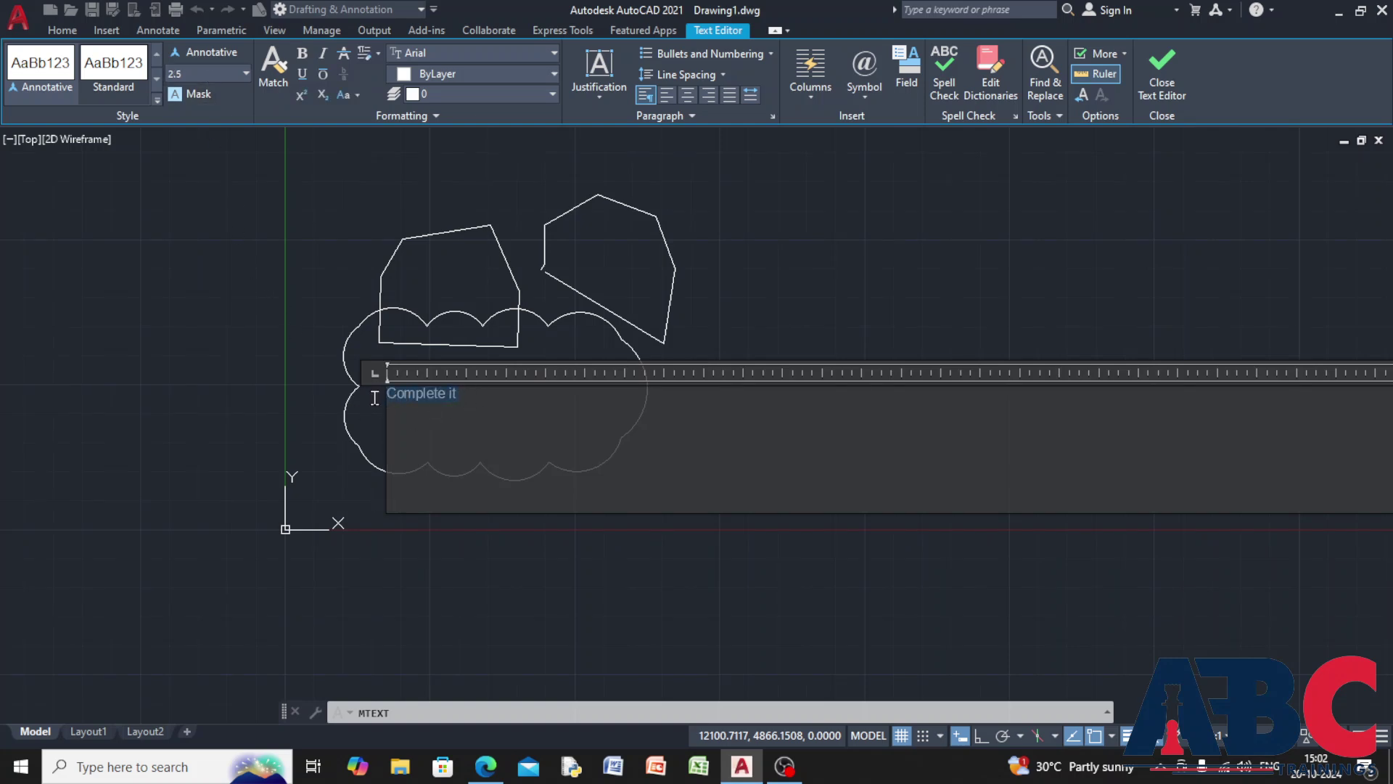
{"action": "left_click", "coordinate": [248, 75]}
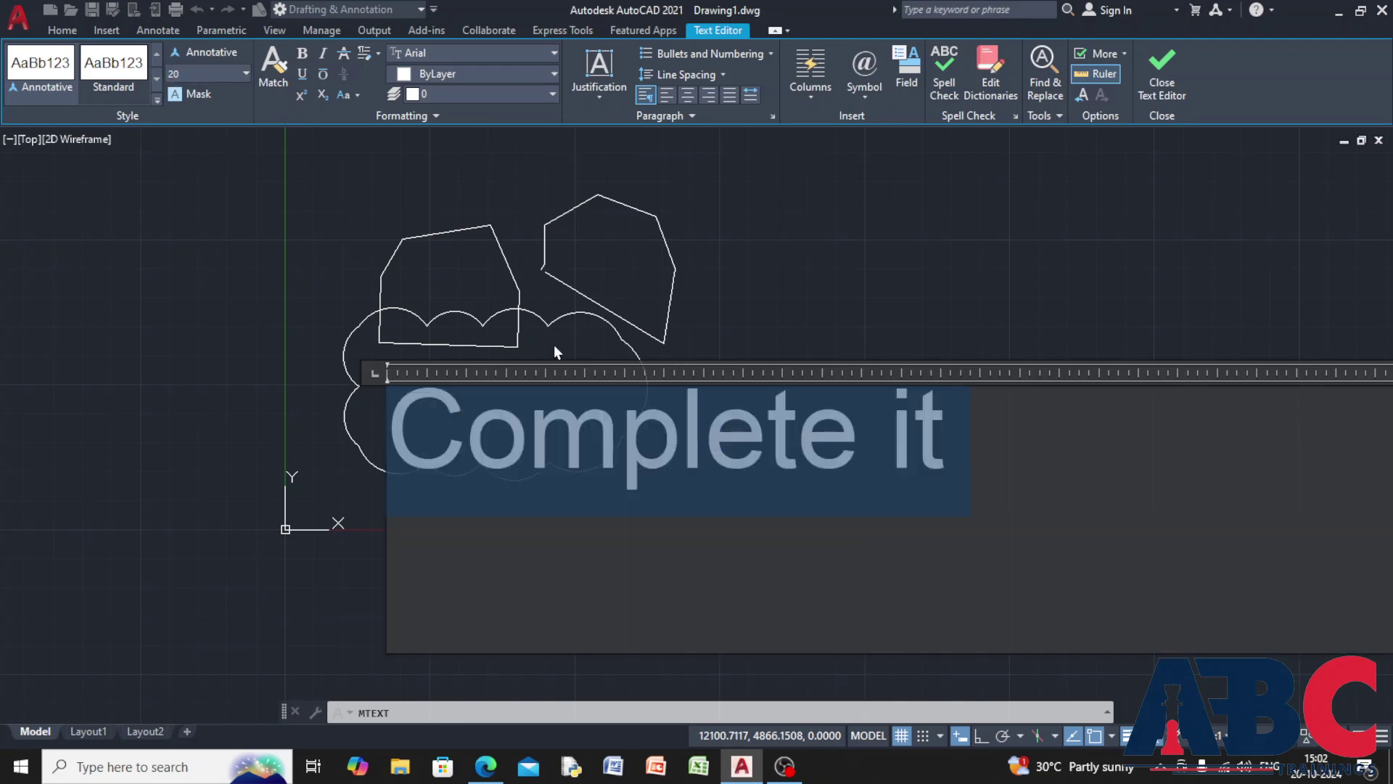
{"action": "key", "text": "Escape"}
Reopen the tiny "Complete it" text for editing, enlarge its height to 50 and further to 100, and close the editor.
{"action": "scroll", "coordinate": [391, 386], "scroll_direction": "up", "scroll_amount": 5}
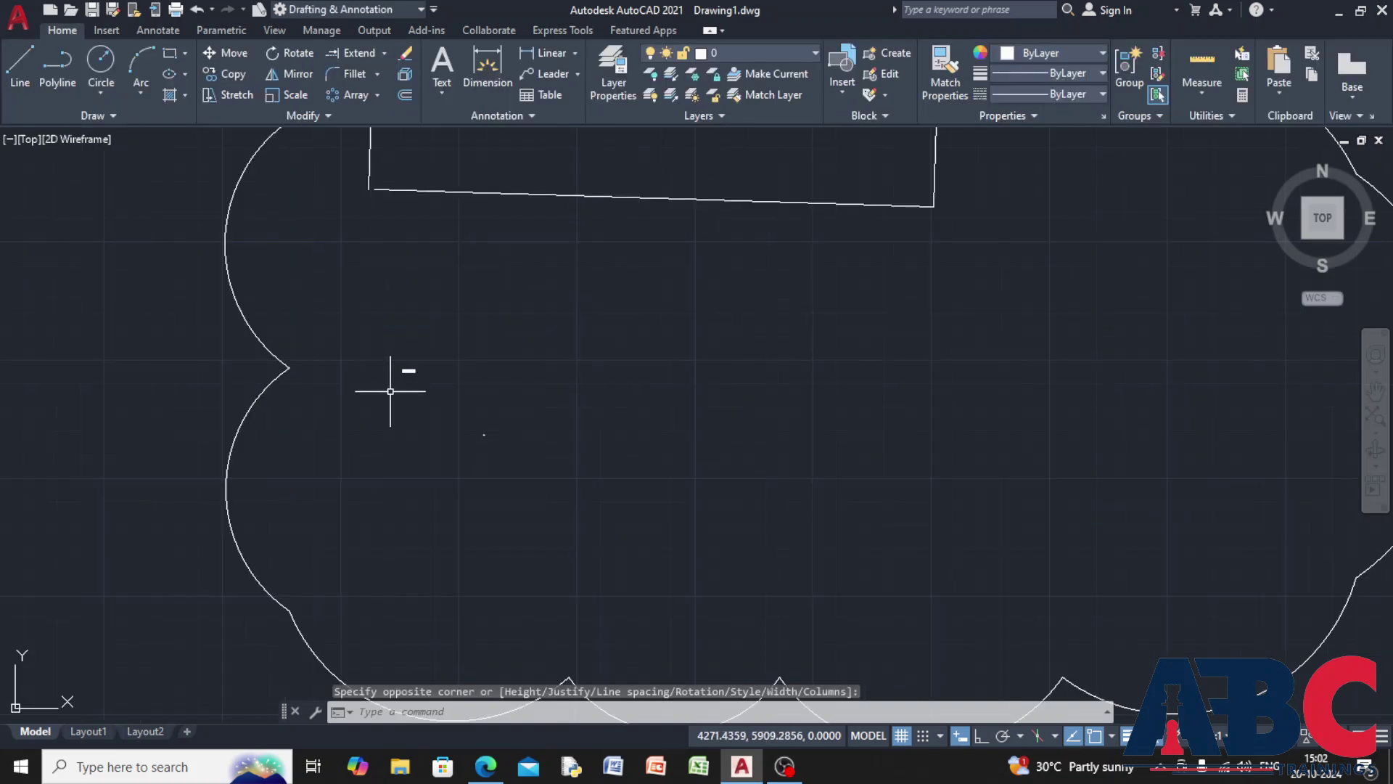
{"action": "scroll", "coordinate": [414, 376], "scroll_direction": "up", "scroll_amount": 10}
{"action": "scroll", "coordinate": [395, 377], "scroll_direction": "down", "scroll_amount": 8}
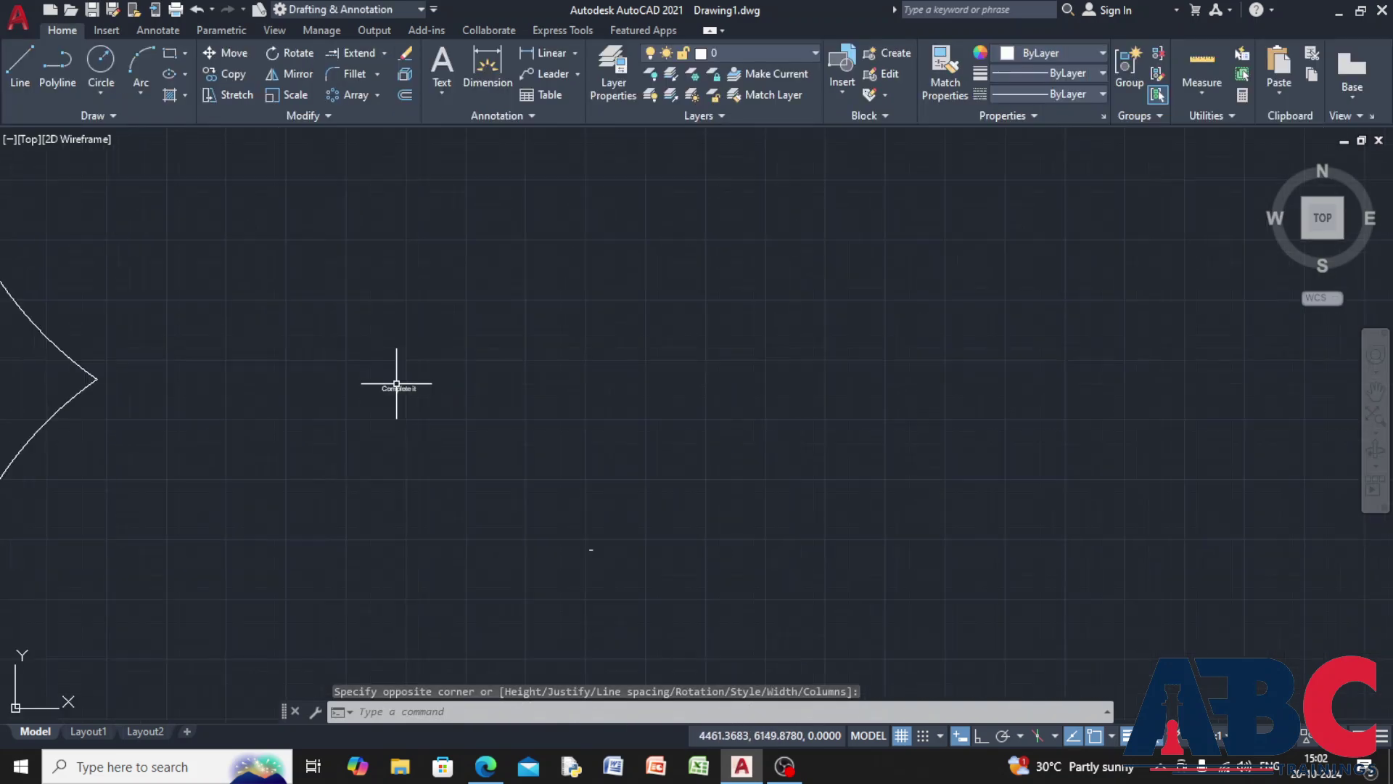
{"action": "key", "text": "Escape"}
{"action": "double_click", "coordinate": [399, 389]}
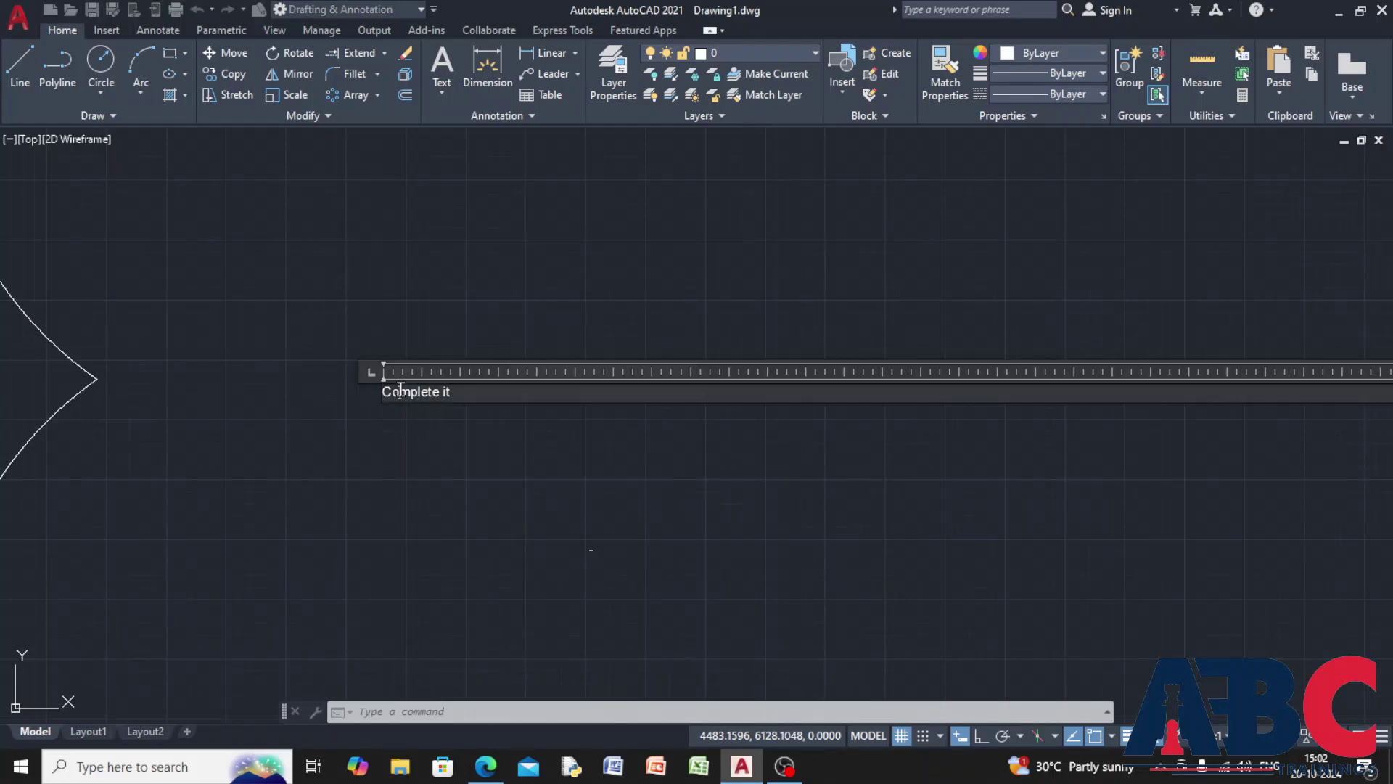
{"action": "left_click_drag", "start_coordinate": [444, 393], "coordinate": [295, 311]}
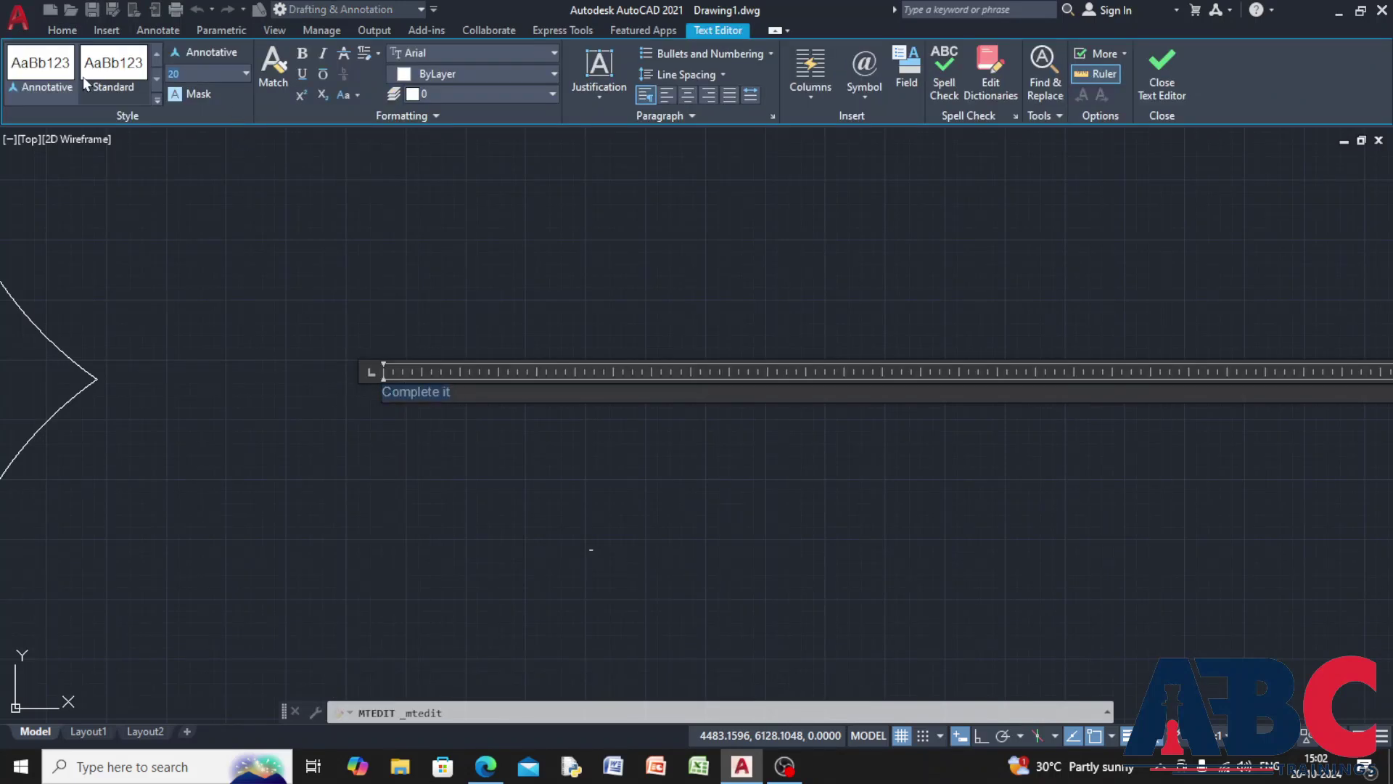
{"action": "type", "text": "50"}
{"action": "key", "text": "Return"}
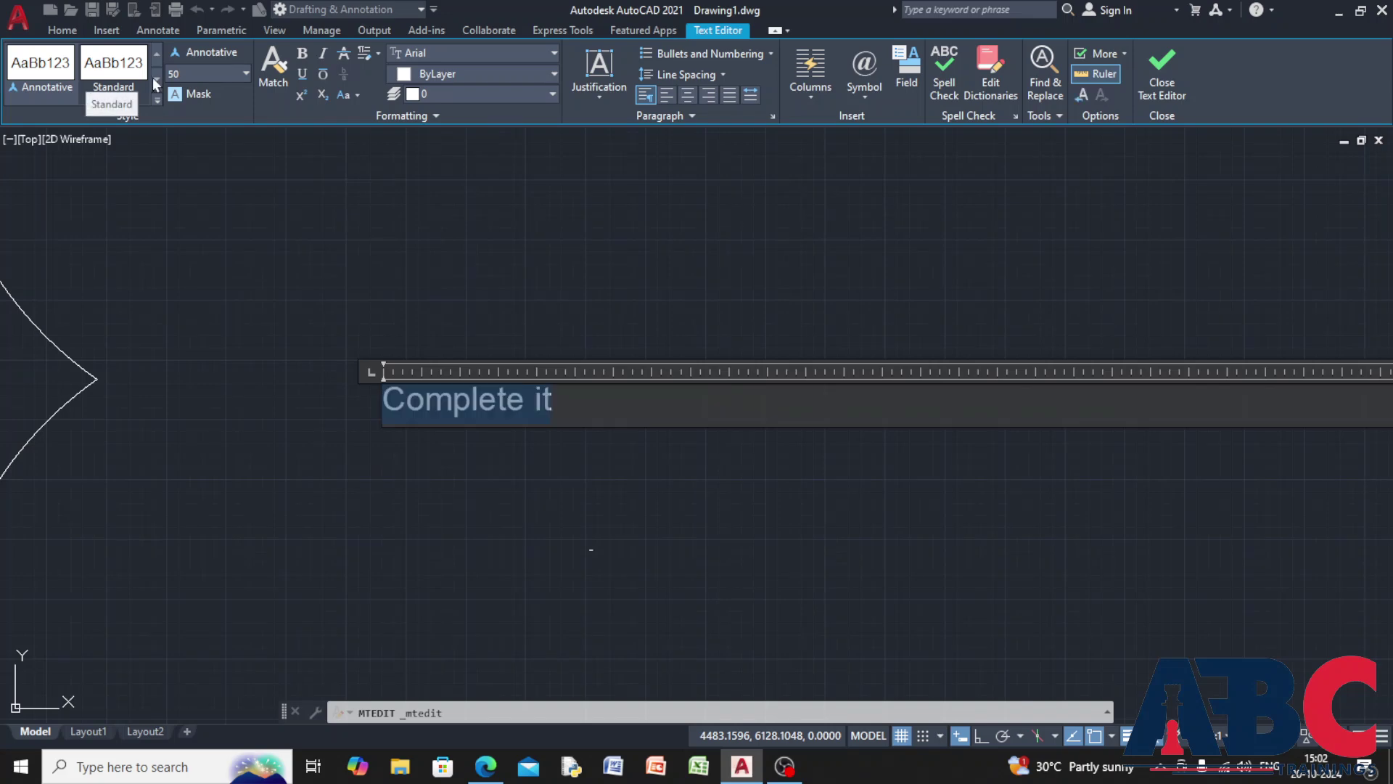
{"action": "left_click", "coordinate": [113, 81]}
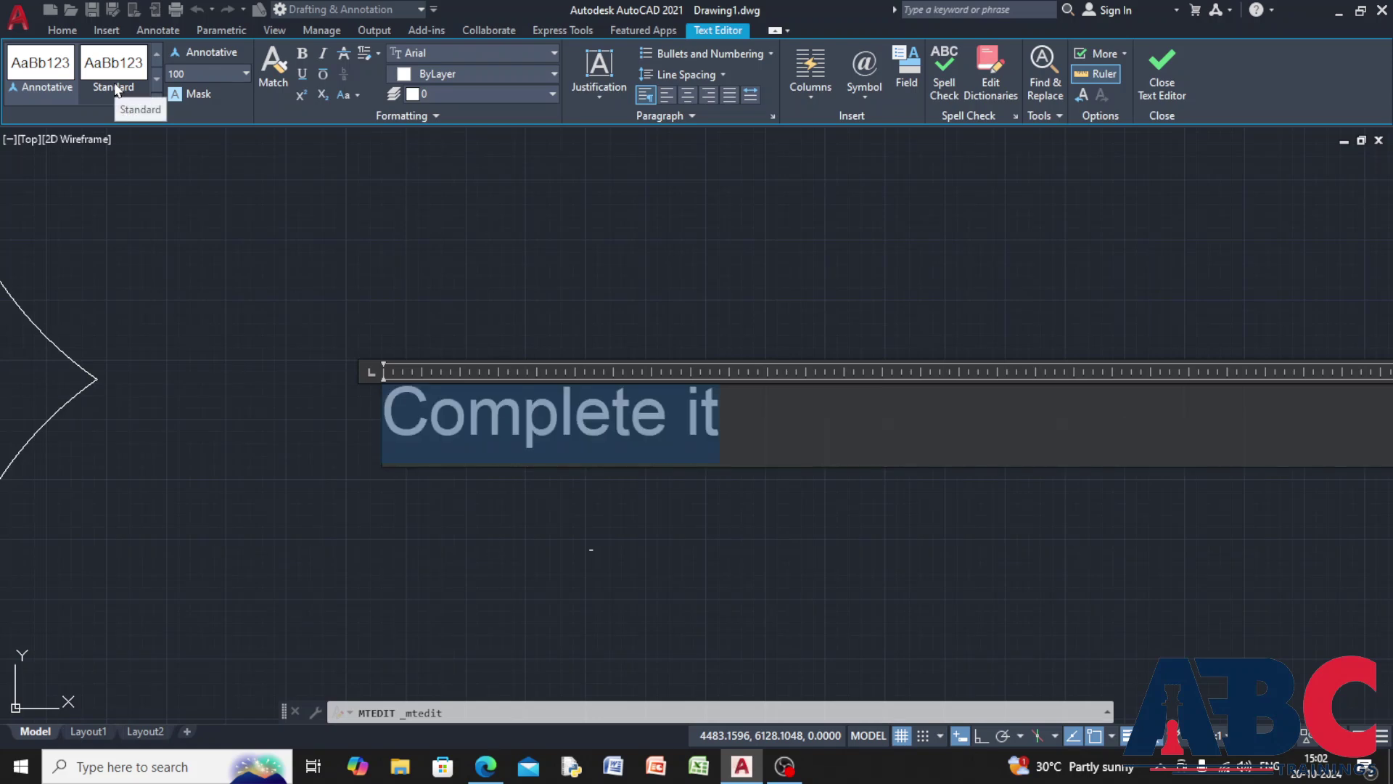
{"action": "scroll", "coordinate": [229, 363], "scroll_direction": "down", "scroll_amount": 3}
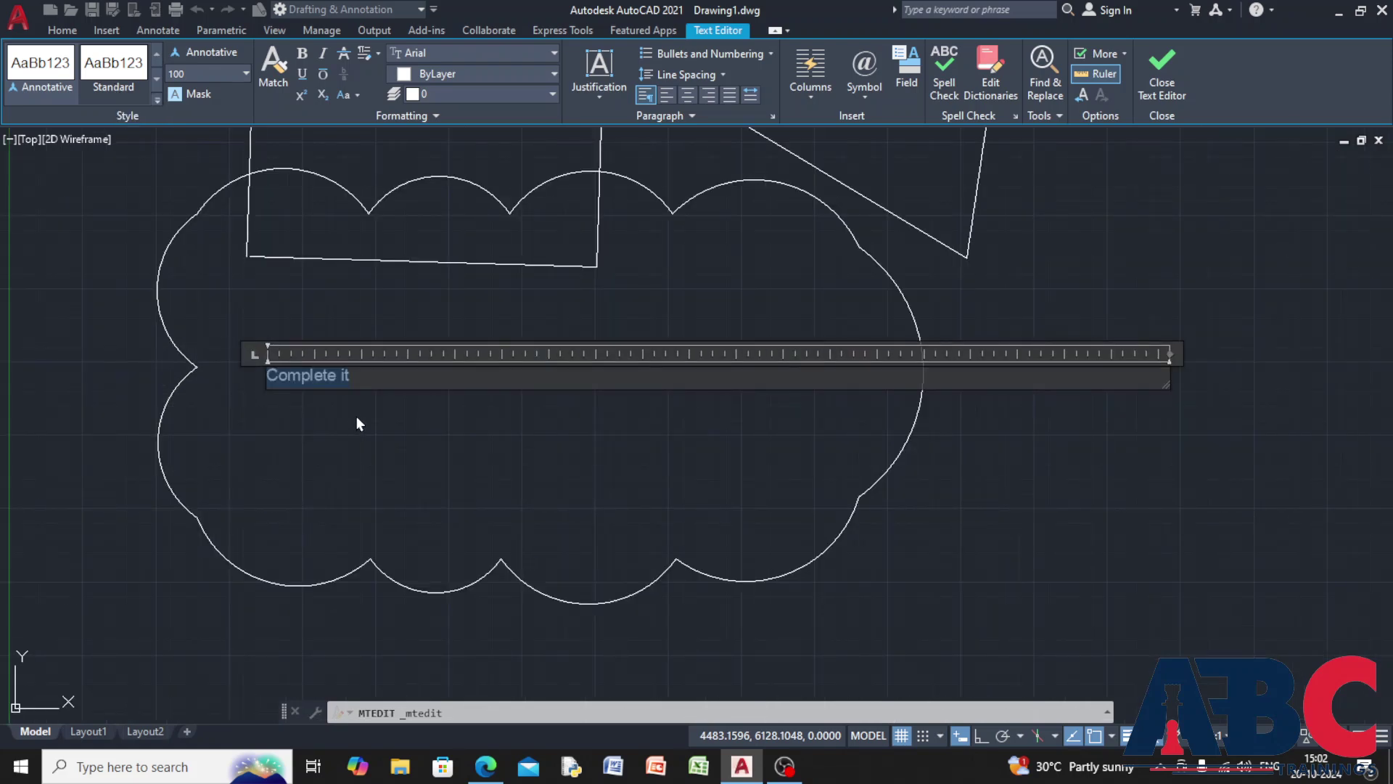
{"action": "left_click", "coordinate": [356, 416]}
Edit the "Complete it" text in the revision cloud again and set its height to 500.
{"action": "double_click", "coordinate": [290, 371]}
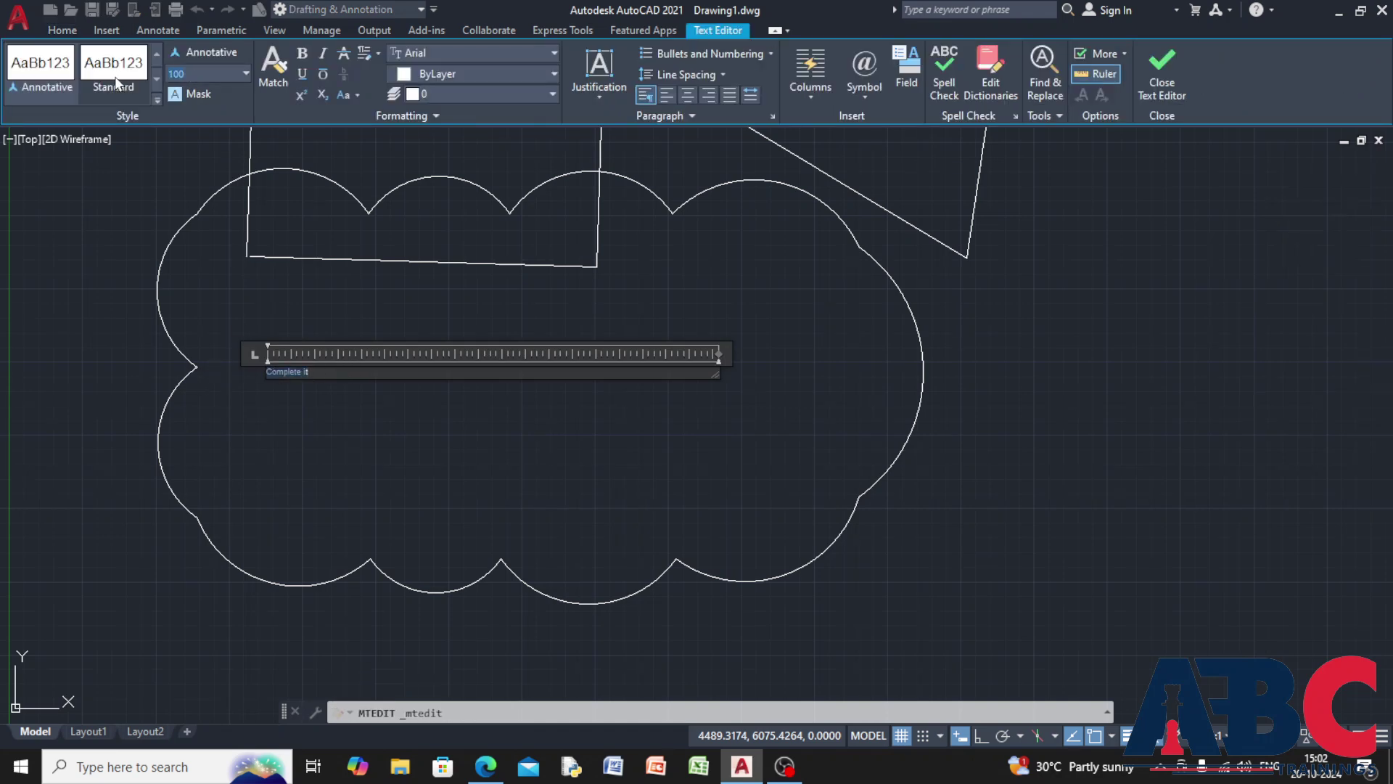
{"action": "type", "text": "0"}
{"action": "key", "text": "Return"}
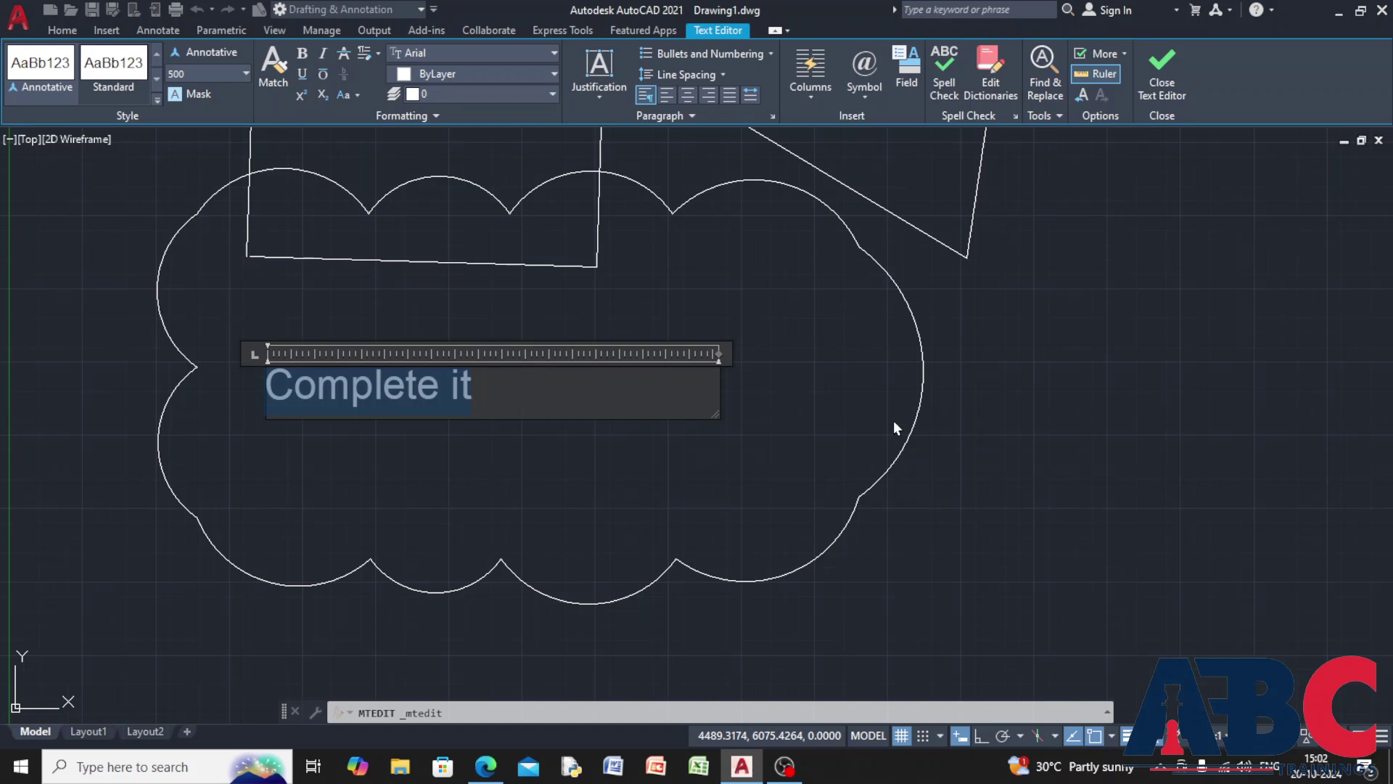
{"action": "left_click", "coordinate": [1027, 434]}
{"action": "scroll", "coordinate": [498, 428], "scroll_direction": "down", "scroll_amount": 3}
{"action": "middle_click_drag", "start_coordinate": [497, 407], "coordinate": [333, 323]}
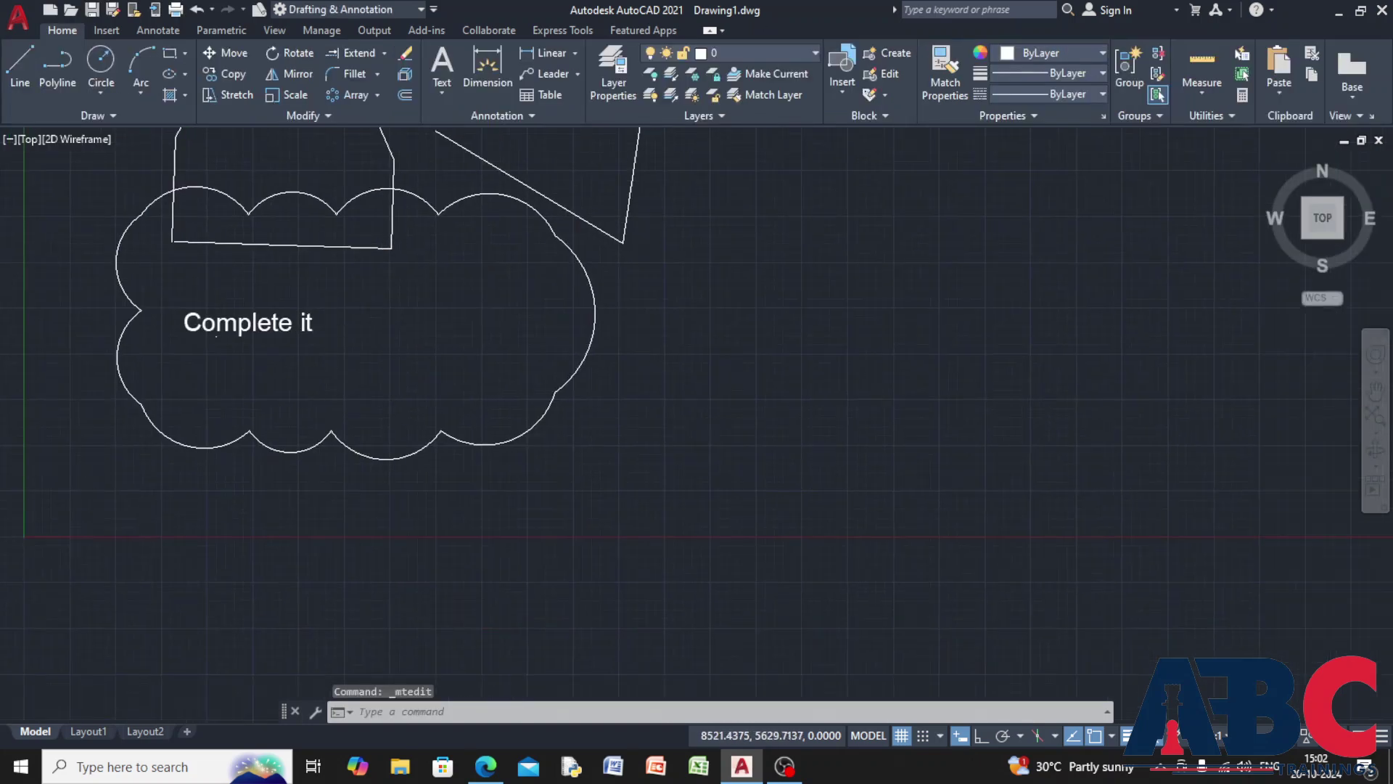
{"action": "scroll", "coordinate": [451, 295], "scroll_direction": "down", "scroll_amount": 4}
{"action": "scroll", "coordinate": [308, 329], "scroll_direction": "up", "scroll_amount": 4}
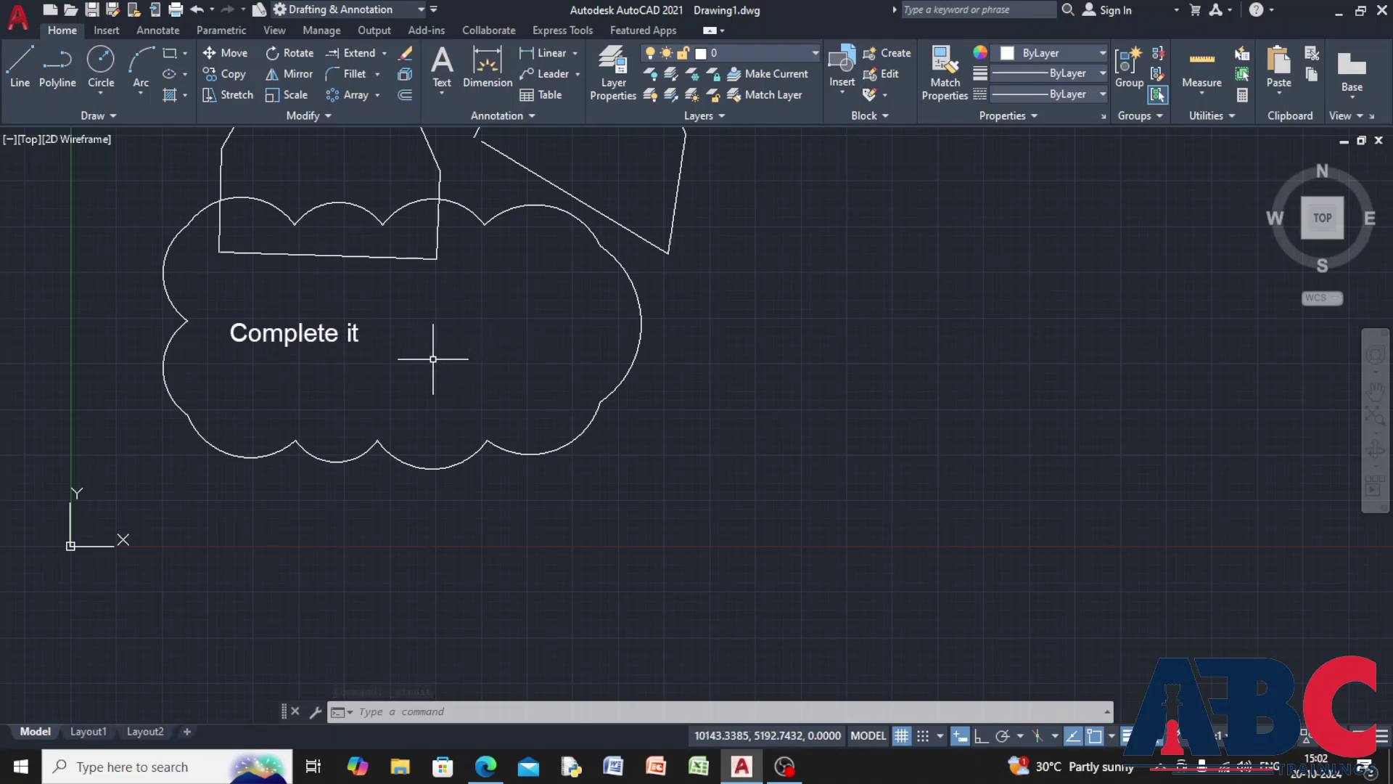
{"action": "scroll", "coordinate": [554, 473], "scroll_direction": "down", "scroll_amount": 4}
{"action": "scroll", "coordinate": [618, 472], "scroll_direction": "up", "scroll_amount": 2}
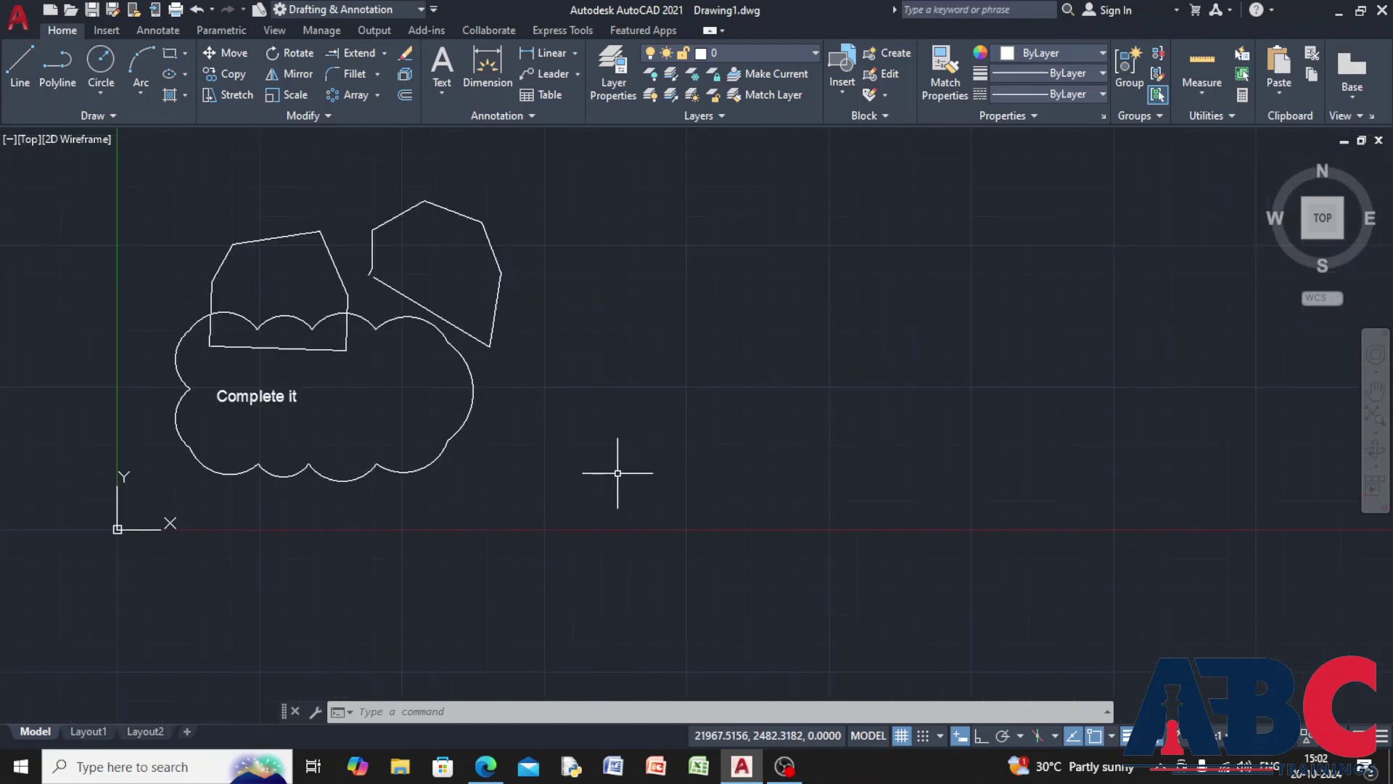